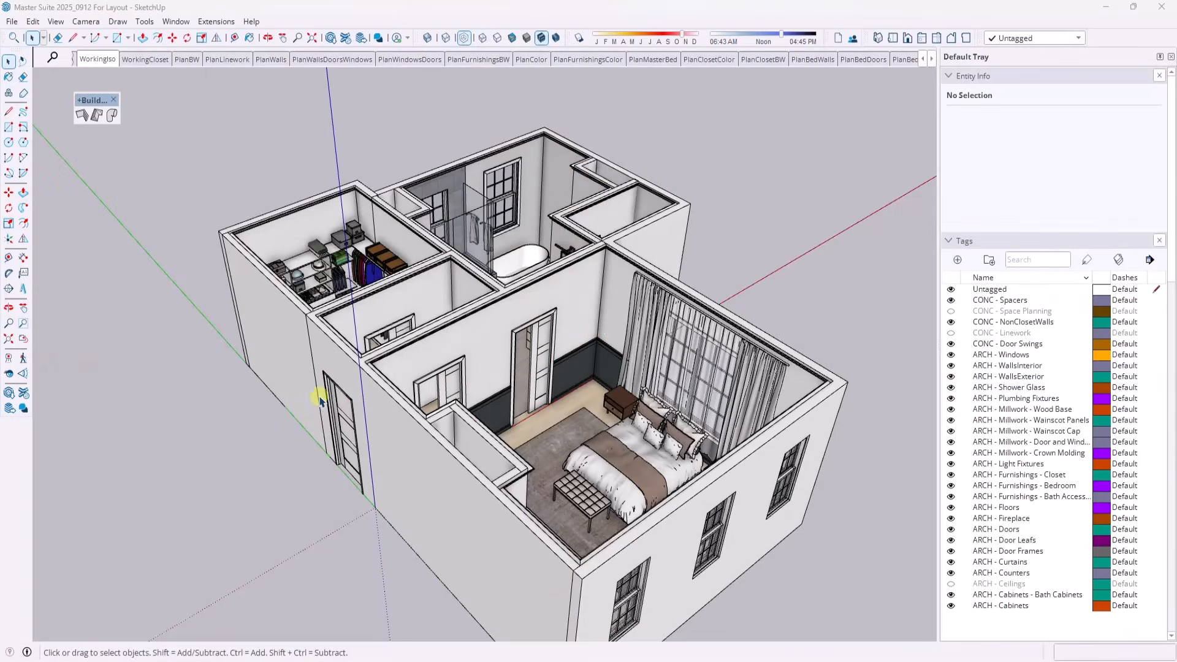
mouse_move(602, 322)
left_mouse_down()
mouse_move(567, 266)
mouse_move(700, 247)
mouse_move(573, 316)
left_mouse_up()
middle_click_drag(572, 316, 570, 317)
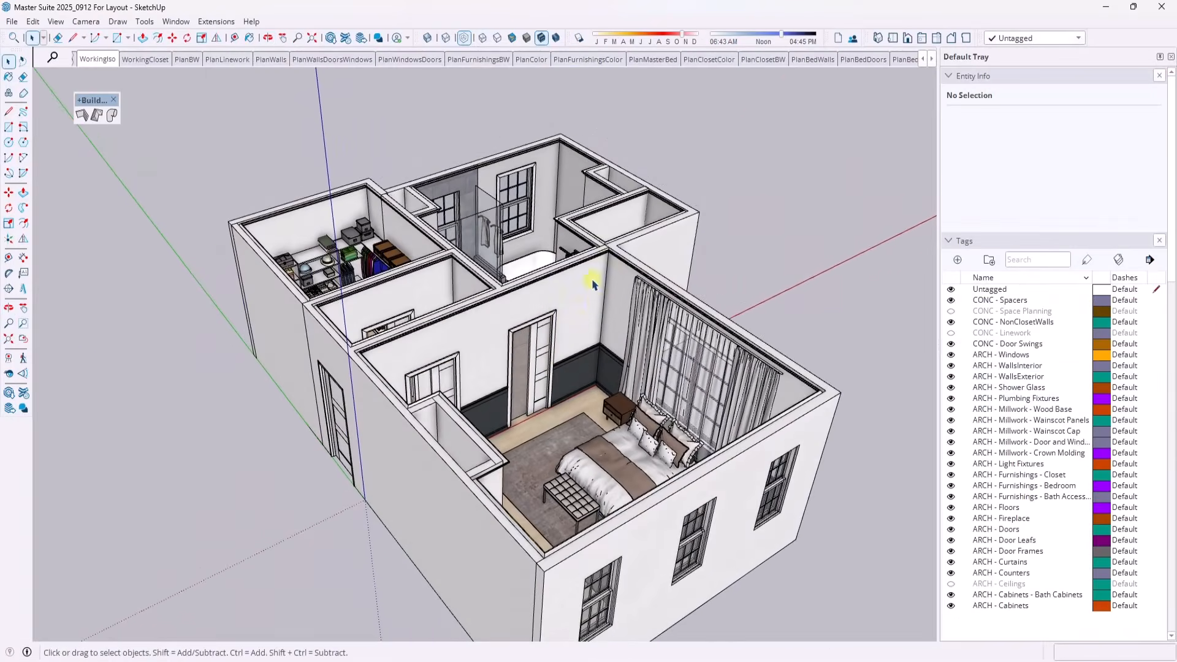
scroll(595, 285, "down", 3)
scroll(615, 349, "up", 3)
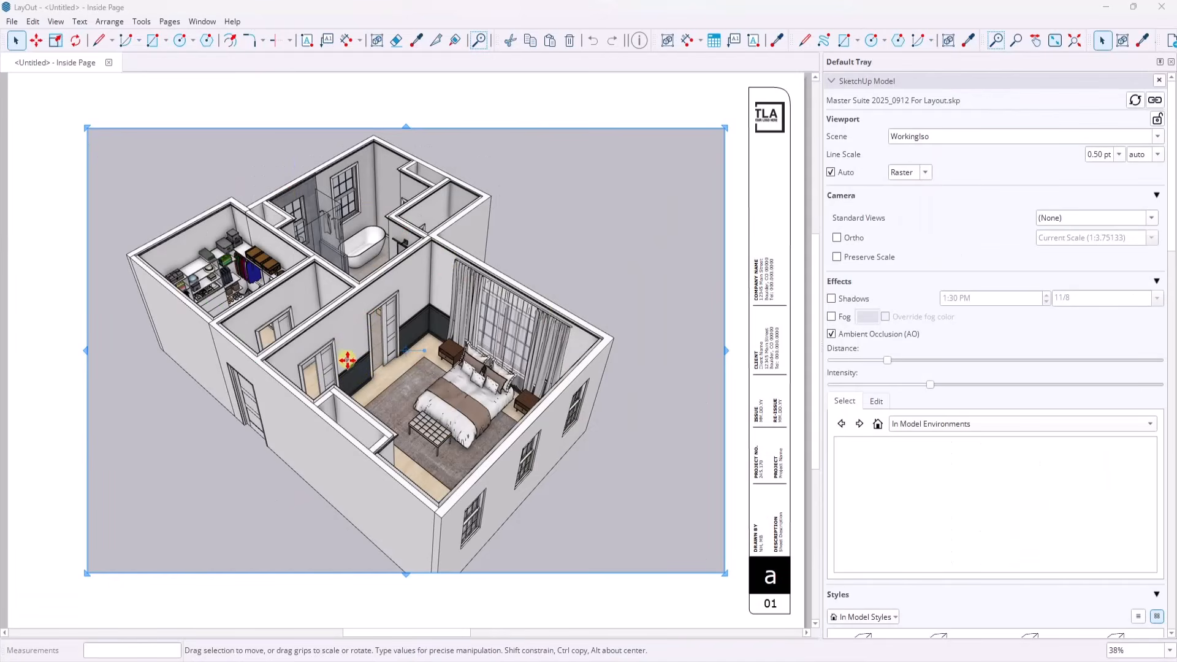
Step: Set the Master Suite model viewport to the standard Top view
right_click(351, 359)
mouse_move(415, 331)
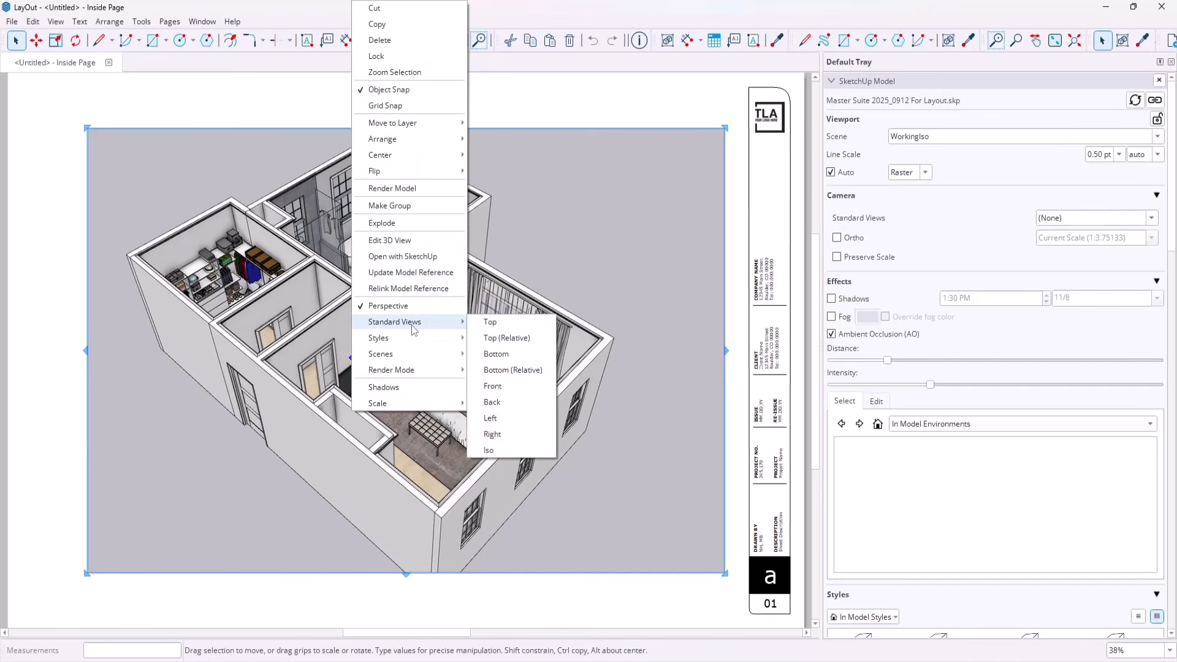
left_click(490, 323)
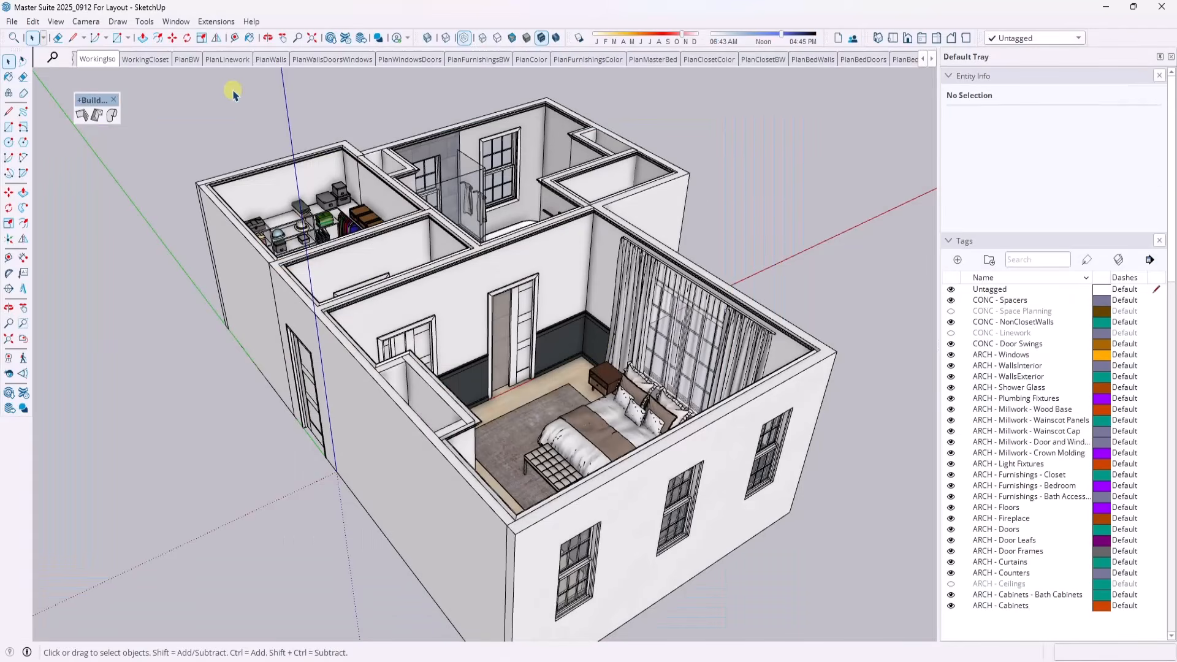
Step: Close the floating Build toolbar in SketchUp and activate the PlanBW scene
left_click(113, 99)
left_click(921, 59)
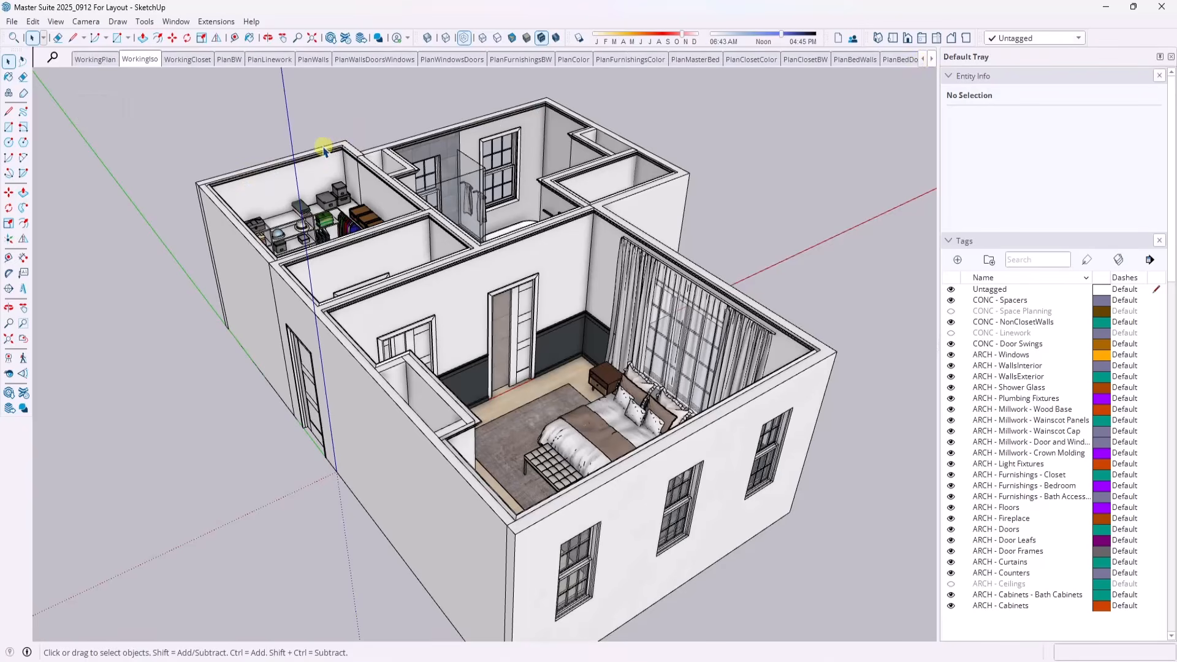
left_click(229, 58)
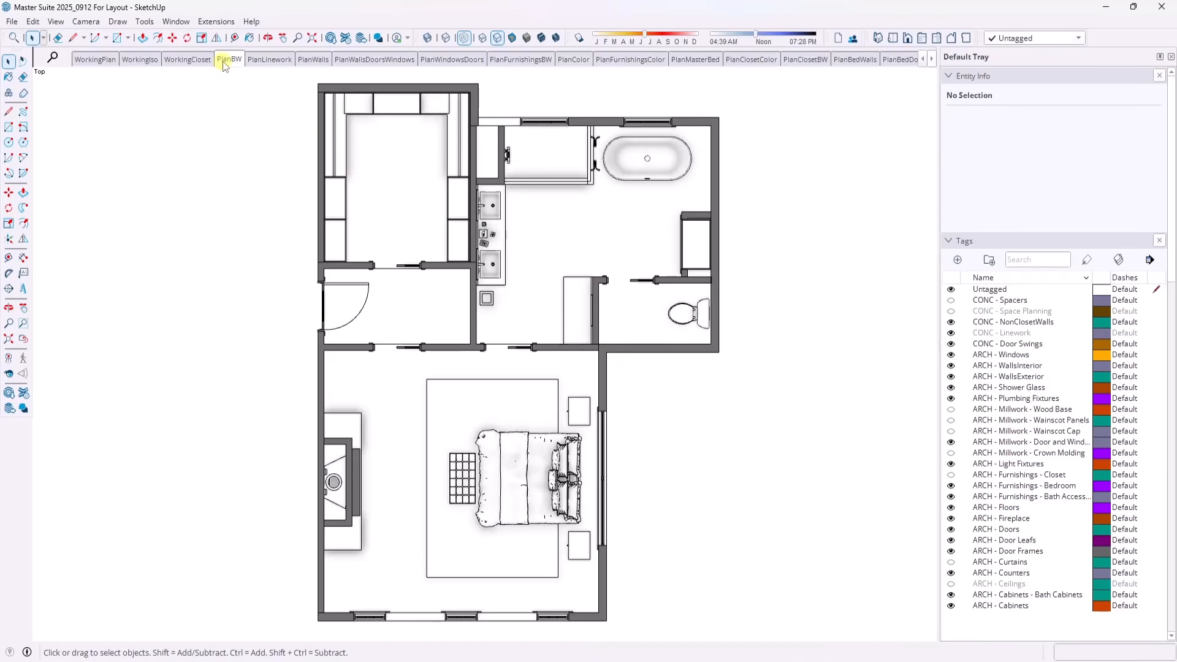
left_click(54, 23)
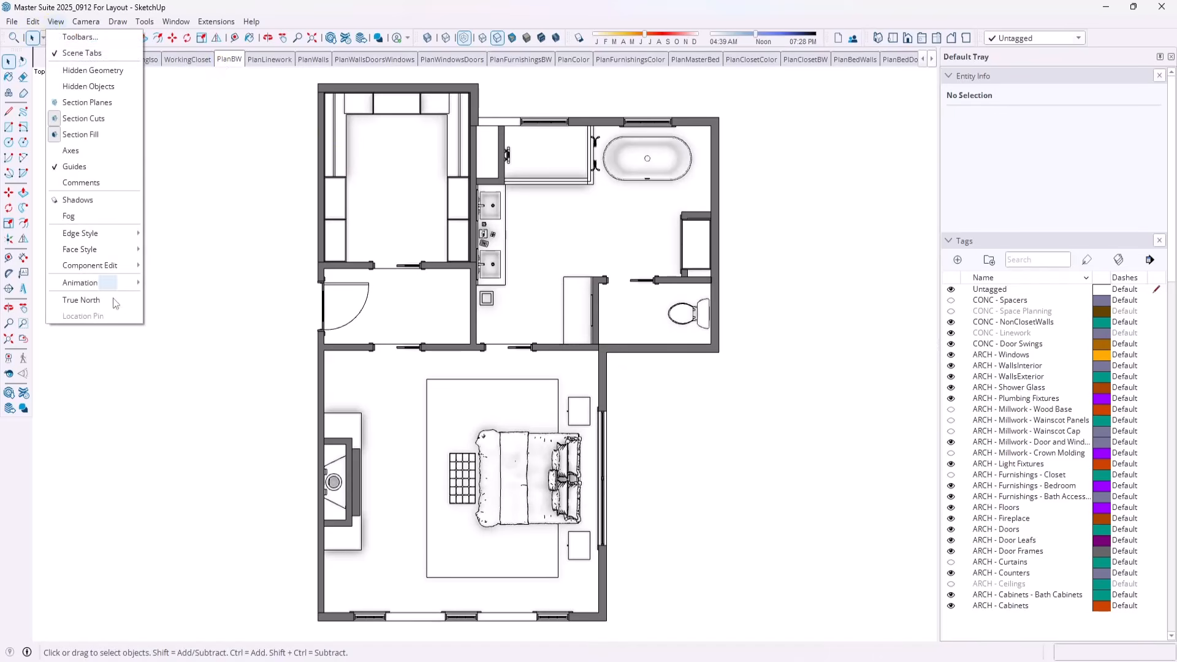
mouse_move(113, 284)
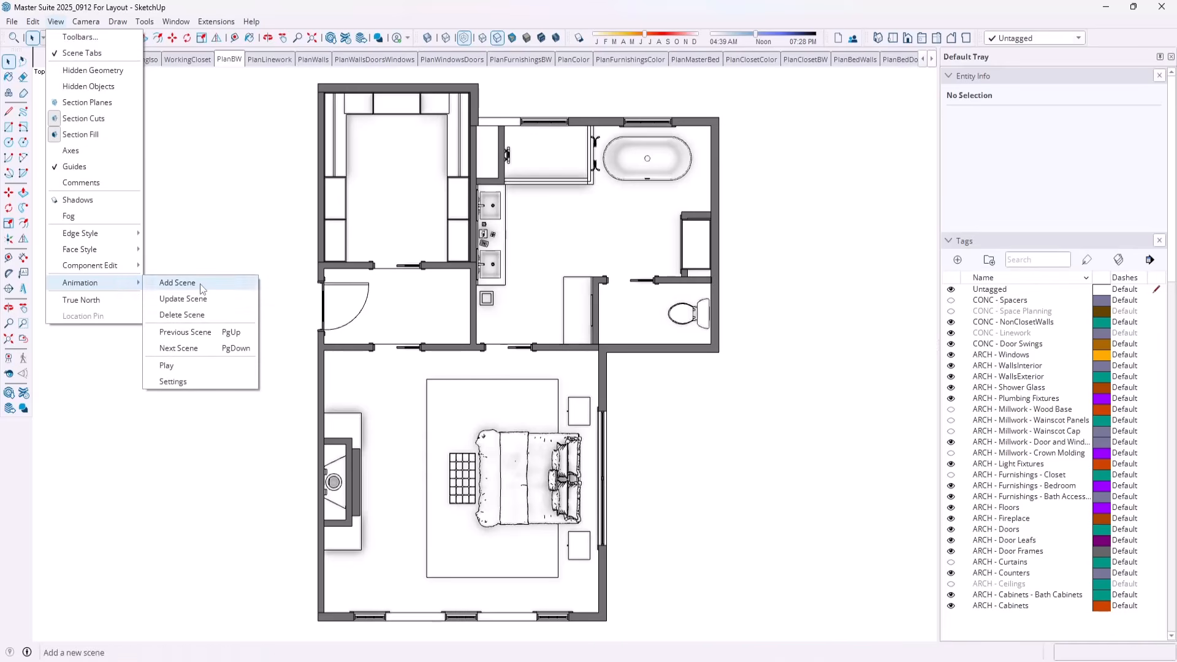
left_click(228, 61)
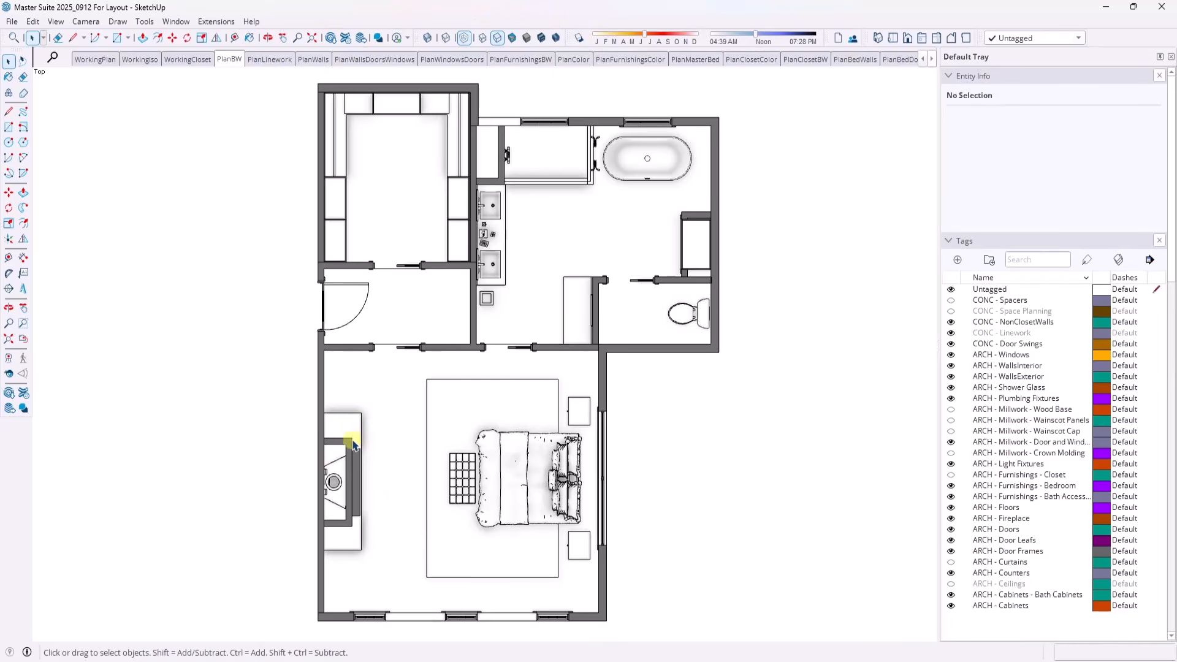
Step: Switch to LayOut, assign the PlanBW scene to the model viewport, and reset its camera override
key("alt+Tab")
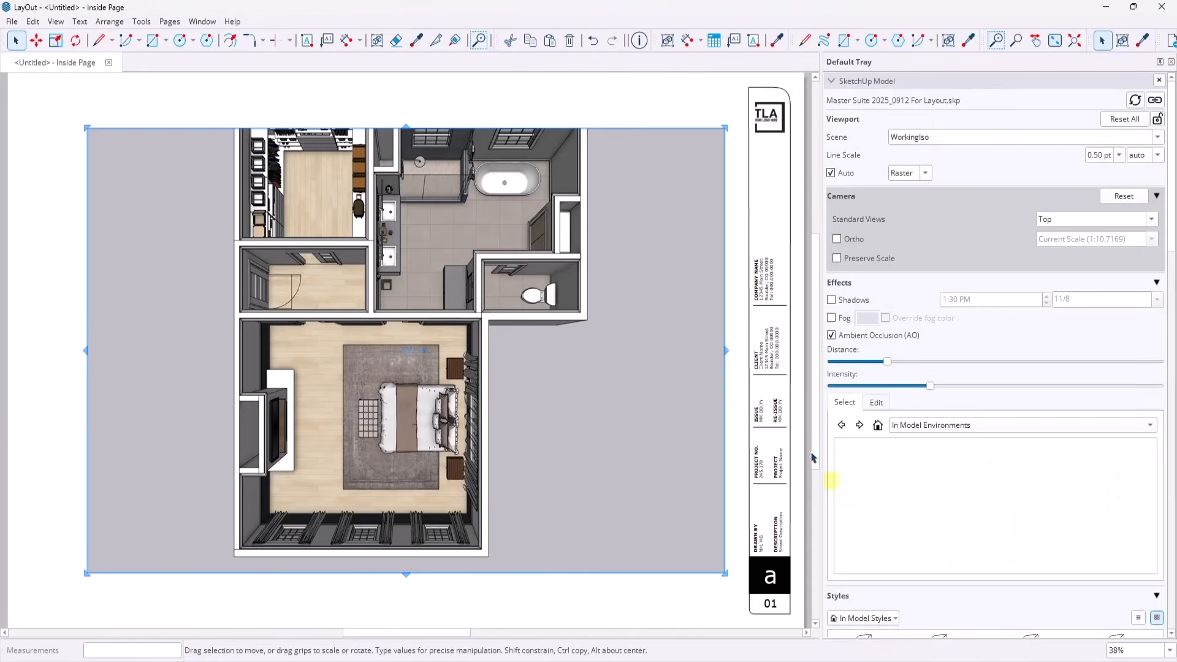
right_click(417, 277)
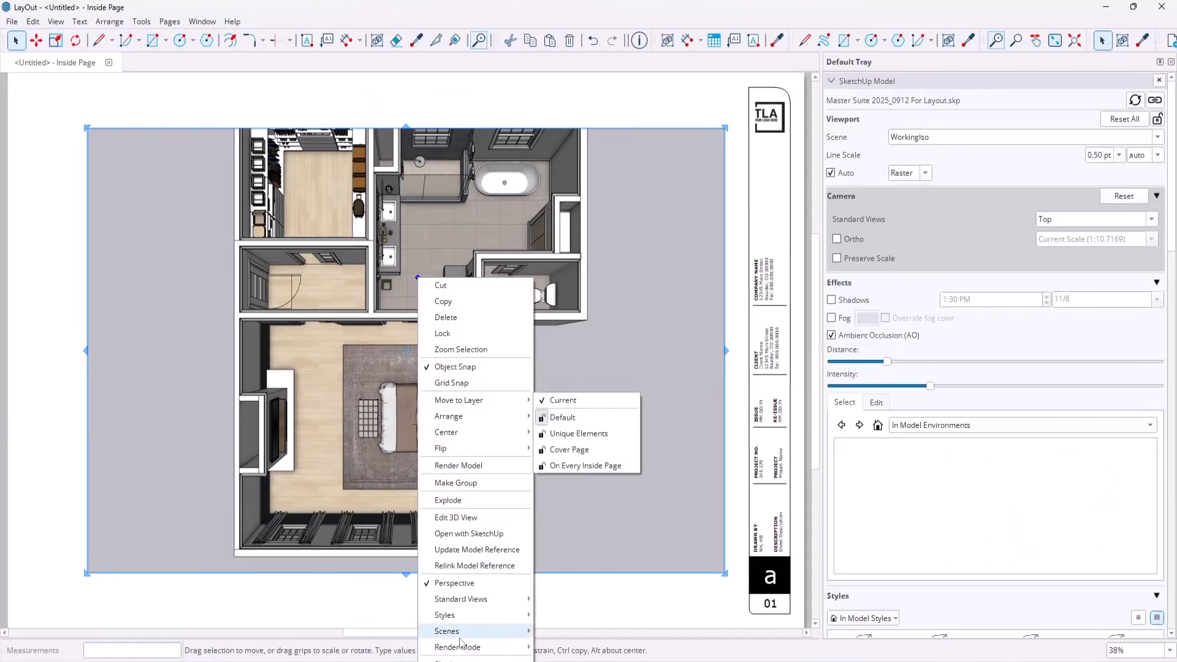
mouse_move(454, 632)
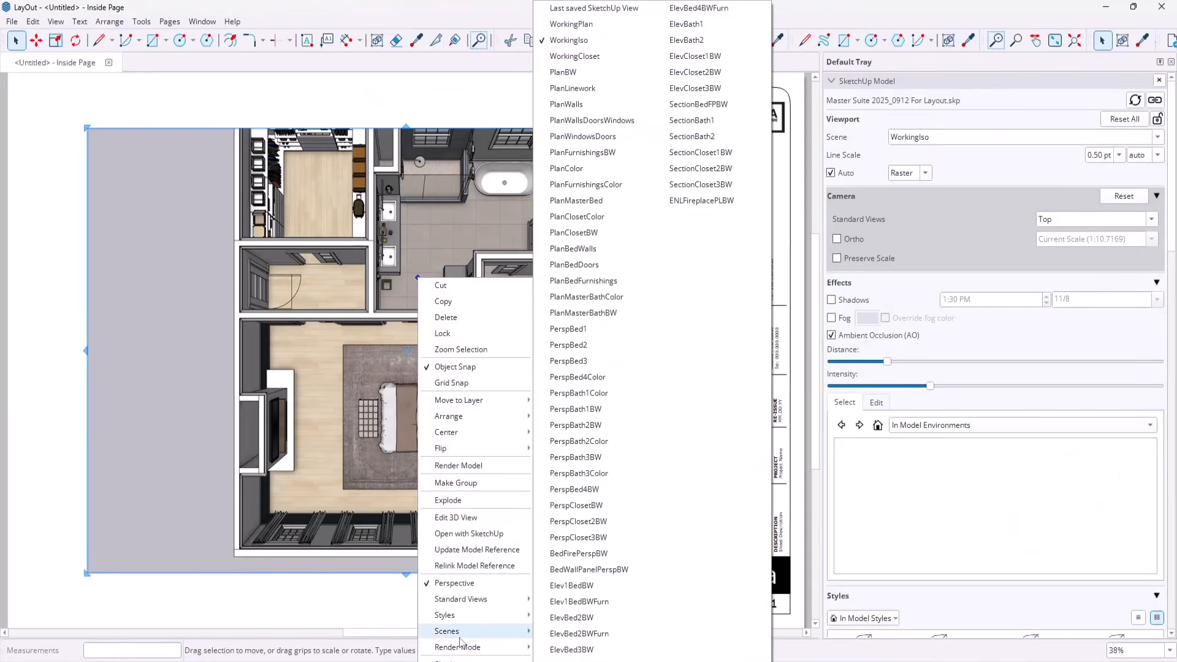
left_click(561, 73)
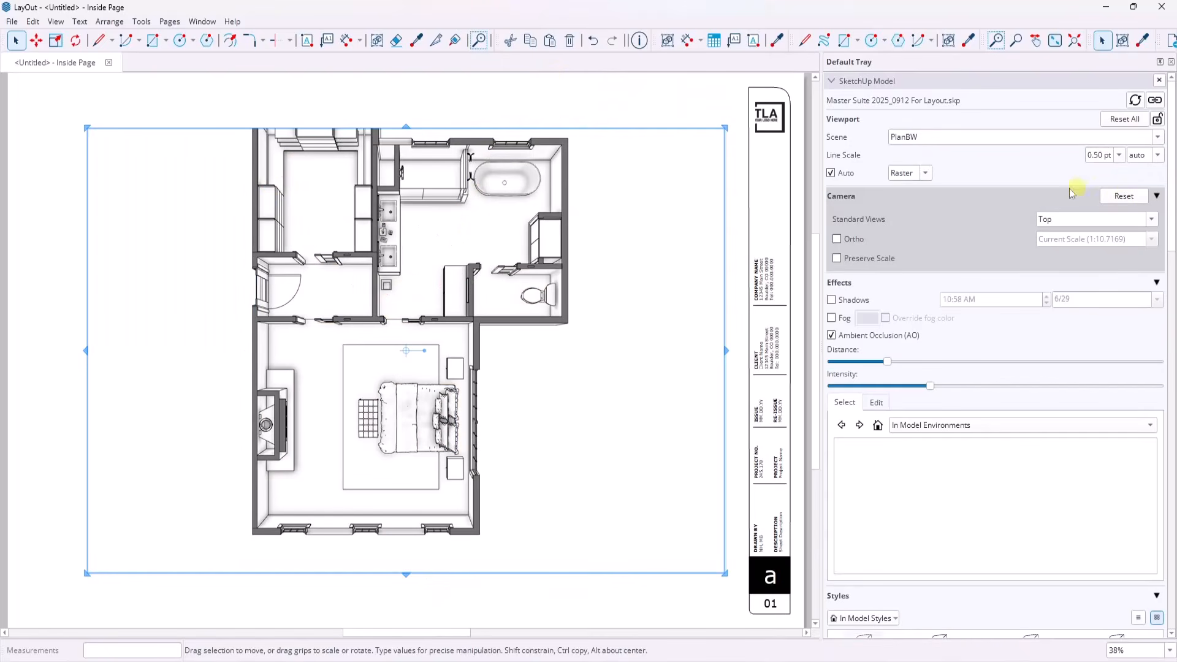
left_click(1112, 200)
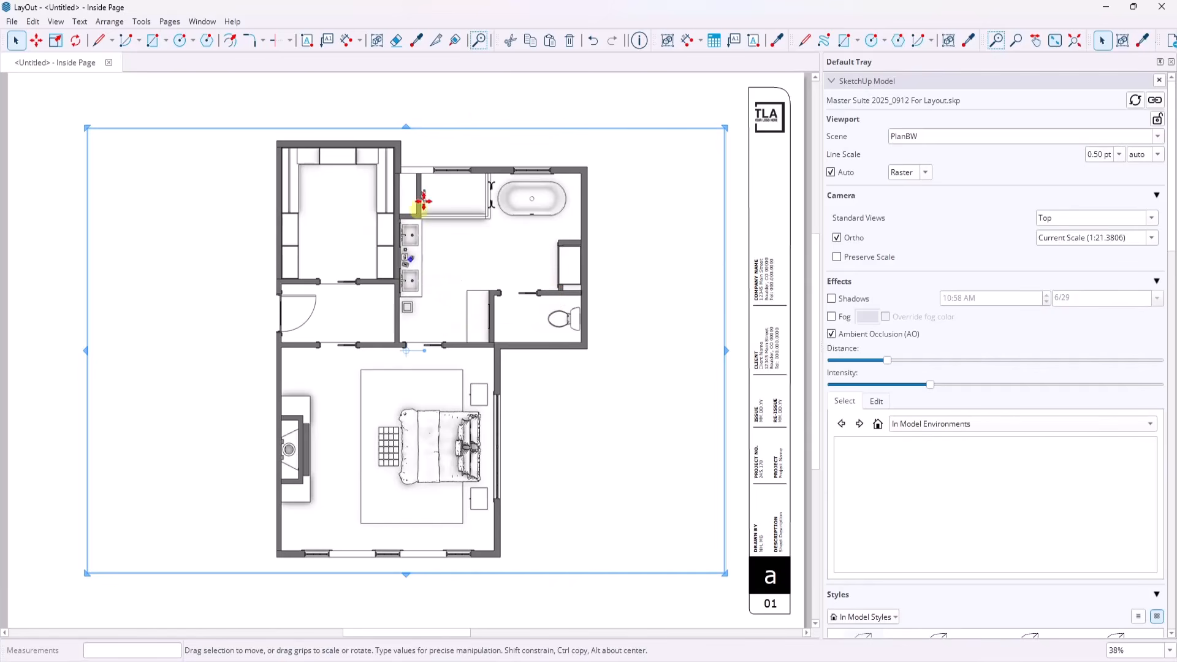
Step: Enter the PlanBW viewport, pan the floor plan slightly to the right inside it, and leave viewport editing
left_click(479, 120)
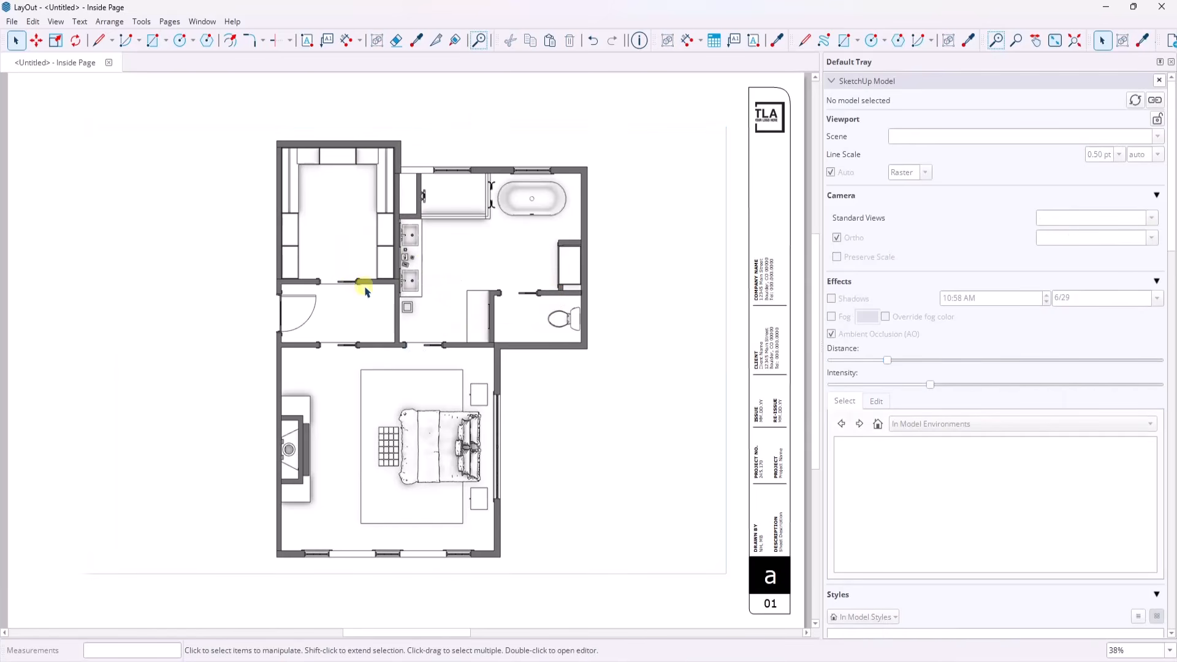
left_click(498, 326)
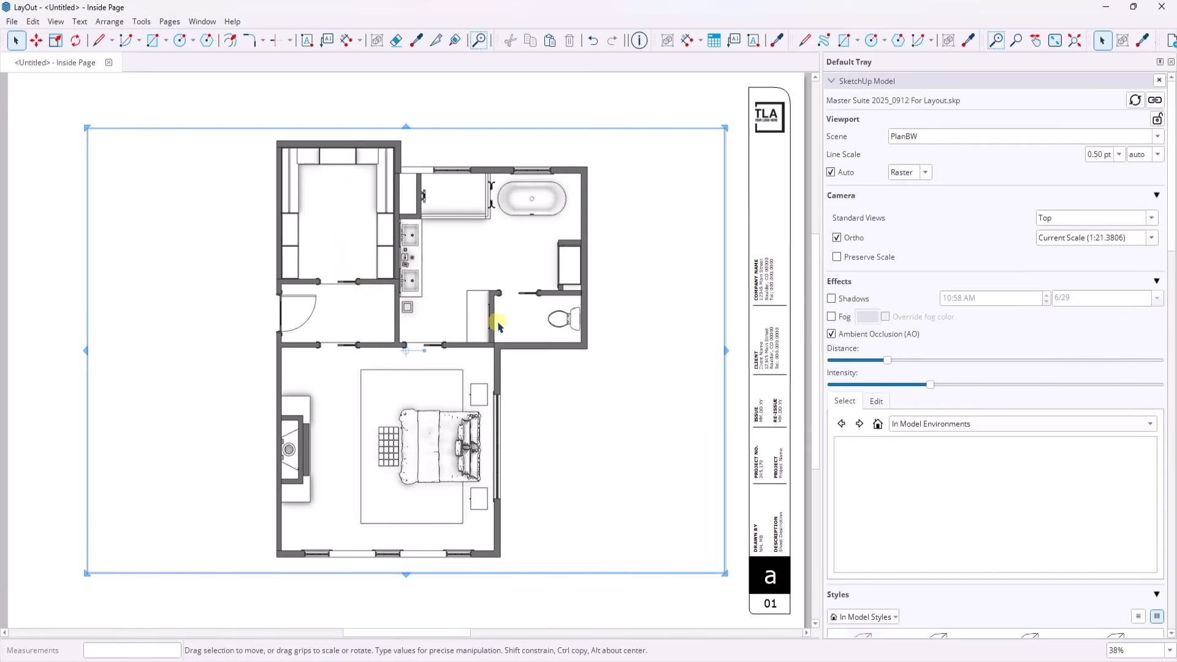
double_click(492, 322)
mouse_move(484, 320)
left_mouse_down()
mouse_move(552, 289)
mouse_move(499, 322)
left_mouse_up()
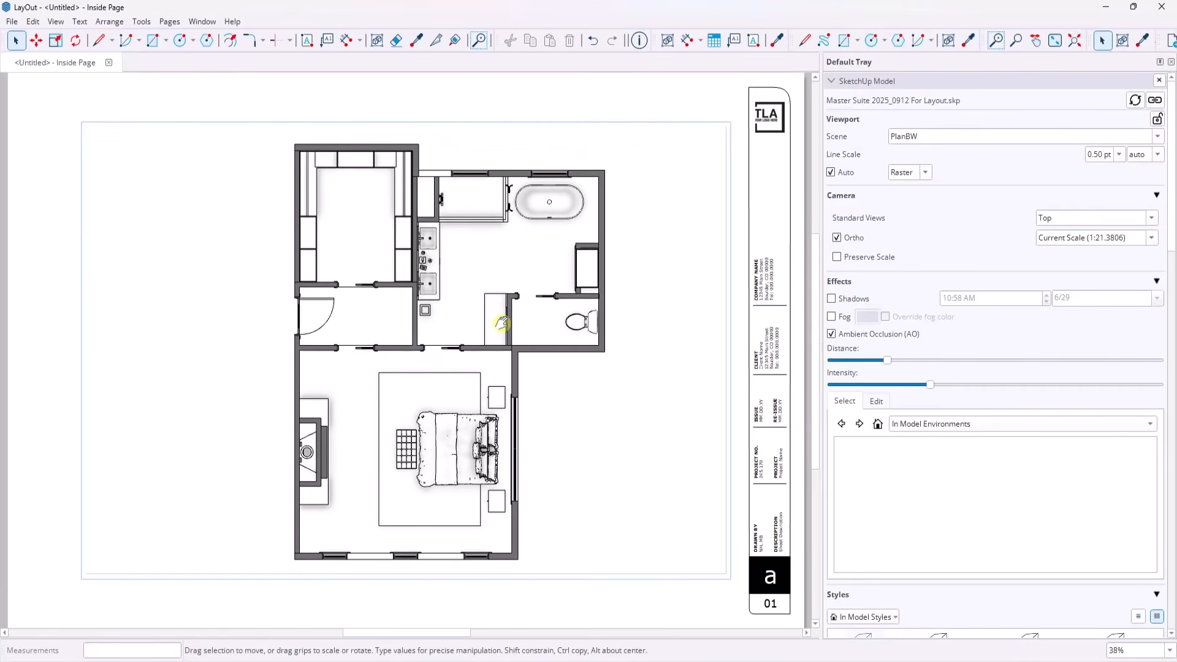
left_click(258, 100)
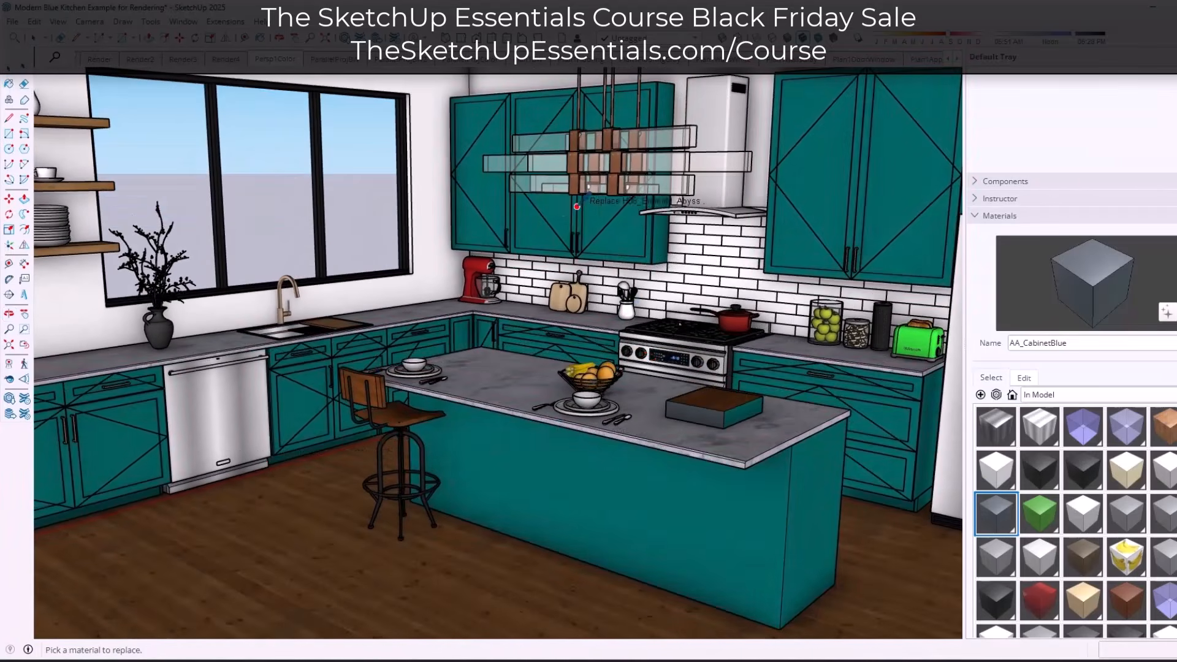
Step: Replace the teal kitchen cabinet material with AA_CabinetBlue
left_click(577, 208)
left_click(743, 413)
middle_click_drag(643, 392, 613, 399)
Step: Copy the bar stool along the front of the kitchen island and divide the copy distance by 3
key("space")
double_click(408, 433)
left_click(407, 433)
key("m")
left_click(402, 542)
key("ctrl")
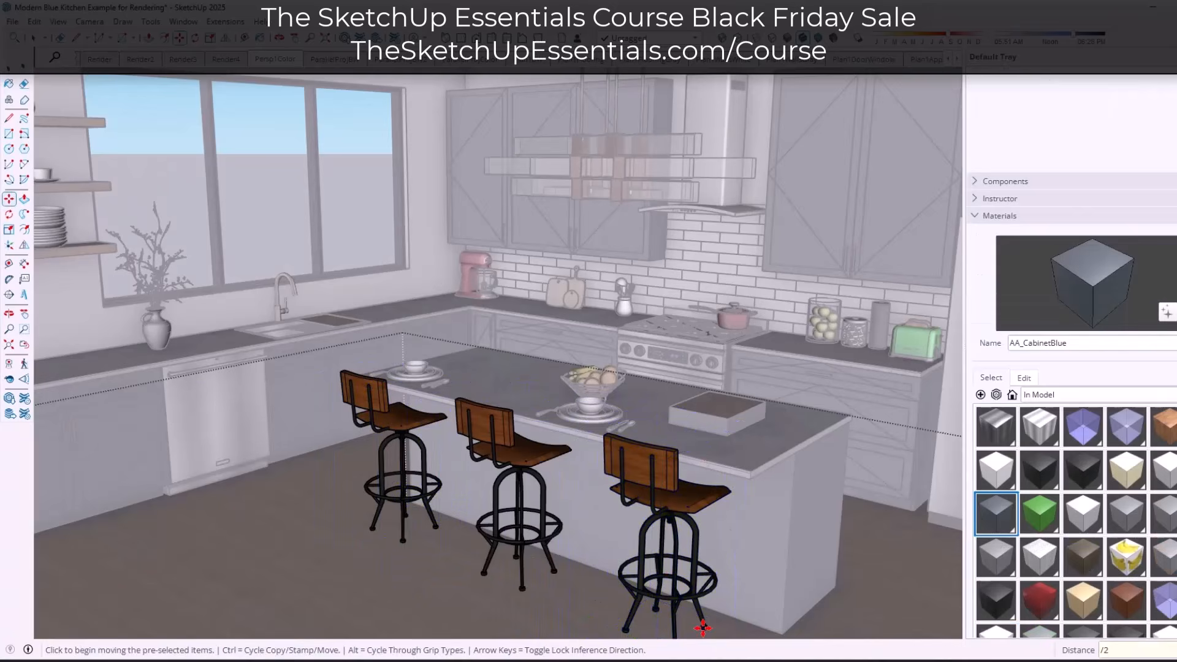
type("/3")
key("Return")
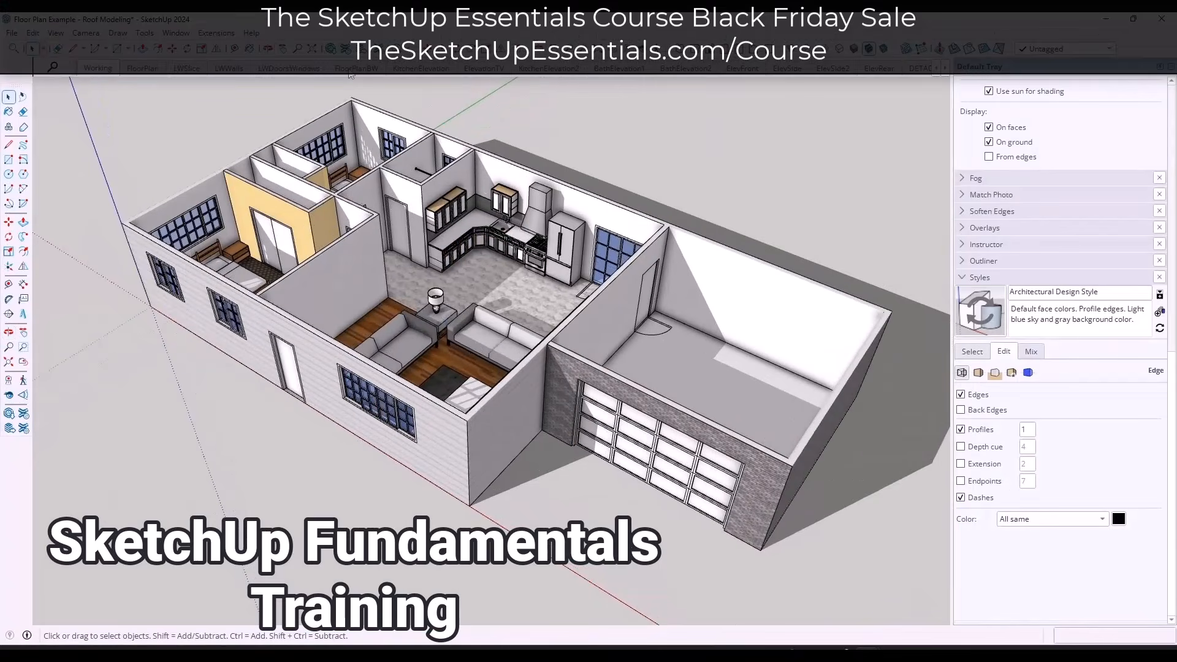
left_click(351, 69)
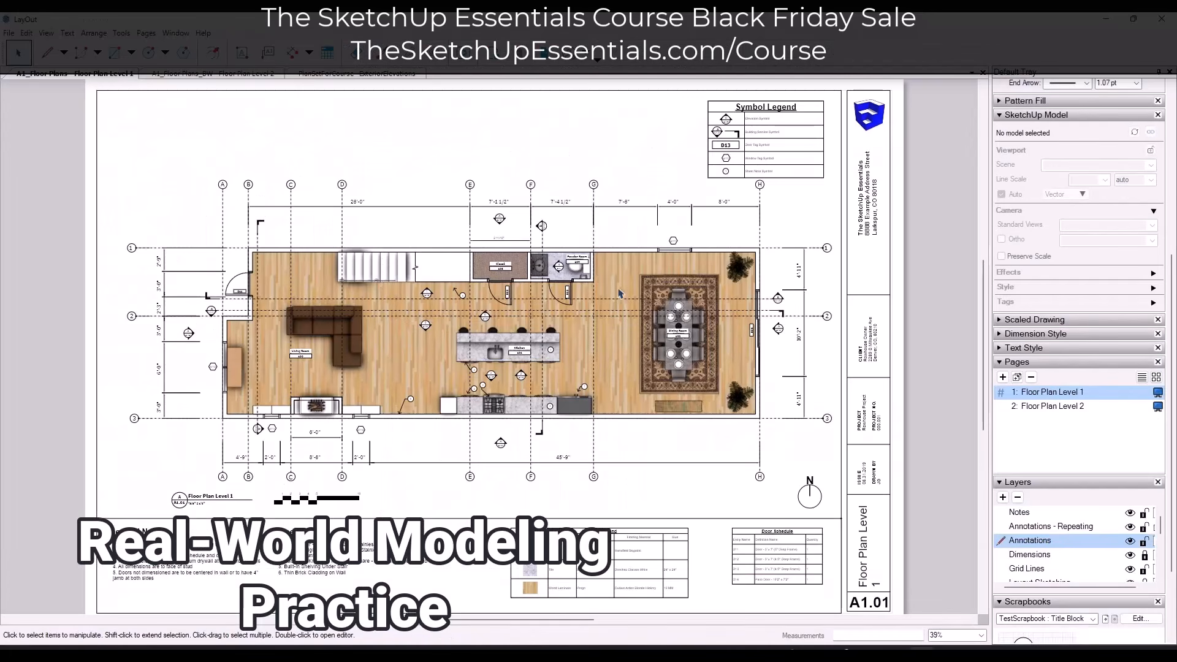
left_click(244, 74)
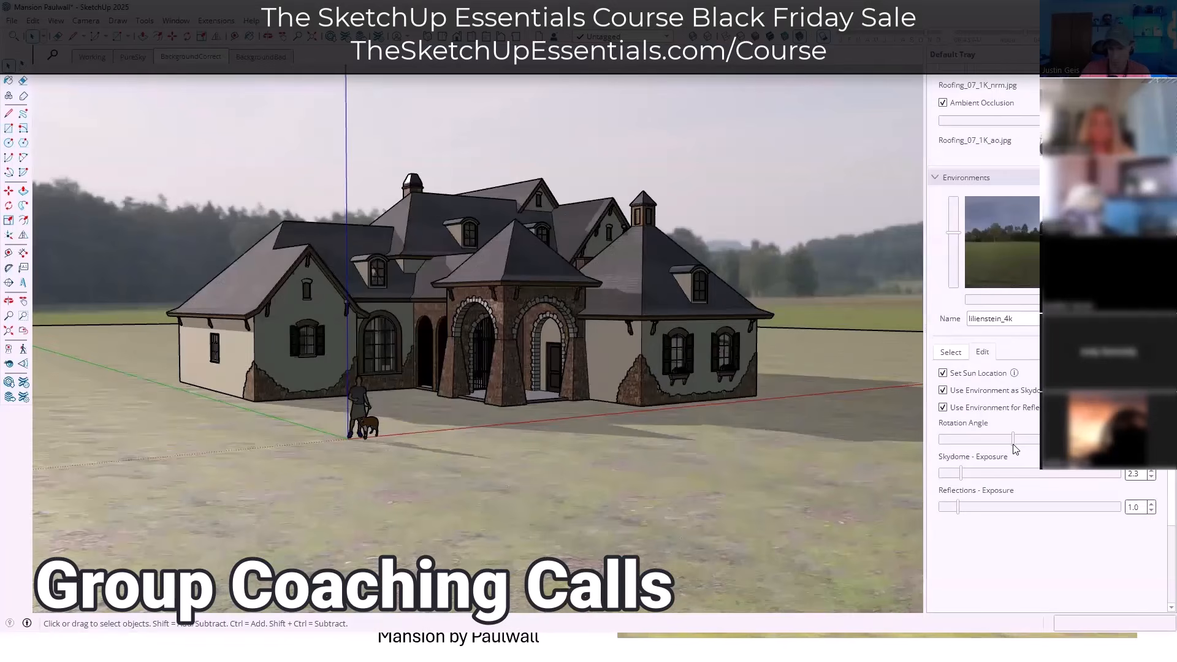
left_click_drag(1017, 439, 953, 439)
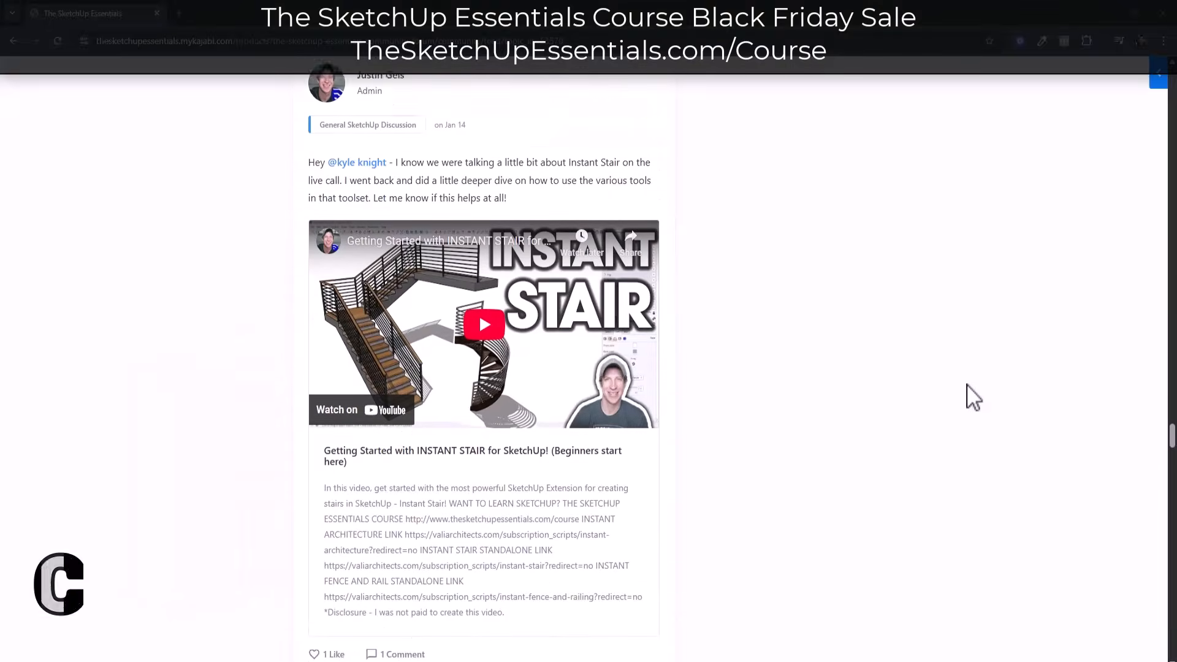
scroll(973, 397, "down", 15)
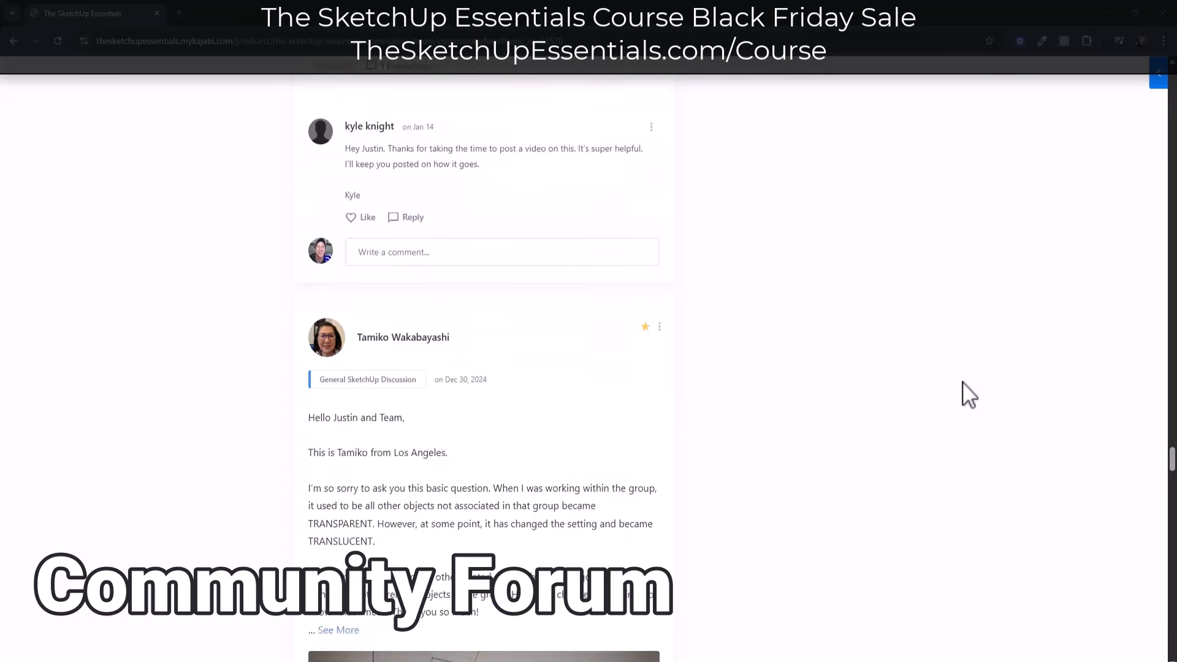
scroll(961, 380, "down", 8)
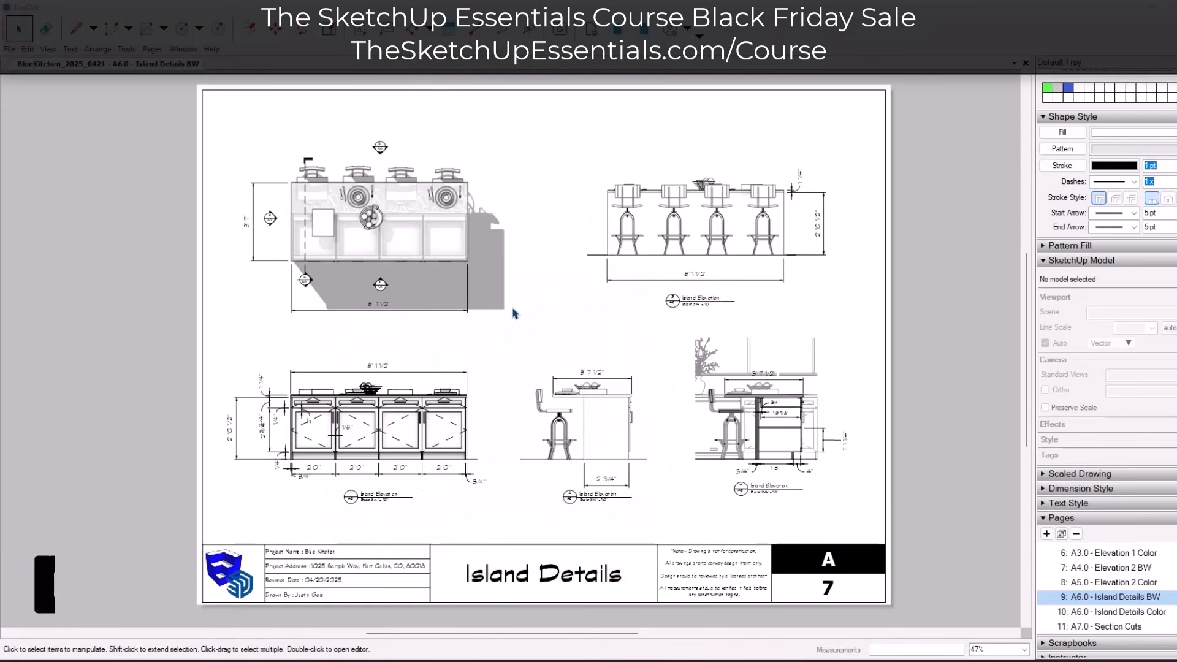
left_click(1106, 608)
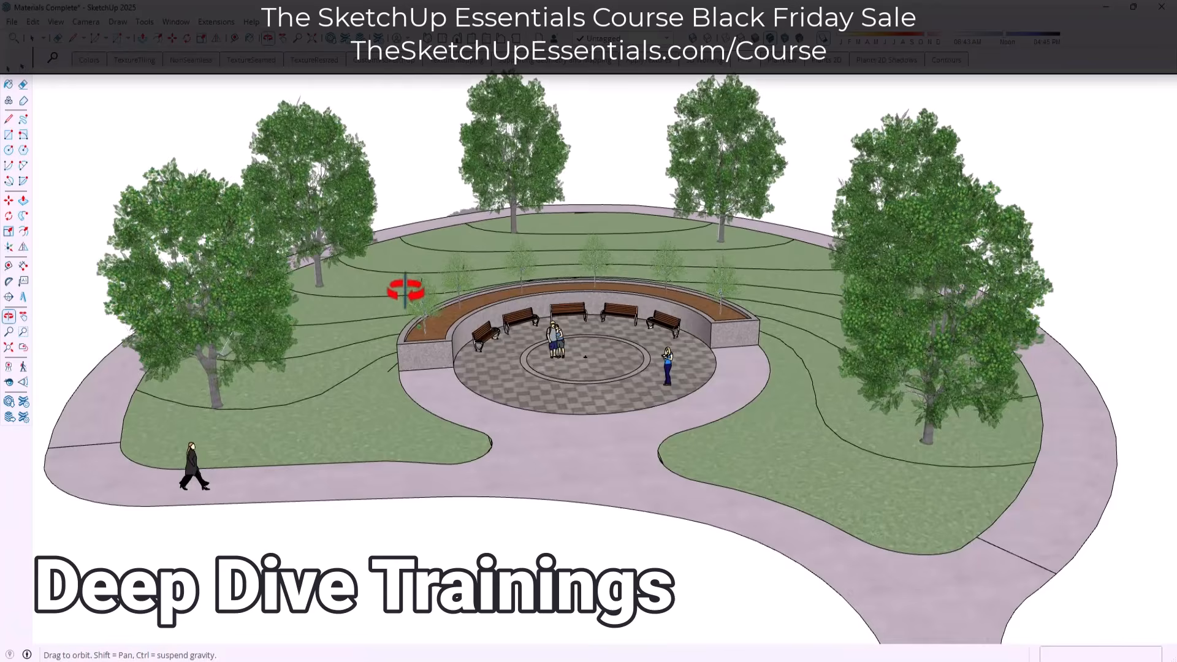
mouse_move(399, 288)
left_mouse_down()
mouse_move(375, 265)
mouse_move(381, 244)
mouse_move(469, 240)
left_mouse_up()
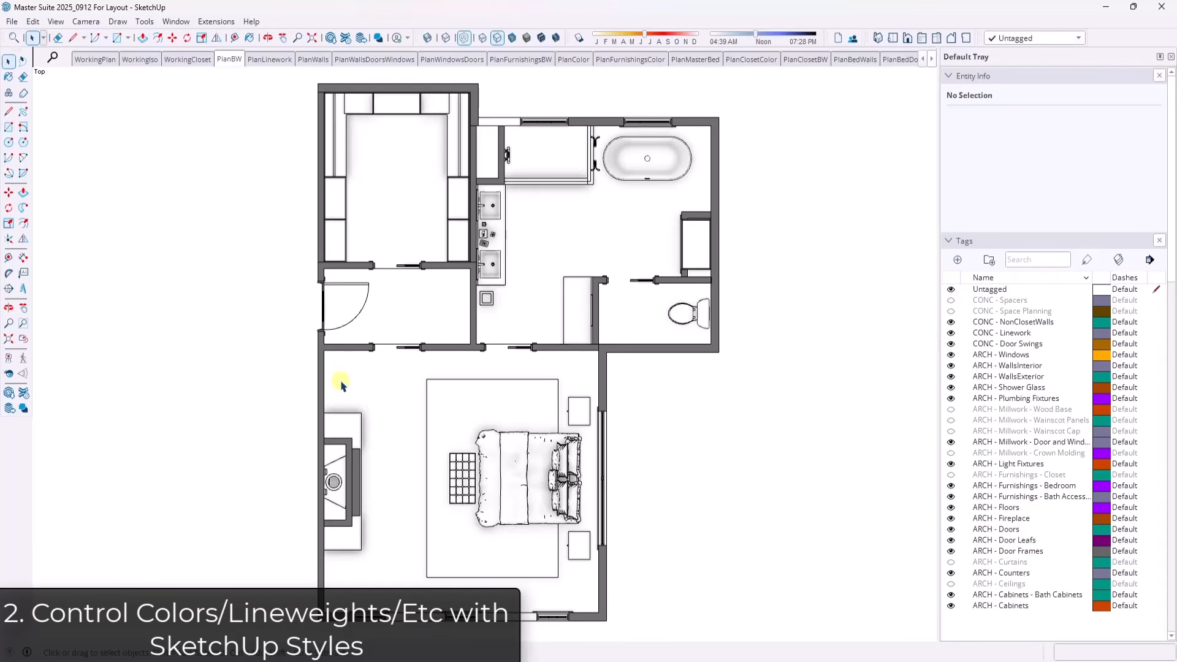
Step: Collapse the tag list, show the Styles settings directly below Entity Info, and enlarge the style thumbnail area
left_click(951, 242)
left_click(949, 260)
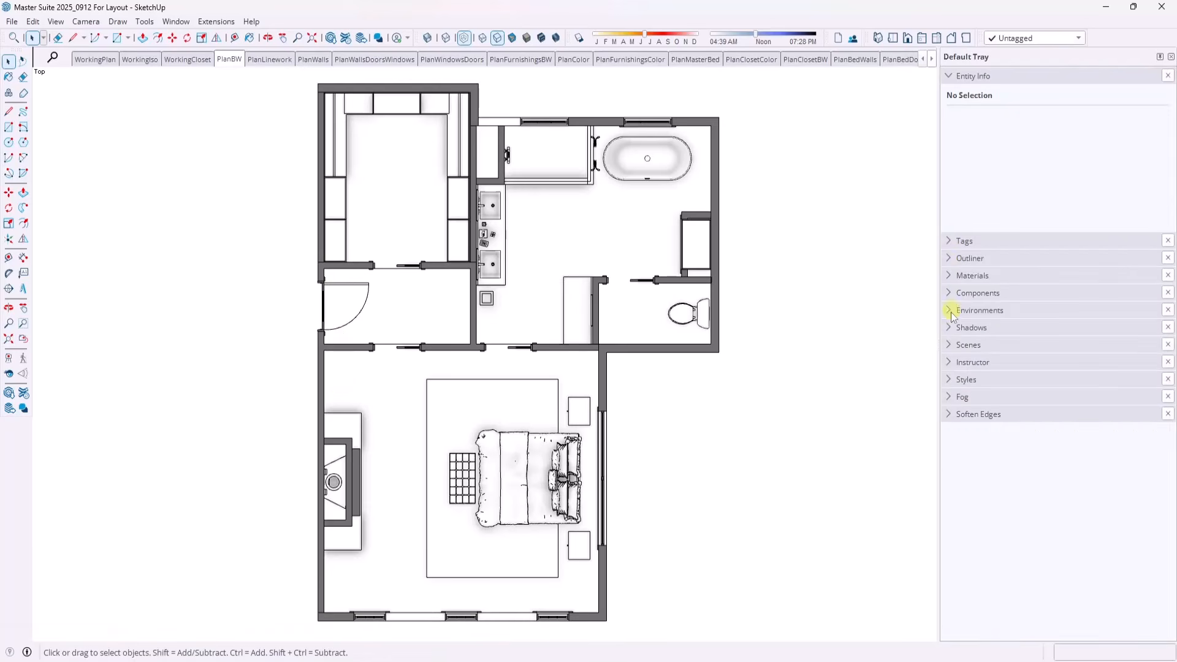
left_click(948, 380)
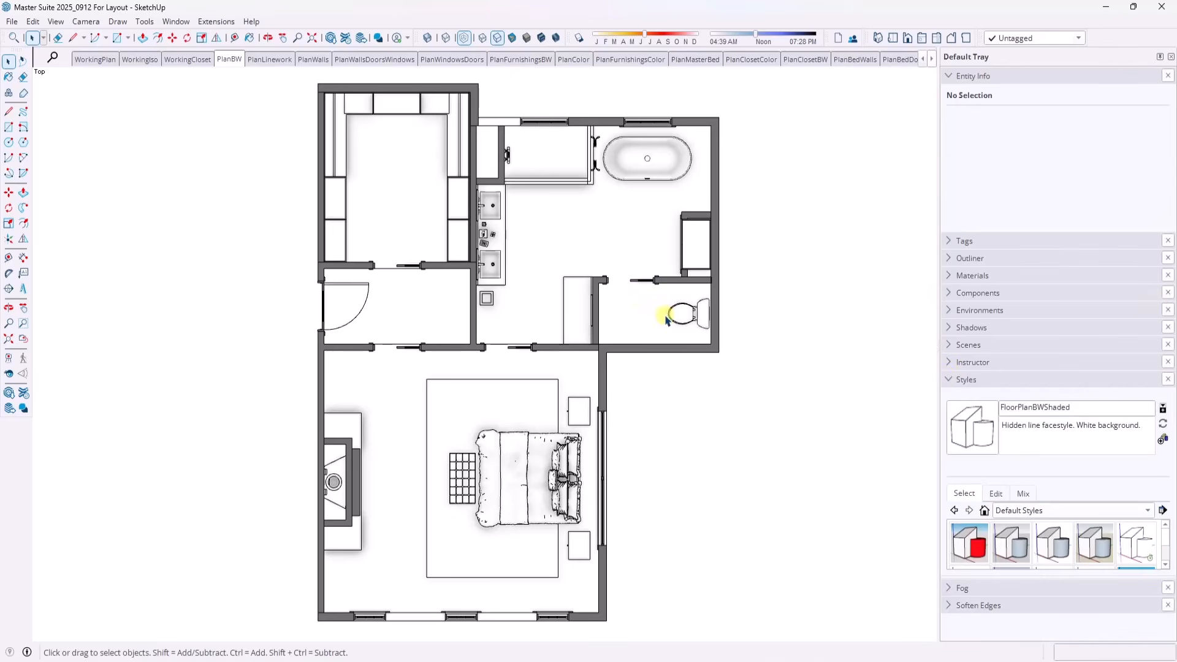
left_click_drag(1046, 575, 1044, 622)
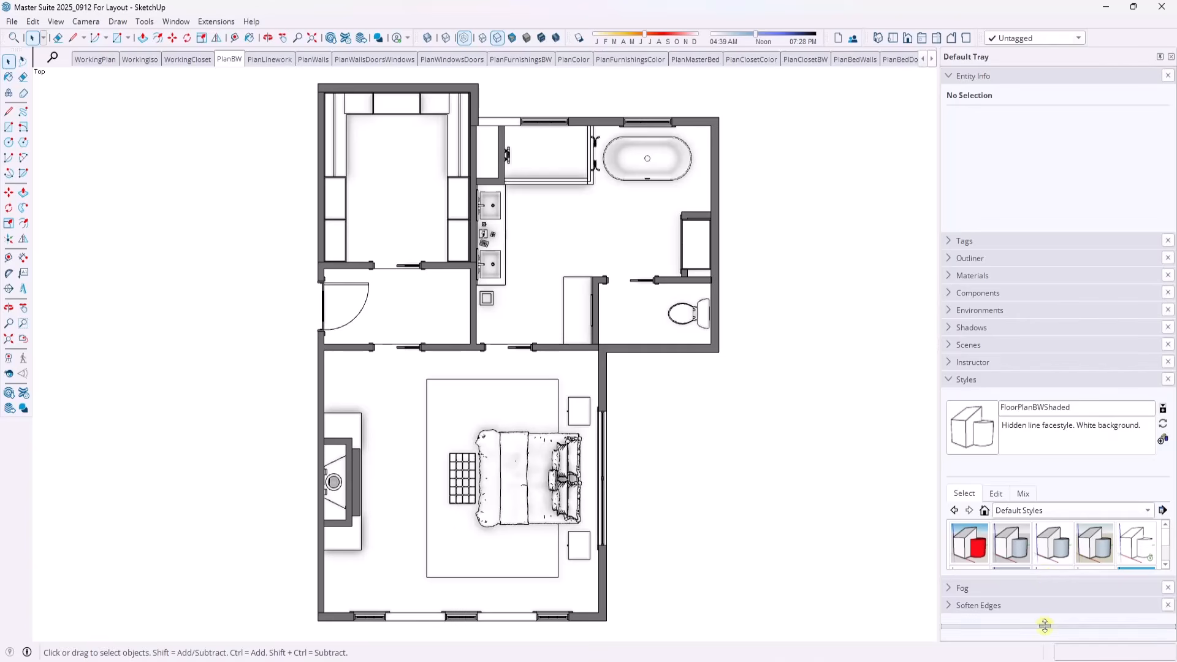
left_click_drag(976, 385, 955, 195)
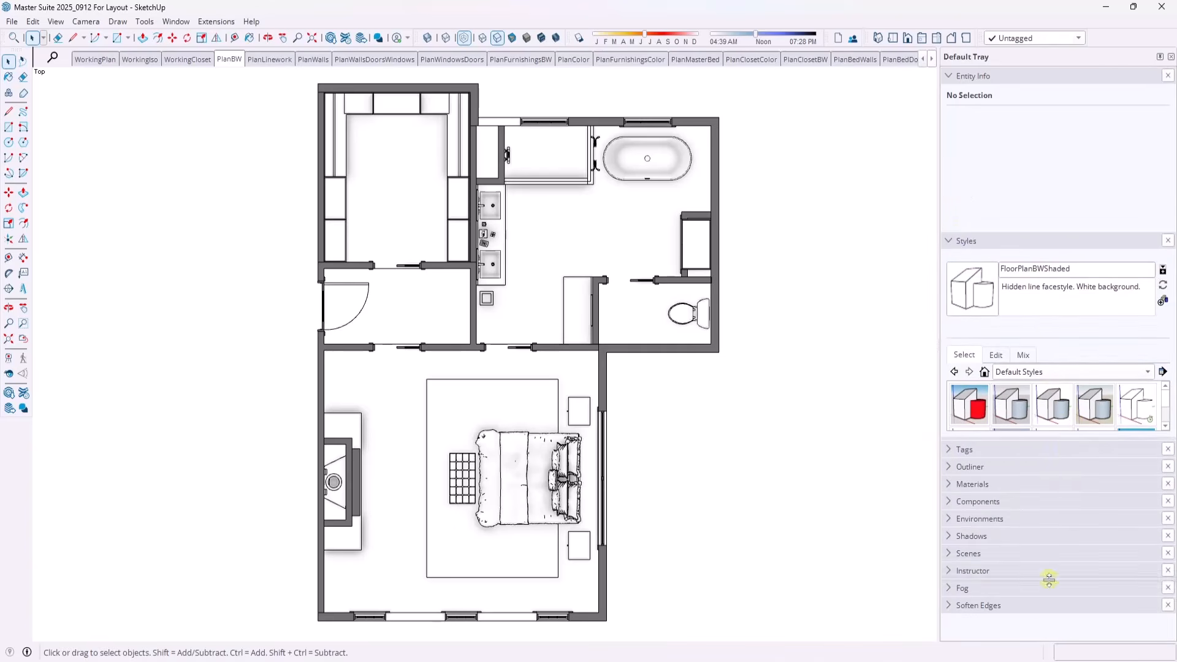
left_click_drag(1049, 437, 1049, 581)
Step: Try the Interior Design style on the PlanBW floor plan, then apply Construction Documentation Style with Profiles set to 1
left_click(1013, 454)
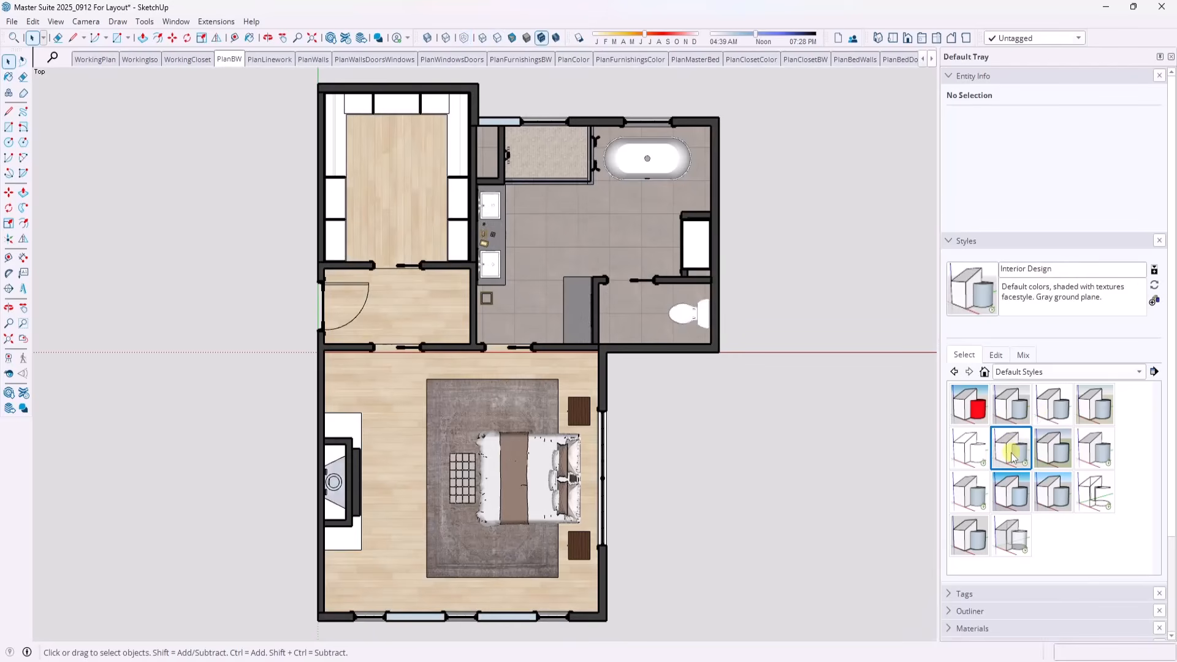
left_click(1048, 415)
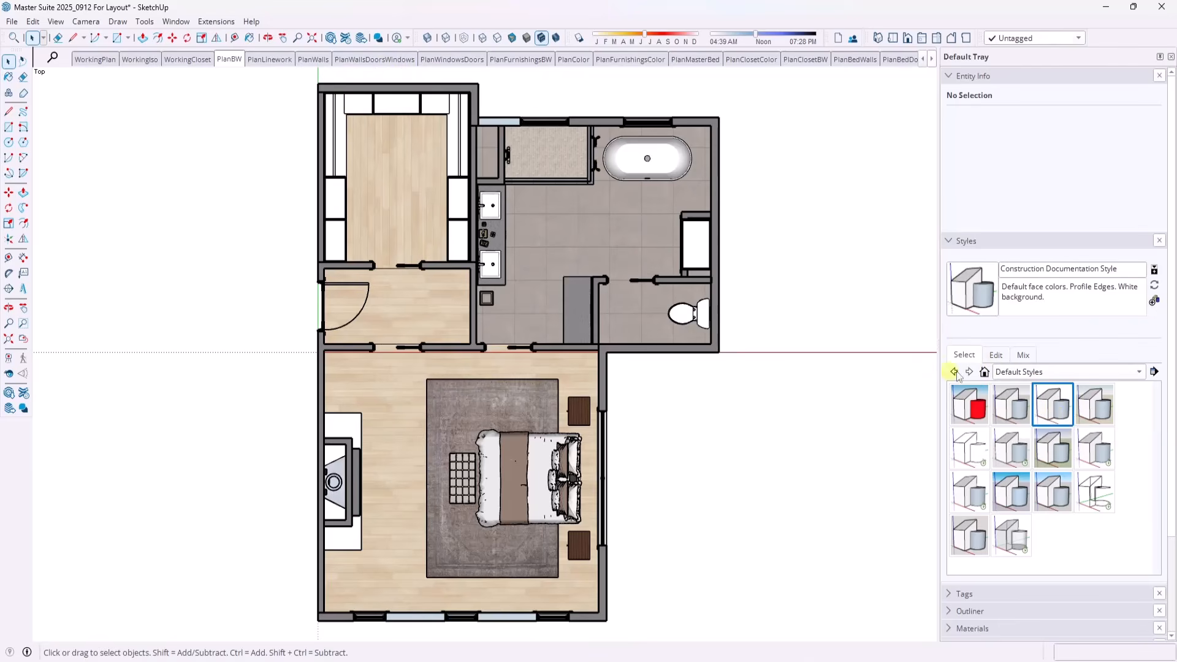
left_click(992, 355)
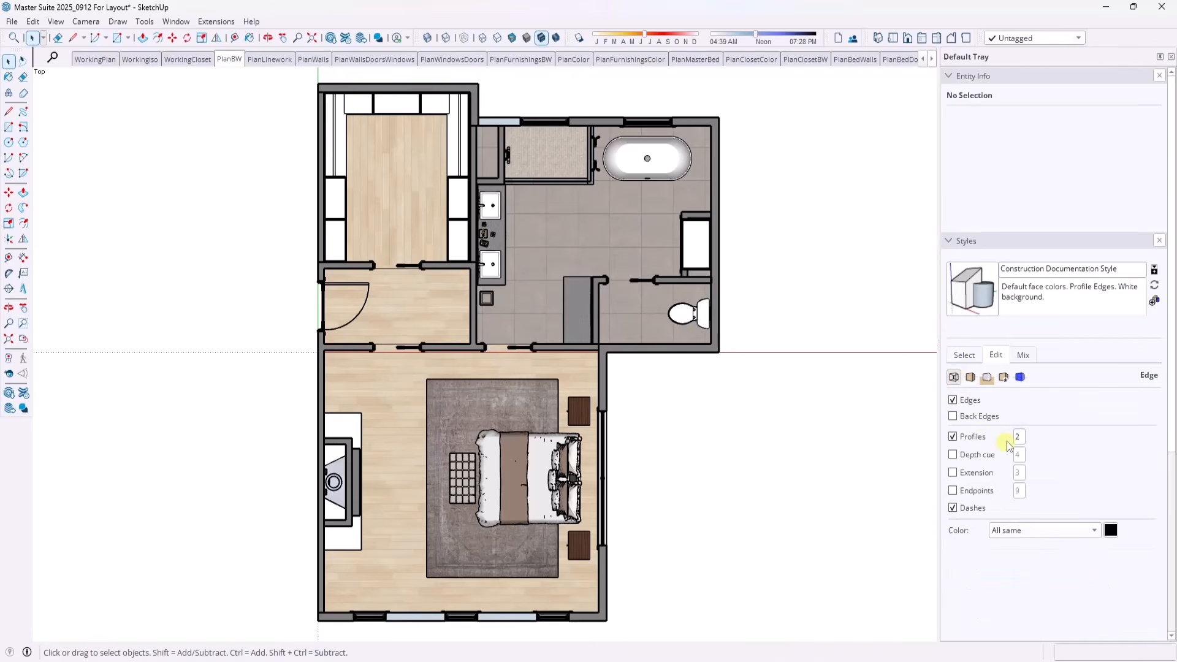
type("1")
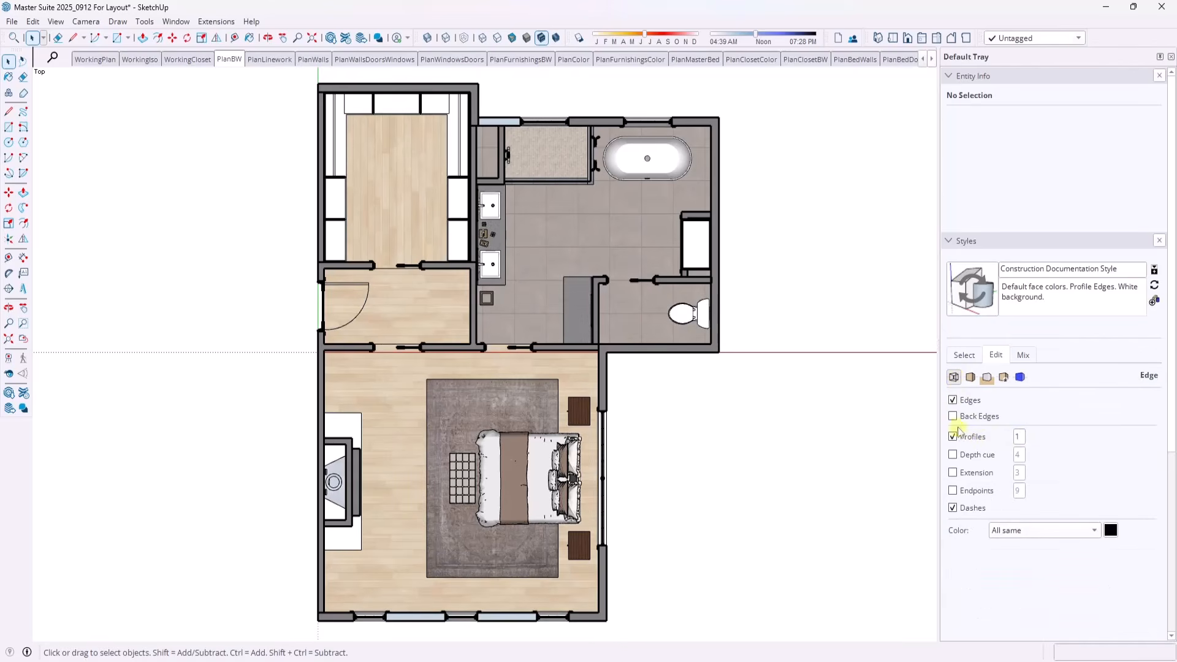
Step: Set the style's Section Line Width to 1 in the modeling settings and open the PlanColor scene
left_click(1022, 376)
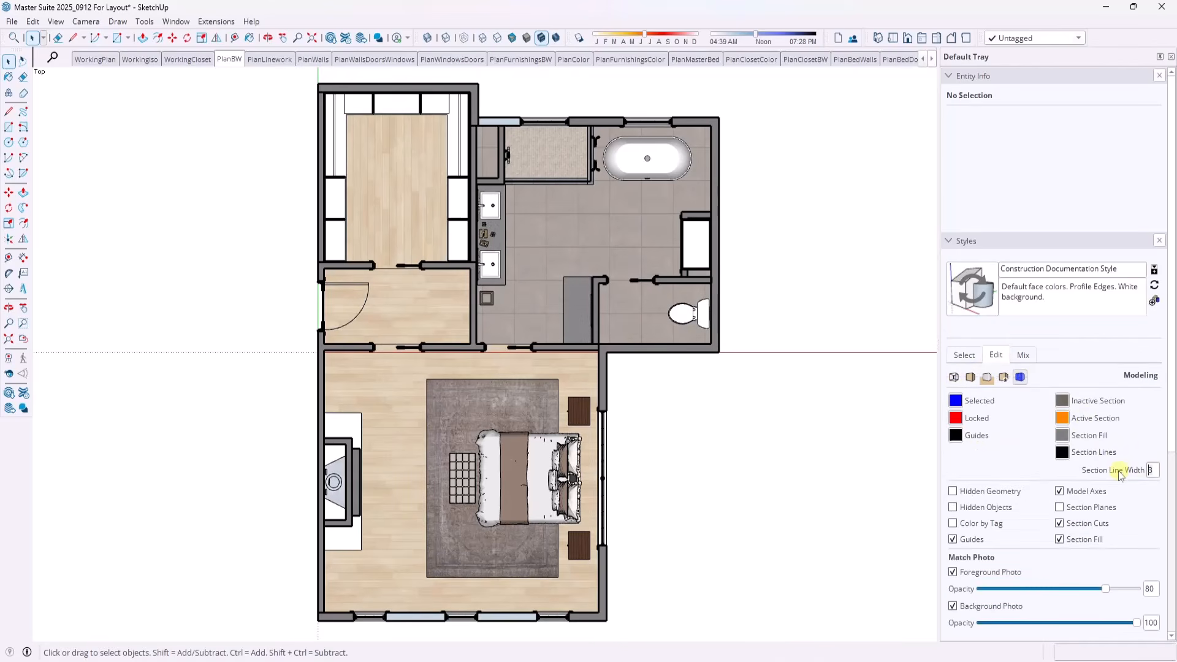
type("1")
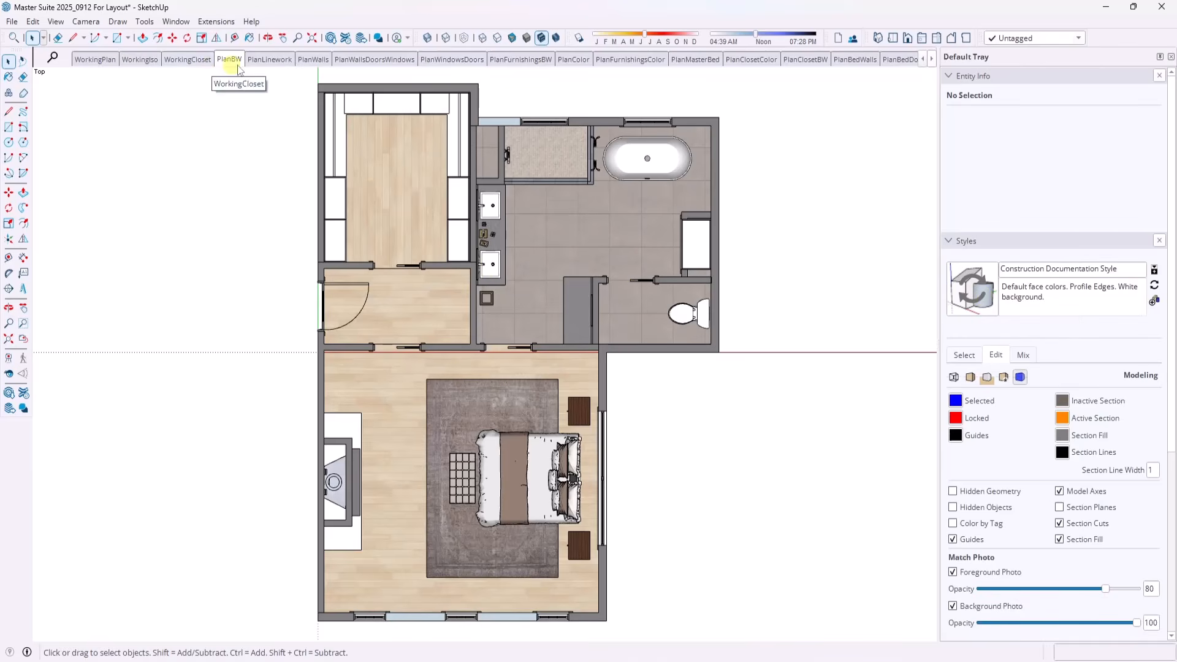
left_click(573, 60)
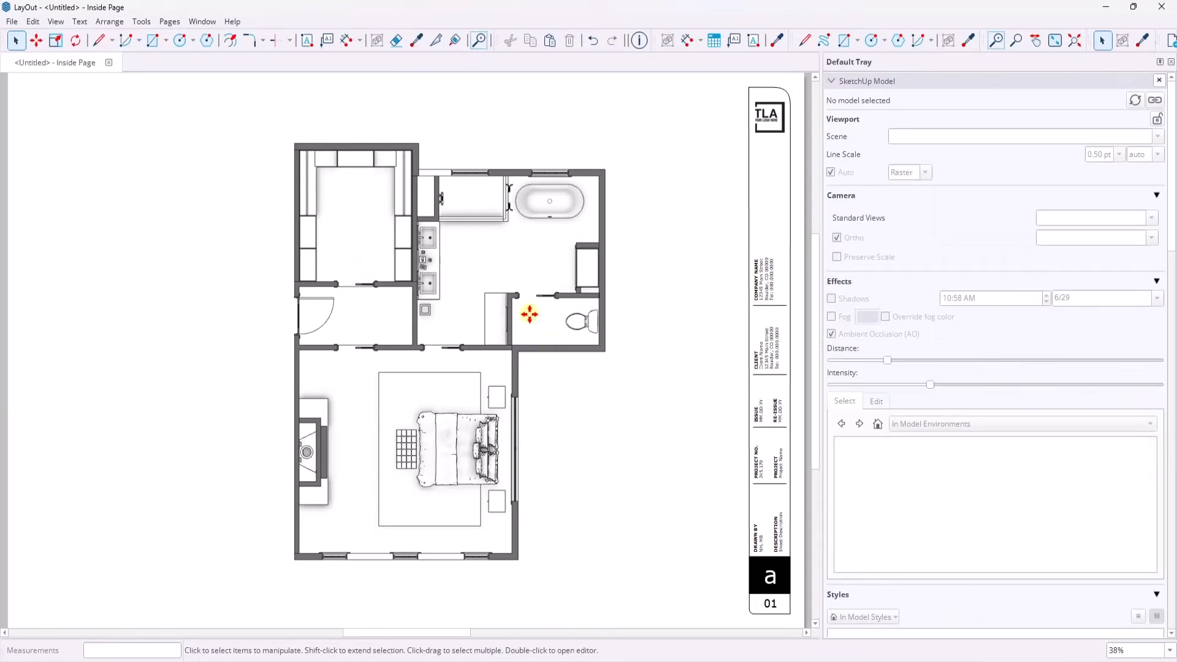
Step: Switch to LayOut and assign the PlanColor scene to the floor plan viewport
right_click(528, 314)
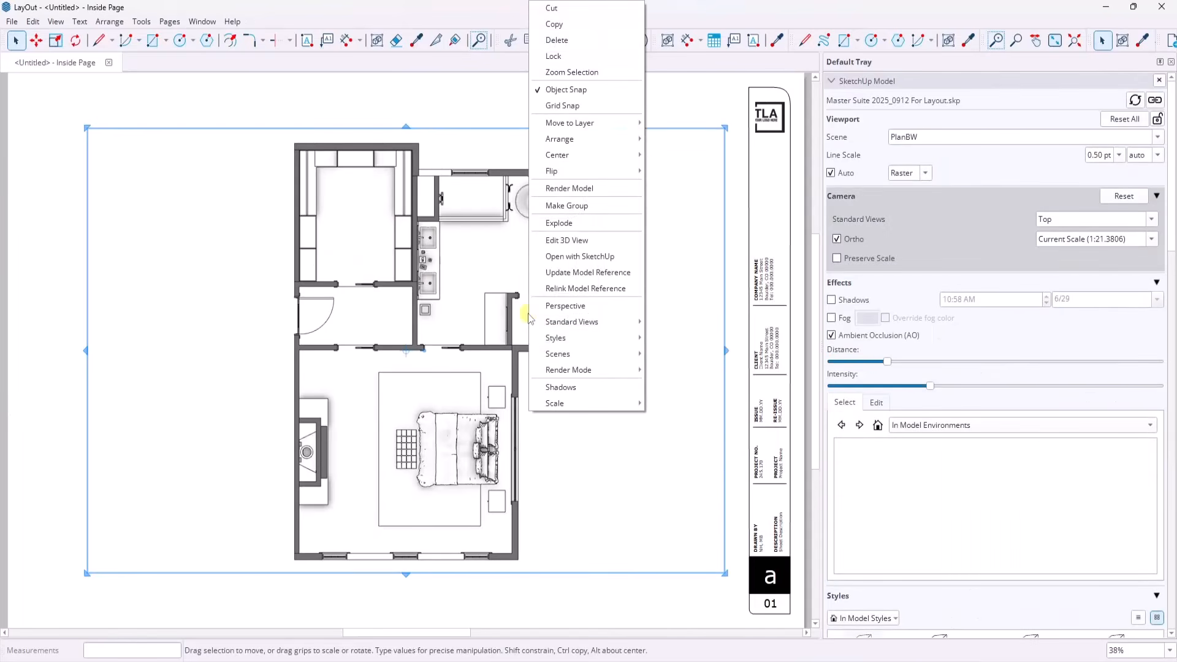
mouse_move(556, 354)
left_click(687, 280)
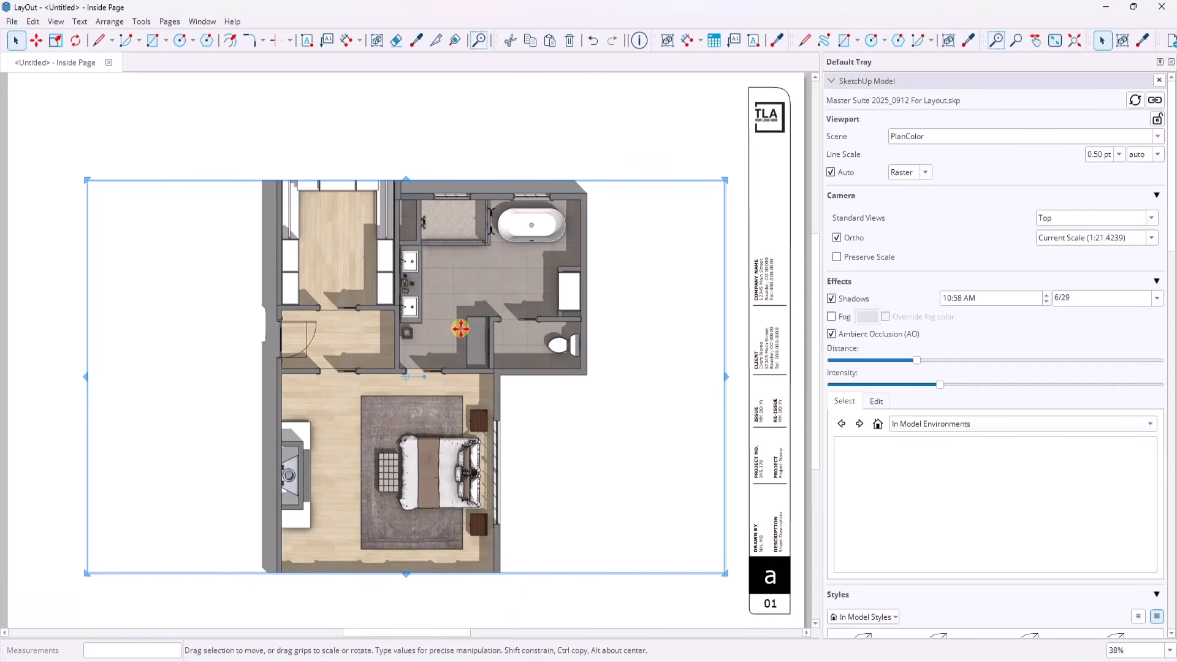
Step: Try the 3/4" = 1'-0" (1:16) scale on the floor plan viewport, then set it to 1/2" = 1'-0" (1:24)
left_click(1152, 238)
left_click(1074, 123)
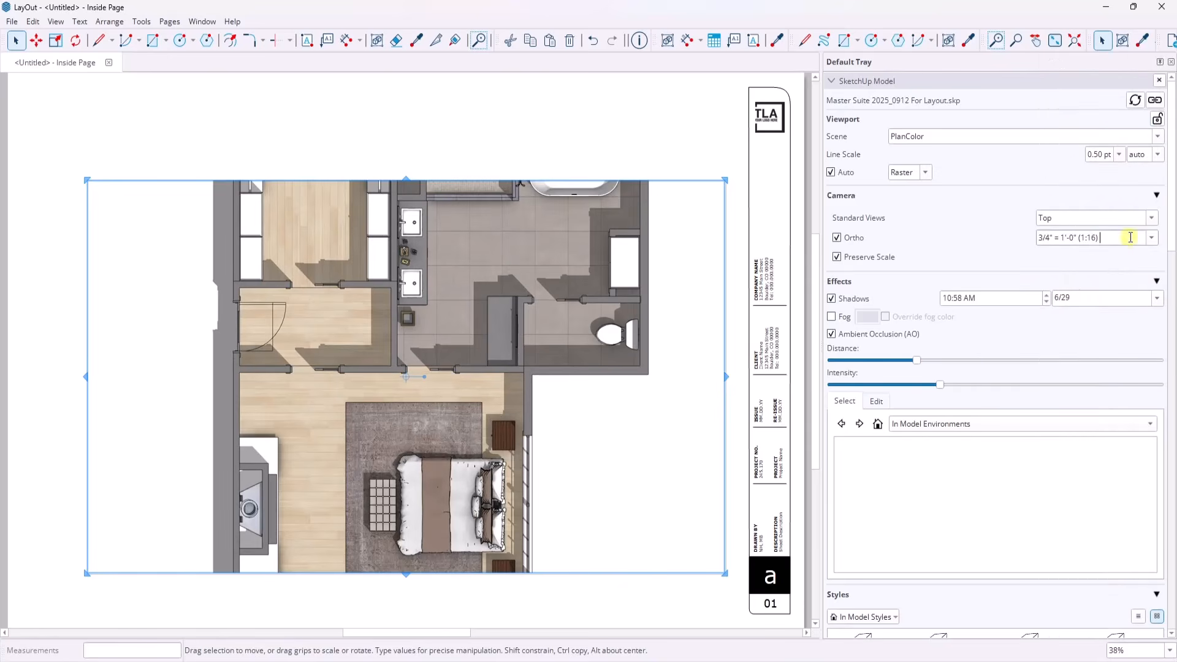
left_click(1152, 238)
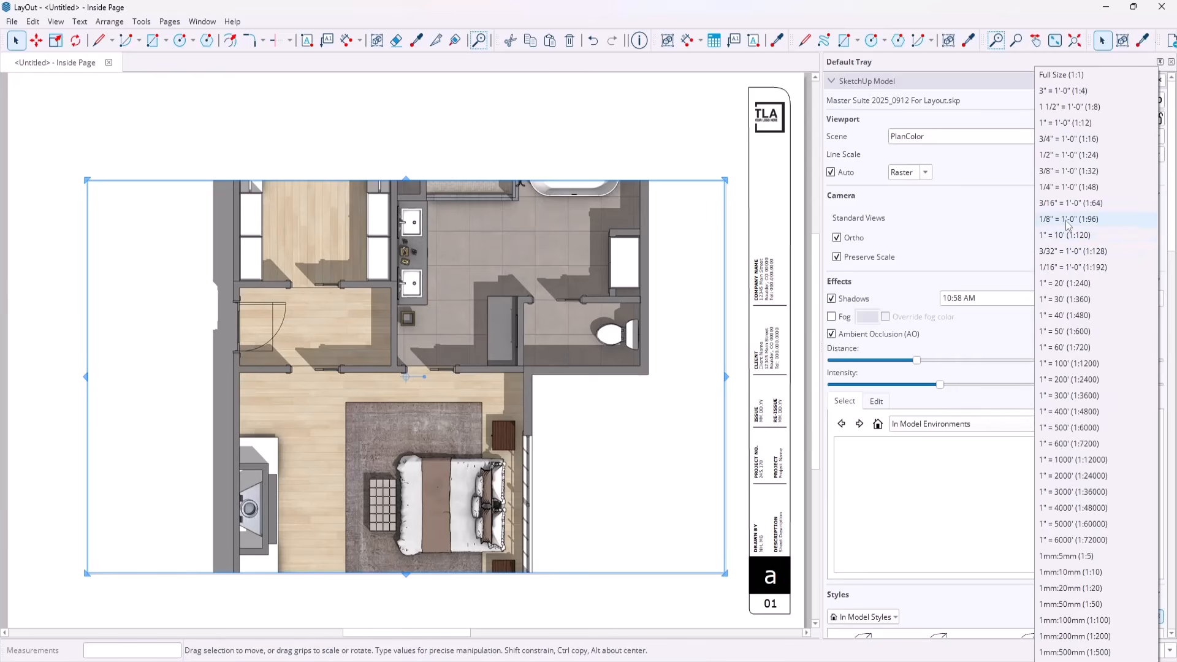
left_click(1067, 155)
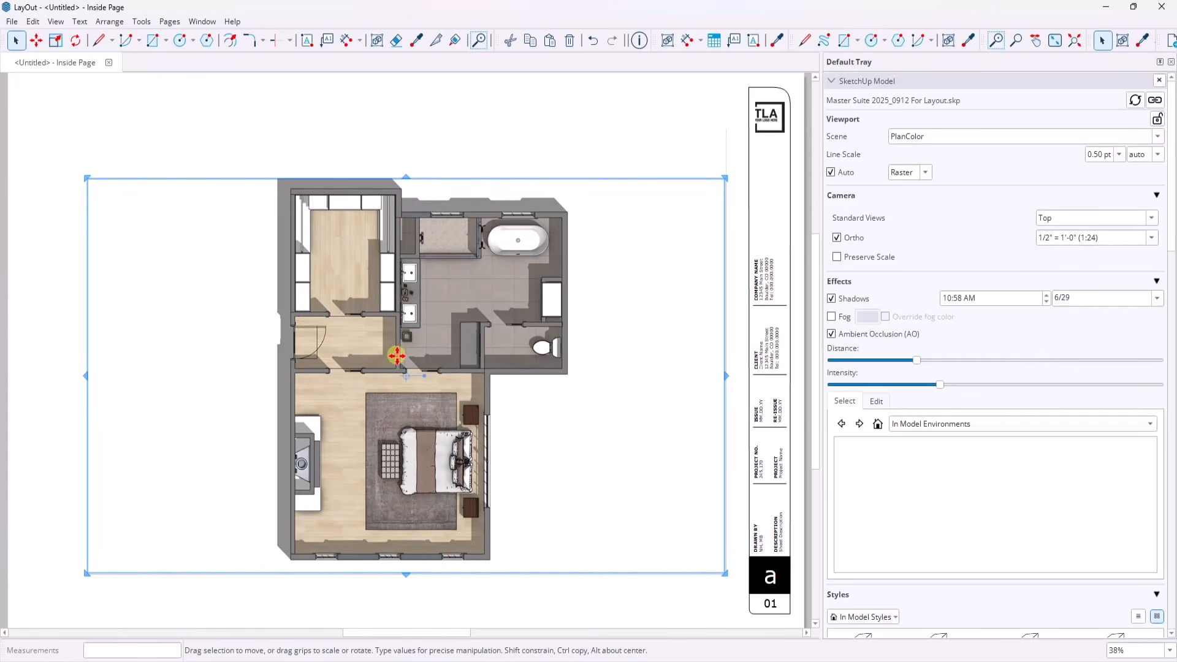
Step: With Preserve Scale off, resize the floor plan viewport by raising its upper edge, narrowing both sides and lowering the upper edge again
left_click_drag(405, 173, 404, 109)
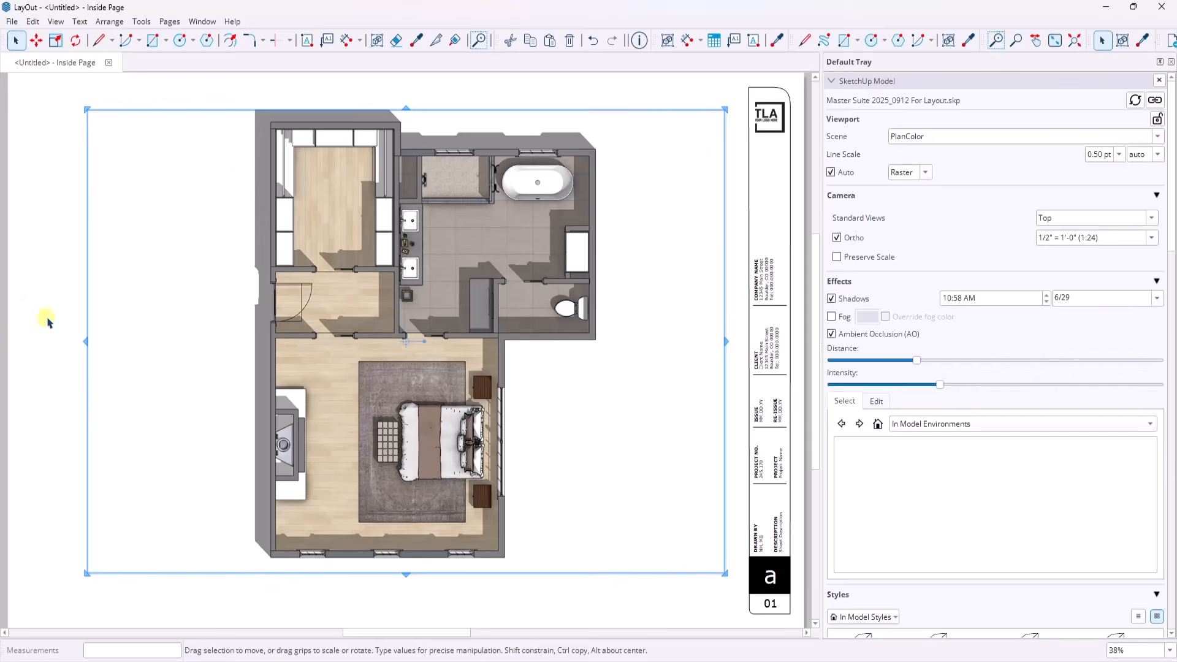
left_click_drag(86, 341, 207, 341)
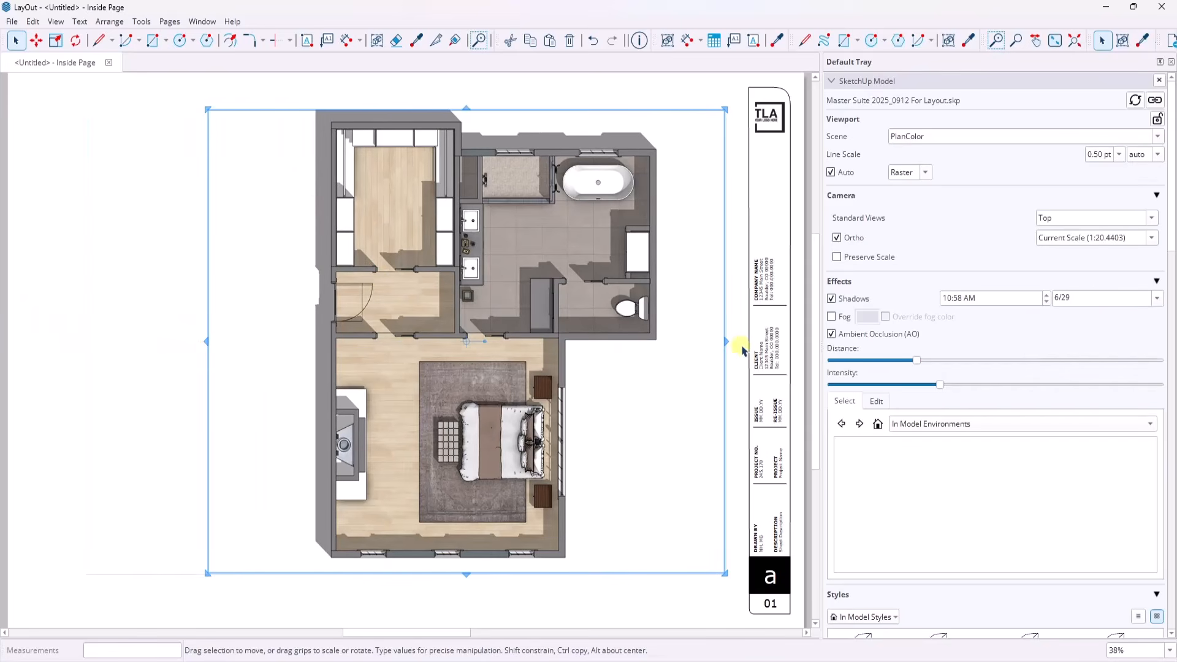
left_click_drag(726, 341, 624, 343)
left_click_drag(414, 109, 415, 191)
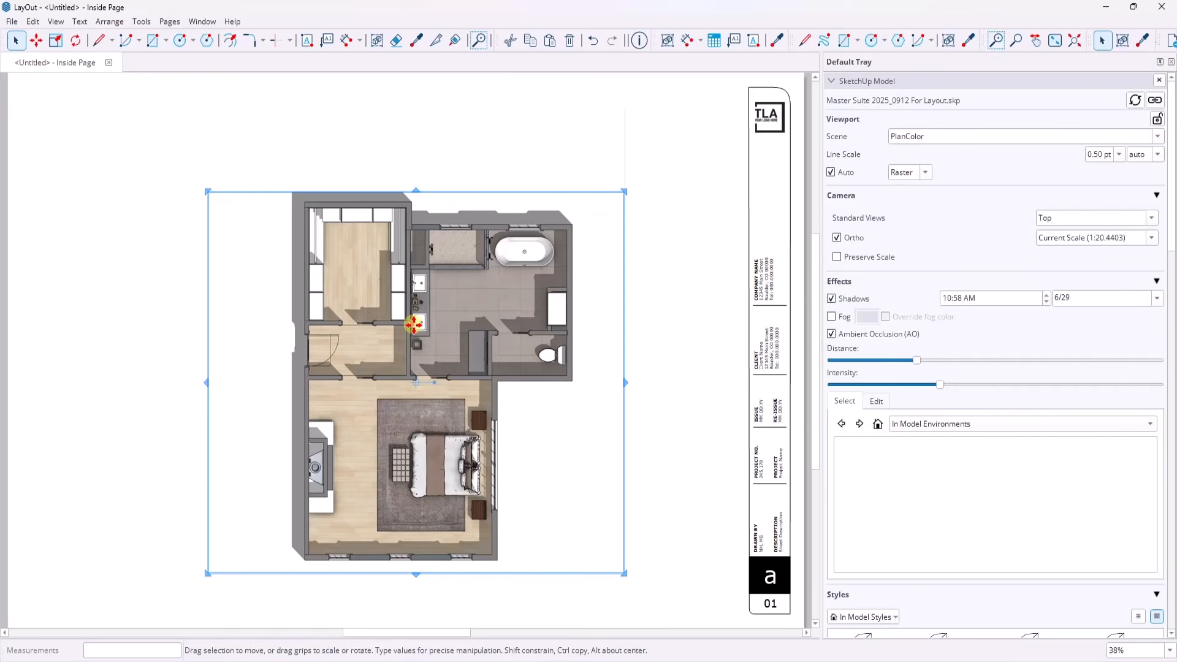
Step: Set the viewport scale to 3/4" = 1'-0" (1:16), extend its upper and lower edges with Preserve Scale on, and shift it down
left_click(1152, 239)
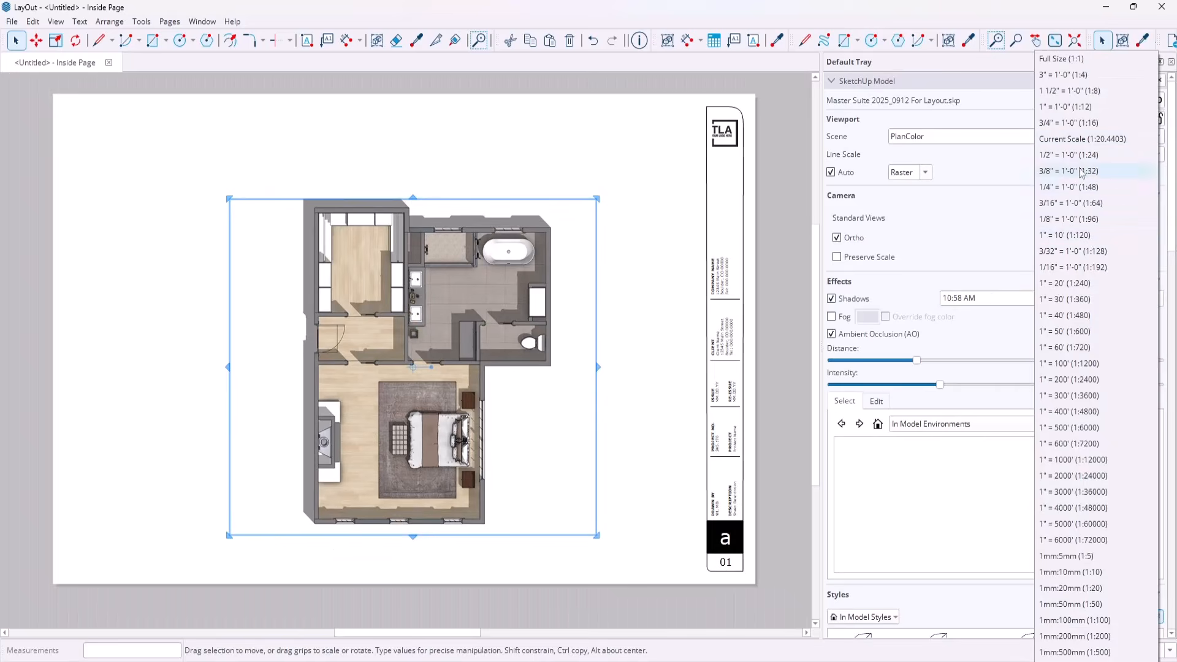
left_click(1066, 122)
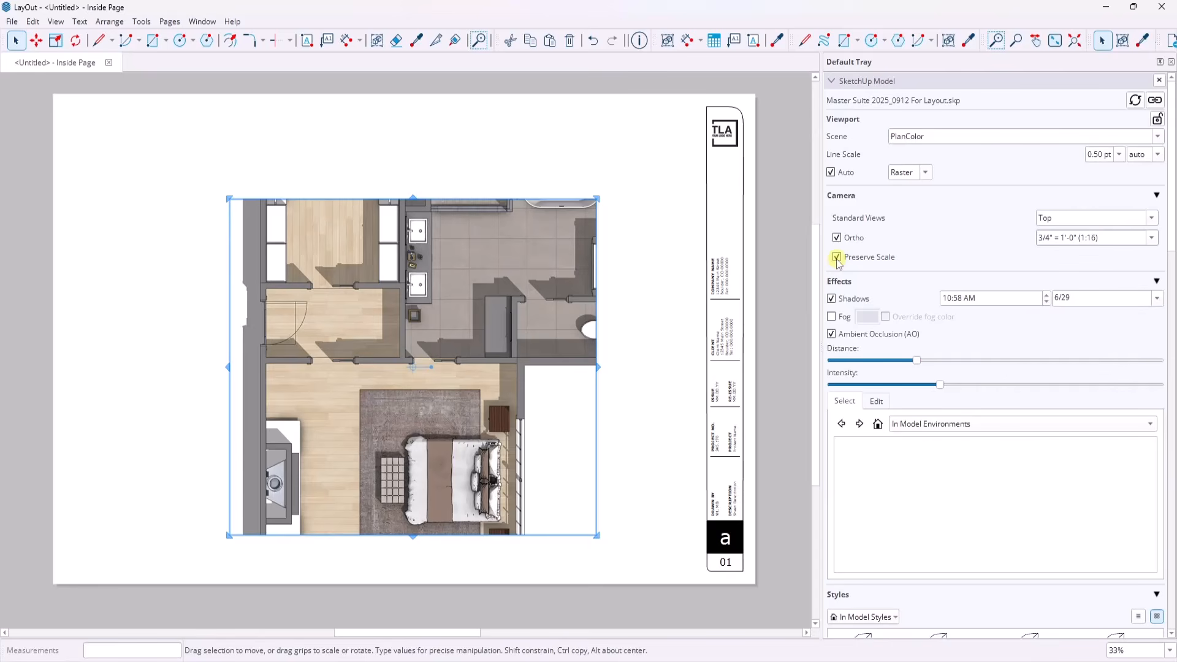
left_click_drag(413, 198, 412, 110)
left_click_drag(413, 472, 413, 561)
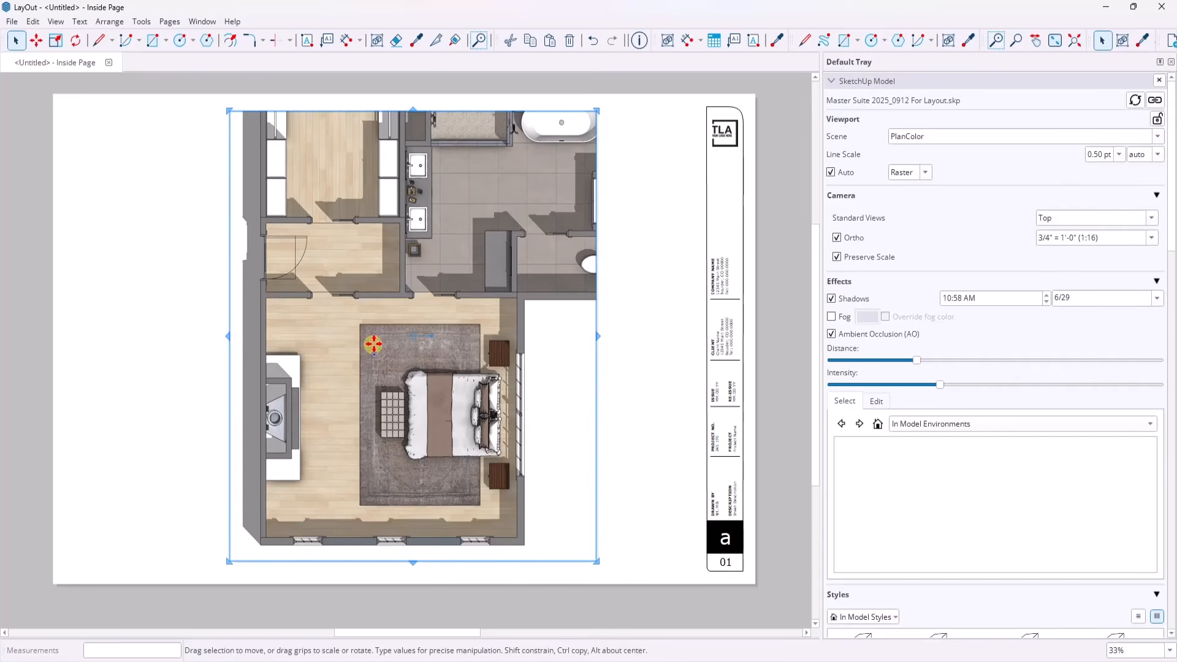
left_click_drag(371, 331, 370, 346)
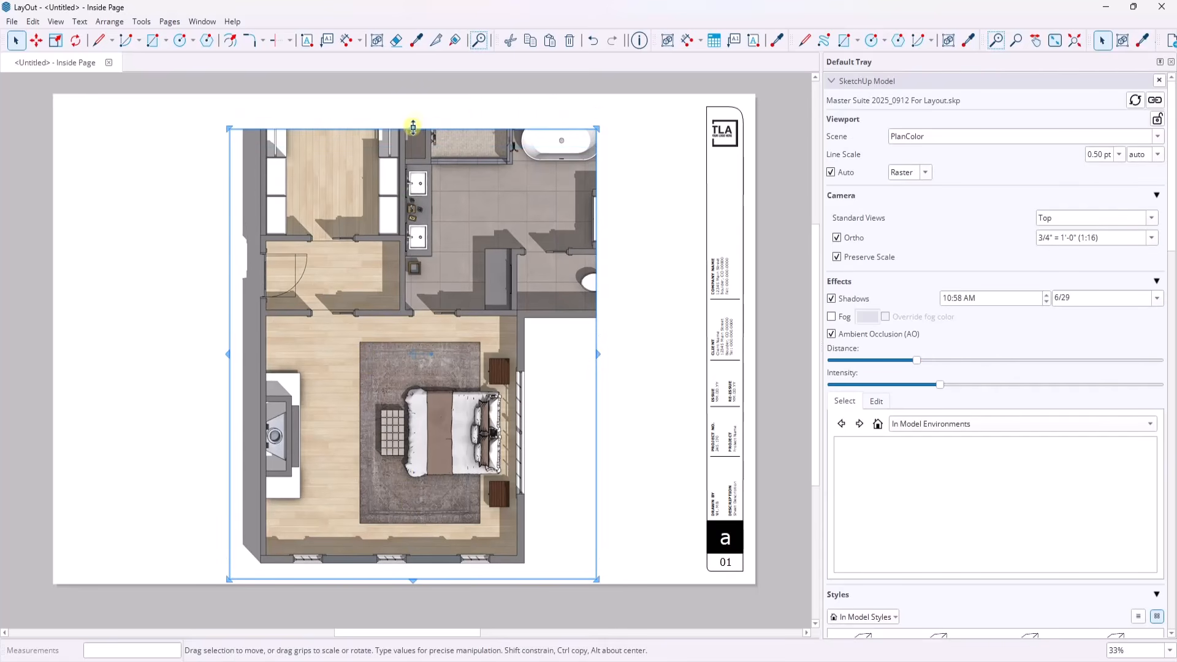
left_click_drag(412, 127, 413, 99)
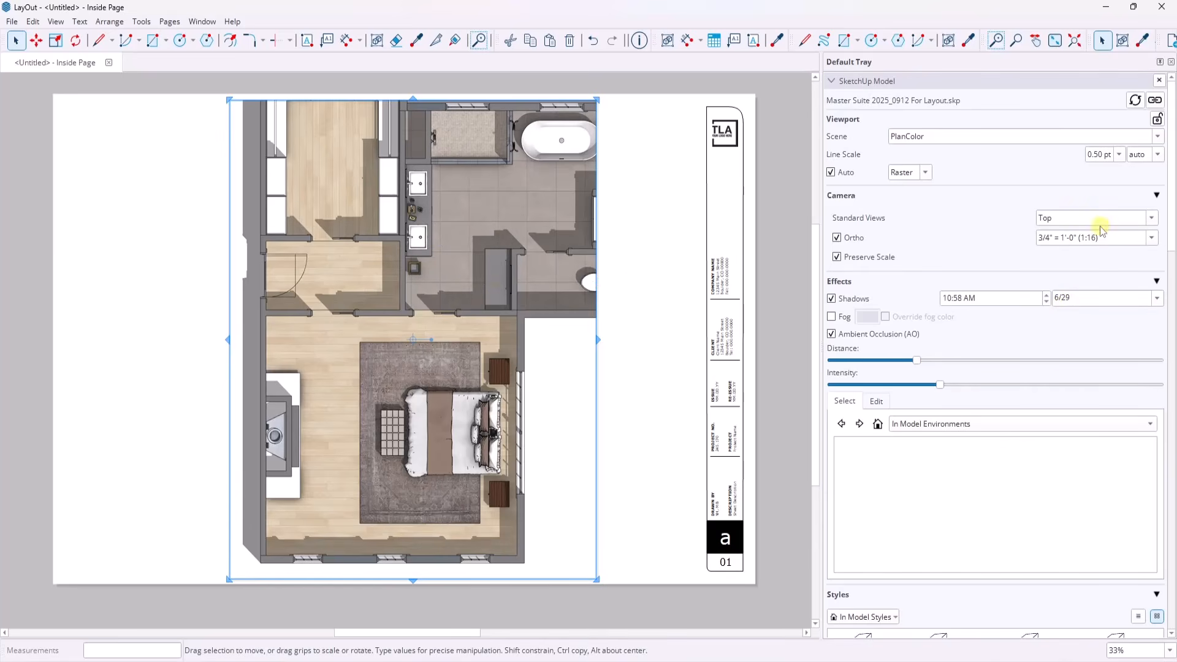
Step: Set the viewport scale to 1/2" = 1'-0" (1:24) and tighten its upper and lower edges around the floor plan
left_click(1151, 239)
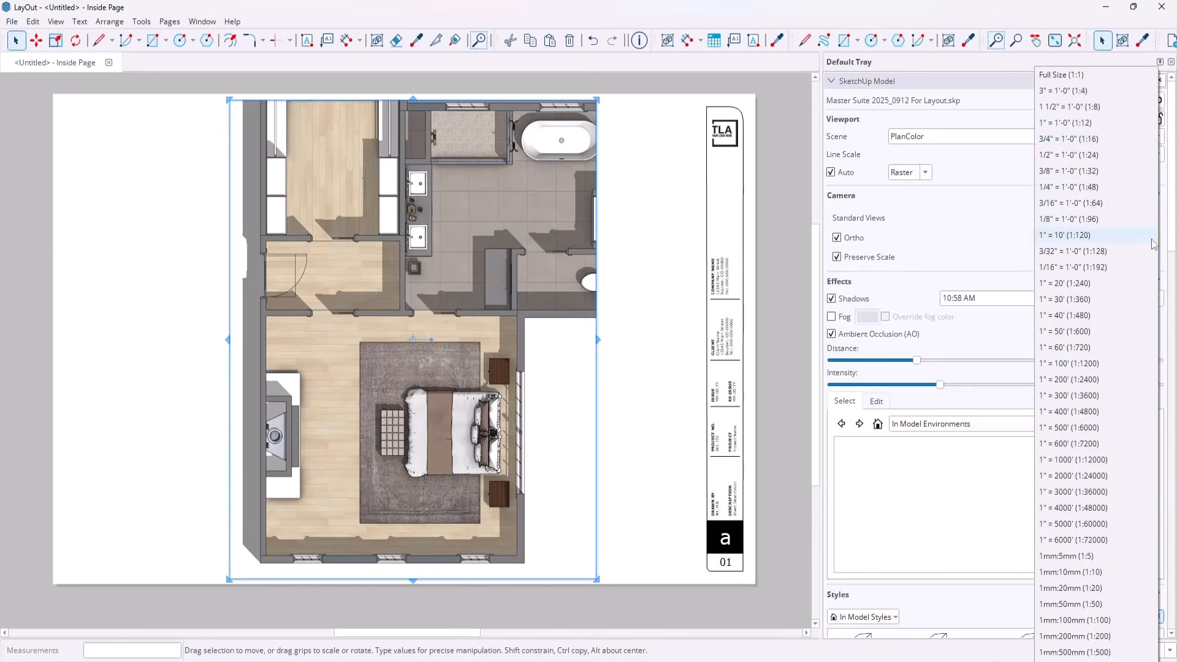
left_click(1070, 154)
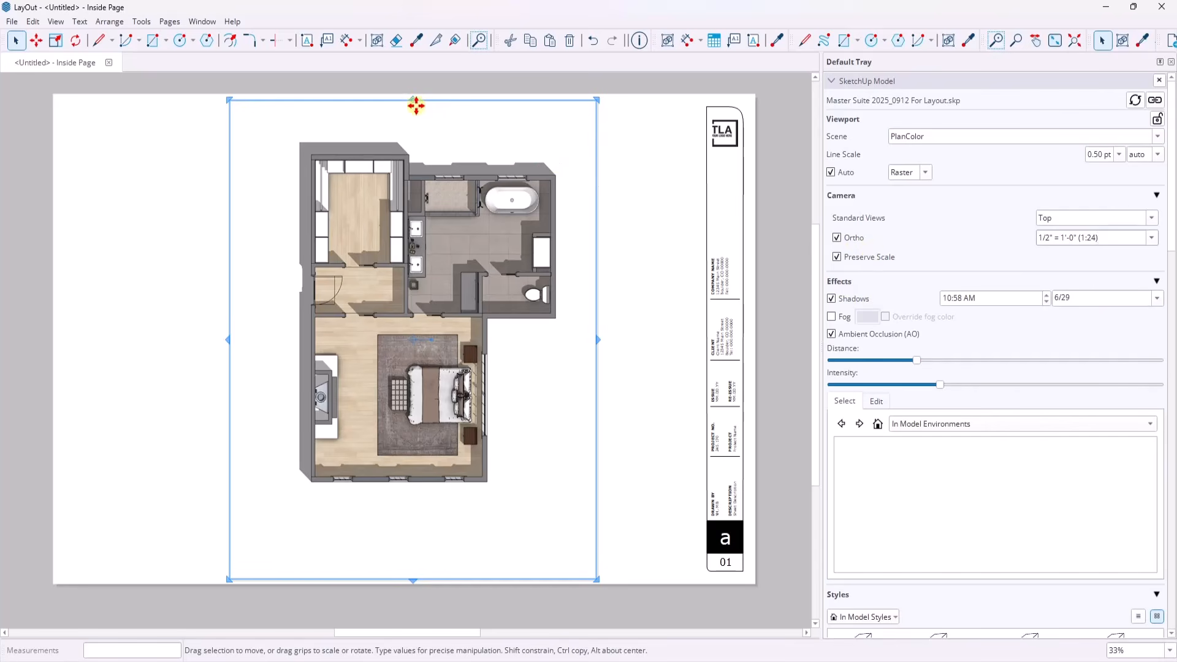
left_click_drag(412, 99, 412, 133)
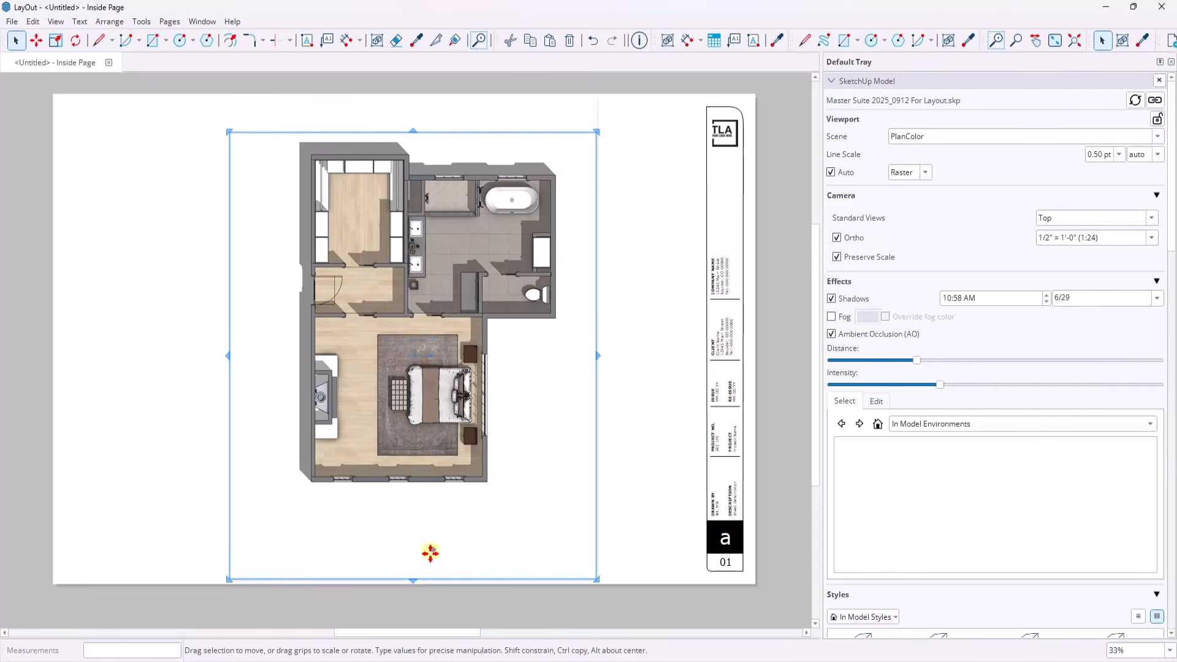
left_click_drag(412, 580, 412, 495)
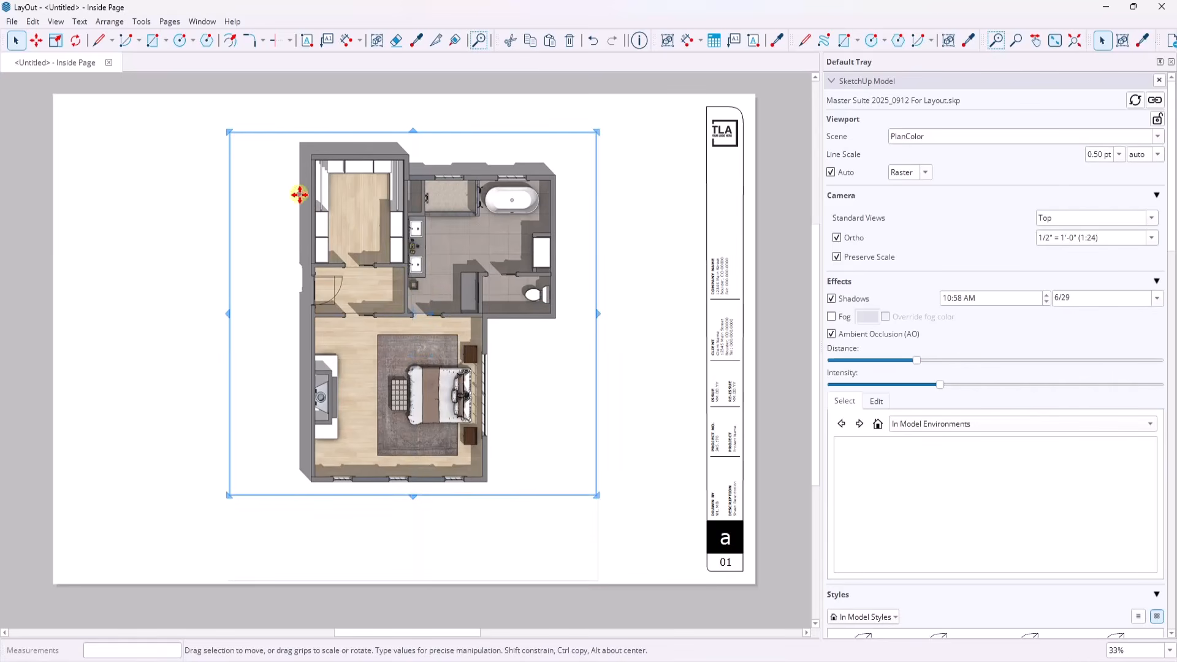
left_click_drag(457, 286, 452, 262)
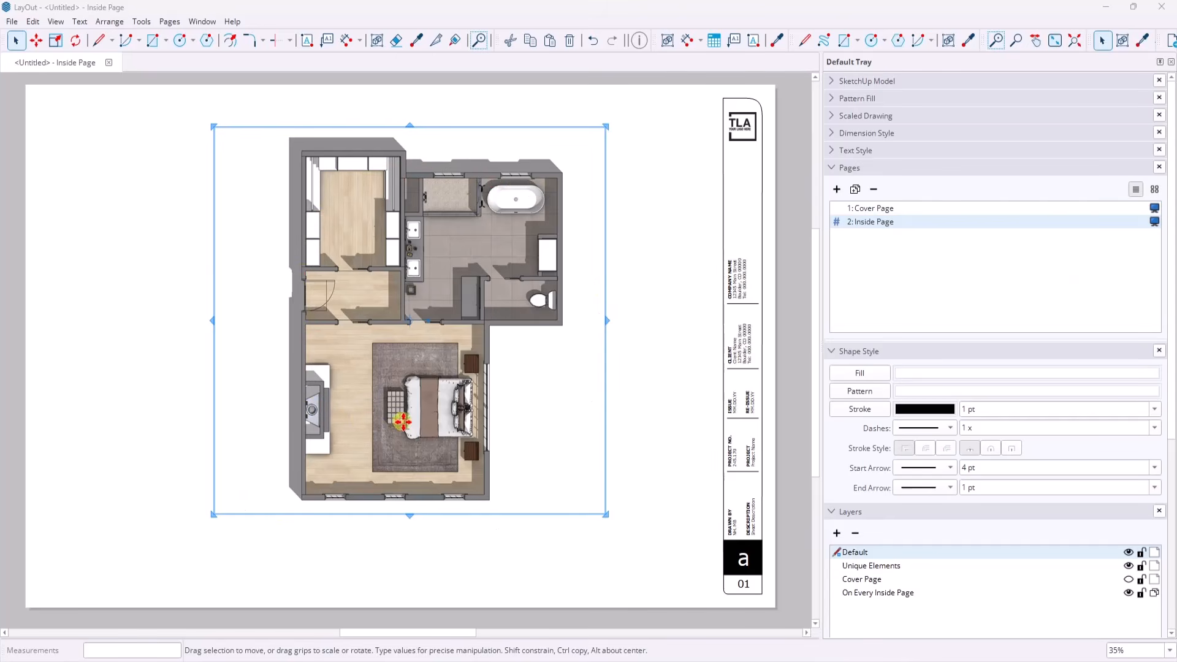
Step: Examine the raster line work of the bed pillows and the bedroom's lower wall corner up close
scroll(422, 415, "up", 6)
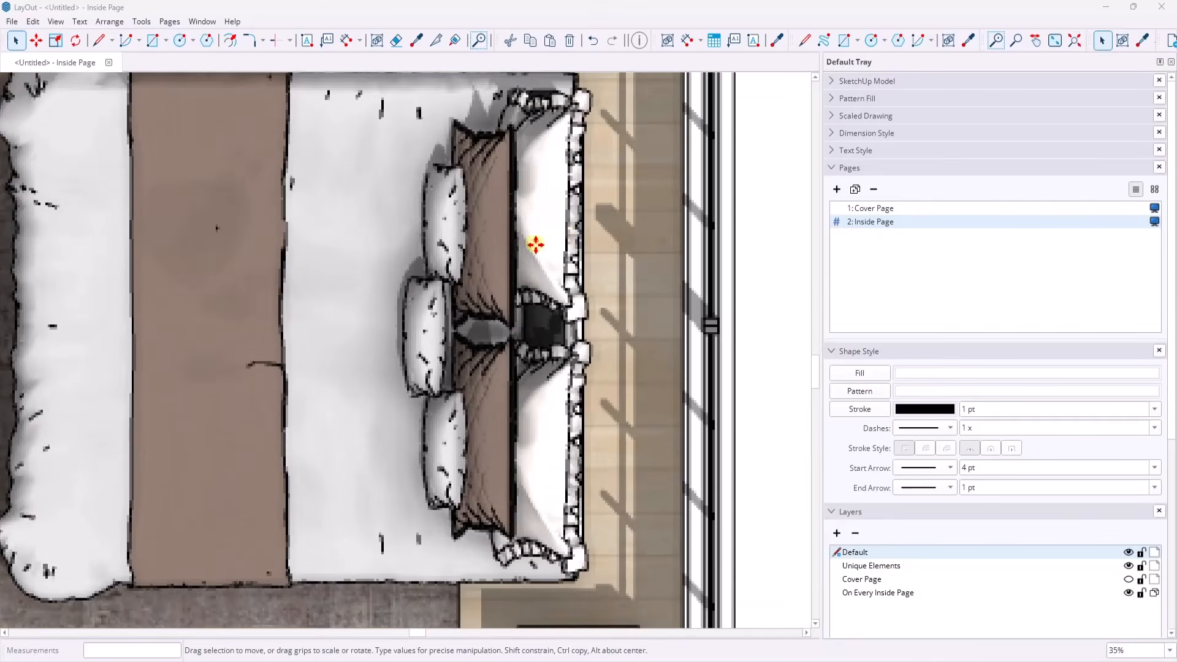
scroll(528, 249, "down", 5)
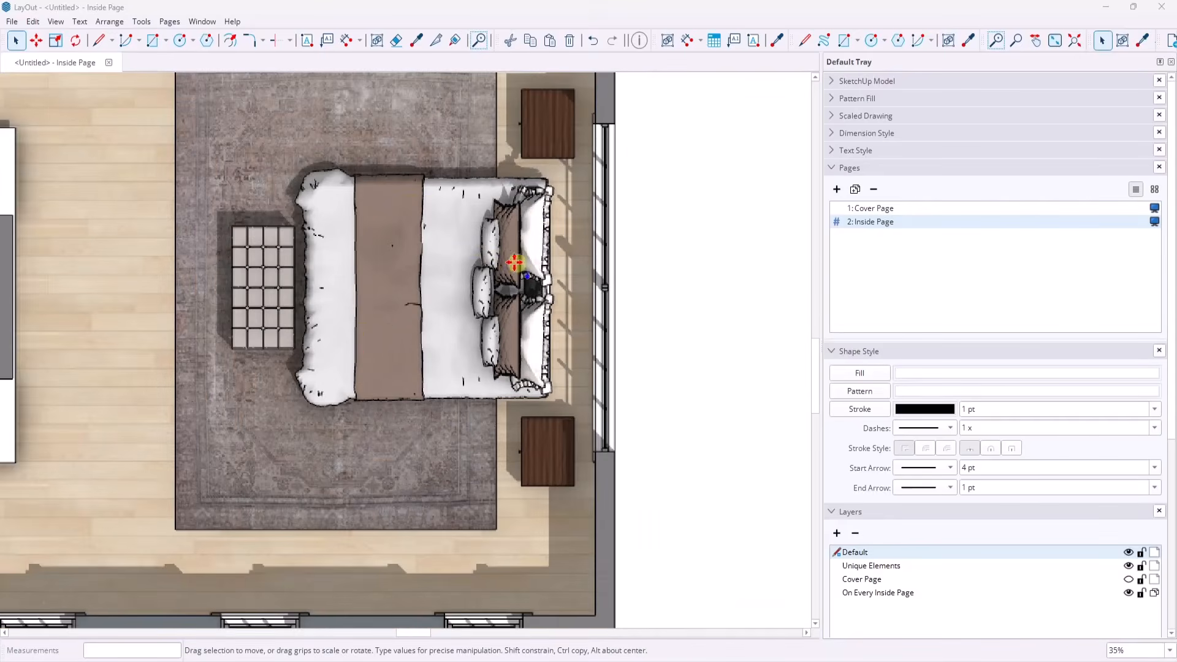
scroll(475, 276, "up", 3)
scroll(479, 243, "down", 5)
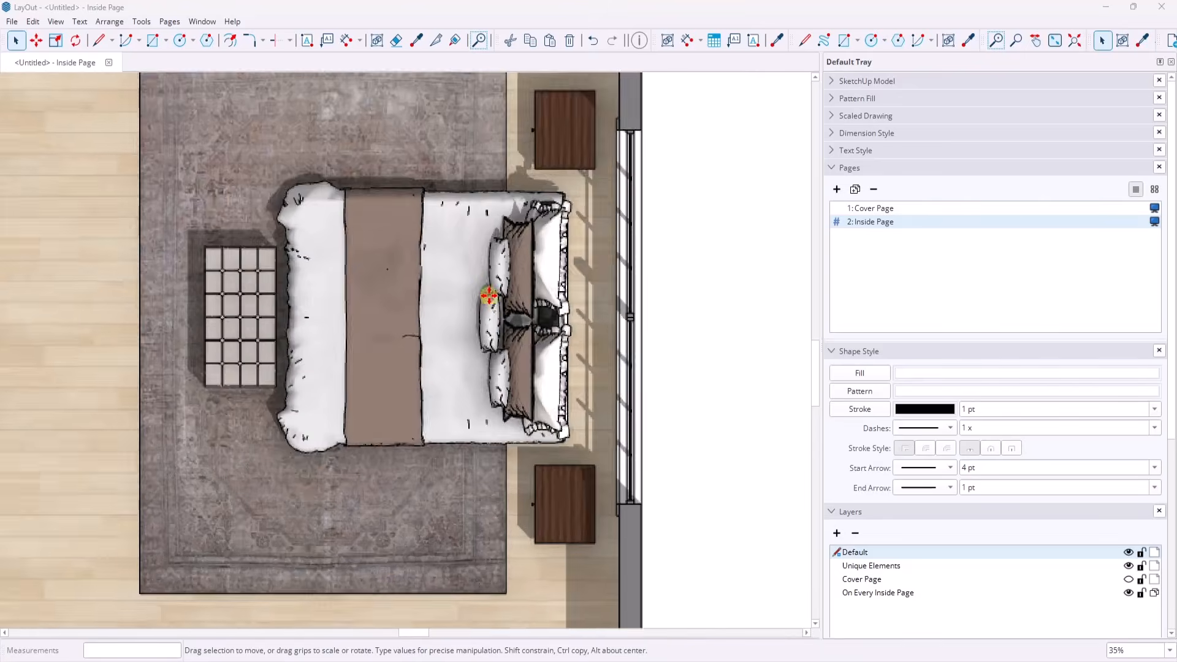
scroll(583, 507, "up", 6)
scroll(599, 483, "down", 1)
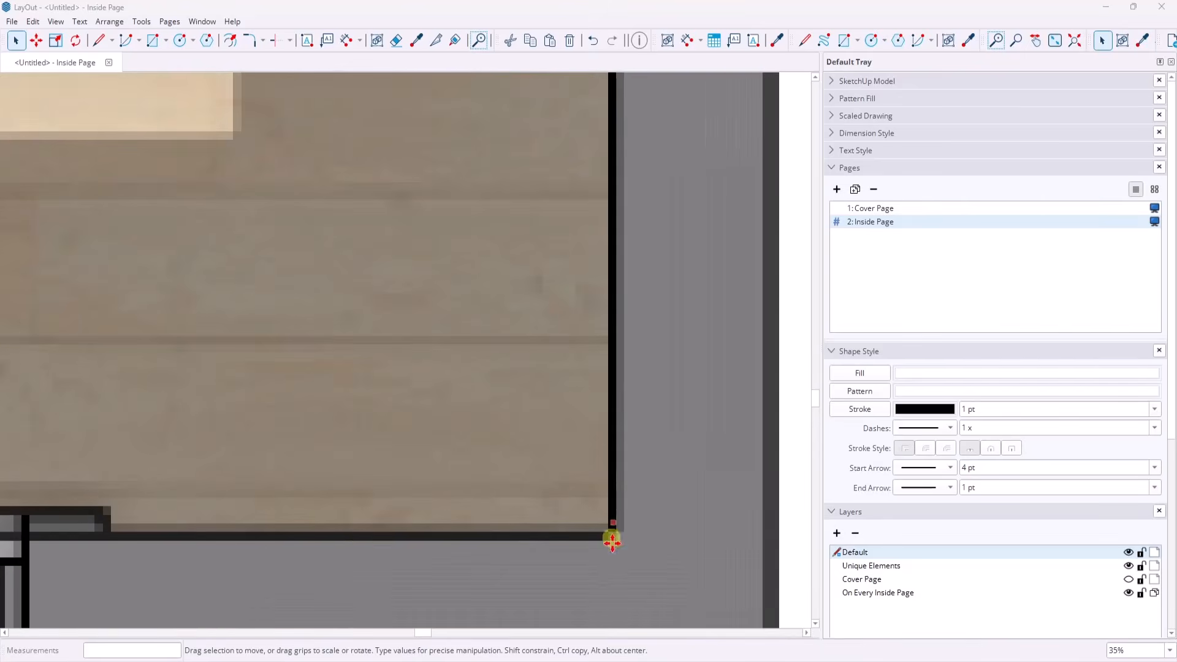
scroll(475, 522, "down", 5)
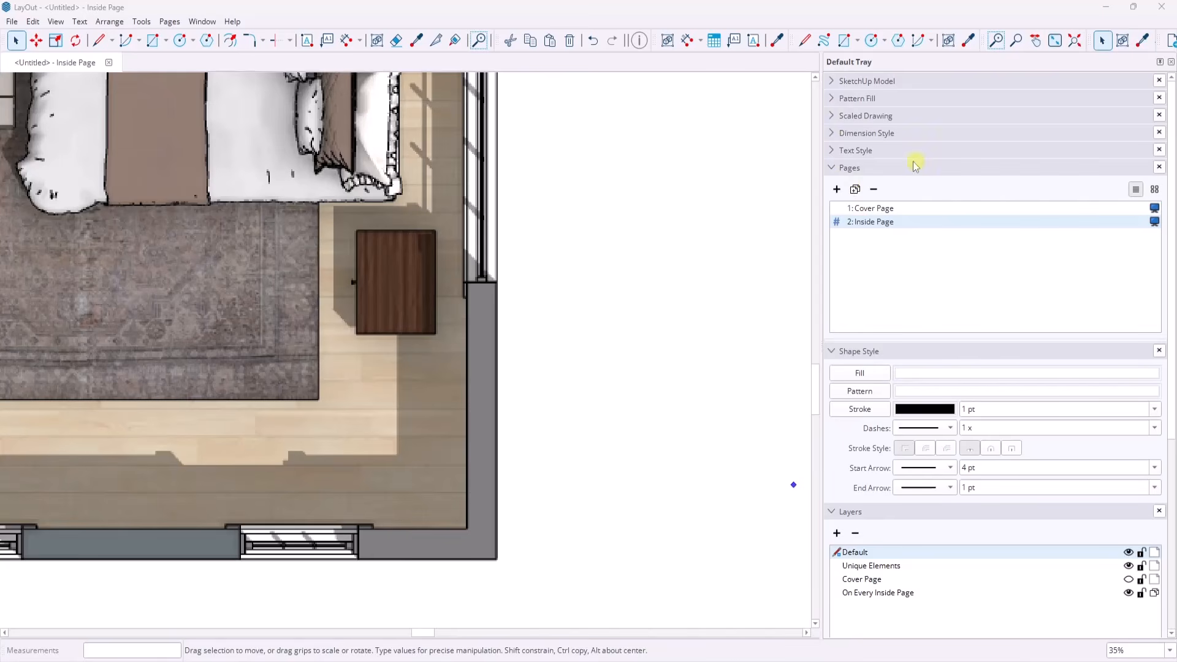
Step: Show the viewport's SketchUp Model settings, inspect the lower window's line work, and view the available render modes
left_click(833, 84)
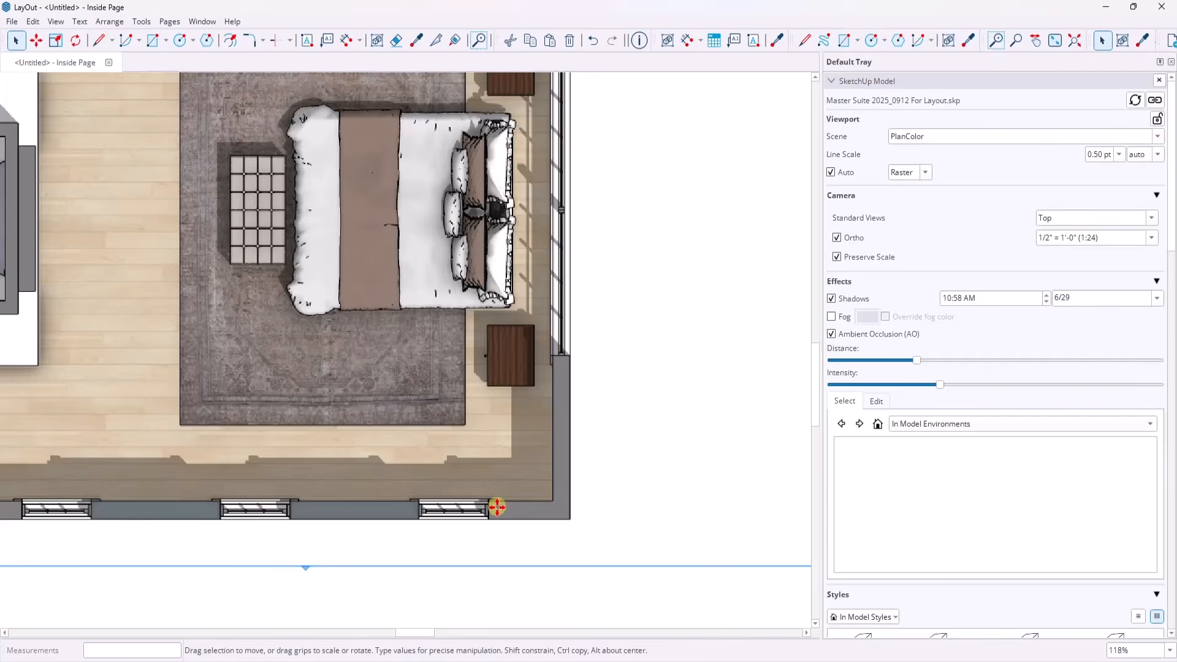
scroll(498, 502, "up", 10)
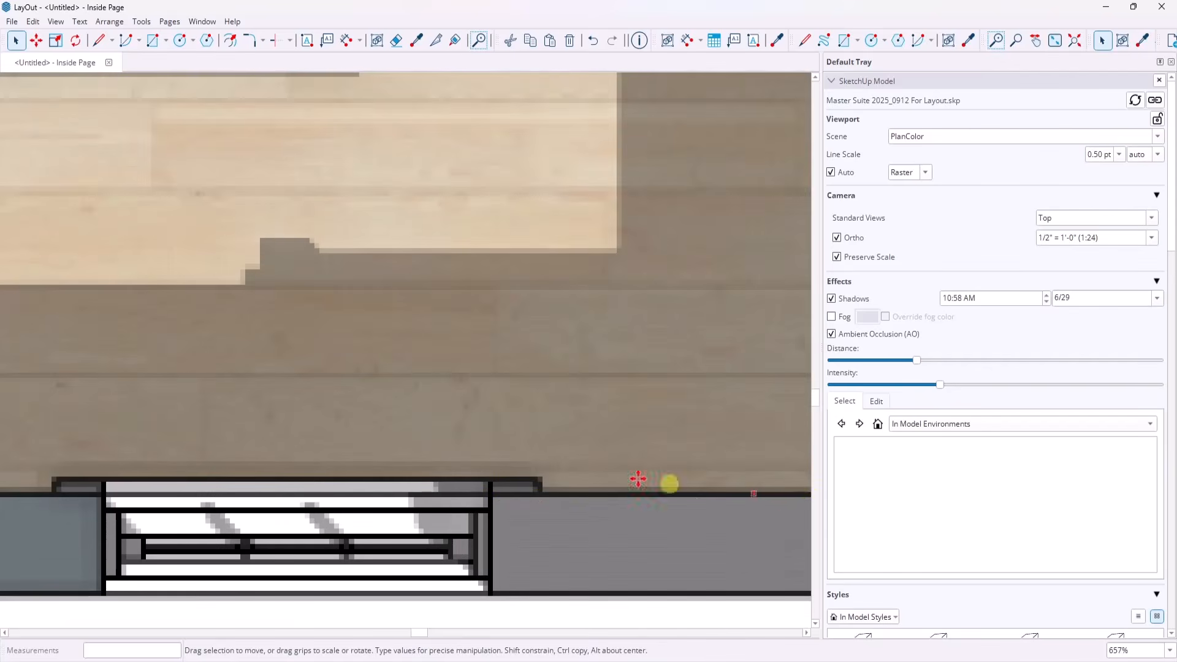
scroll(359, 415, "down", 5)
left_click(924, 174)
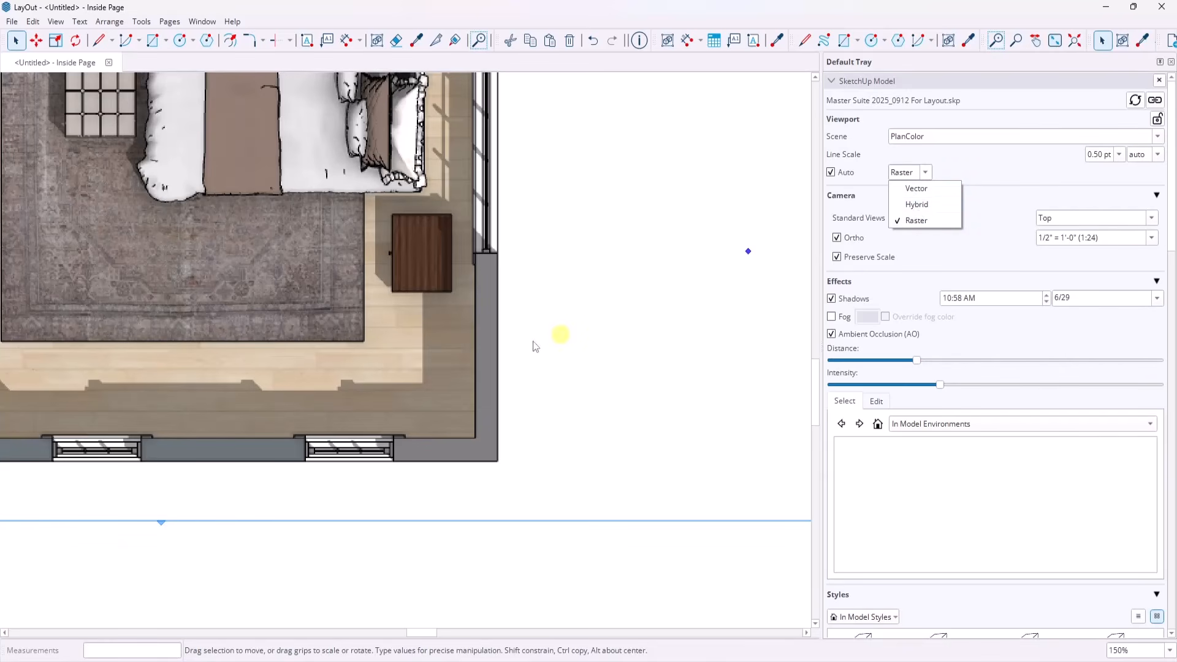
left_click(607, 334)
Step: Examine the raster edges of the nightstand, bed pillows and bedroom walls at close and wide views
scroll(465, 241, "up", 5)
scroll(480, 223, "up", 3)
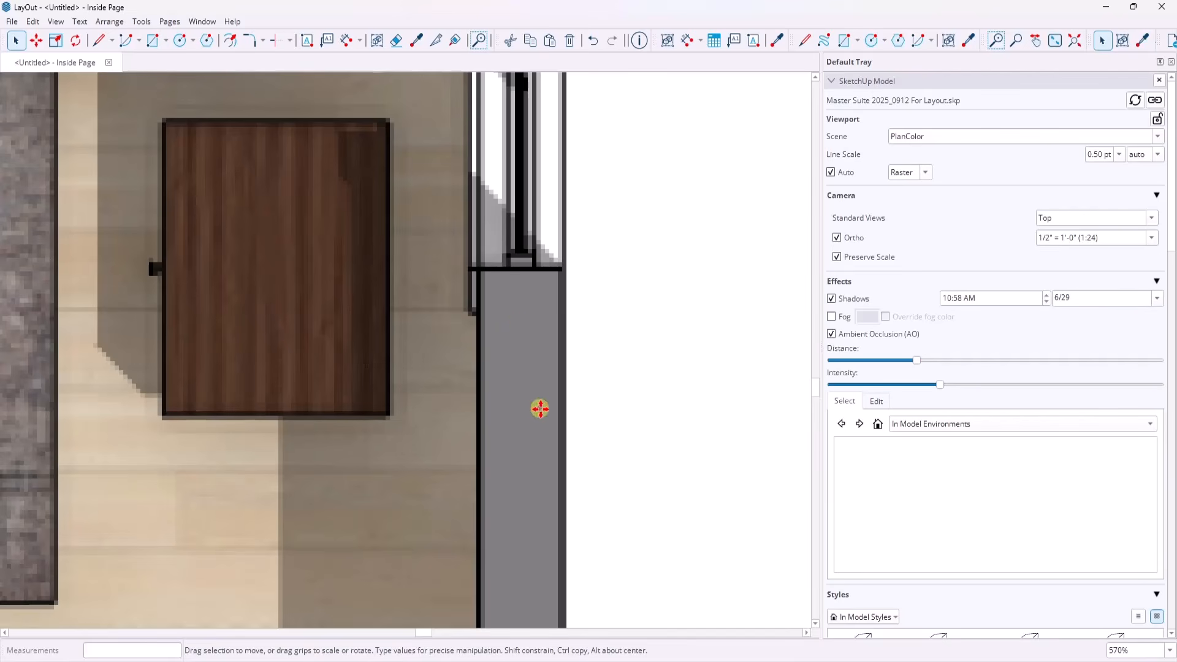
scroll(558, 402, "down", 8)
scroll(557, 402, "down", 1)
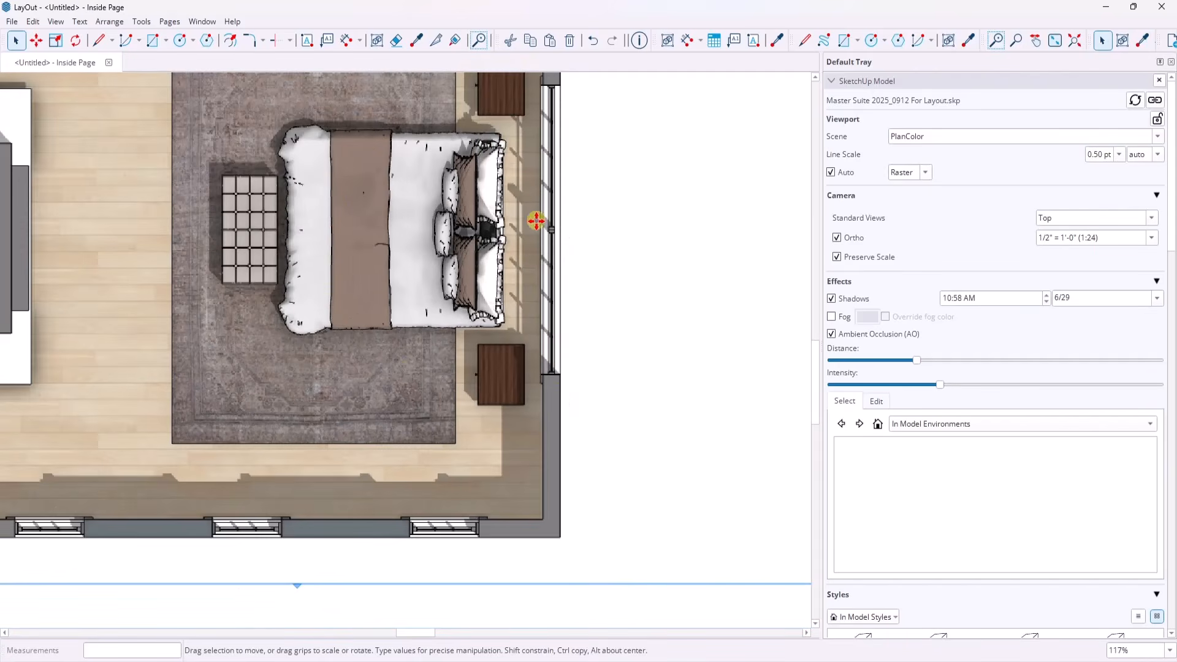
scroll(509, 184, "down", 1)
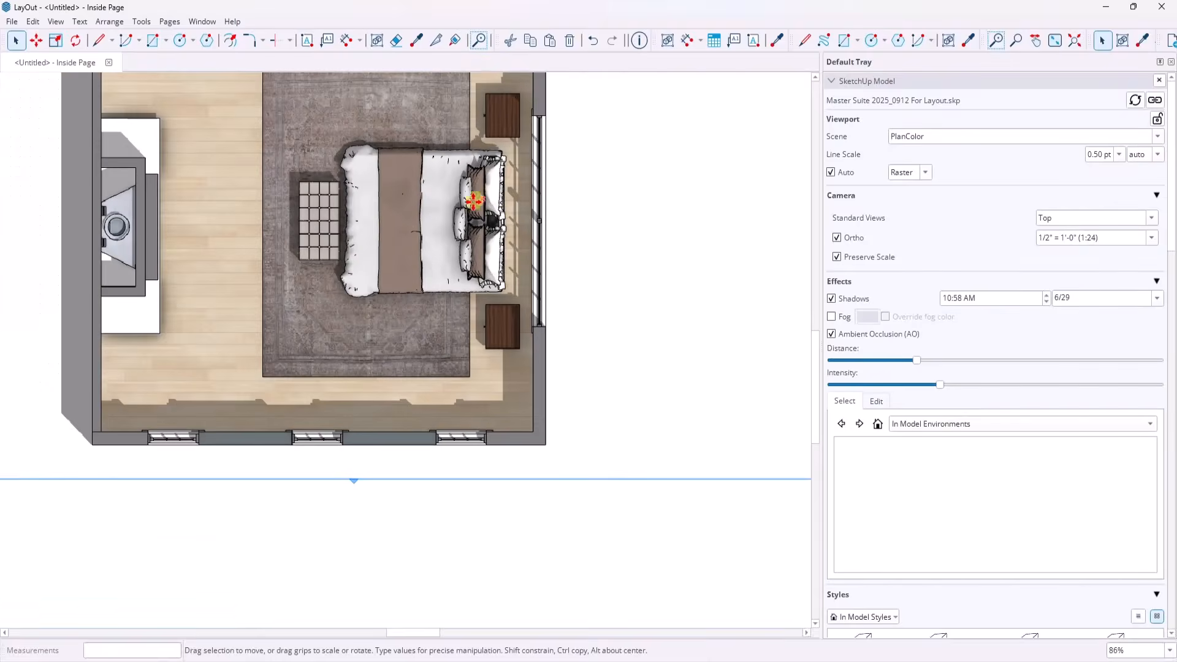
scroll(488, 216, "up", 6)
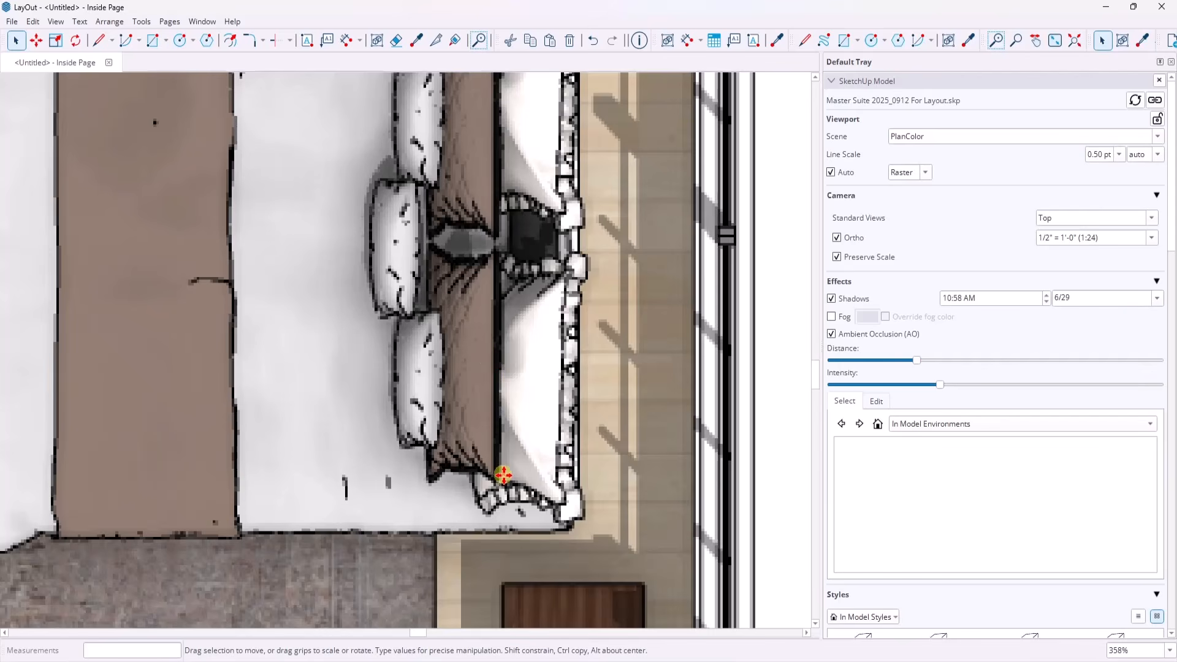
scroll(508, 423, "down", 3)
scroll(512, 409, "down", 3)
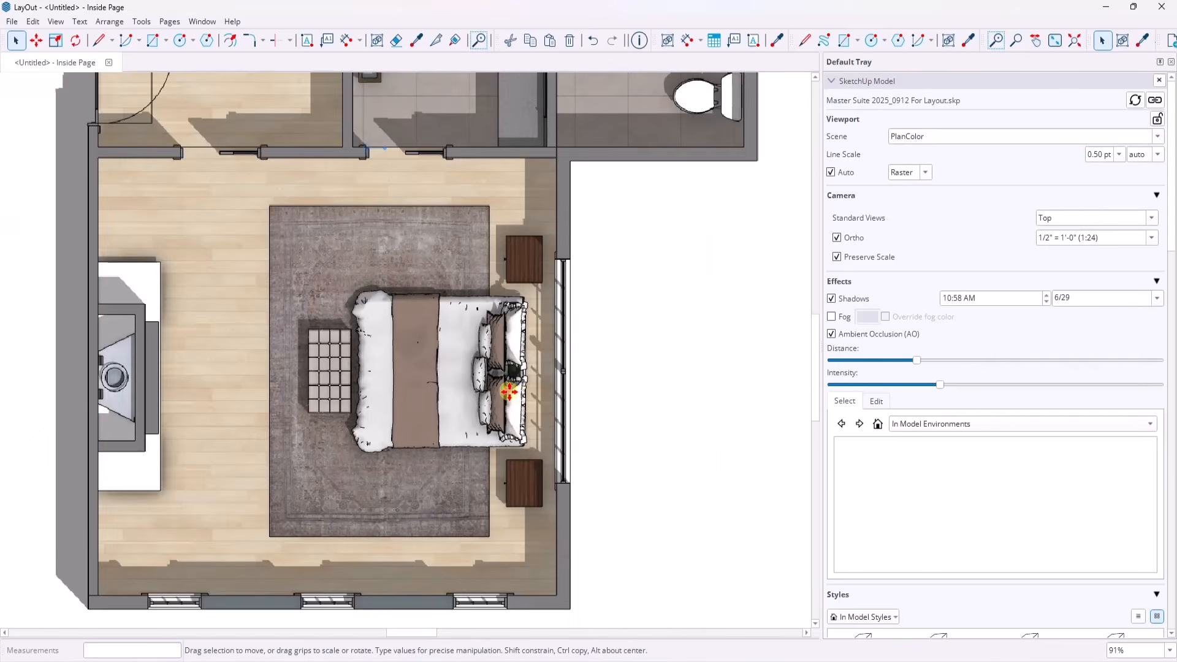
scroll(546, 117, "up", 7)
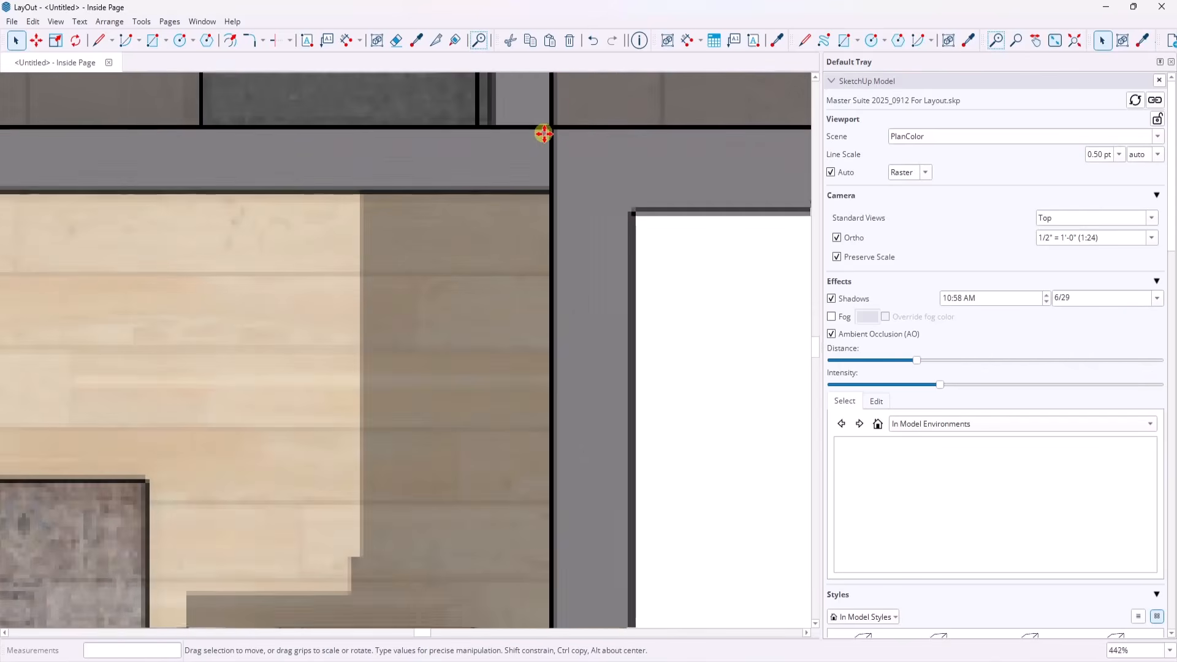
Step: Switch to SketchUp and examine the PlanLinework scene in plan and from an orbited angle
scroll(544, 133, "down", 8)
scroll(1119, 498, "down", 3)
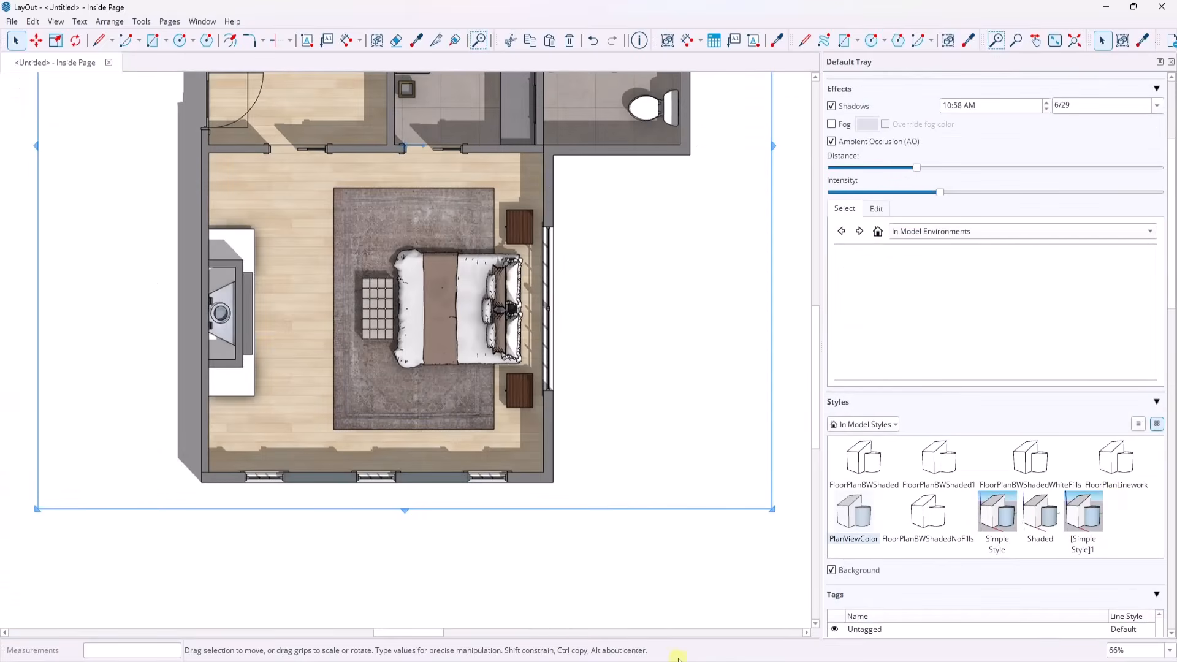
key("alt+Tab")
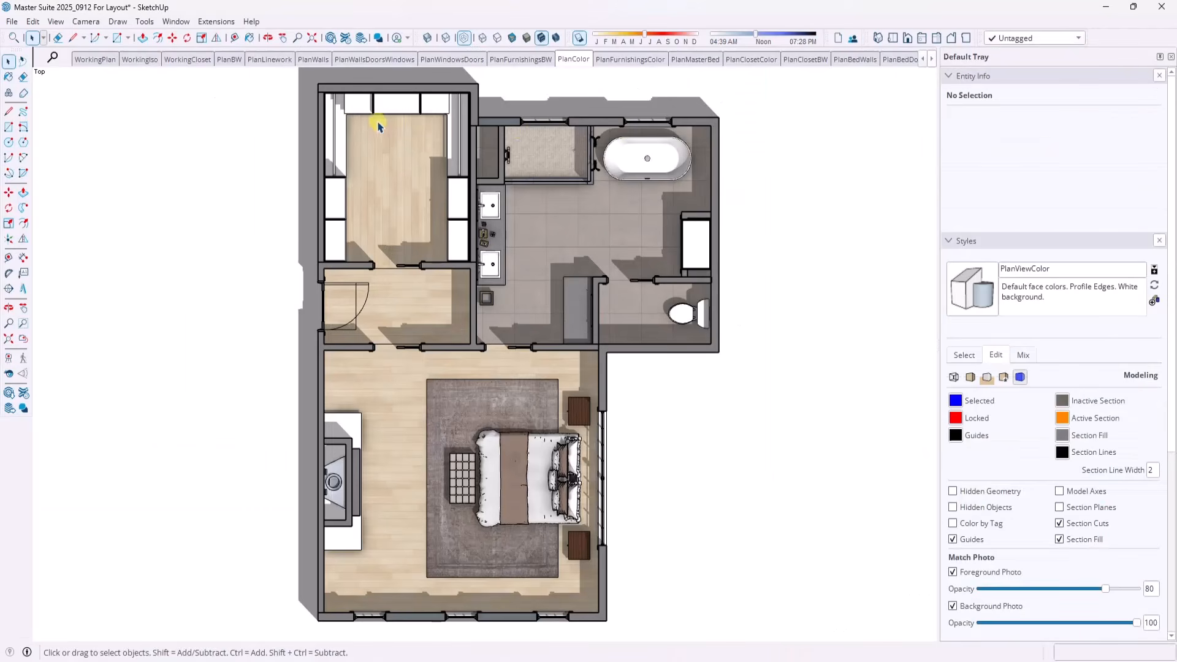
left_click(269, 59)
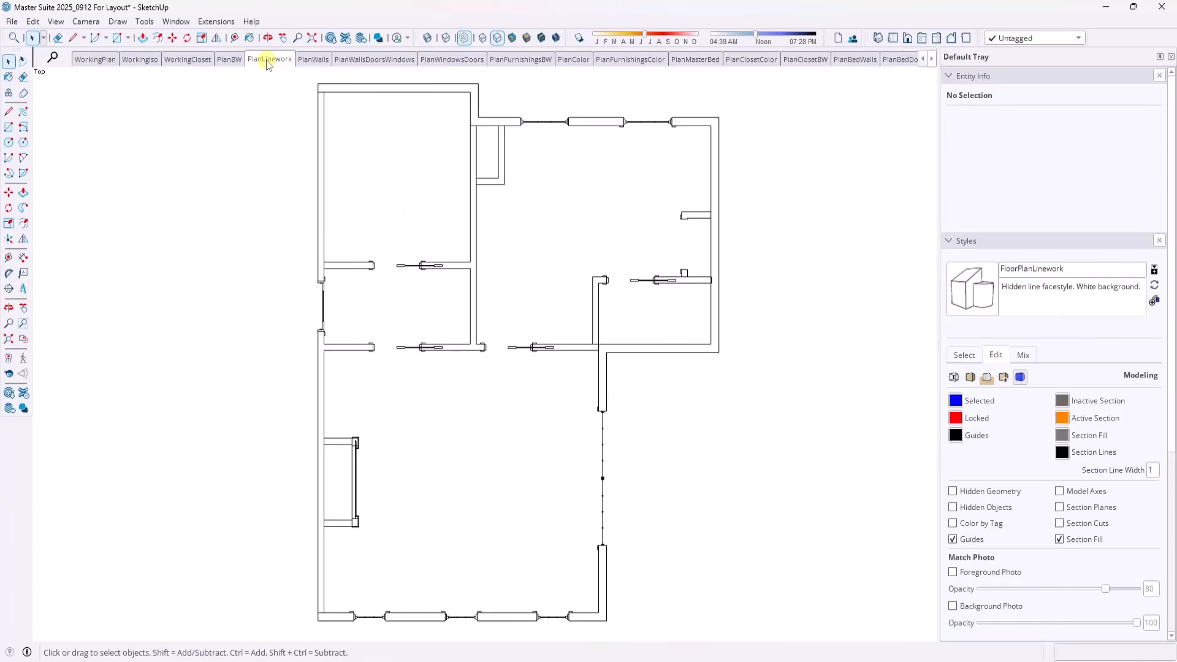
middle_click_drag(629, 465, 460, 190)
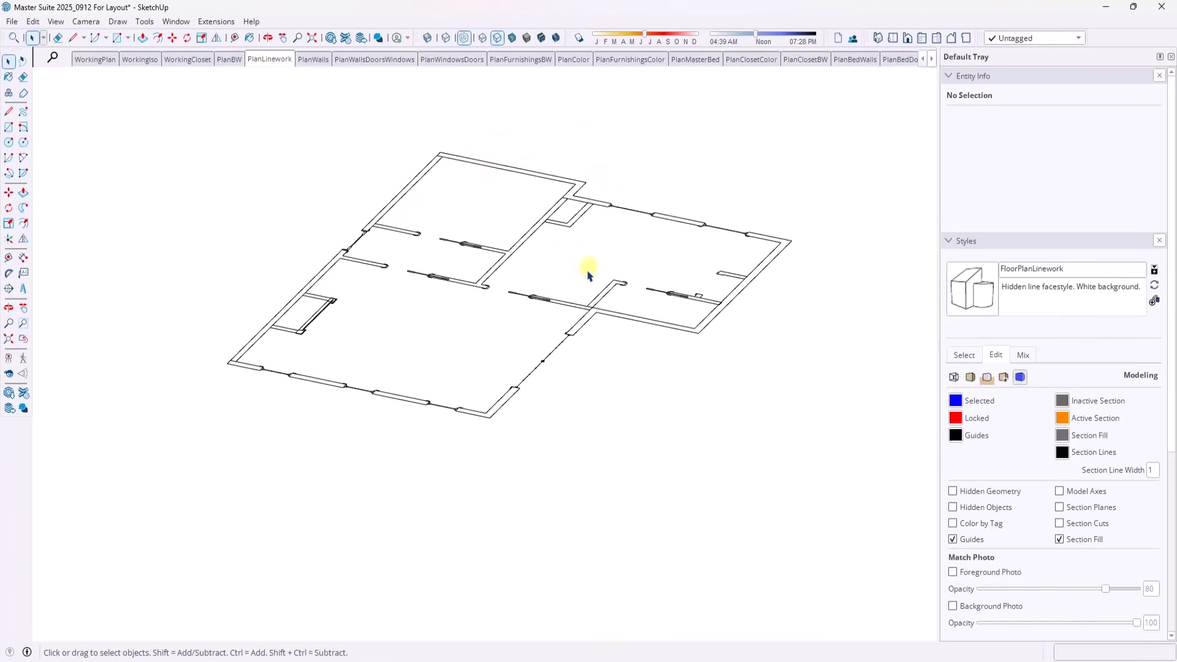
left_click(262, 62)
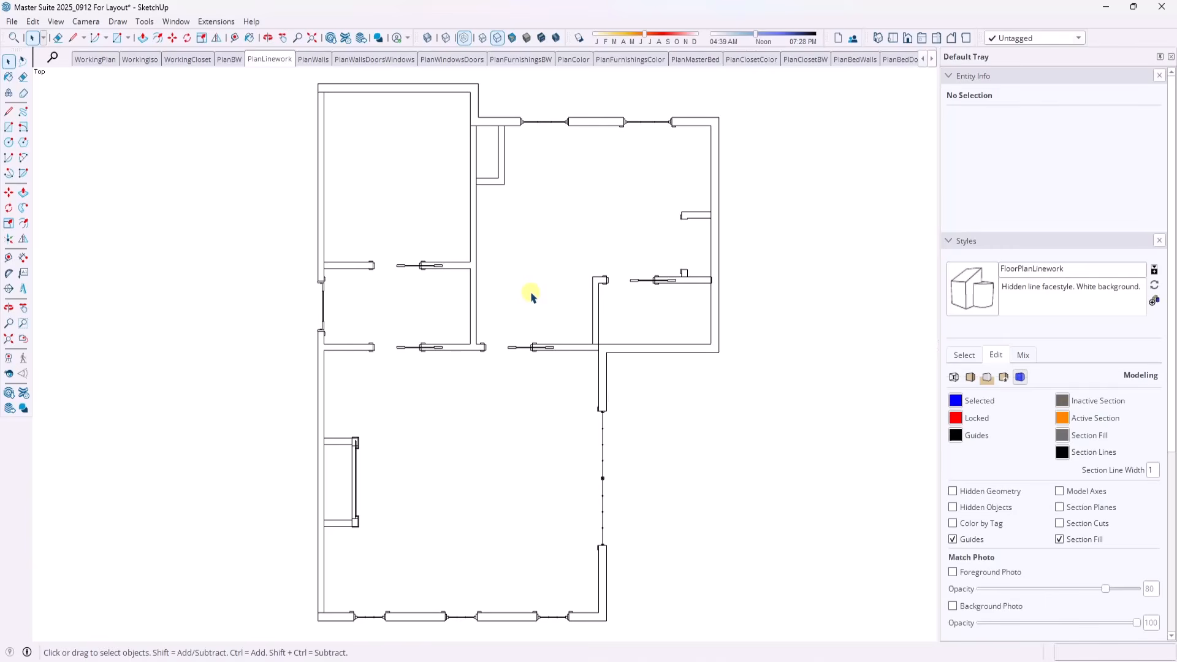
Step: Compare the PlanWallsDoorsWindows and PlanFurnishingsBW scenes with the PlanLinework scene
left_click(384, 61)
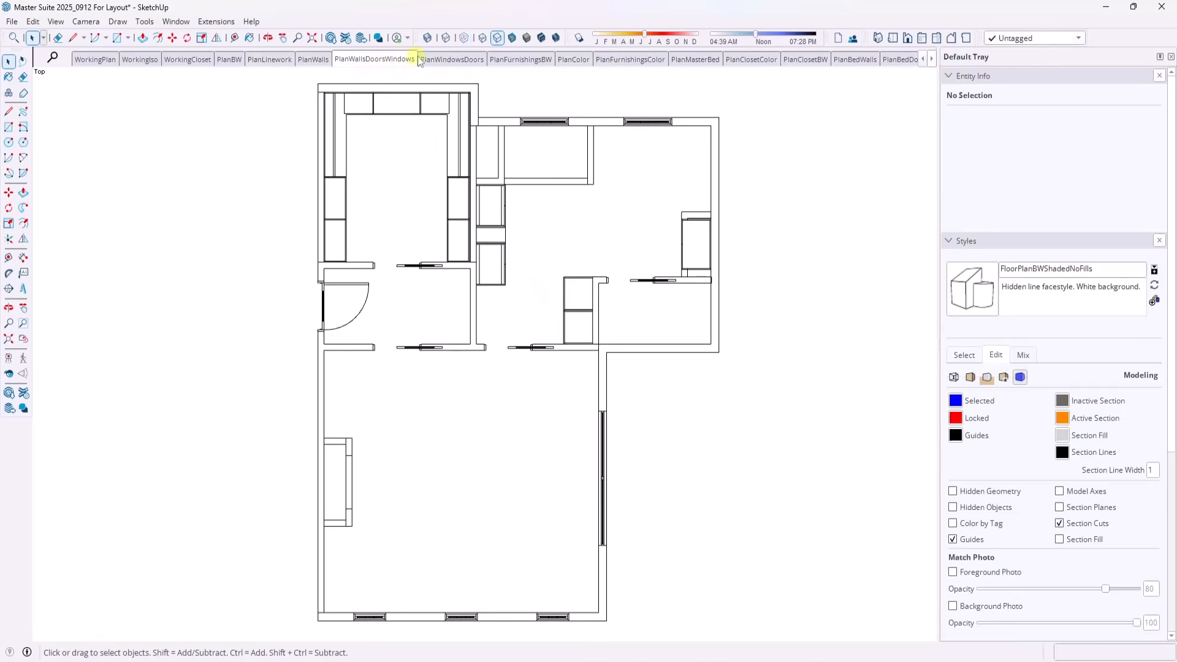
left_click(520, 60)
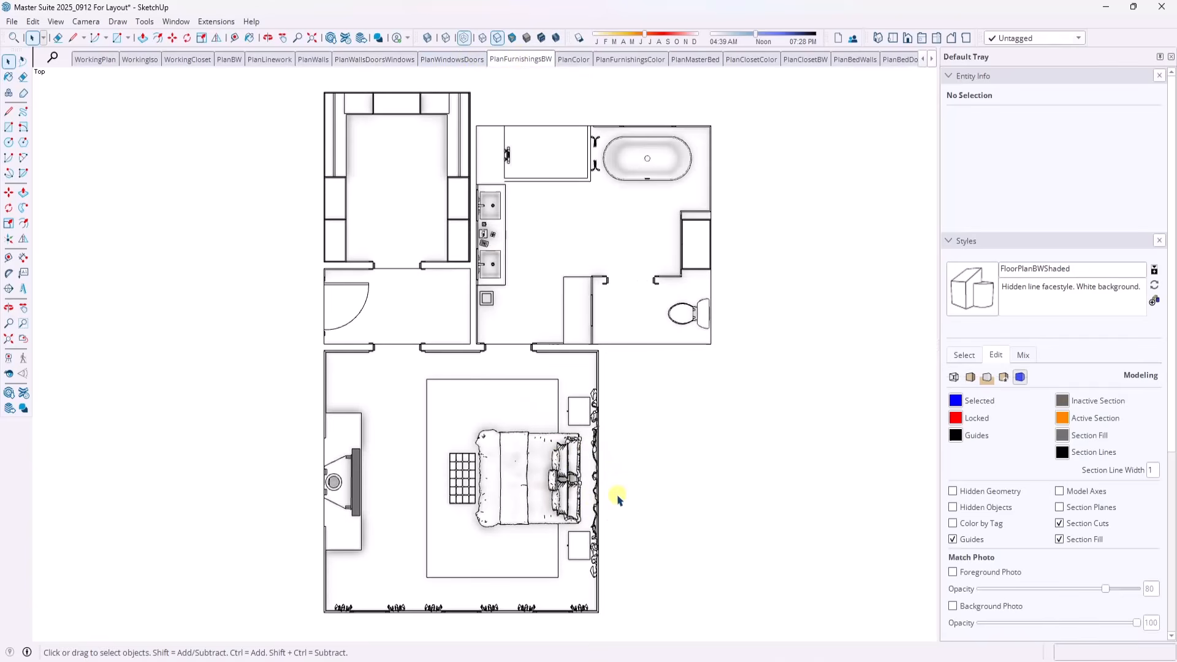
left_click(257, 60)
left_click(519, 59)
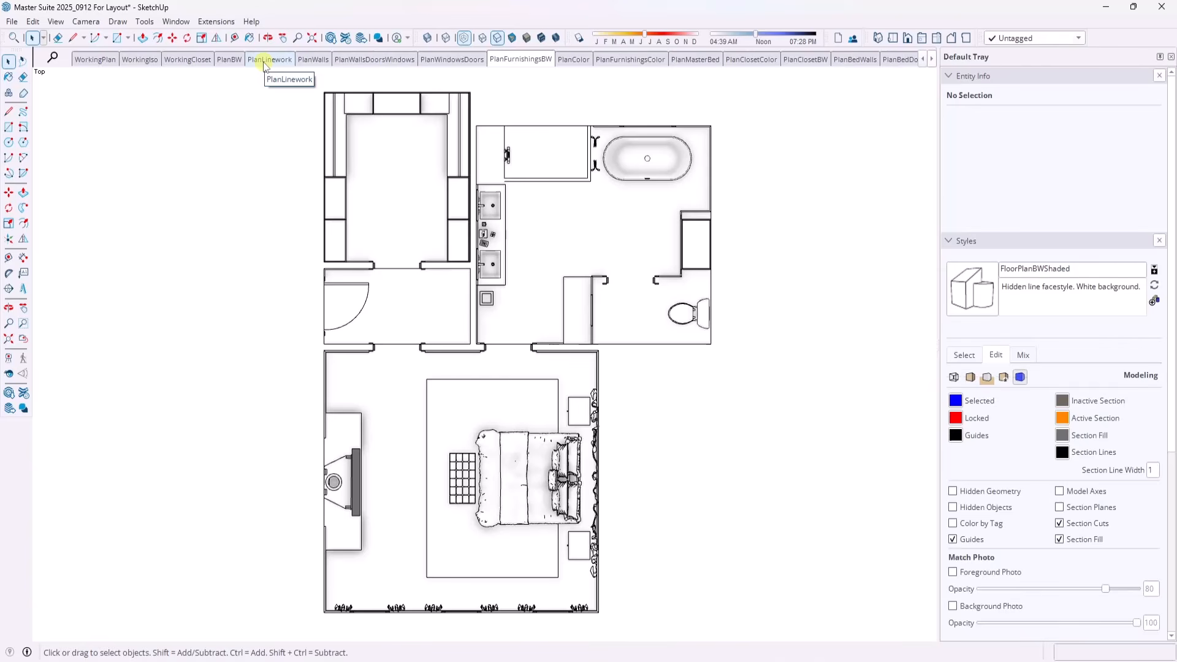
left_click(266, 64)
Step: Return to LayOut and add a new layer named Linework
left_click(1111, 9)
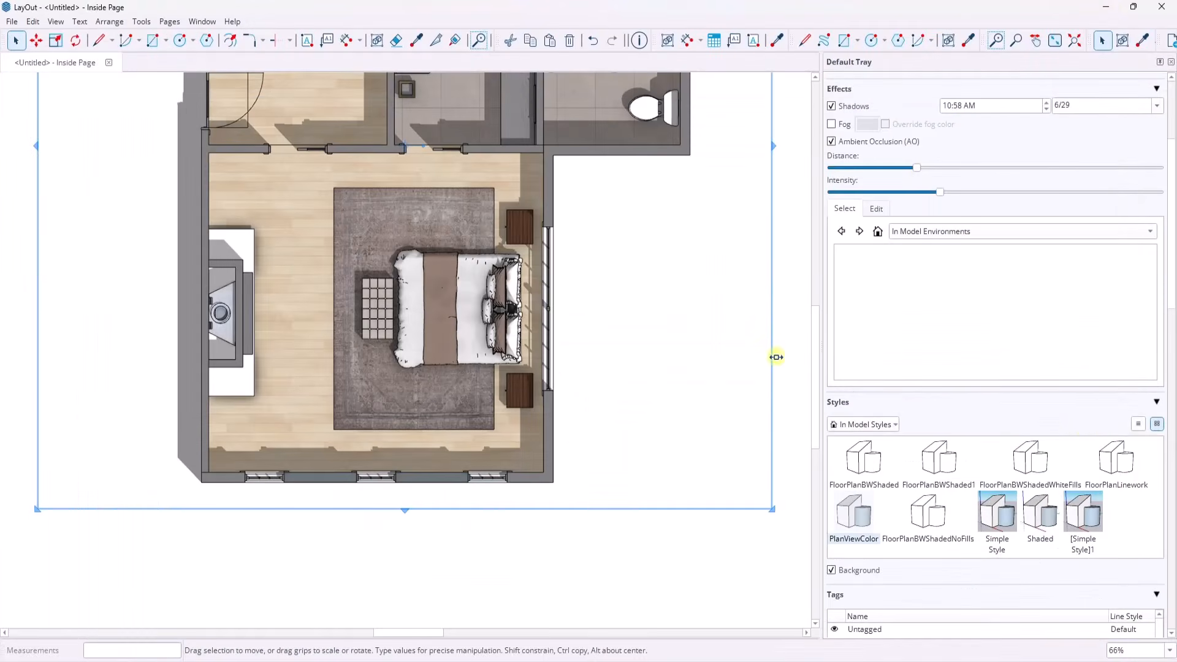
scroll(1076, 542, "down", 10)
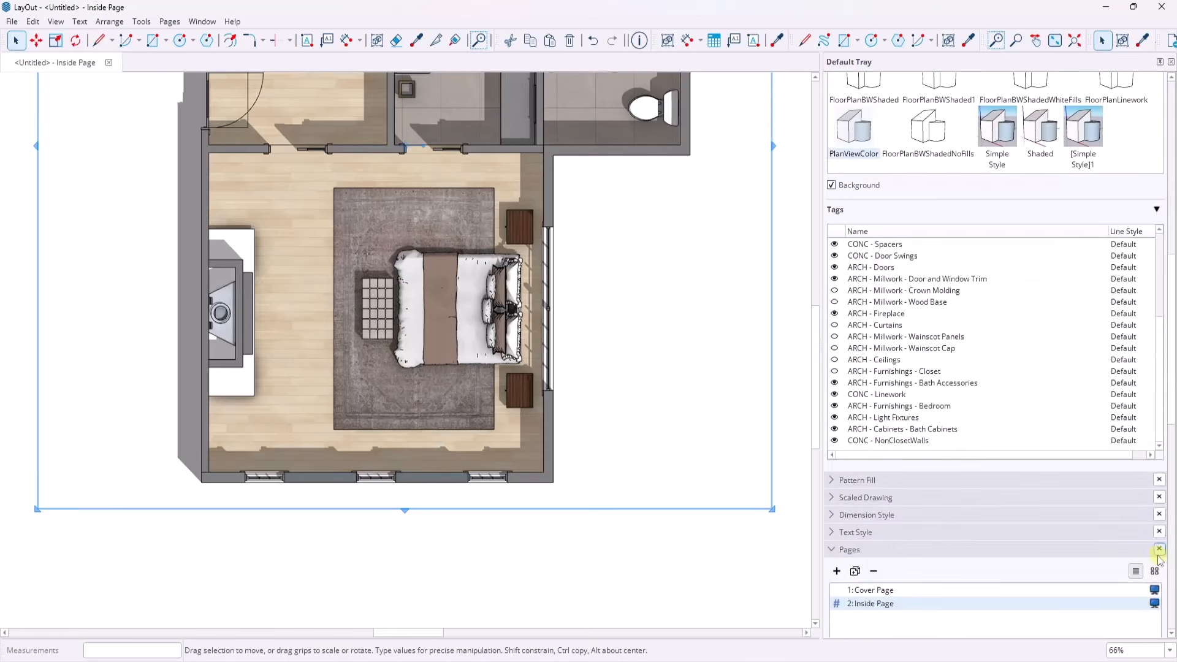
scroll(1146, 548, "down", 4)
scroll(925, 515, "down", 4)
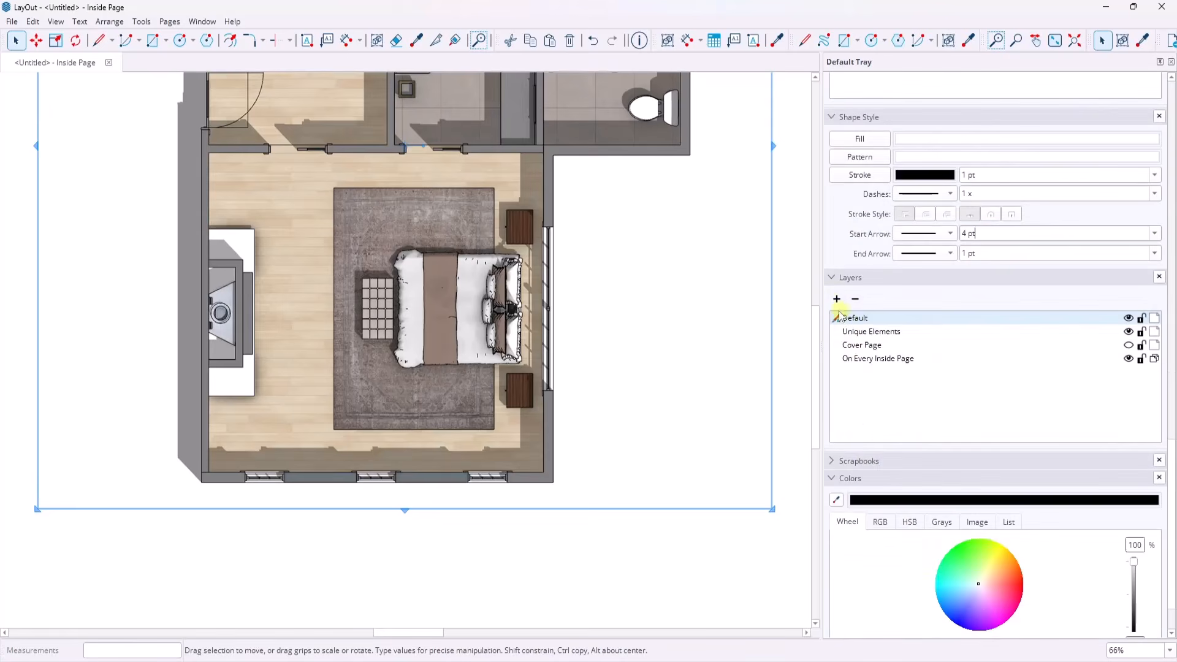
left_click(837, 299)
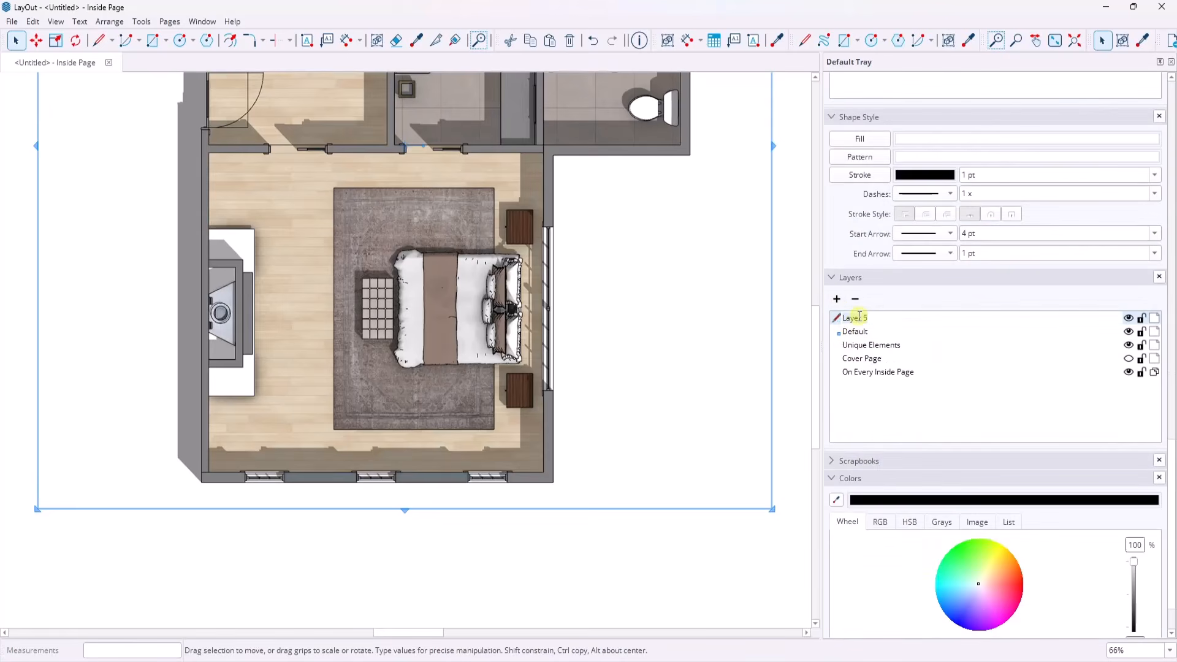
key("Return")
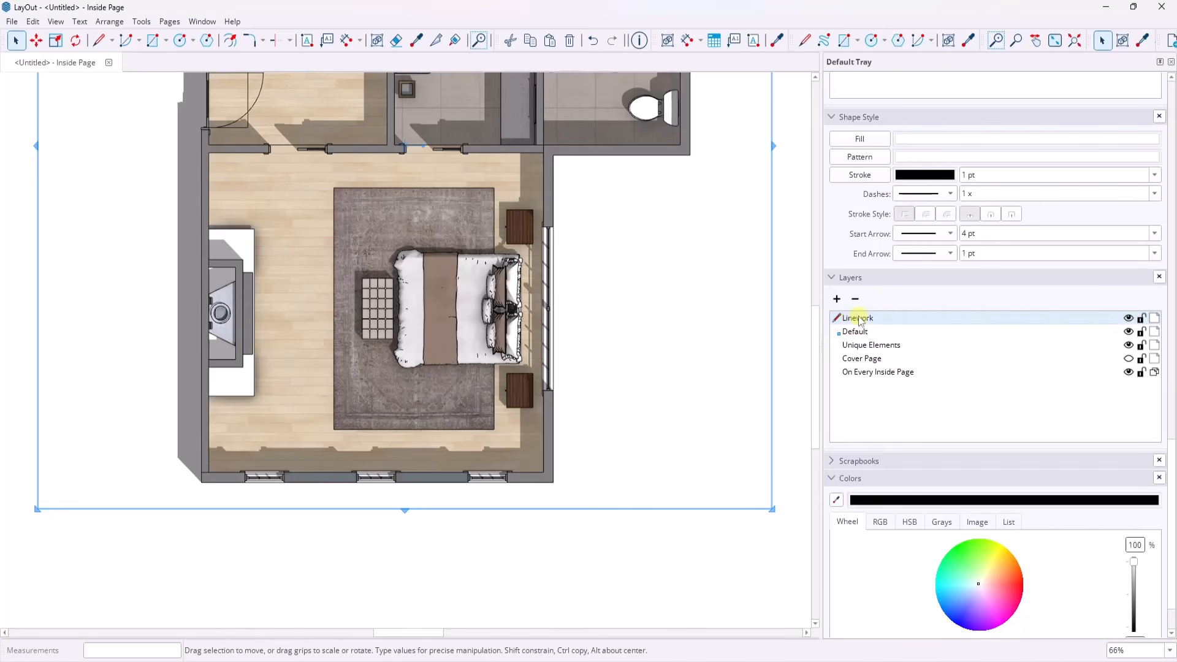
Step: Add another layer named Raster and move it directly below the Linework layer
left_click(837, 299)
double_click(851, 318)
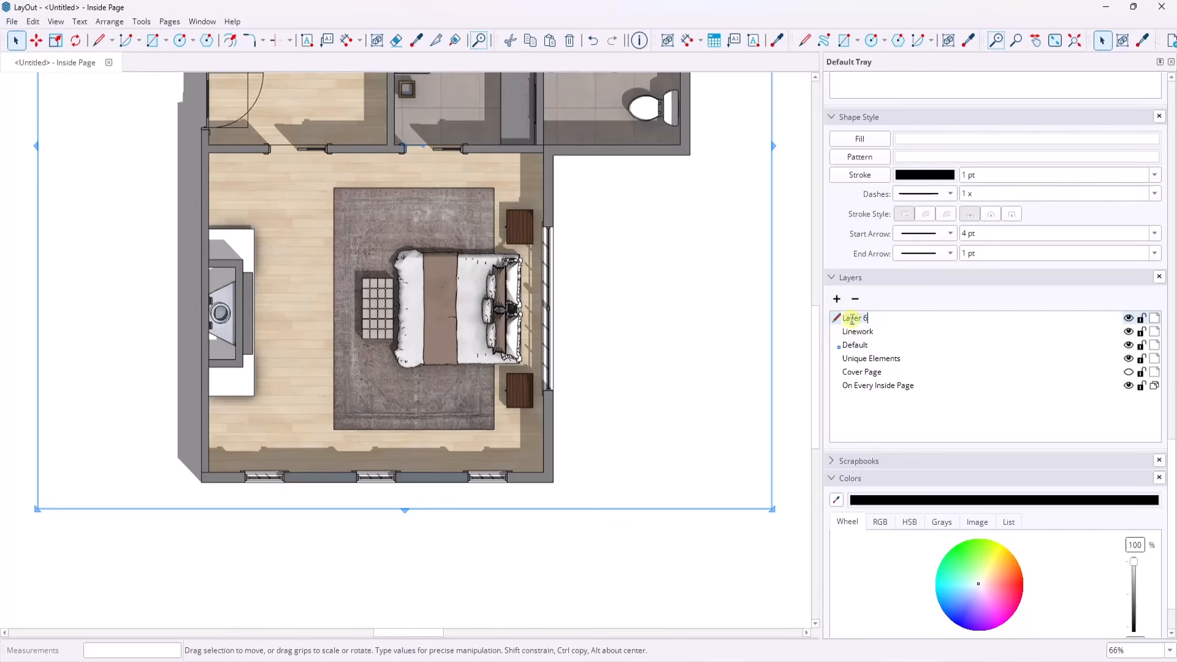
key("Return")
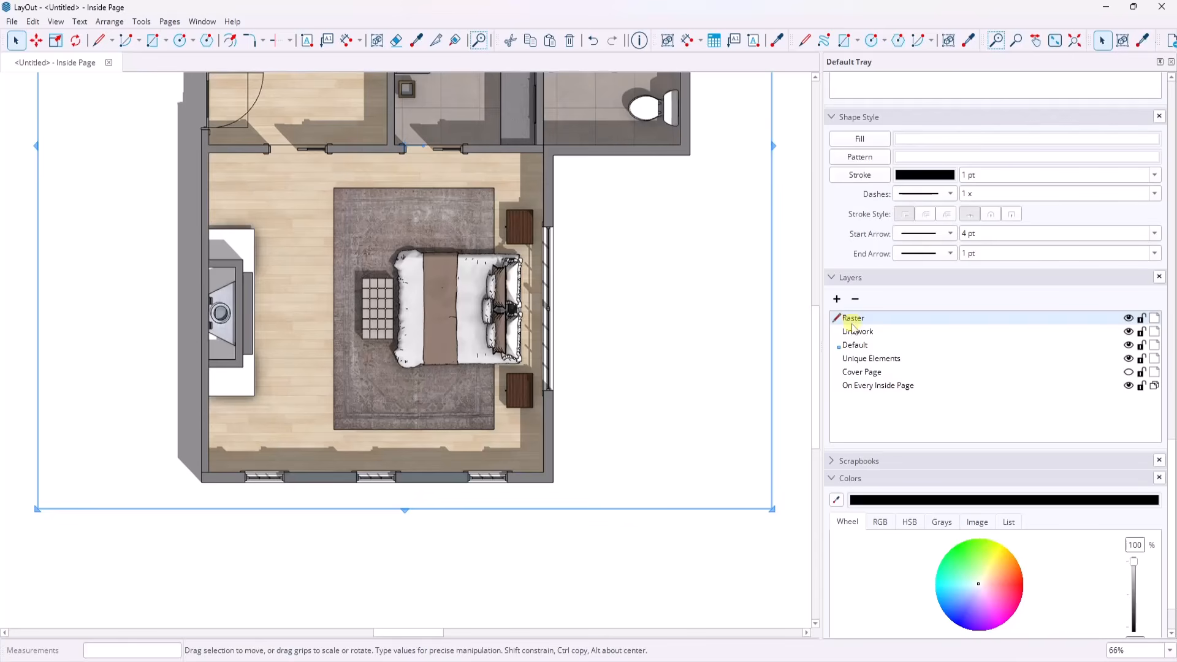
mouse_move(852, 323)
left_mouse_down()
mouse_move(847, 344)
mouse_move(861, 329)
left_mouse_up()
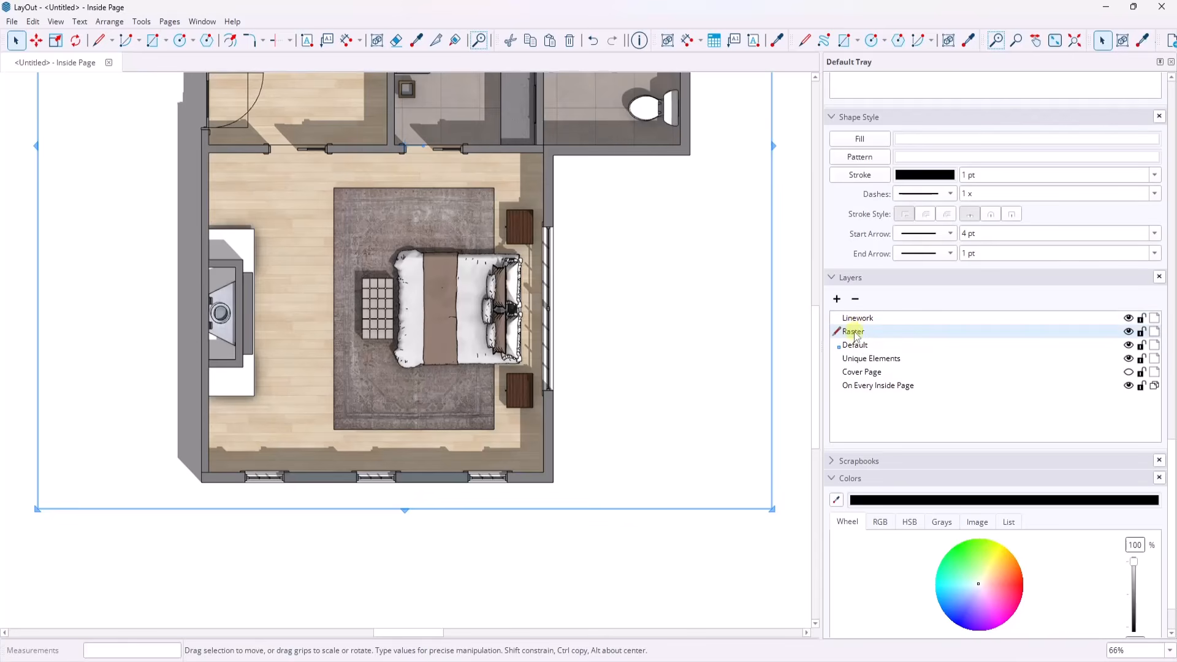
Step: Change the floor plan viewport's scene to PlanFurnishingsColor
scroll(467, 307, "up", 3)
right_click(467, 312)
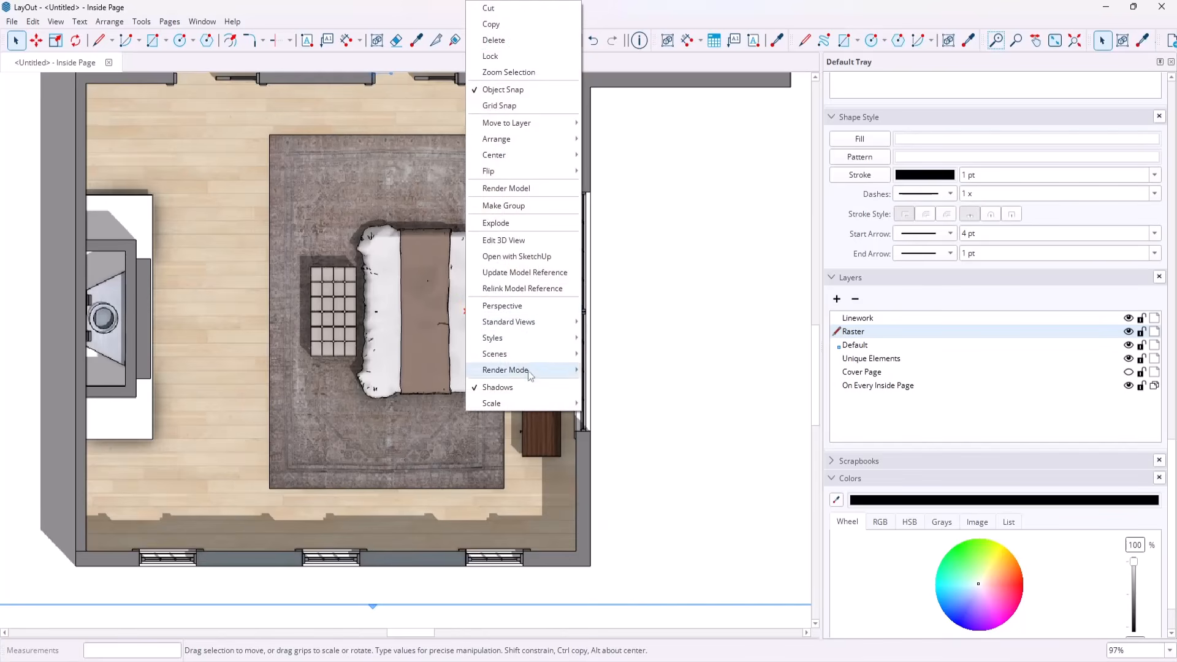
mouse_move(517, 356)
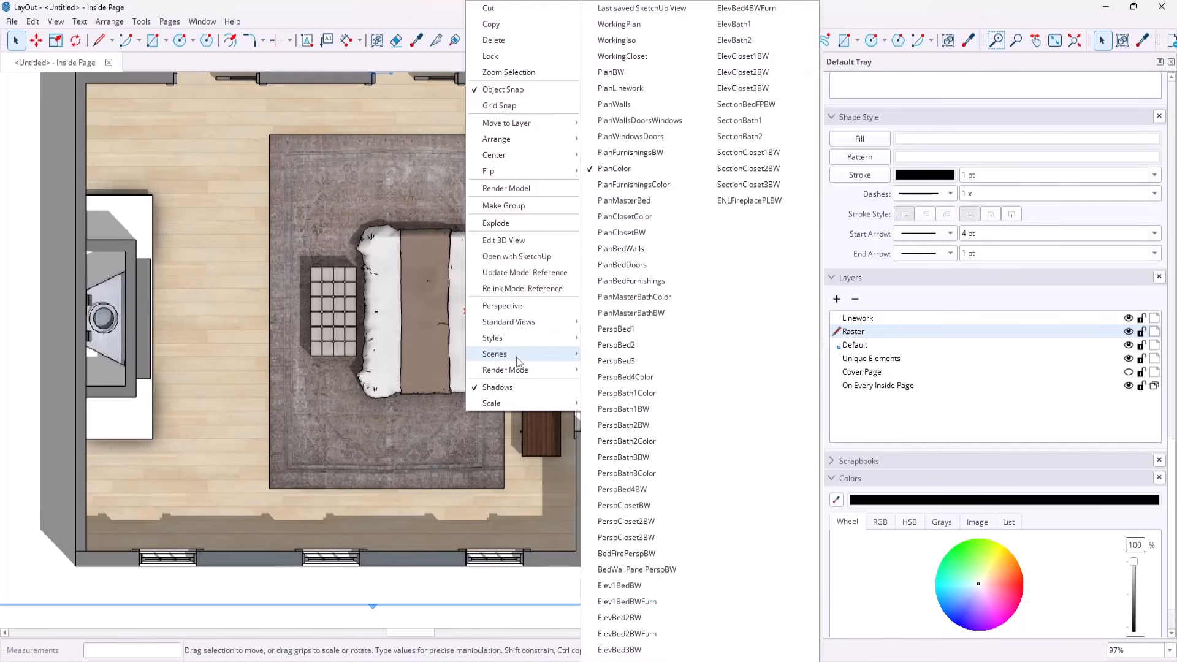
left_click(636, 185)
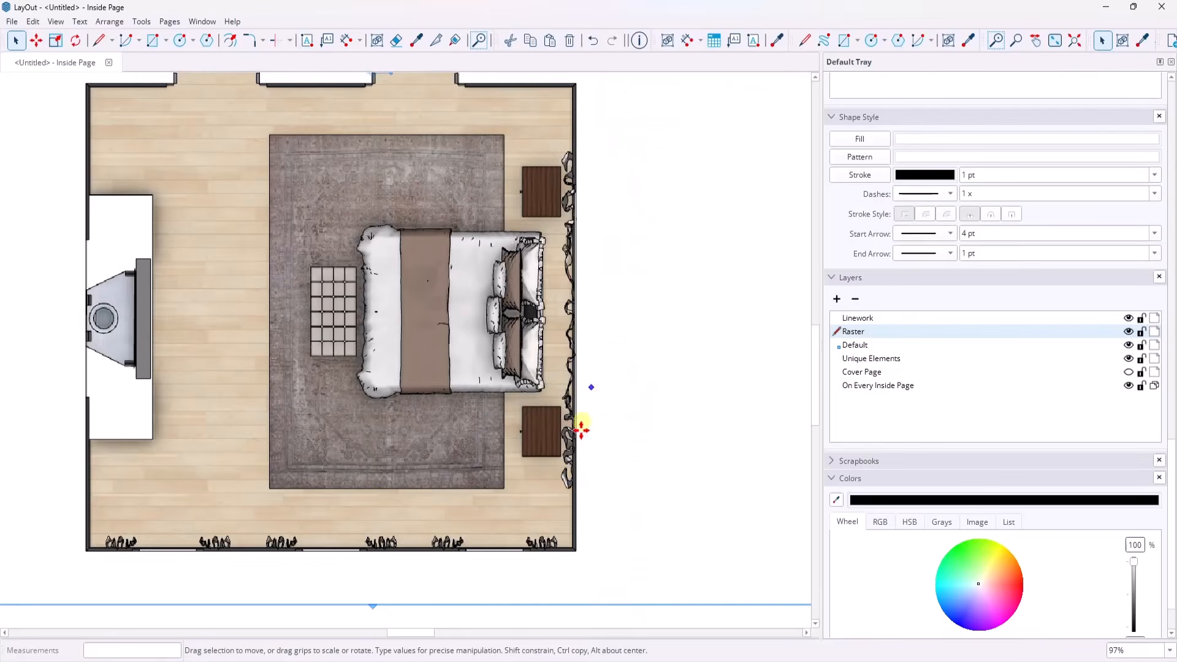
scroll(565, 423, "down", 3)
scroll(565, 423, "down", 2)
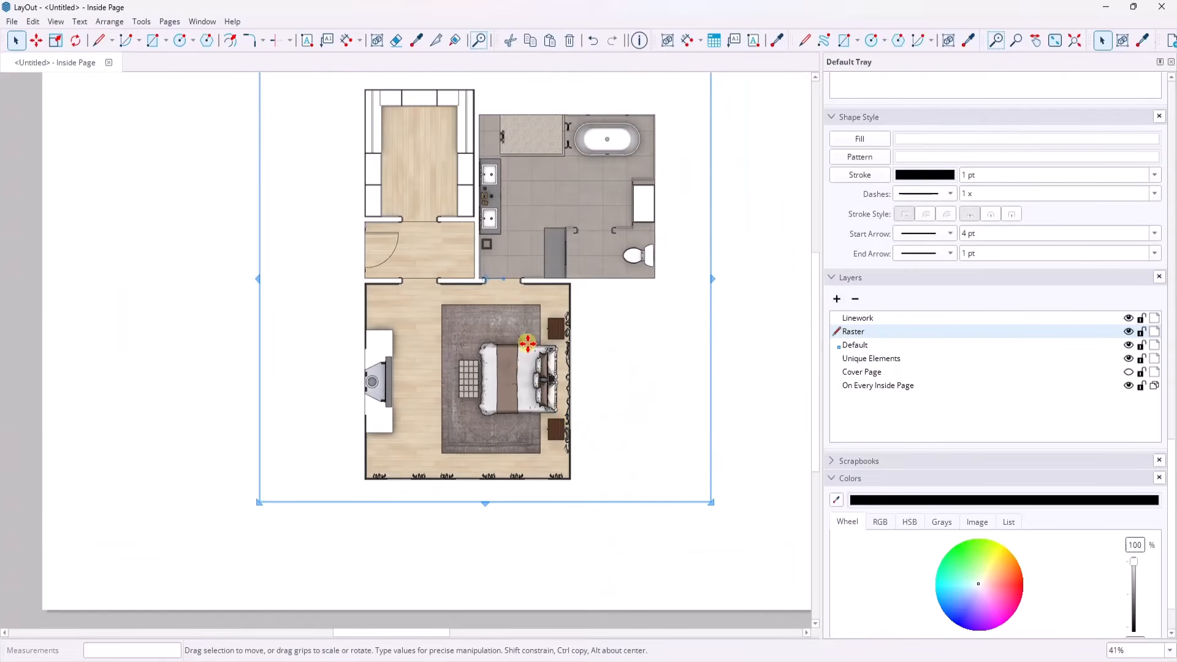
Step: Copy the floor plan viewport and paste the duplicate in the same place on the Linework layer
right_click(526, 340)
left_click(564, 25)
left_click(861, 318)
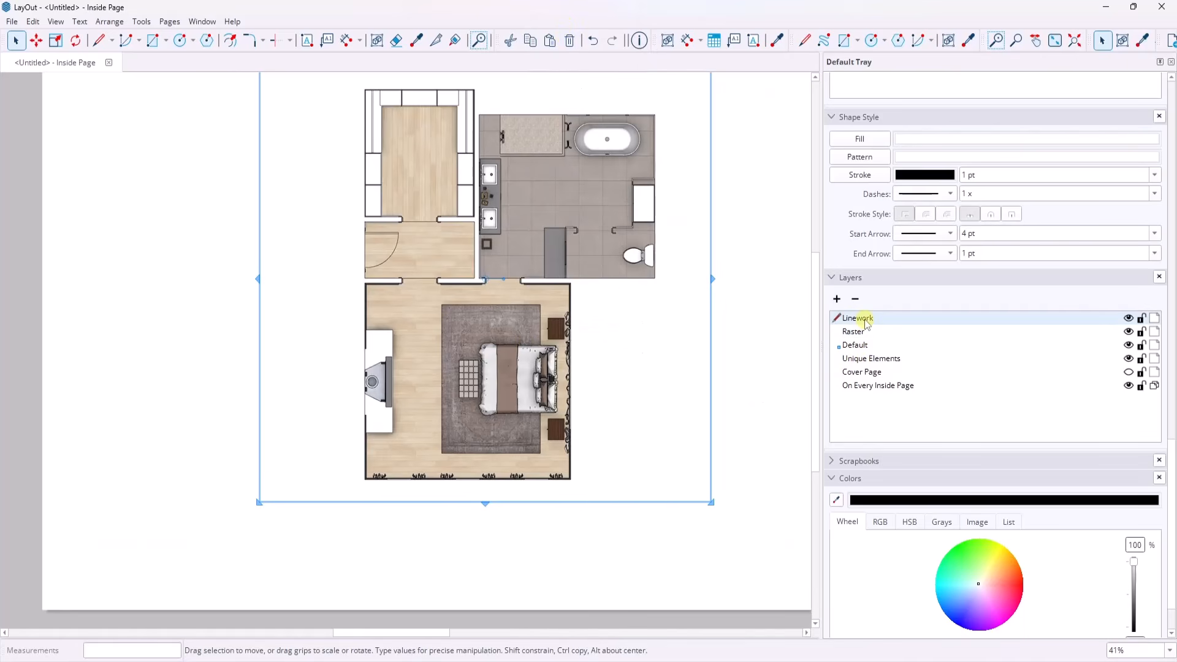
left_click(32, 22)
left_click(113, 123)
Step: Set the copied viewport's scene to PlanLinework and turn off its style background
right_click(570, 305)
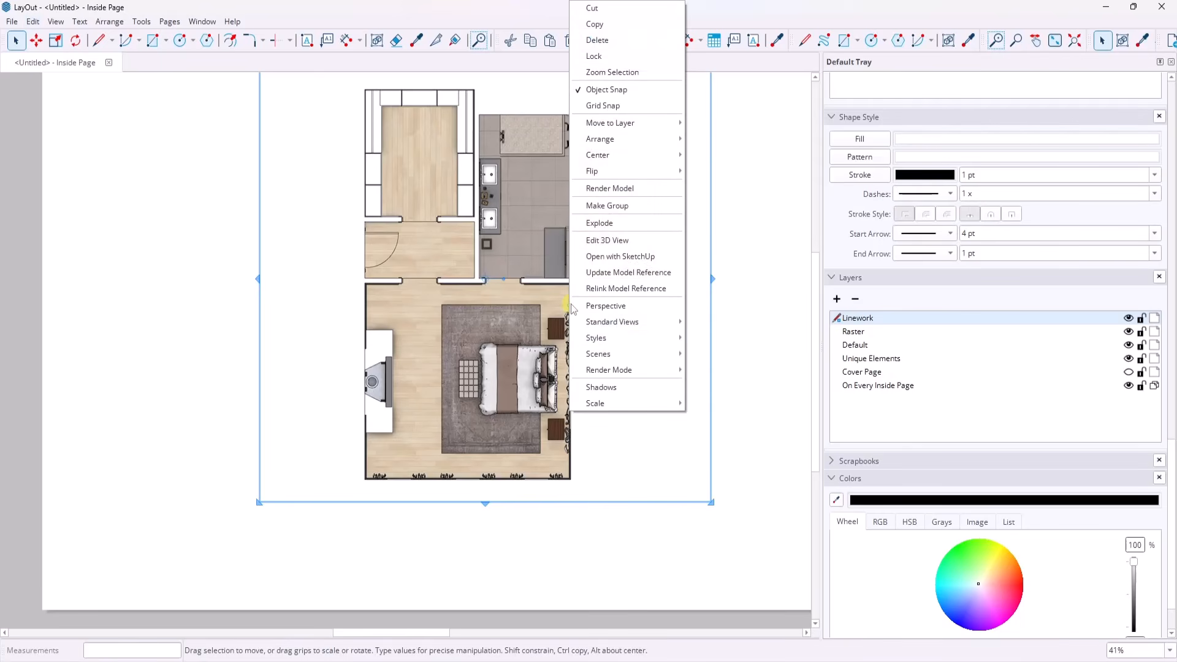
mouse_move(629, 355)
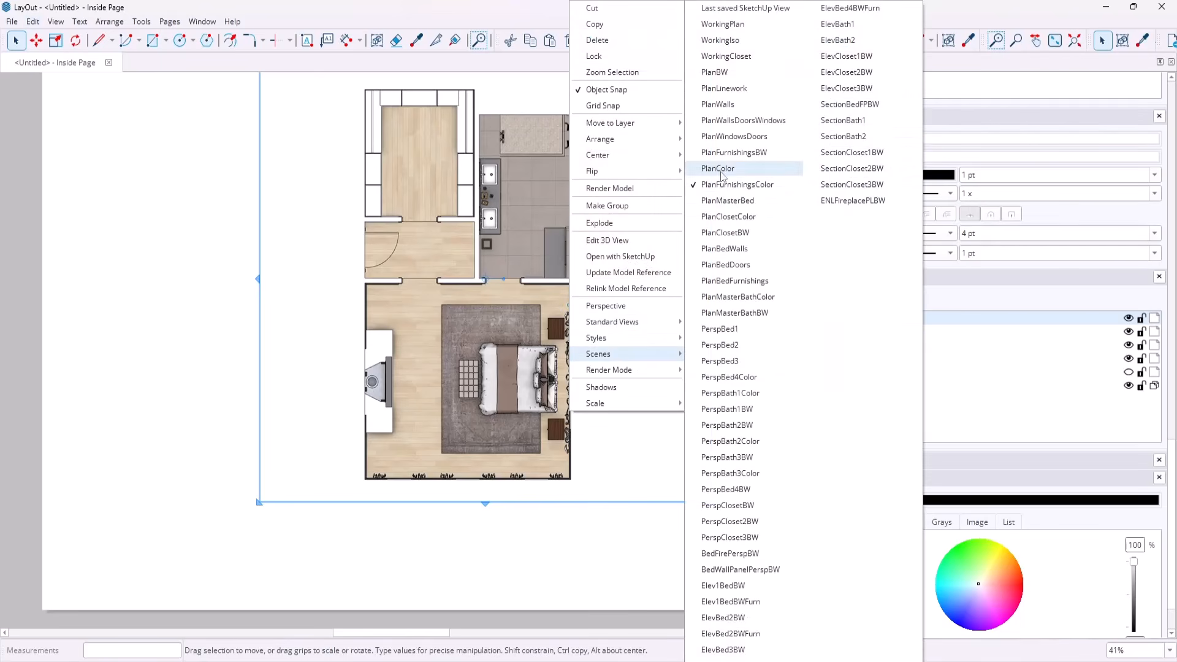
left_click(724, 89)
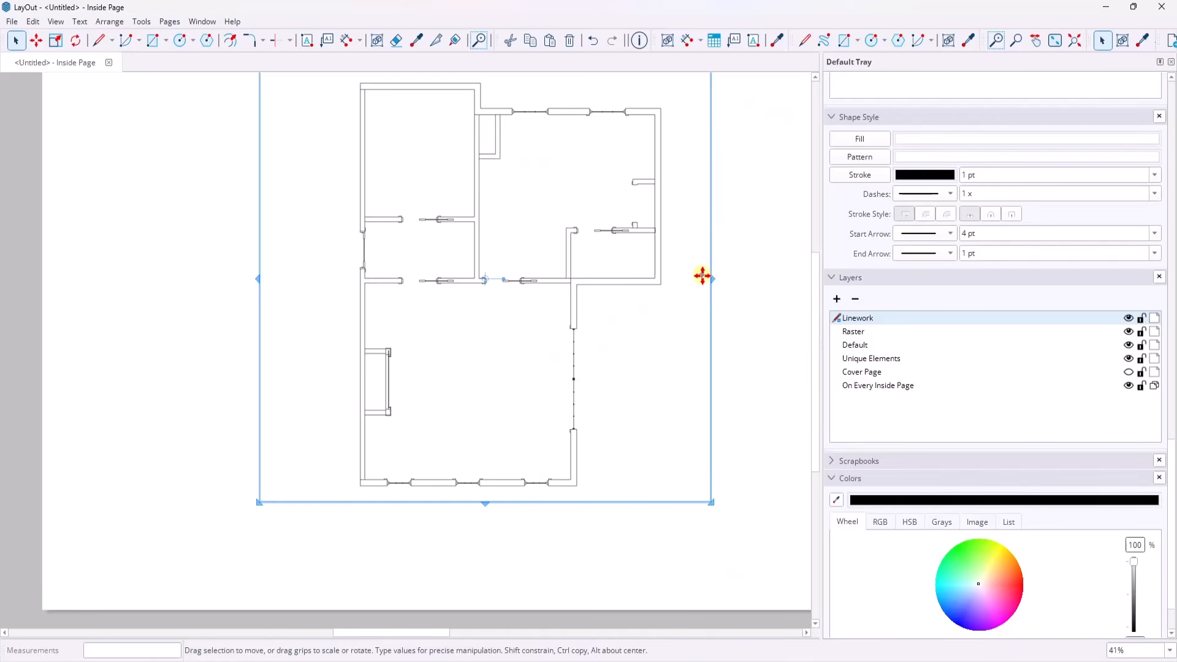
scroll(1118, 291, "up", 10)
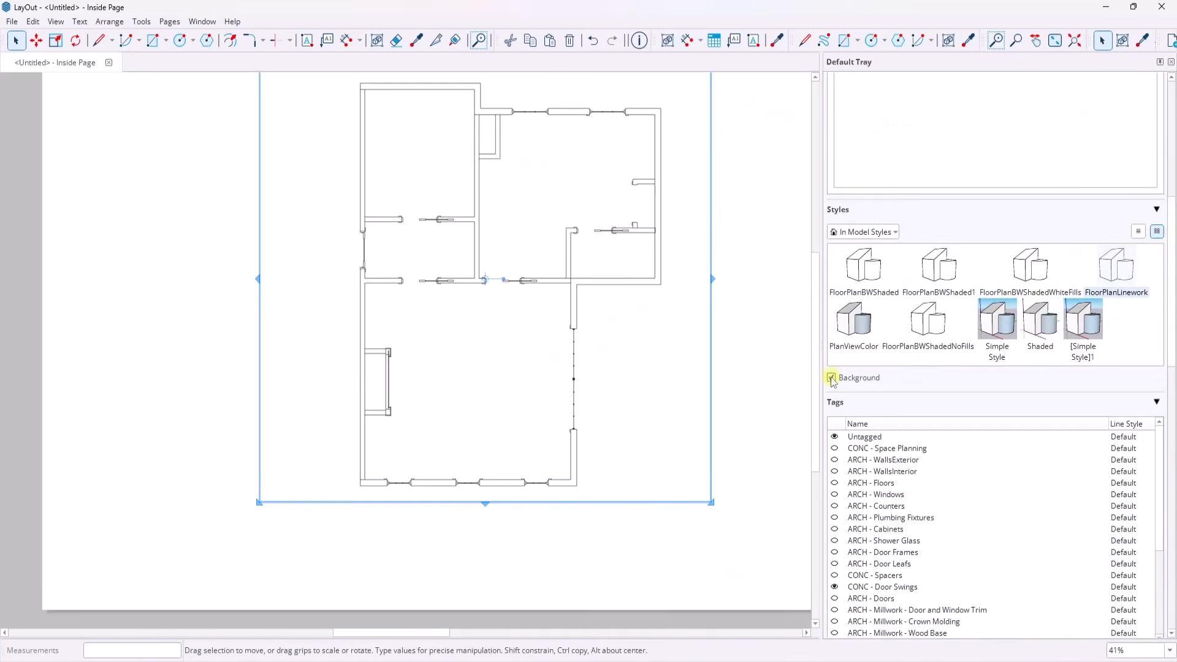
left_click(832, 379)
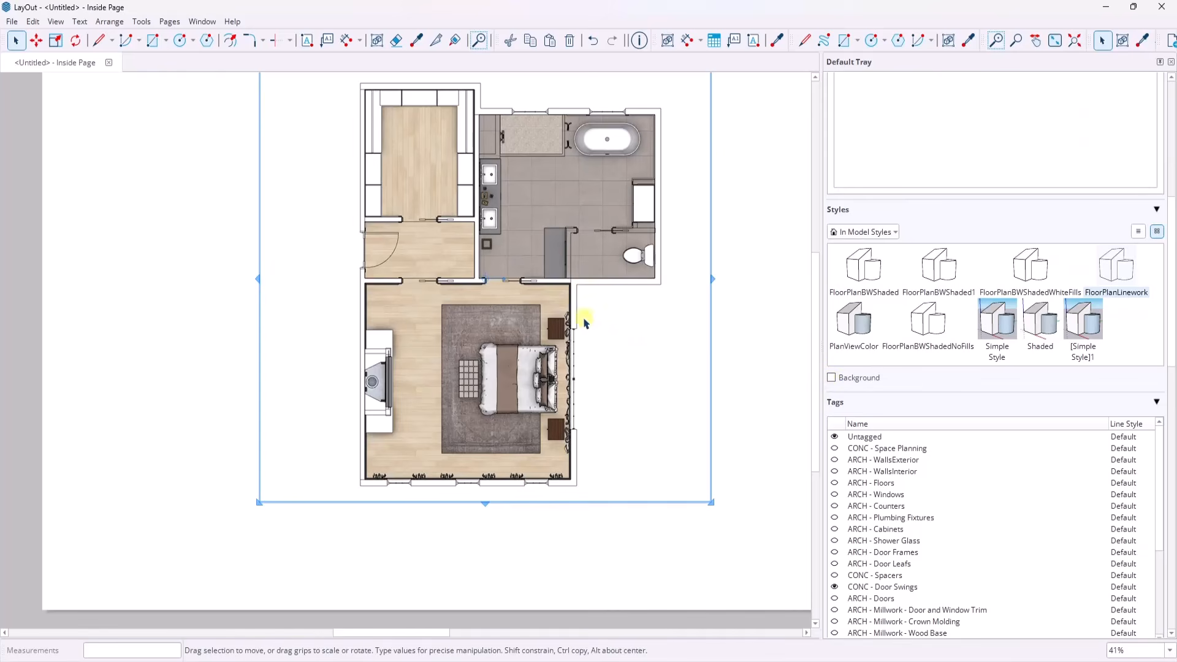
Step: Check the overlaid plans around the bedroom, and set the PlanLinework viewport's render mode to Vector
scroll(585, 322, "up", 5)
scroll(559, 315, "down", 3)
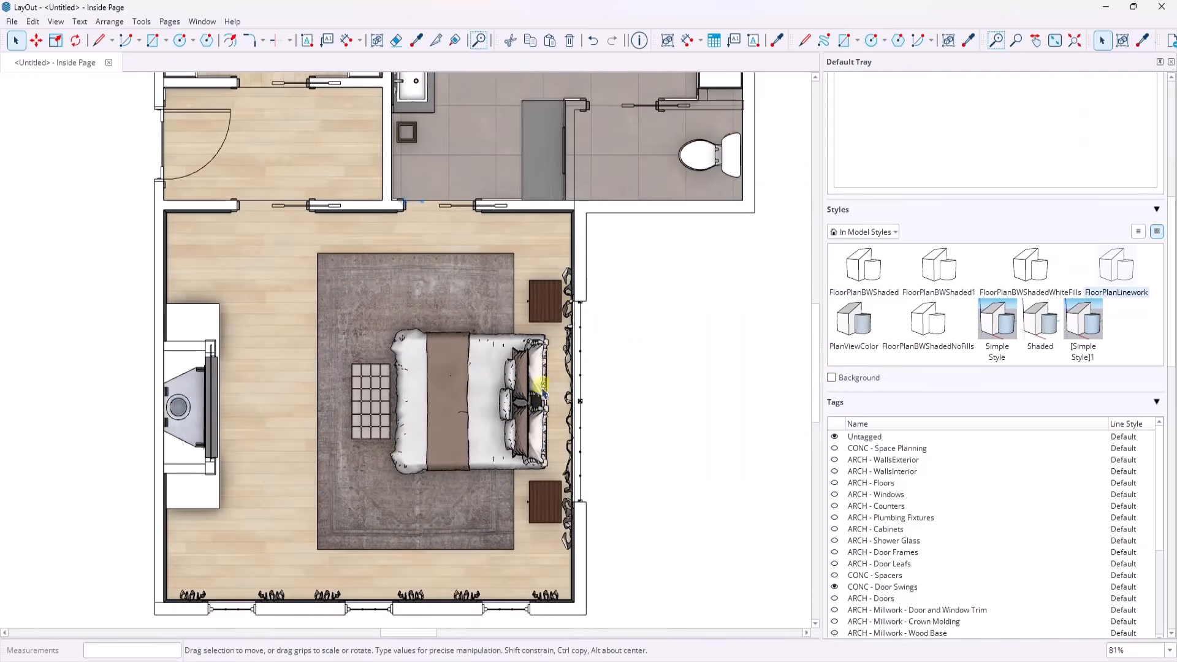
scroll(542, 392, "up", 3)
scroll(607, 319, "down", 5)
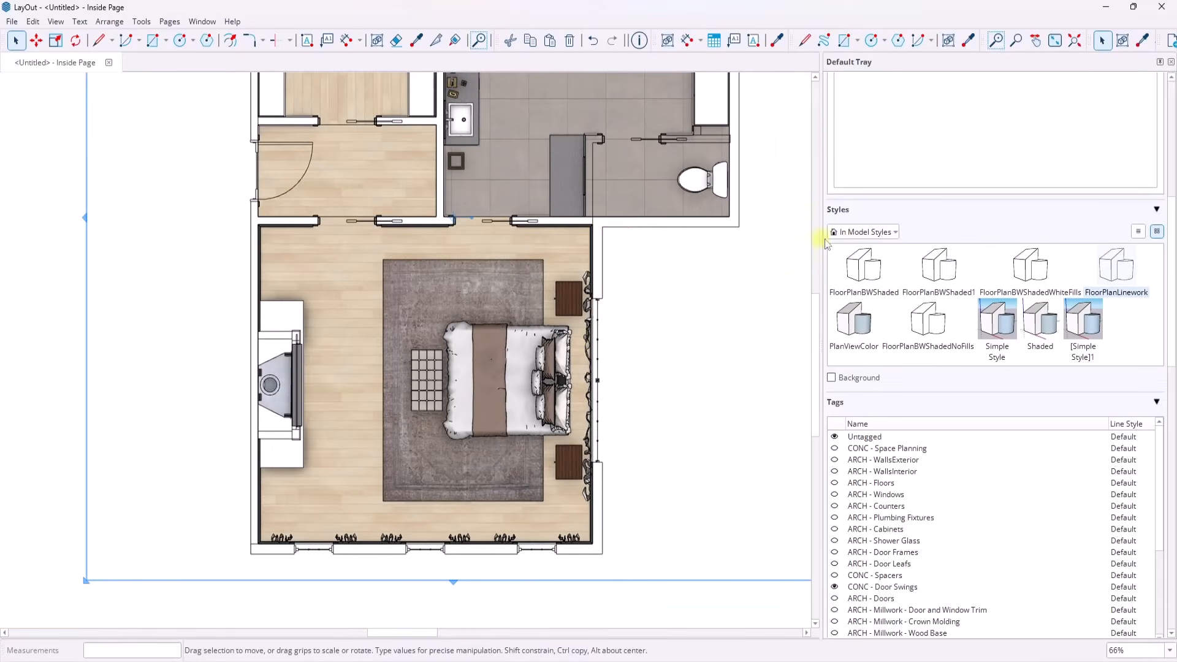
left_click(924, 173)
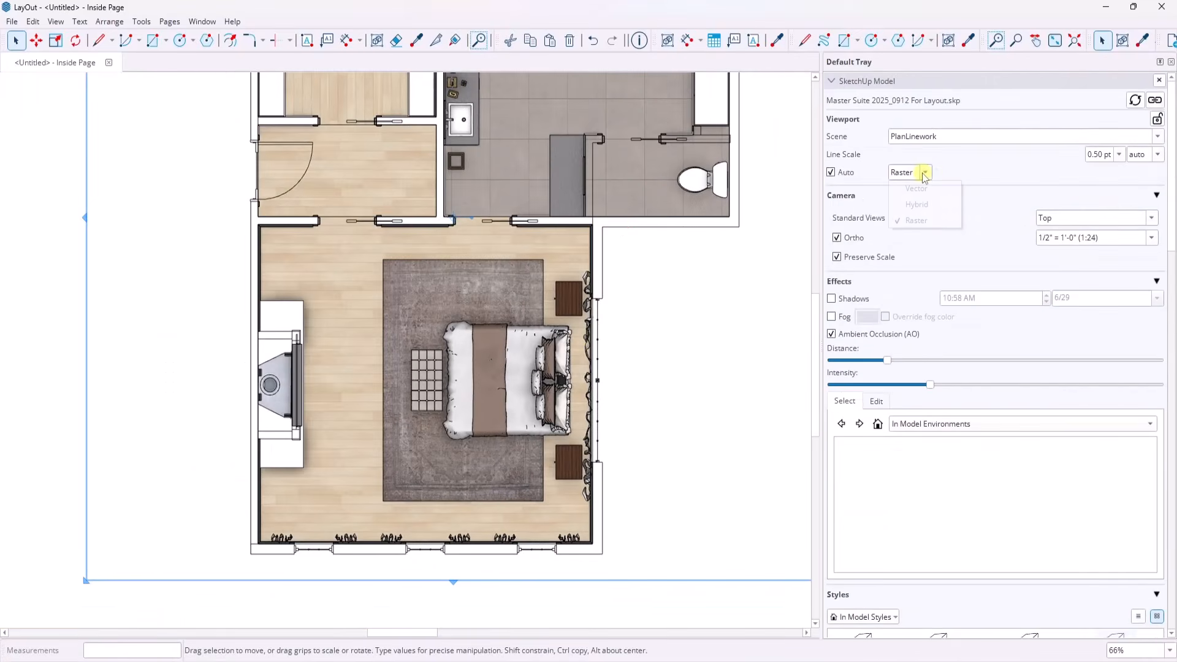
left_click(918, 188)
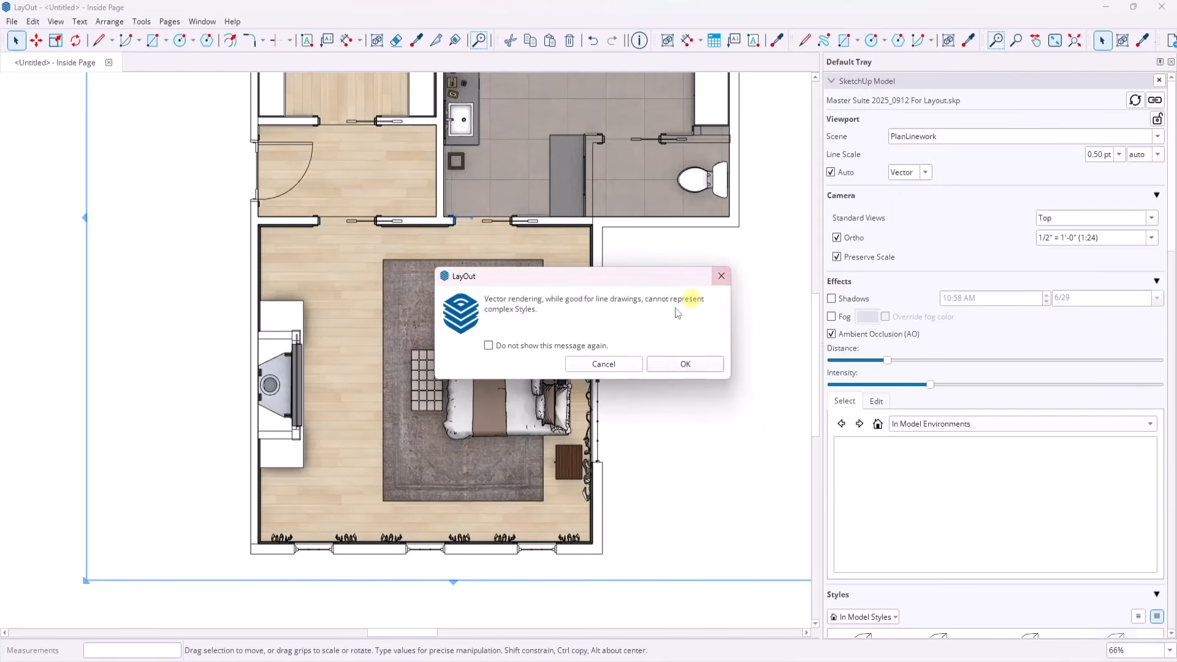
left_click(662, 364)
Step: Examine the vector wall, window and door lines over the raster furnishings at close and wide views
scroll(607, 275, "up", 7)
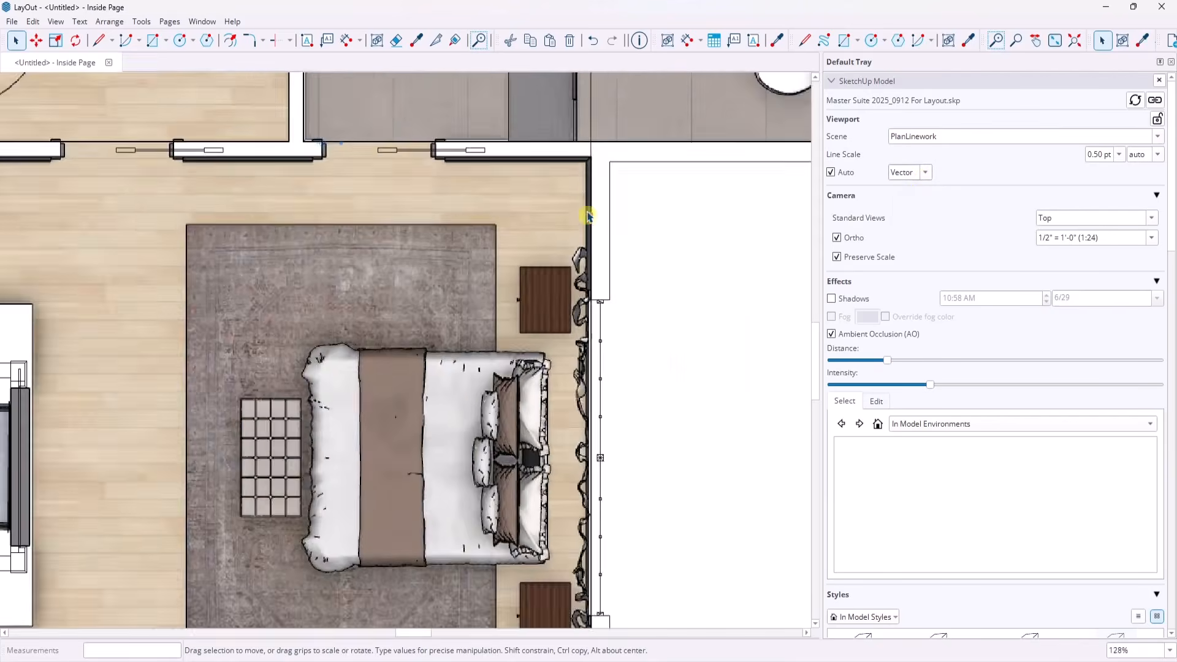
scroll(573, 297, "up", 6)
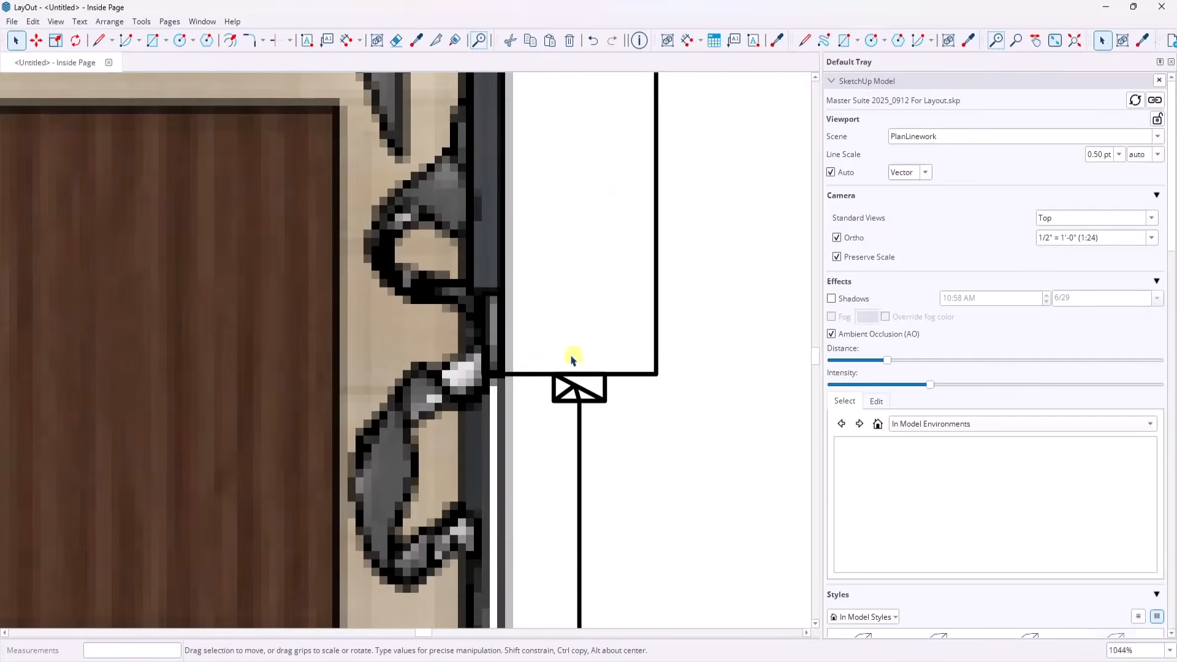
scroll(589, 367, "down", 4)
scroll(607, 377, "down", 4)
scroll(337, 236, "up", 3)
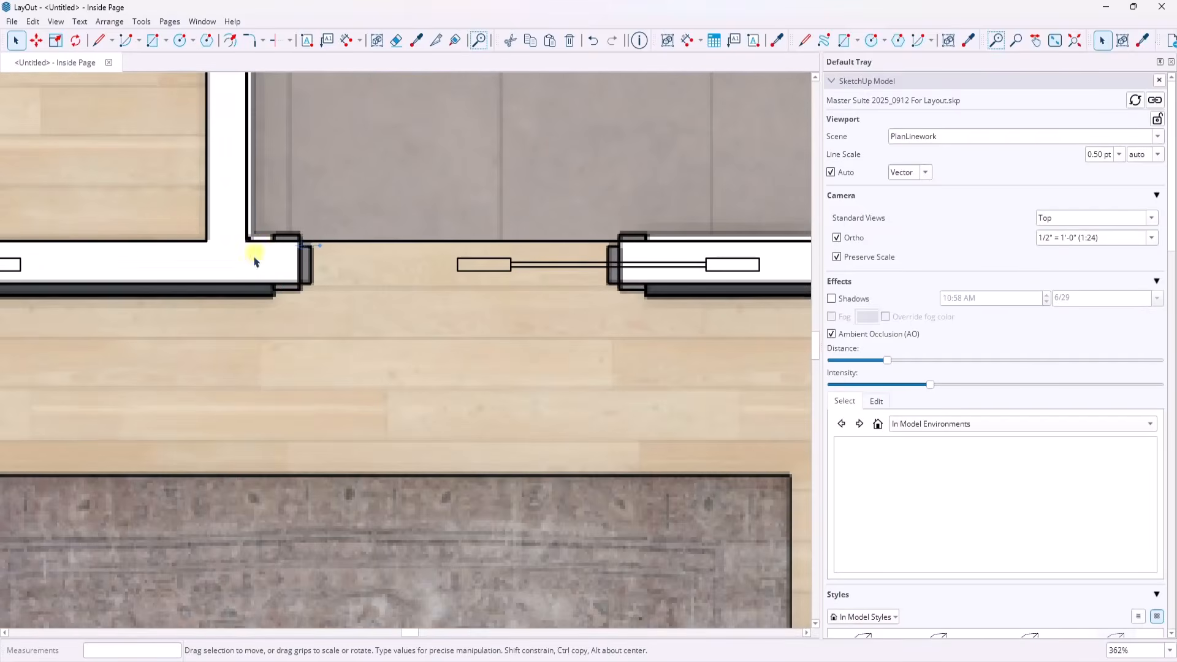
scroll(375, 297, "down", 4)
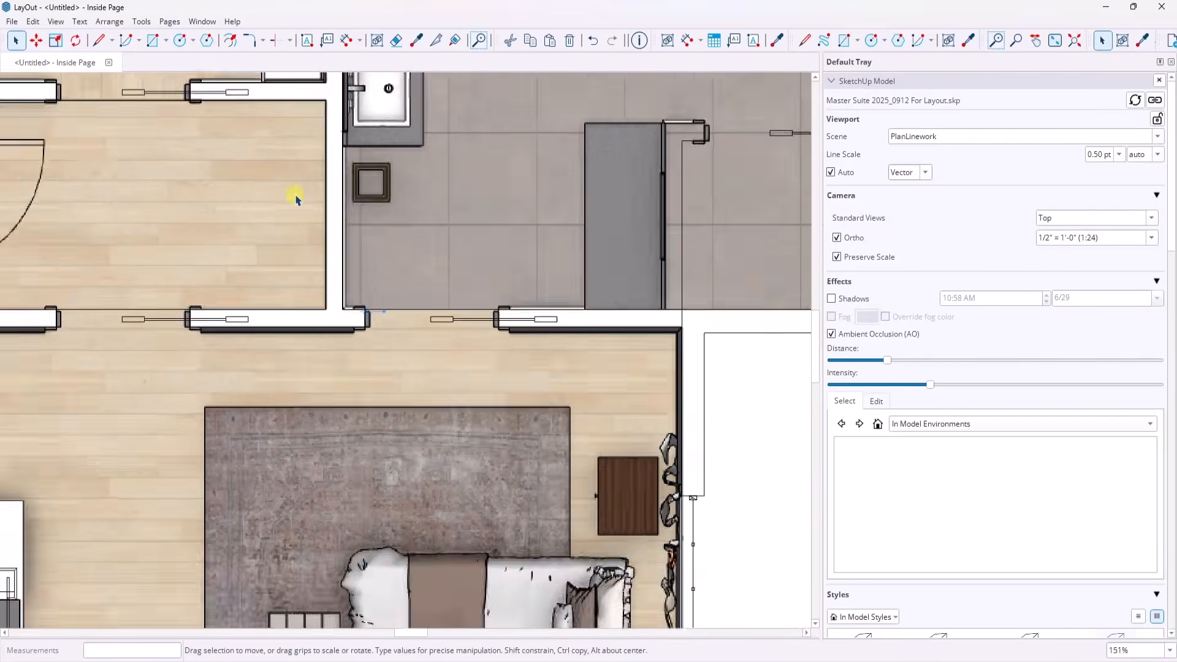
scroll(296, 197, "up", 1)
scroll(326, 221, "down", 3)
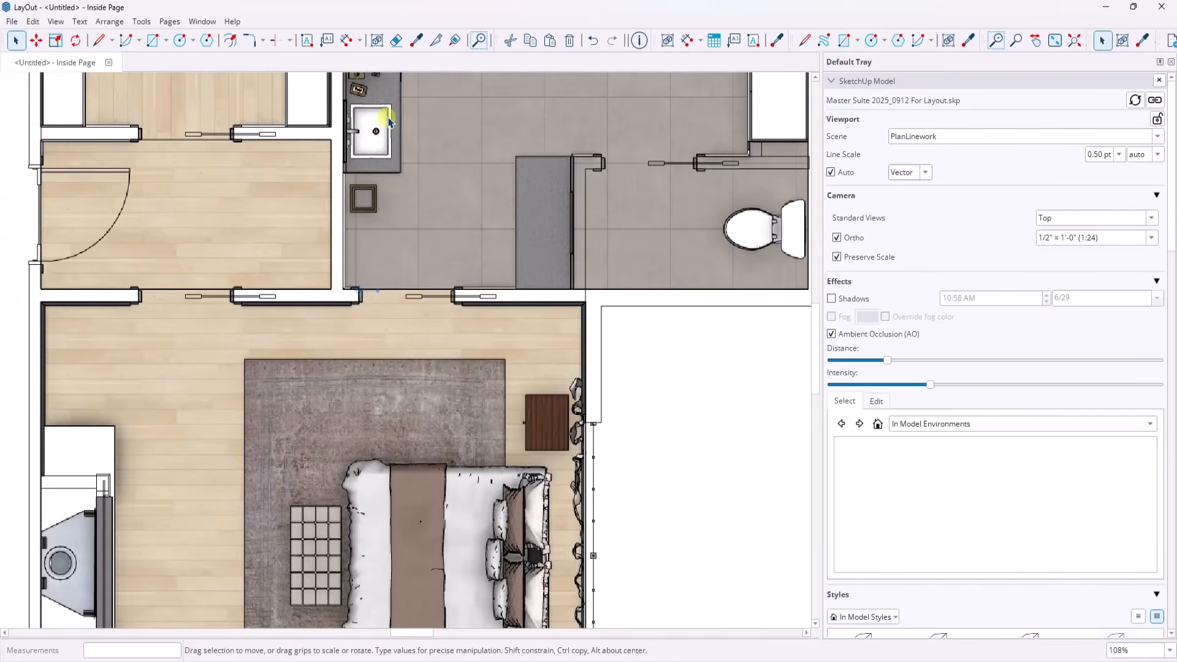
Step: Examine the raster render quality of the bathroom vanity and its accessories up close, and return to the full plan
scroll(388, 120, "down", 2)
scroll(355, 123, "up", 8)
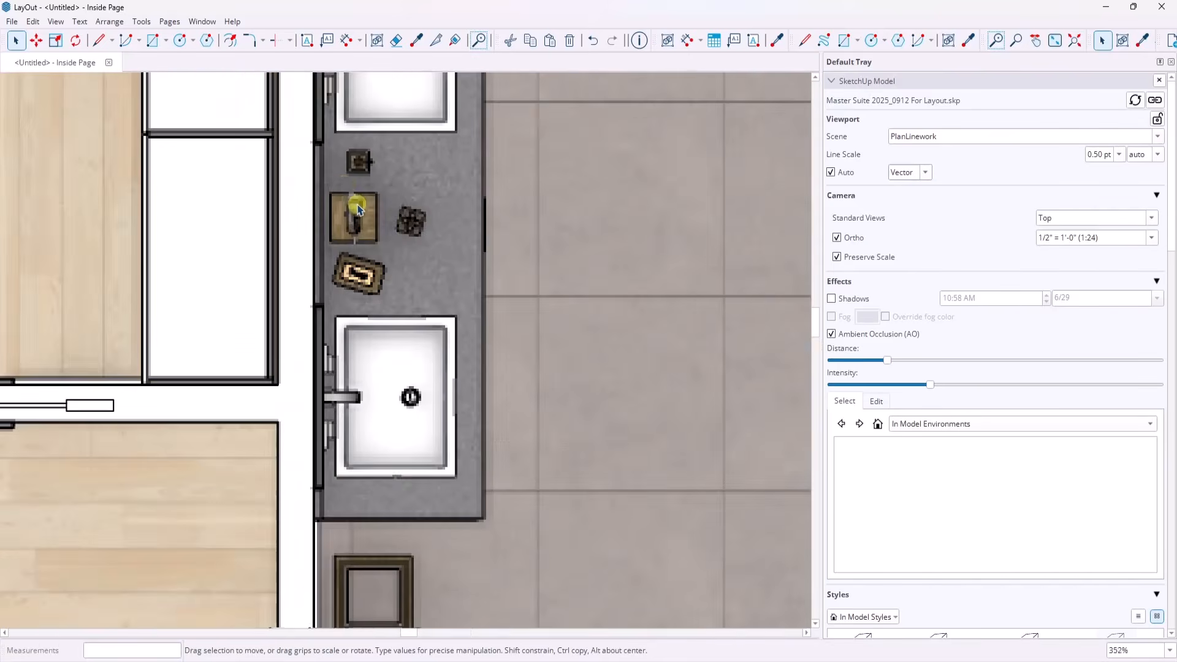
scroll(357, 208, "up", 2)
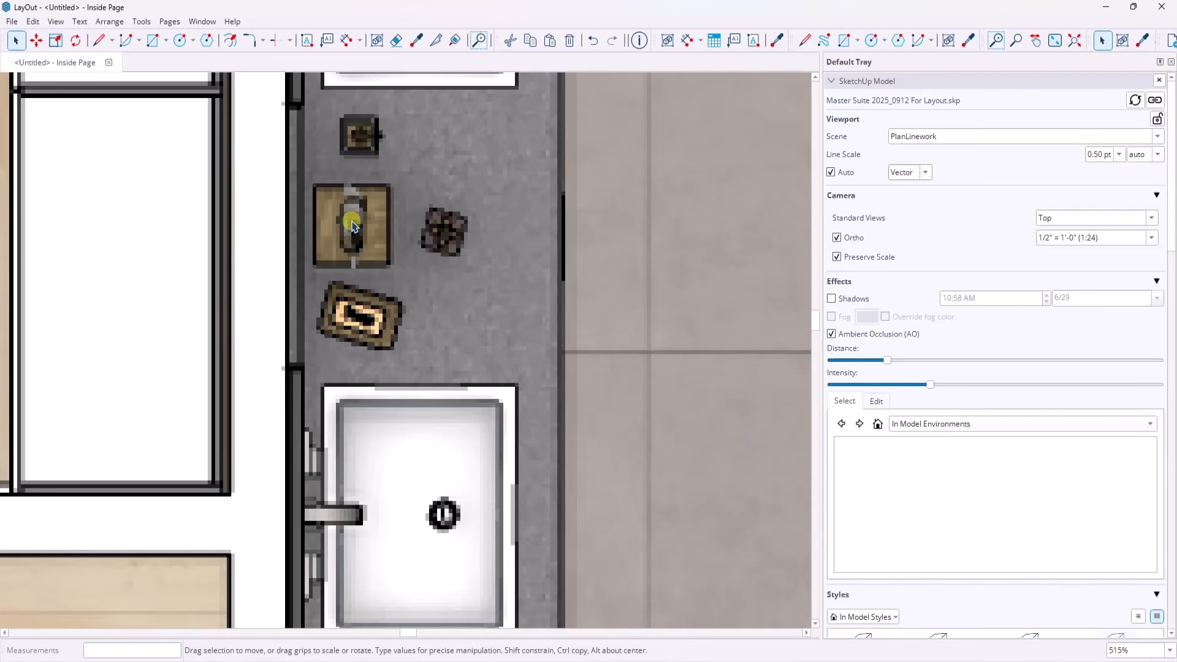
scroll(352, 226, "down", 10)
scroll(1144, 570, "down", 8)
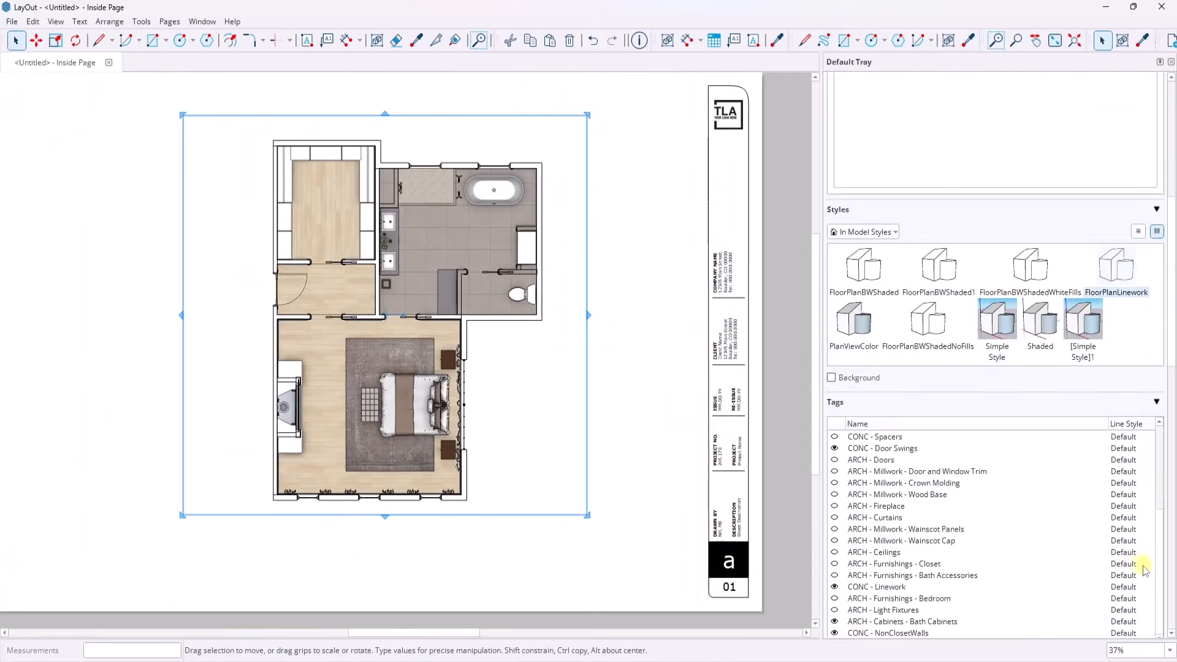
Step: Toggle the Linework layer's visibility off and on to compare the plan with and without the vector lines
scroll(1143, 570, "down", 10)
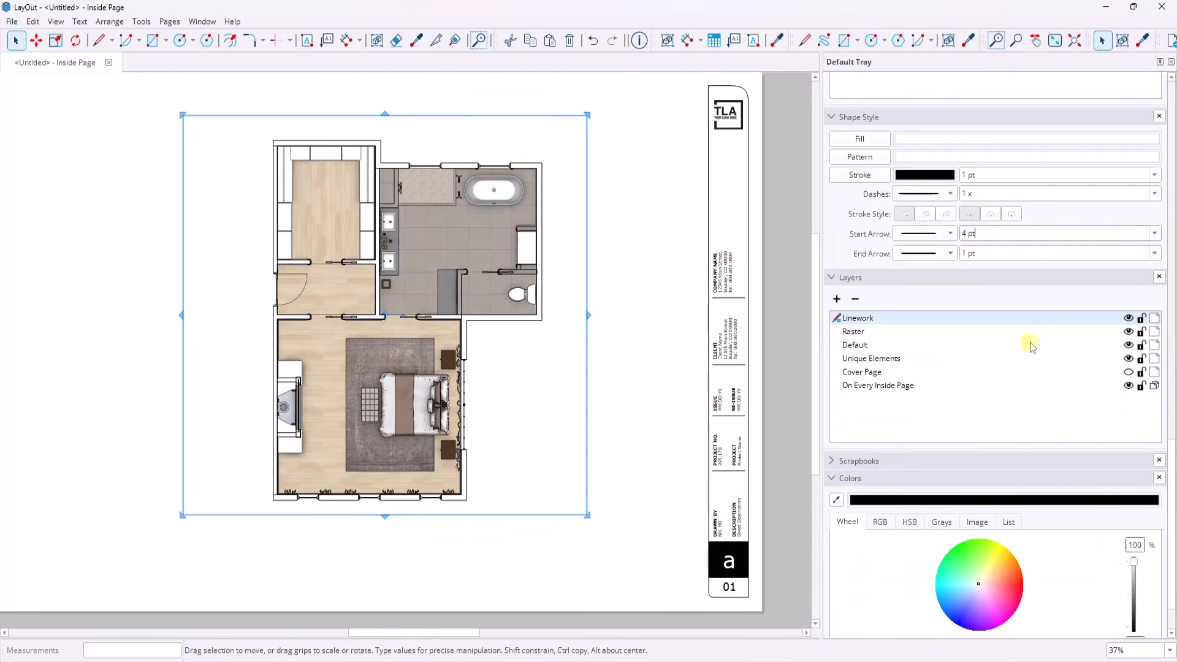
left_click(1129, 318)
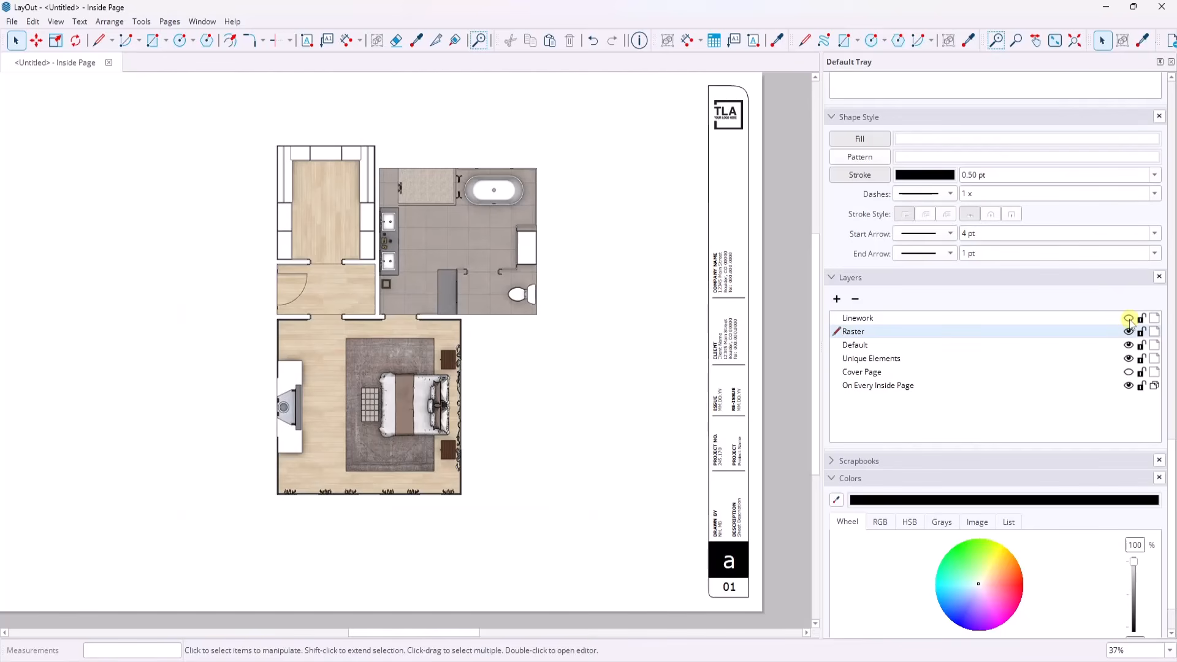
left_click(1129, 320)
left_click(1129, 319)
left_click(1129, 318)
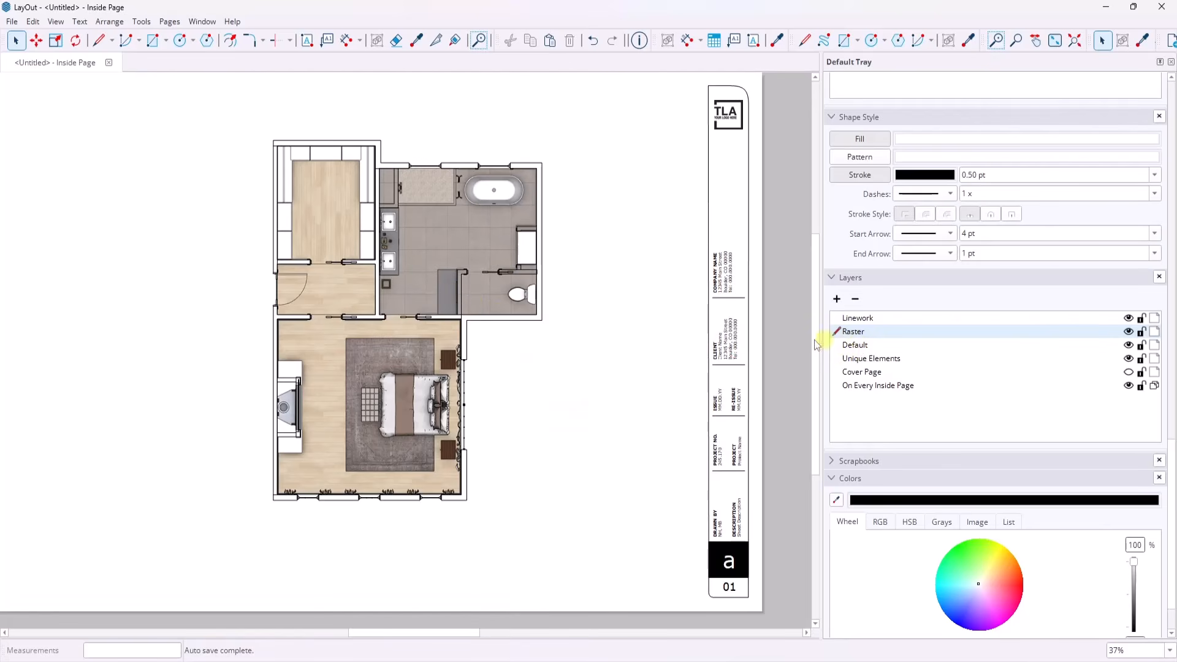
Step: Try moving the furnishings viewport out of alignment with the linework, and undo the move
left_click(453, 226)
scroll(451, 233, "up", 7)
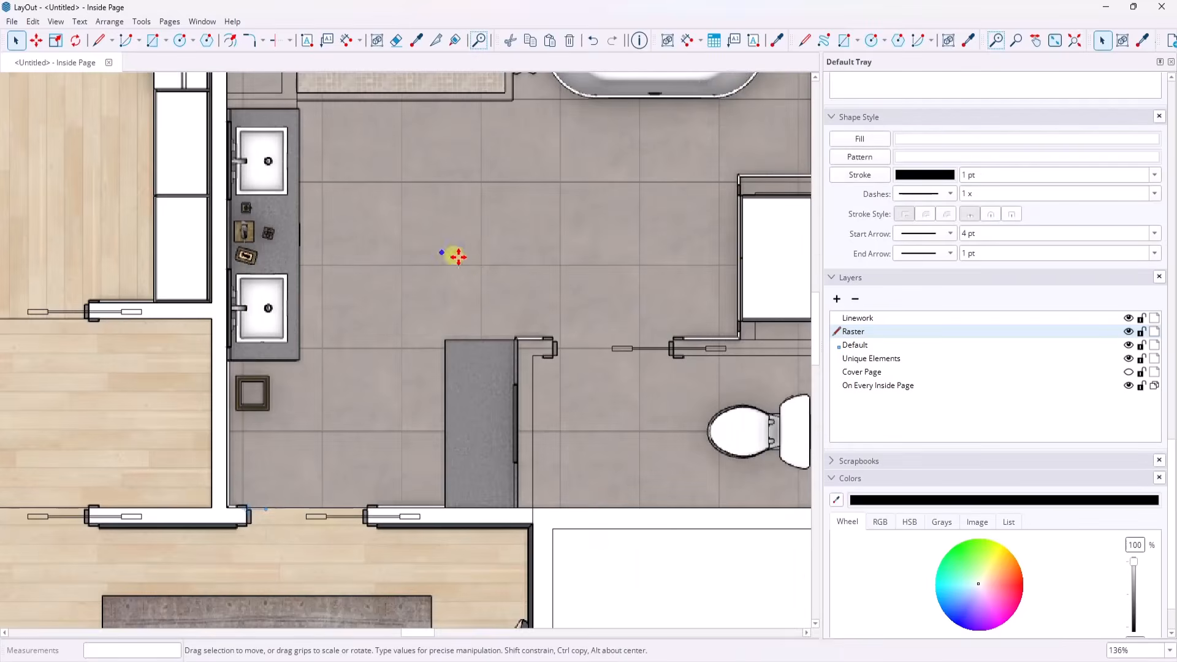
scroll(459, 261, "down", 5)
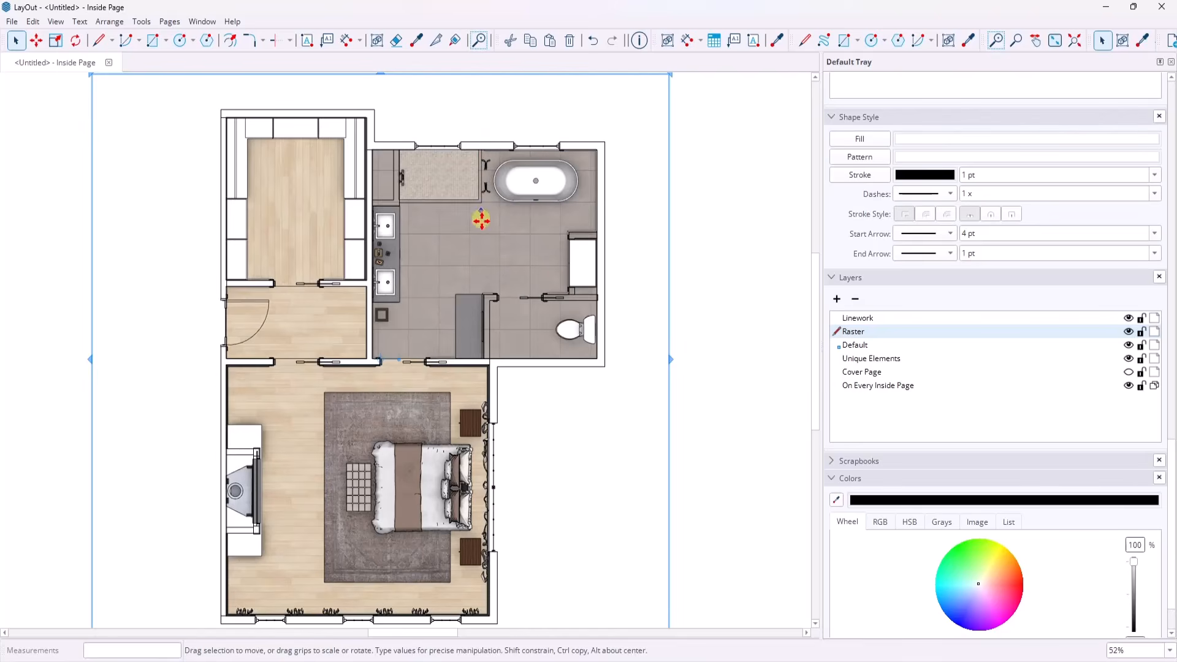
left_click_drag(481, 219, 462, 247)
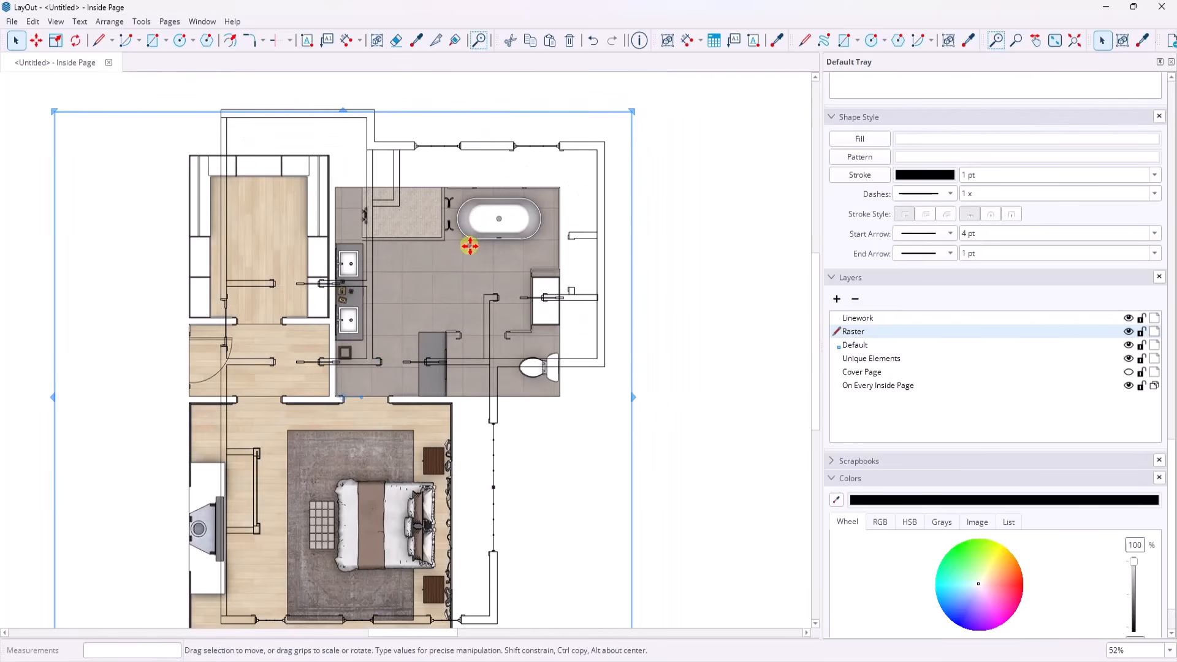
key("ctrl+z")
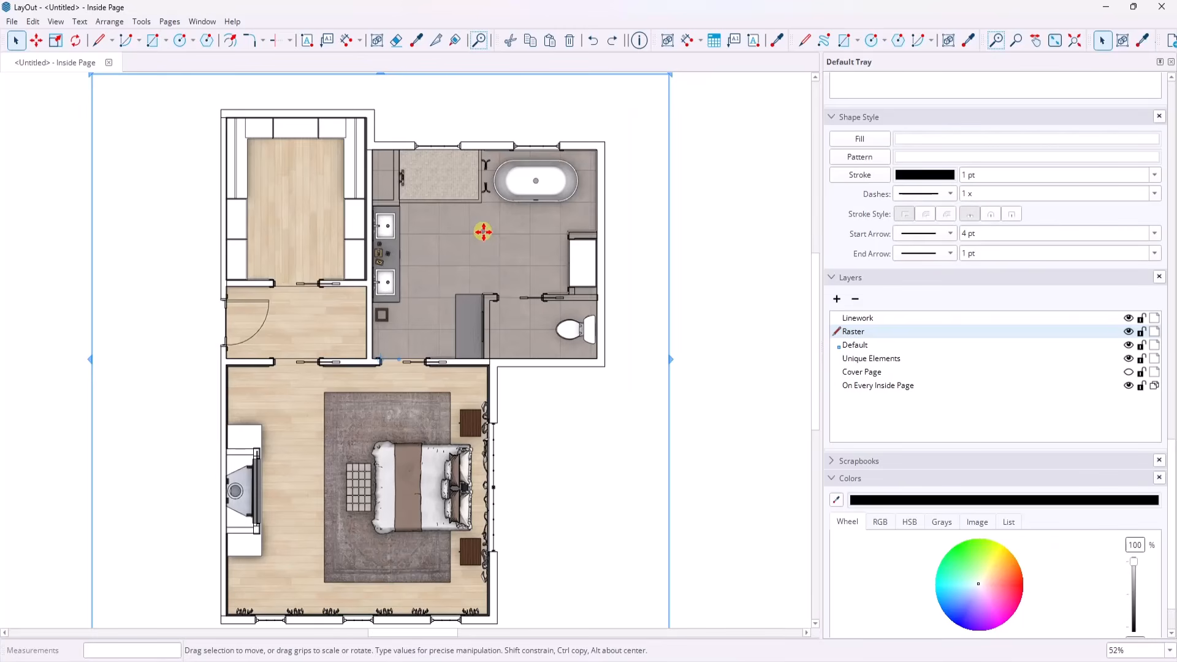
Step: Move the furnishings viewport from the Default layer to the Raster layer and check its layer assignment
right_click(483, 231)
mouse_move(521, 353)
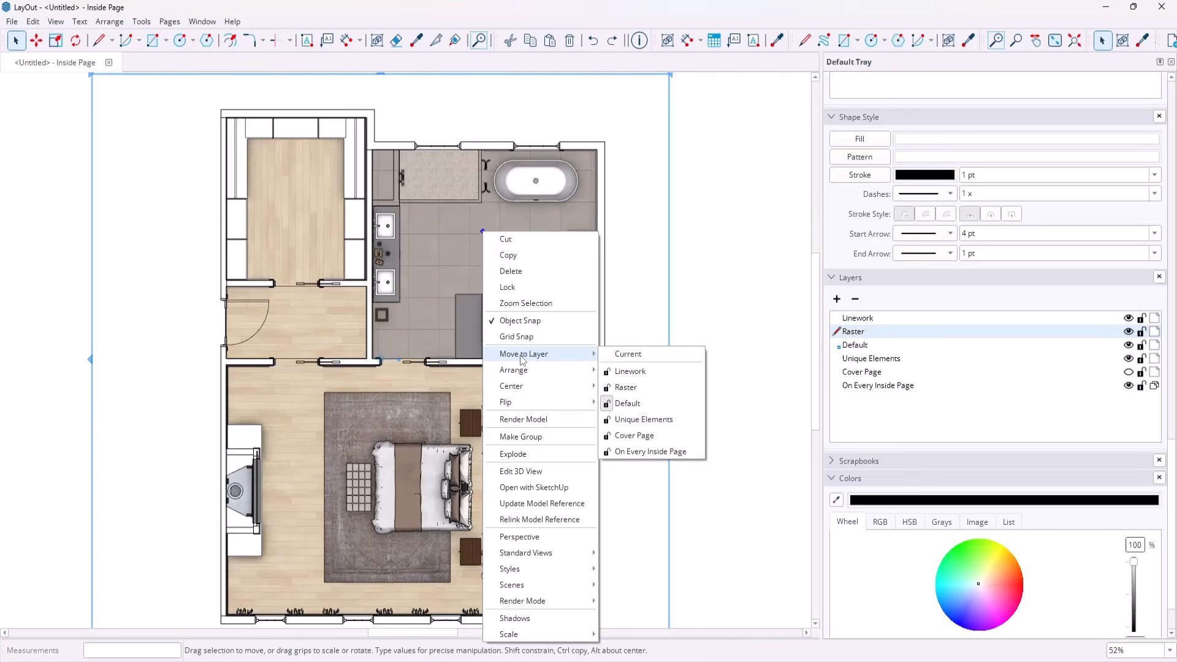
left_click(625, 387)
left_click(485, 255)
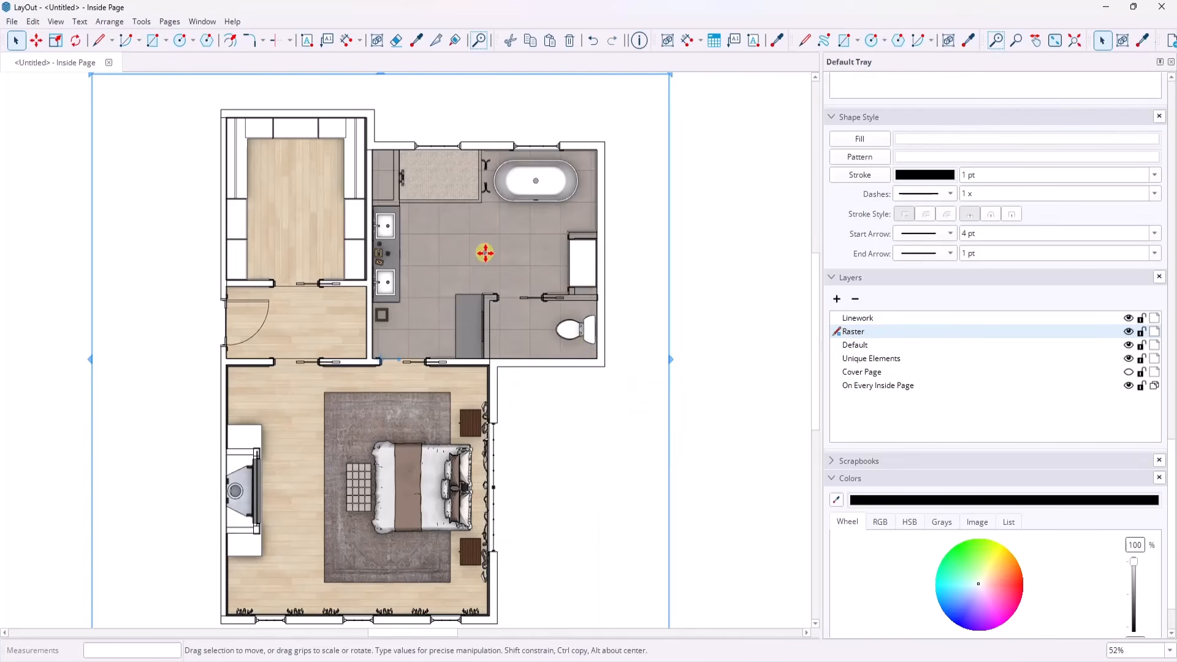
right_click(478, 232)
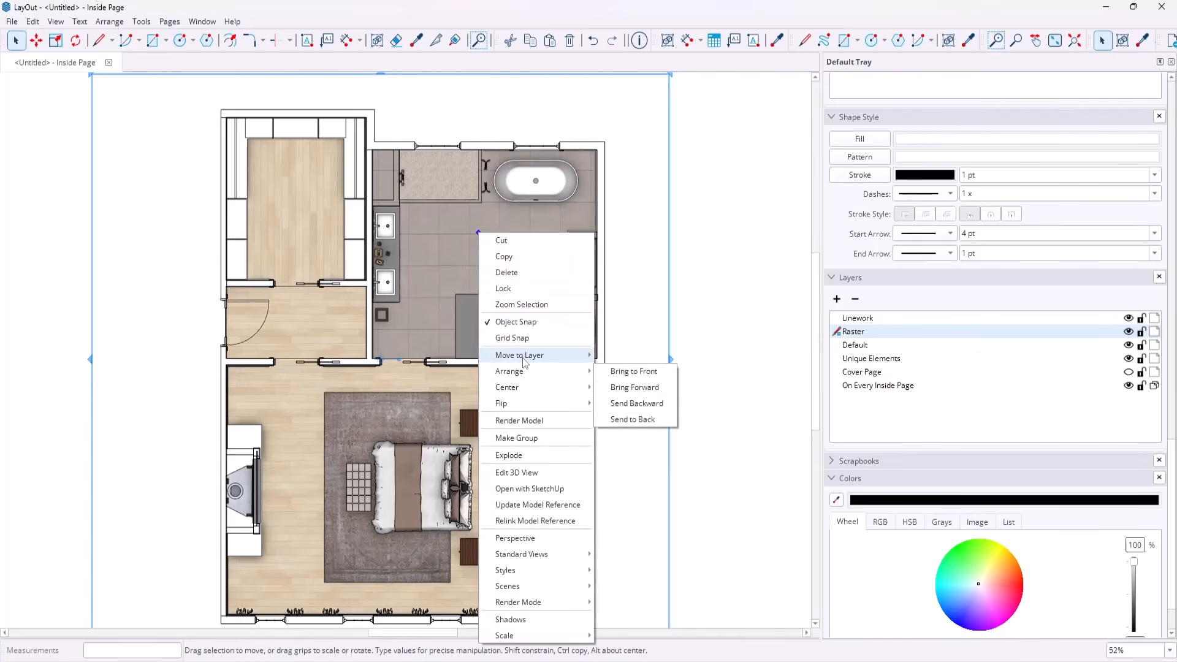
mouse_move(523, 358)
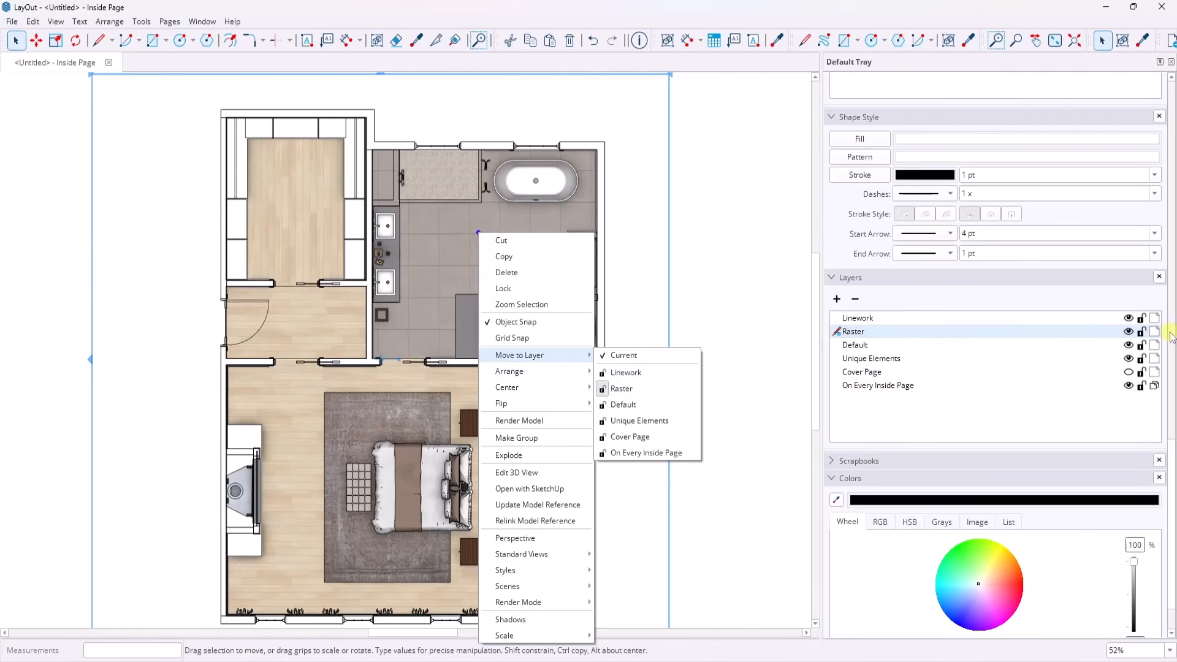
Step: Lock the Raster layer and test the lock by trying to move the furnishings viewport
left_click(1142, 332)
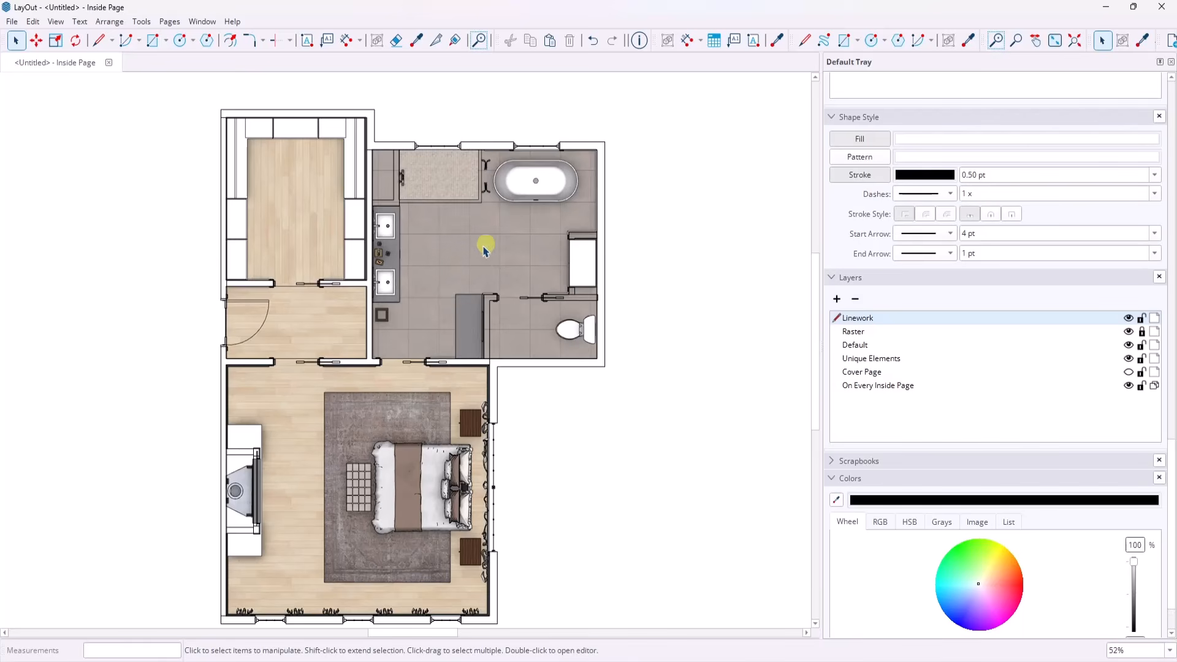
left_click_drag(473, 234, 408, 291)
left_click_drag(307, 168, 289, 206)
Step: Try shifting the PlanLinework viewport off the furnishings, undo the move, and deselect the viewport
left_click(603, 197)
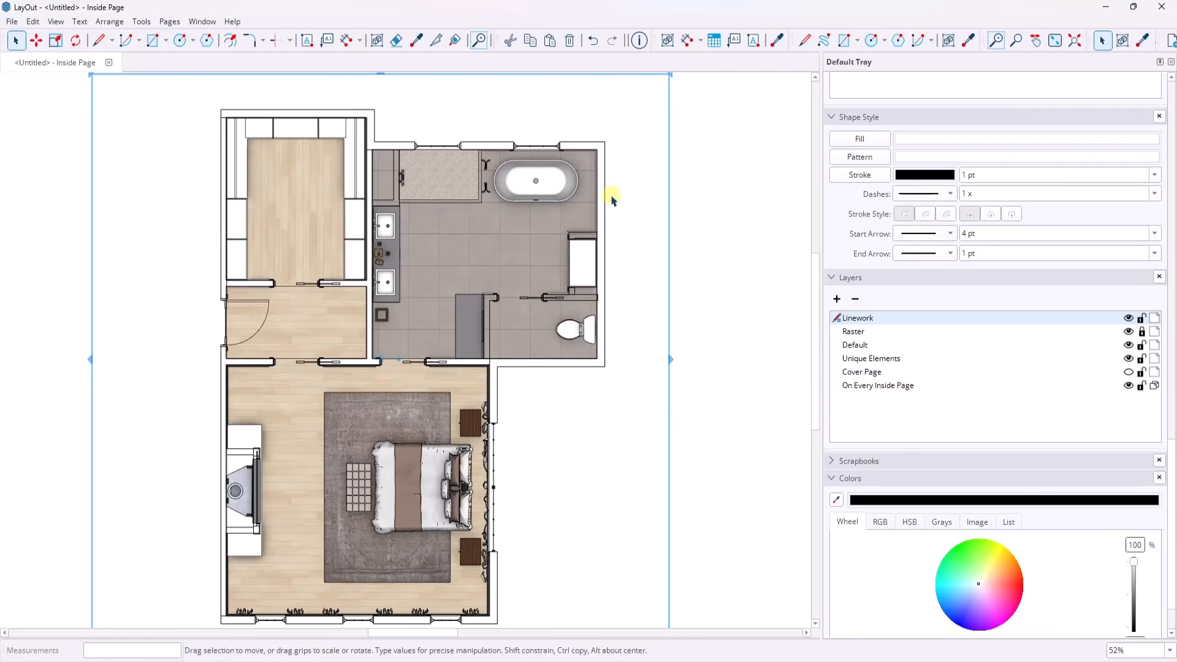
mouse_move(607, 196)
left_mouse_down()
mouse_move(618, 187)
mouse_move(621, 198)
left_mouse_up()
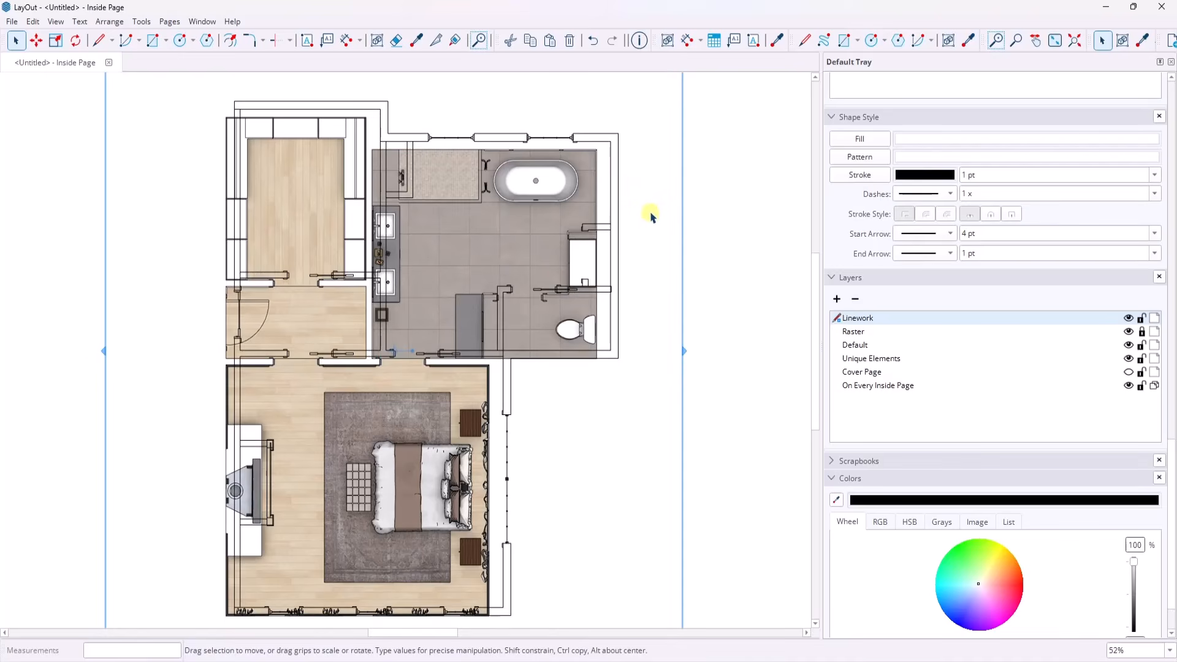
key("ctrl+z")
left_click(705, 224)
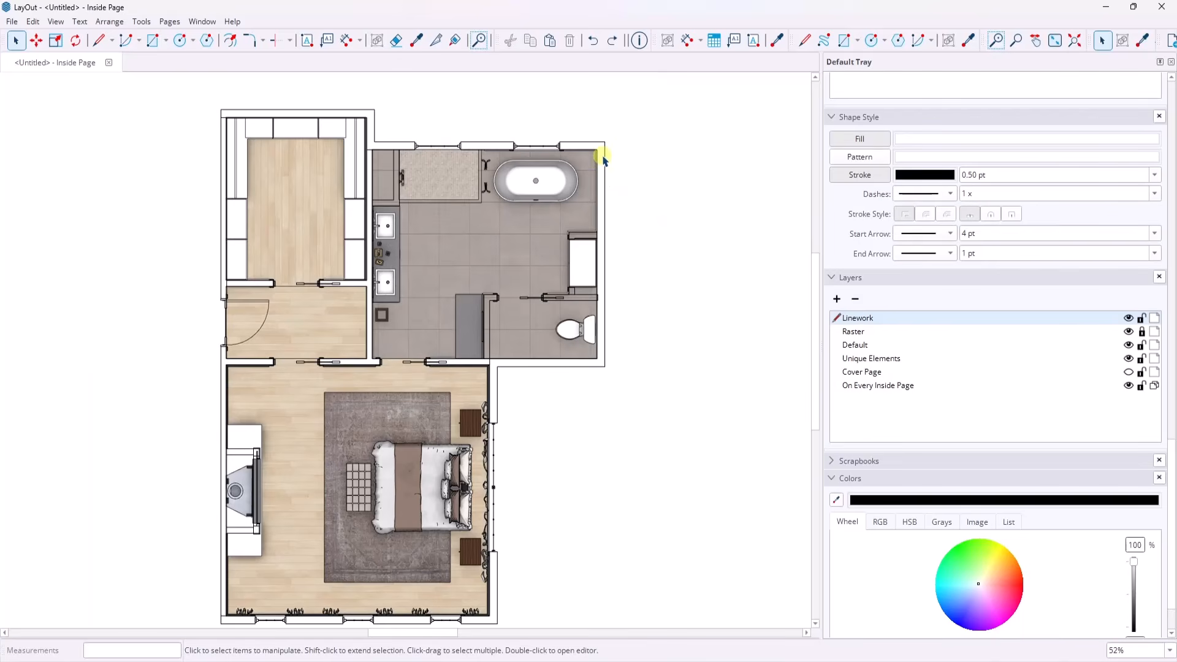
Step: Lock the Linework layer and test the lock by trying to select and move the wall lines
left_click(1141, 318)
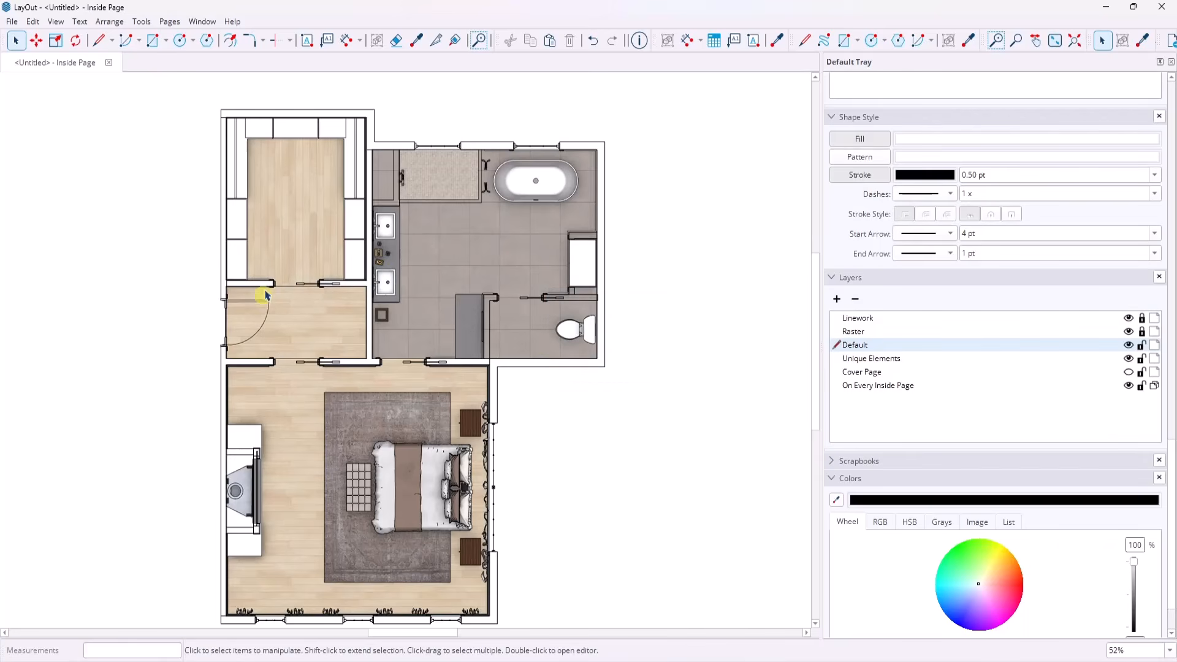
left_click_drag(218, 255, 114, 342)
left_click(599, 239)
left_click(765, 217)
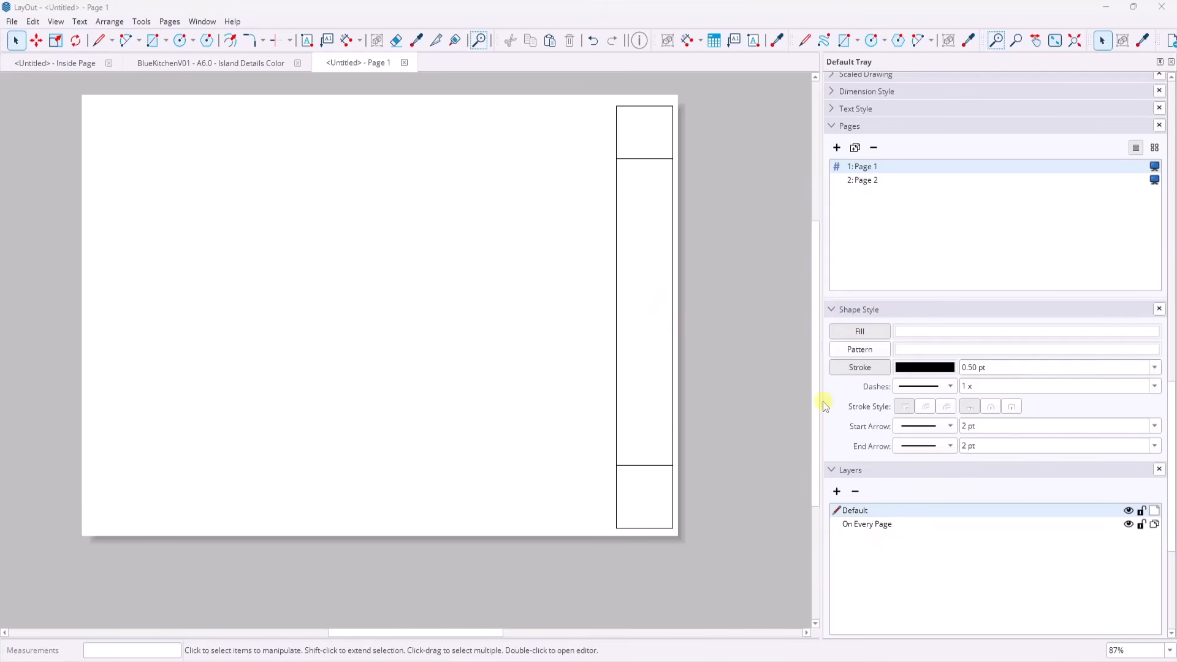
Step: Compare Page 1 and Page 2 of the title block document, collapsing the Shape Style settings to reach the layers
scroll(743, 349, "down", 1)
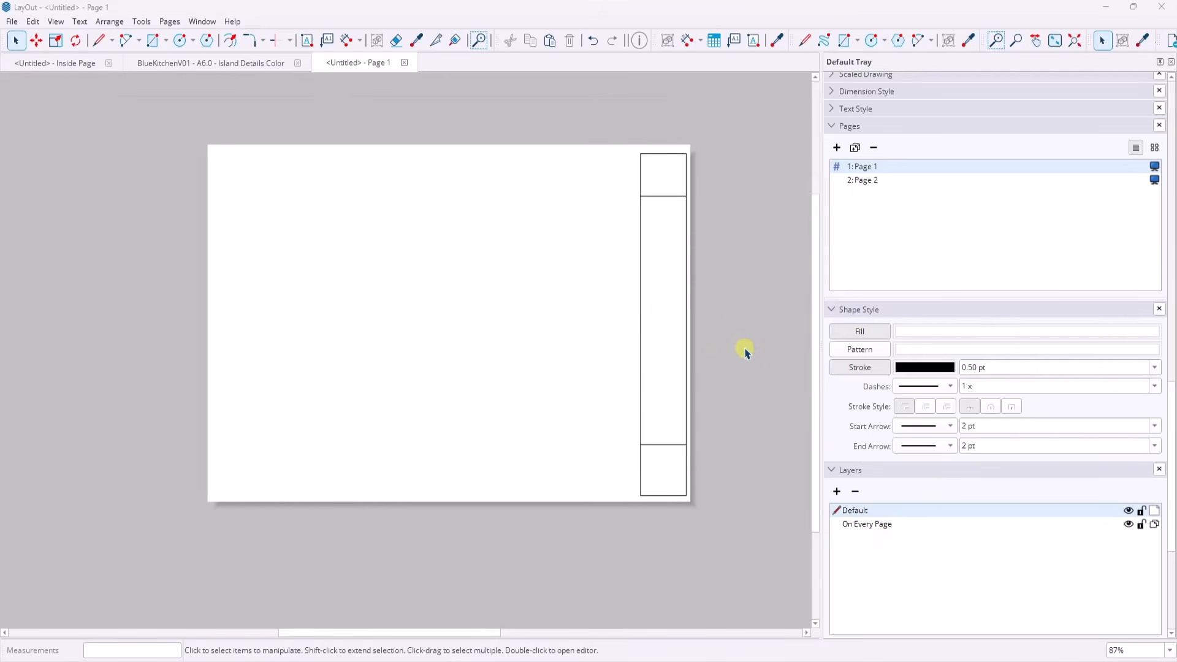
scroll(744, 349, "up", 2)
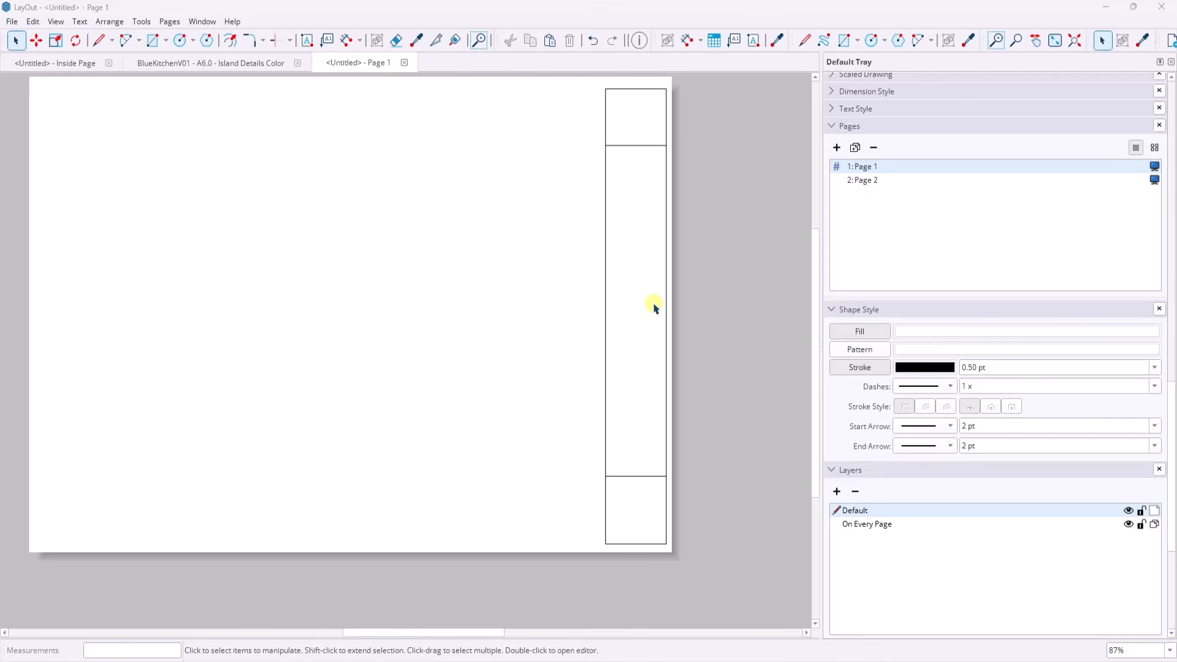
left_click(861, 180)
left_click(858, 166)
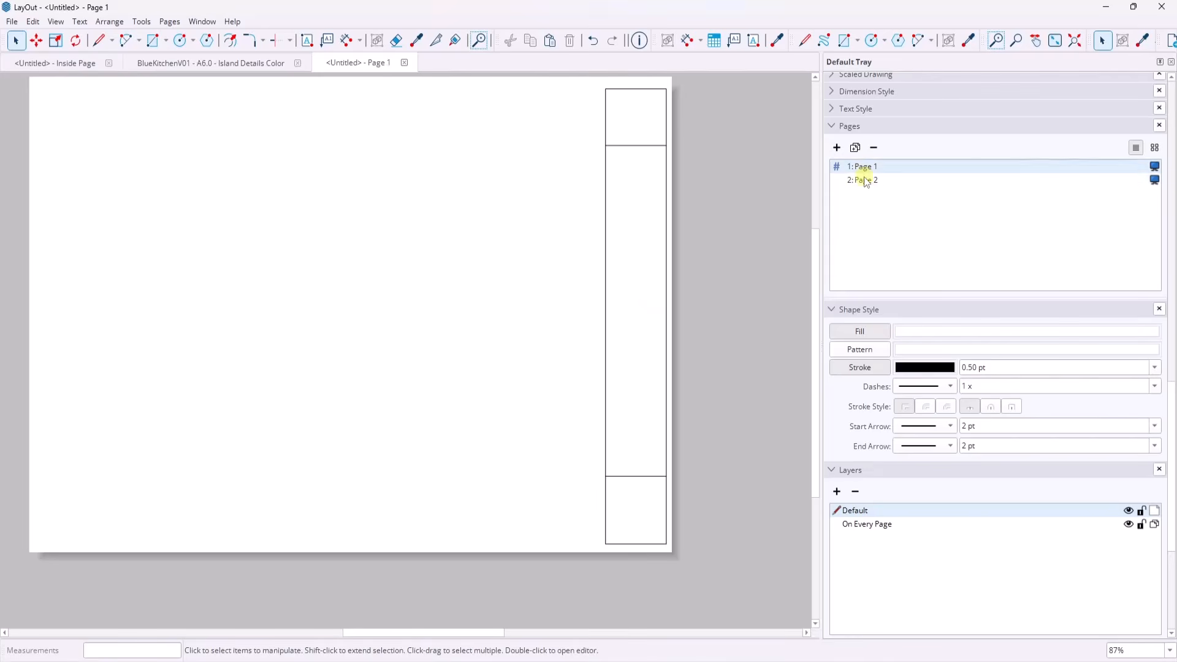
left_click(864, 181)
left_click(829, 311)
left_click(862, 169)
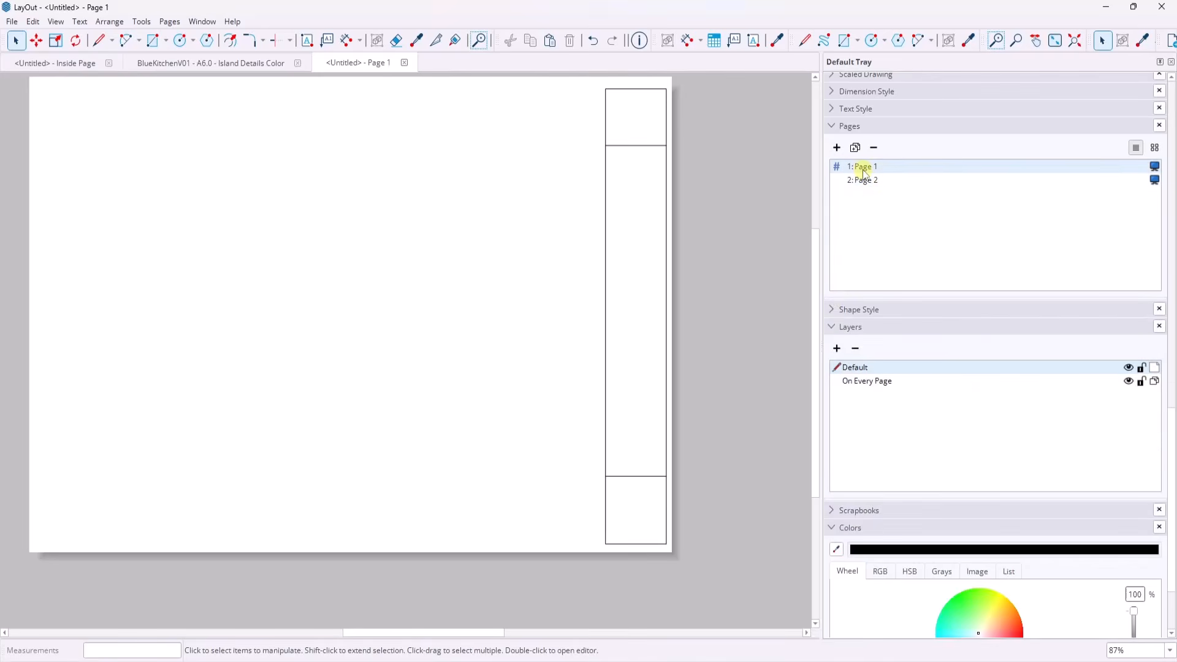
left_click(864, 180)
Step: Duplicate Page 1, select the title block outline on the copy, and delete the duplicated page
left_click(860, 166)
left_click(855, 148)
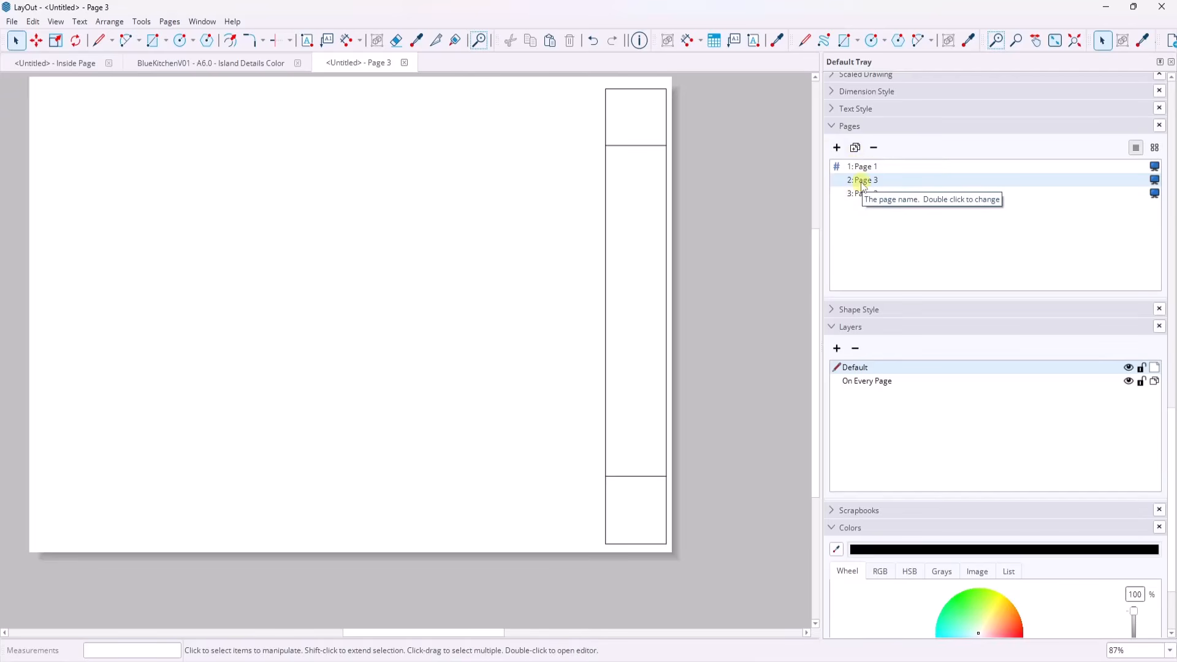
left_click(606, 163)
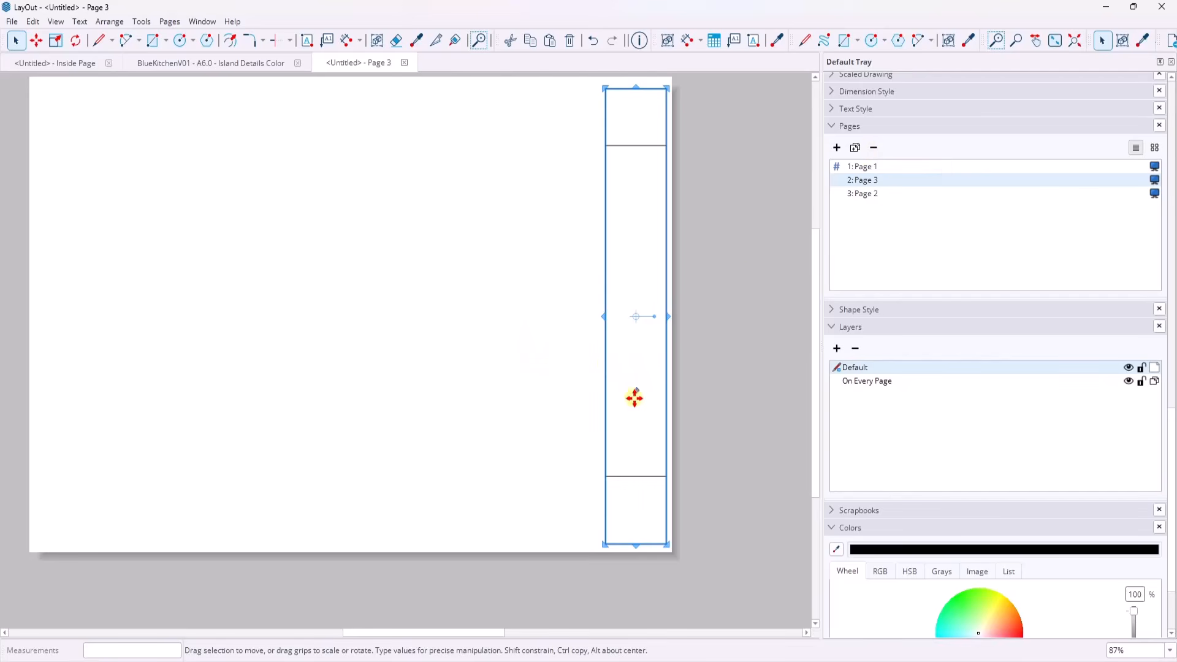
left_click(874, 148)
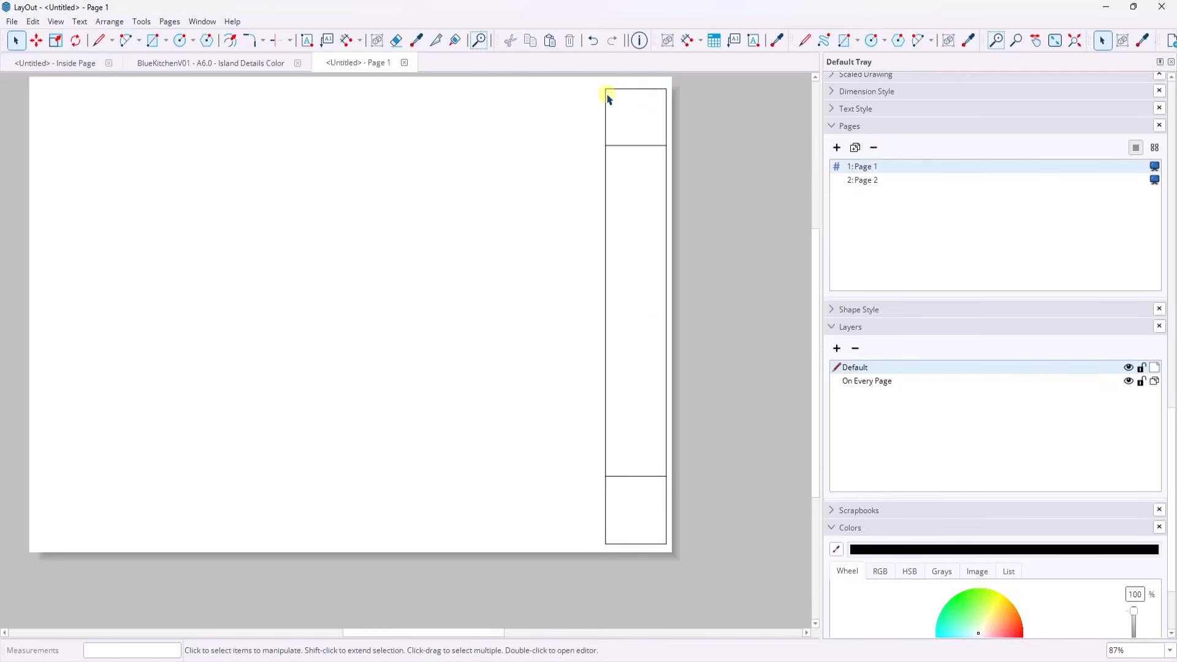
Step: Check Page 2 against Page 1, and add a new layer named Title Block Shapes
left_click(864, 181)
left_click(863, 171)
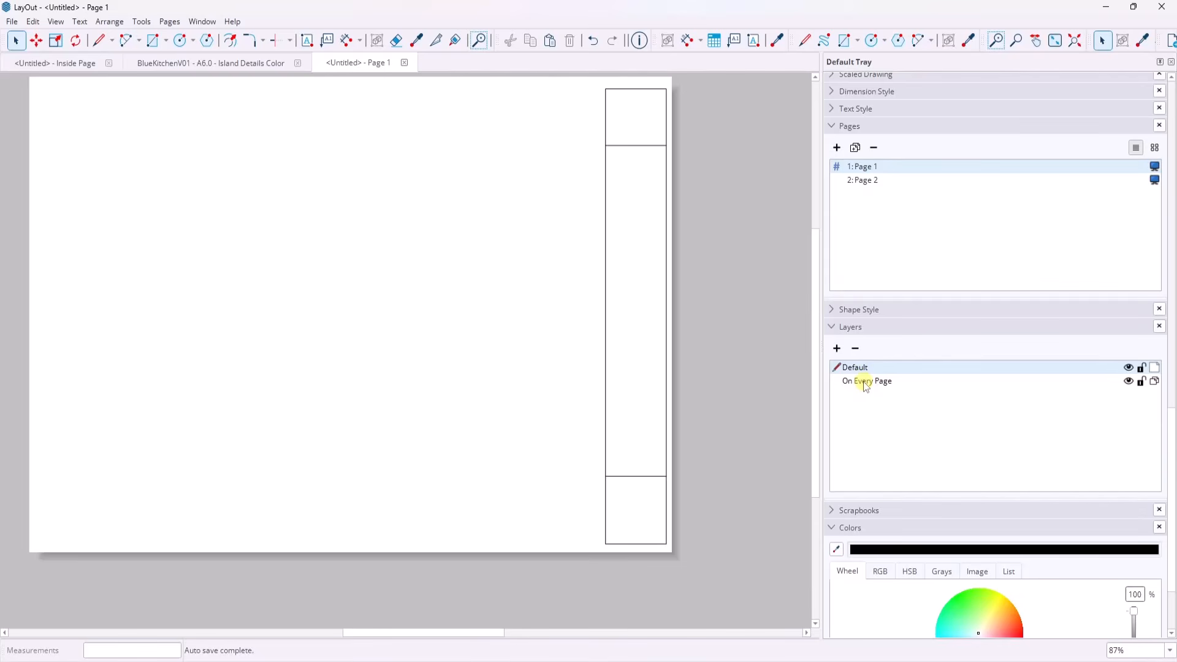
left_click(837, 349)
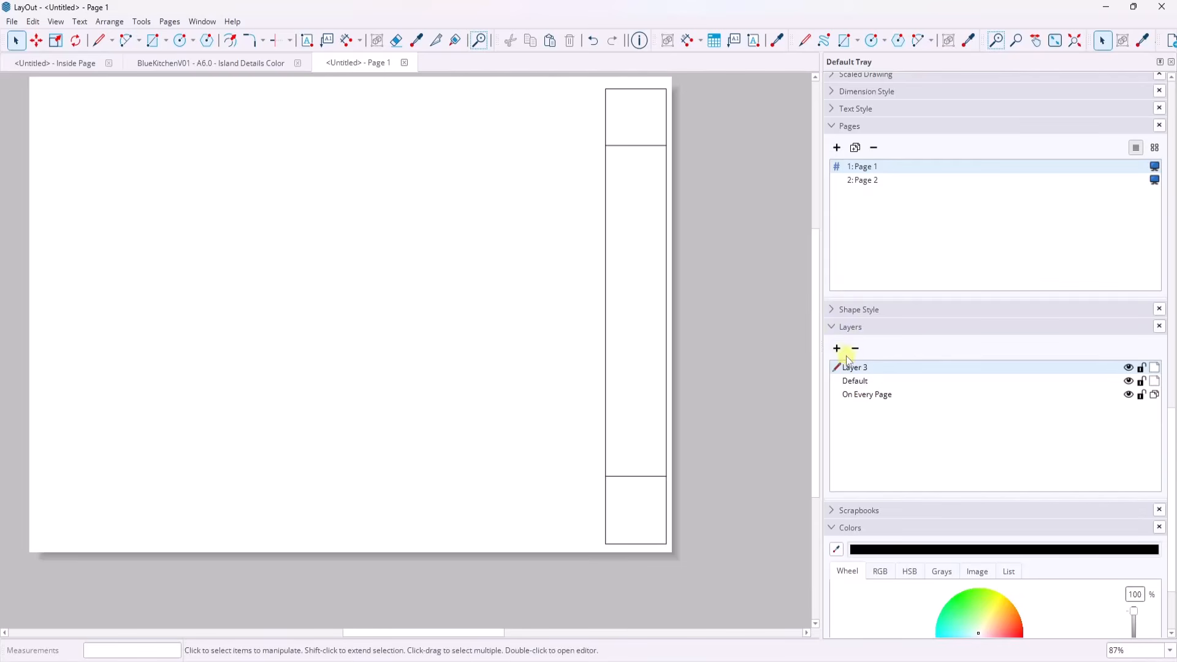
double_click(854, 368)
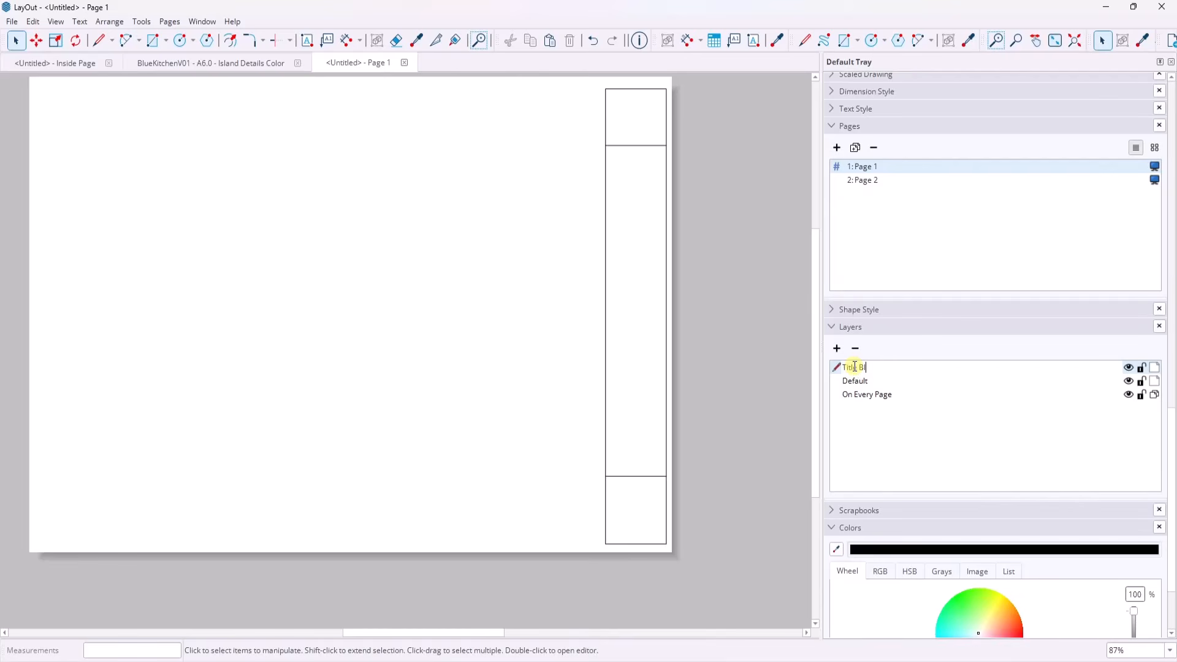
type("Title Block Shapes")
key("Return")
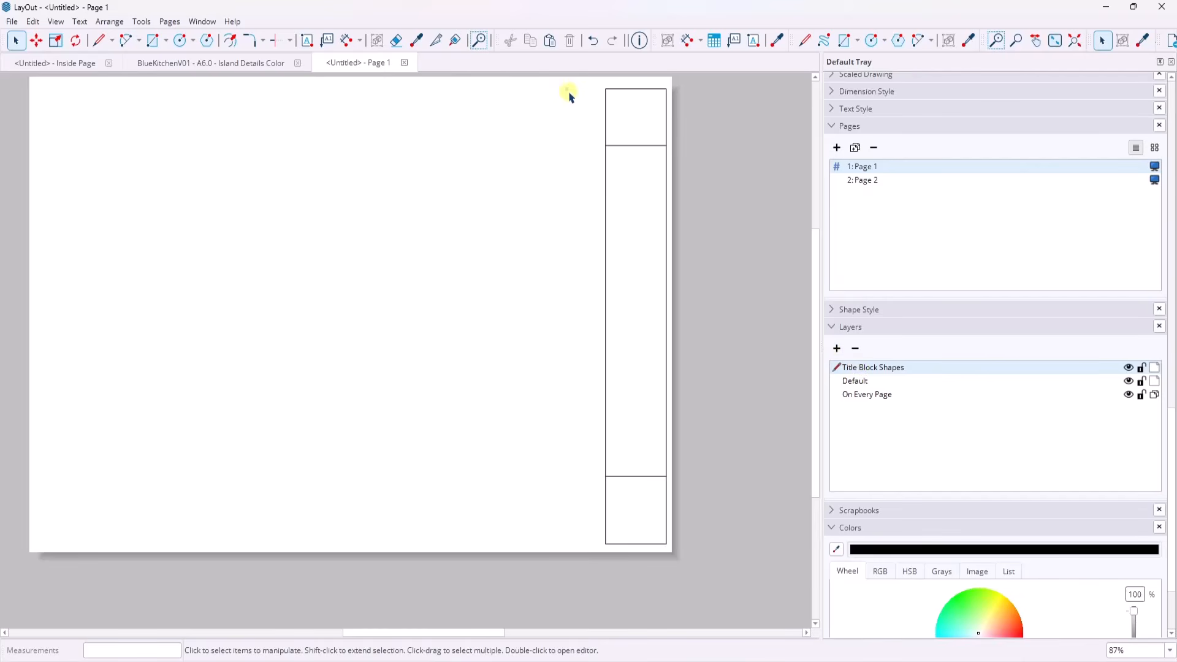
Step: Move all the title block rectangles on Page 1 to the Title Block Shapes layer and check Page 2
left_click_drag(565, 88, 687, 606)
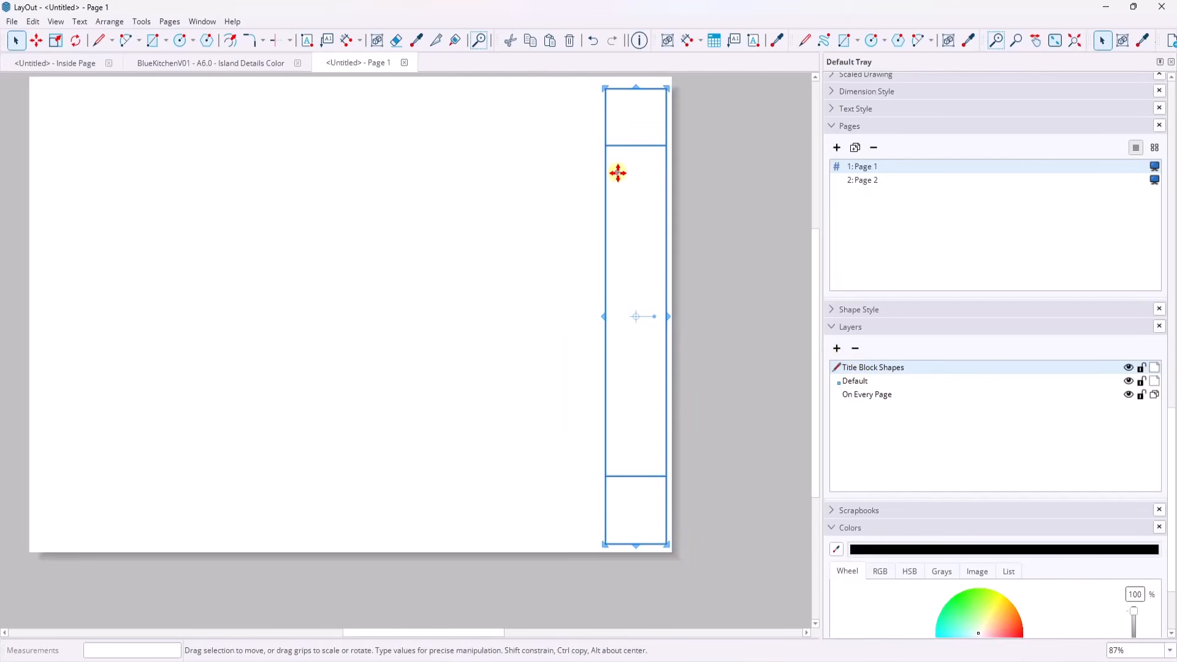
right_click(617, 174)
mouse_move(645, 295)
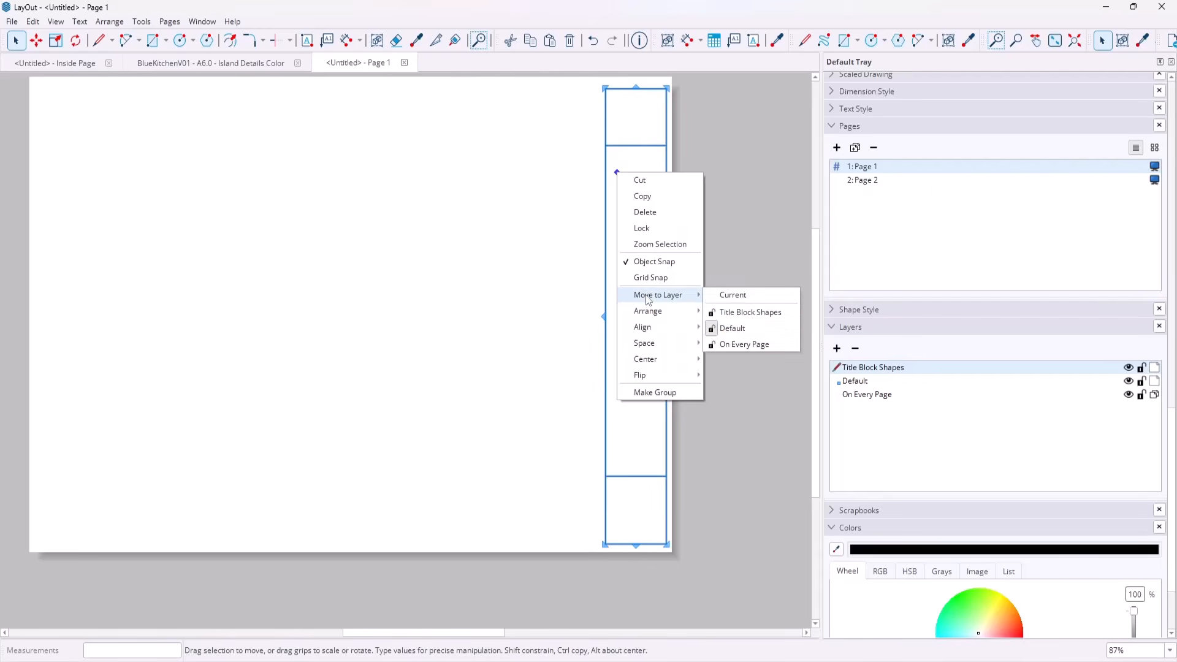
left_click(751, 312)
left_click(728, 258)
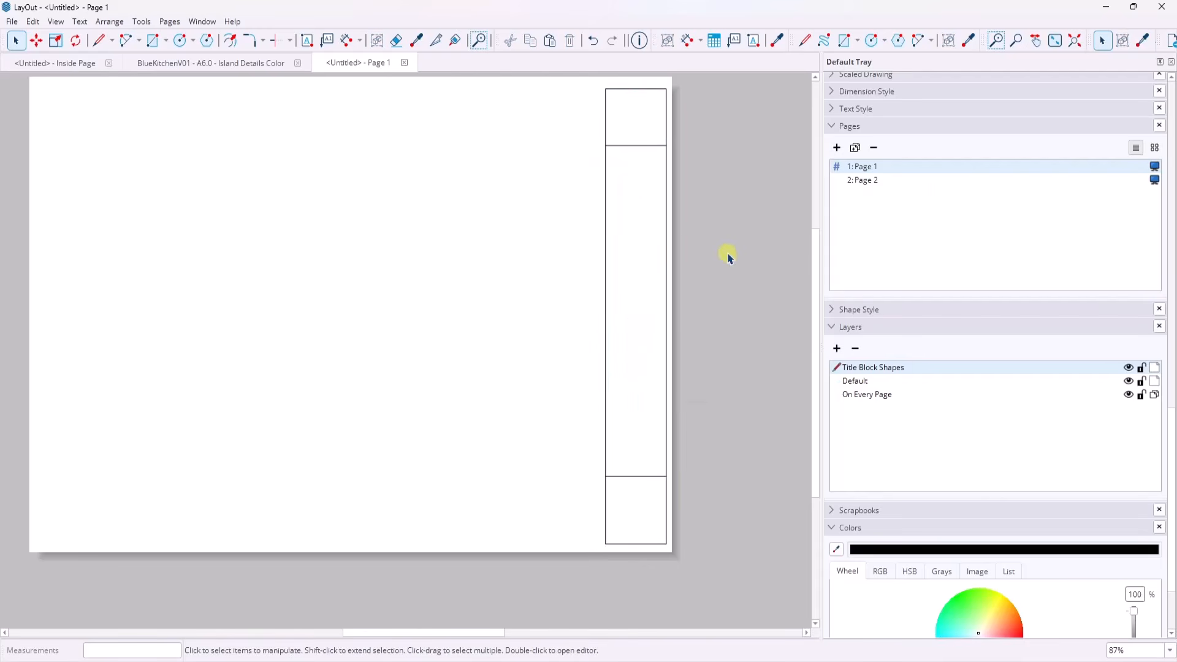
left_click(861, 182)
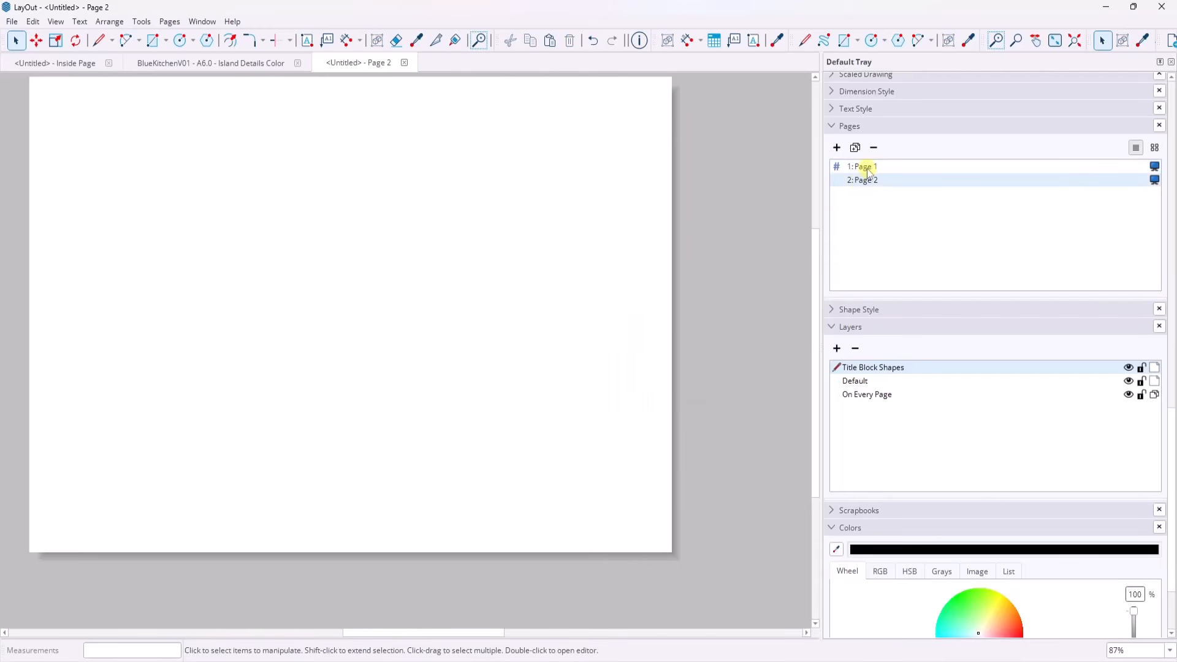
Step: Add three blank pages after Page 2, and share the Title Block Shapes layer across all pages from Page 1
left_click(837, 148)
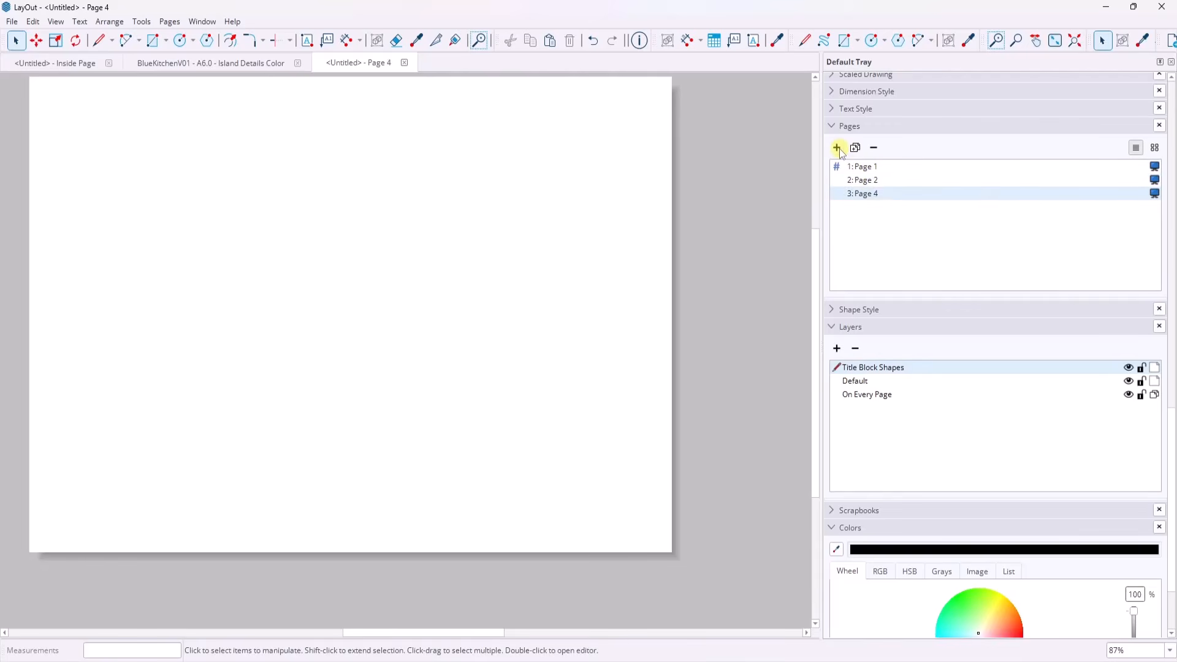
left_click(837, 147)
left_click(838, 147)
left_click(865, 206)
left_click(861, 167)
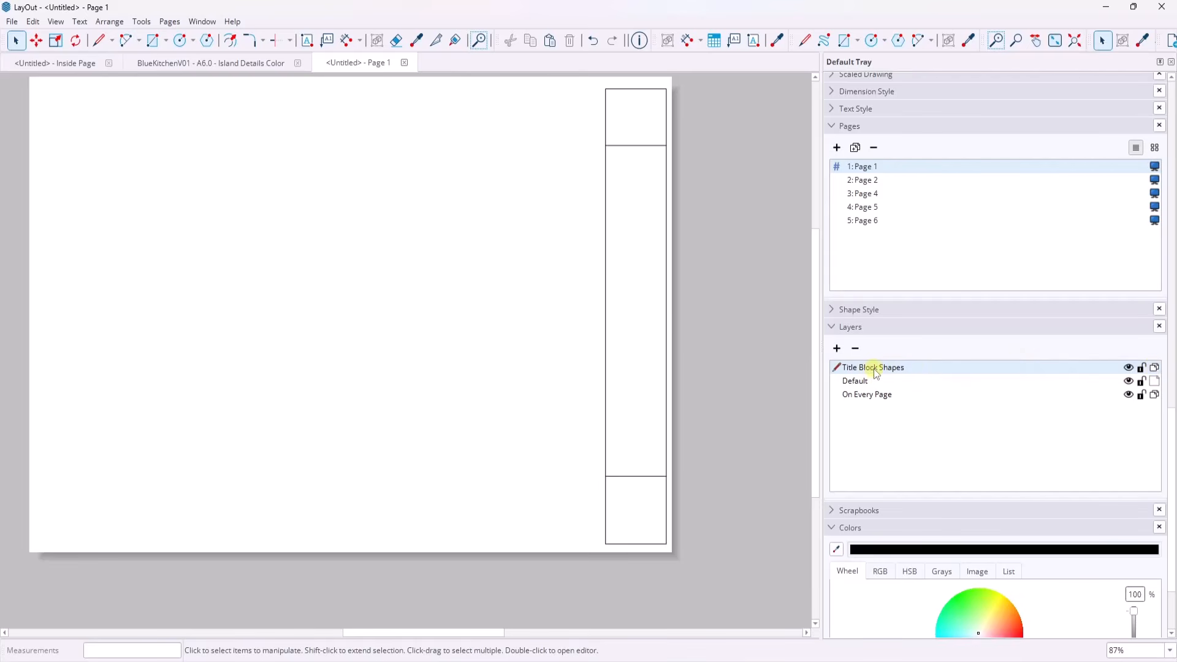
Step: Check each page from Page 1 to Page 6 for the shared title block shapes
left_click(862, 179)
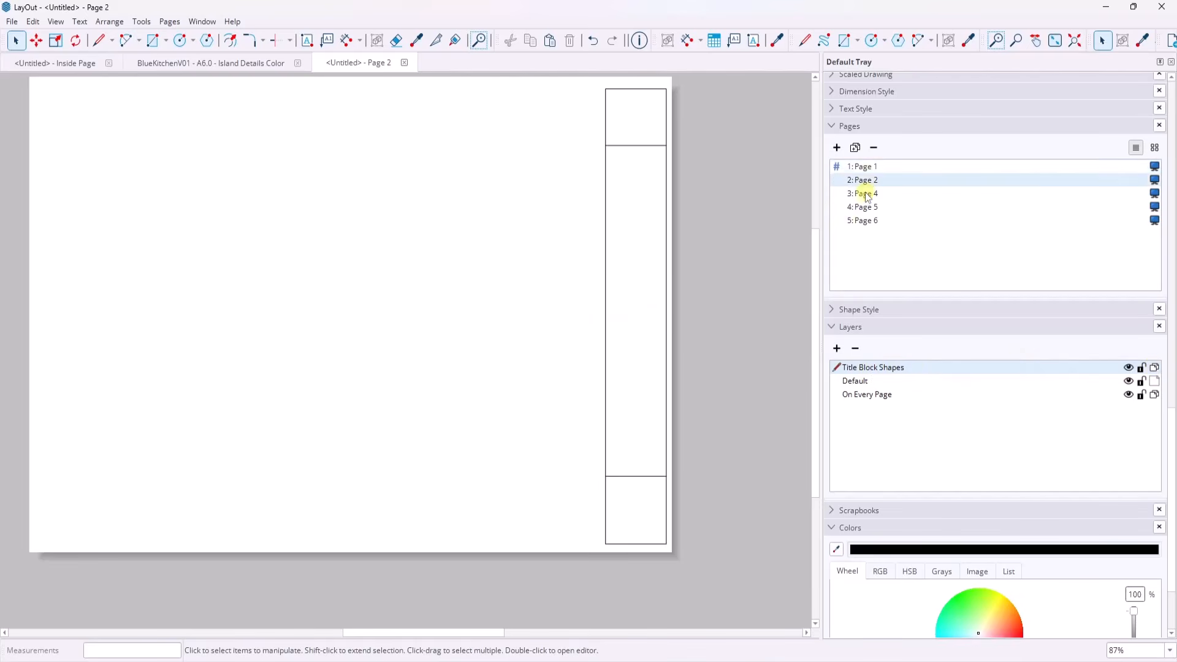
left_click(863, 194)
left_click(866, 209)
left_click(868, 222)
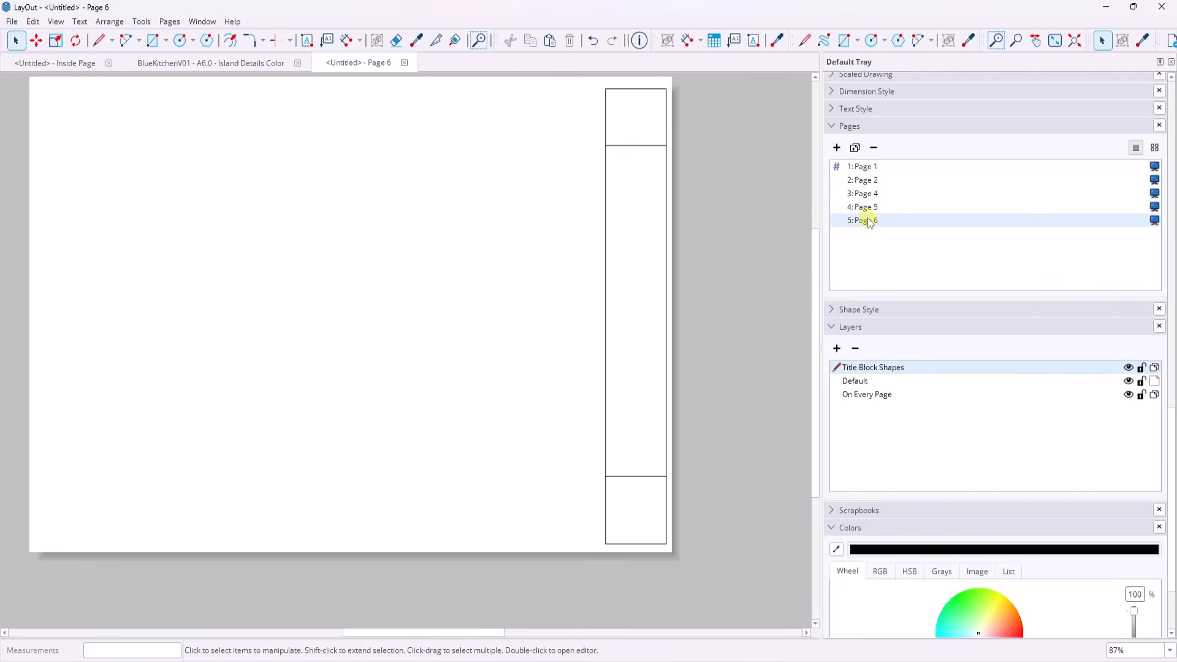
left_click(862, 167)
left_click(861, 180)
left_click(861, 167)
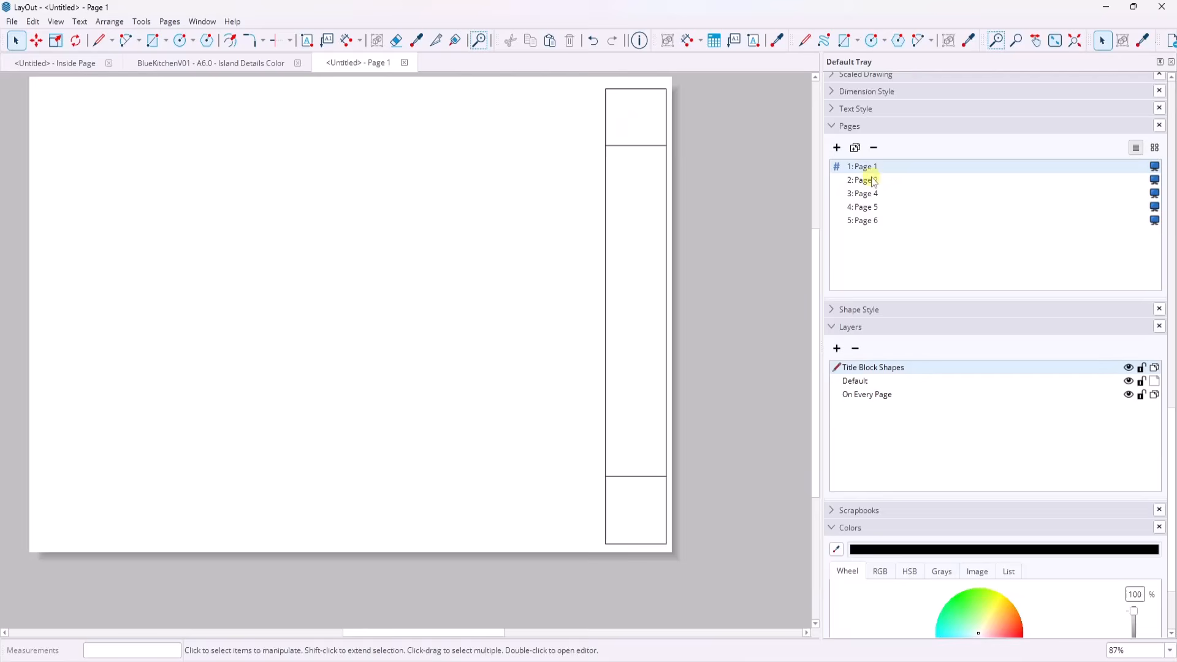
Step: Add two more pages after Page 6
left_click(865, 220)
left_click(837, 148)
left_click(837, 148)
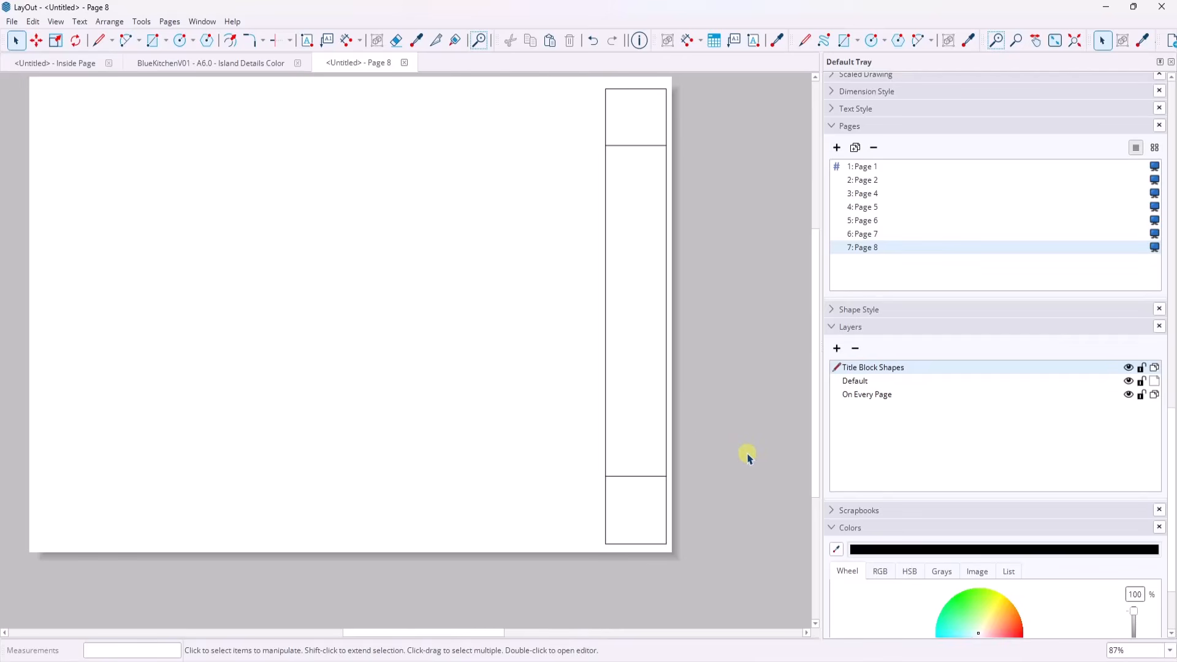
scroll(746, 454, "up", 2)
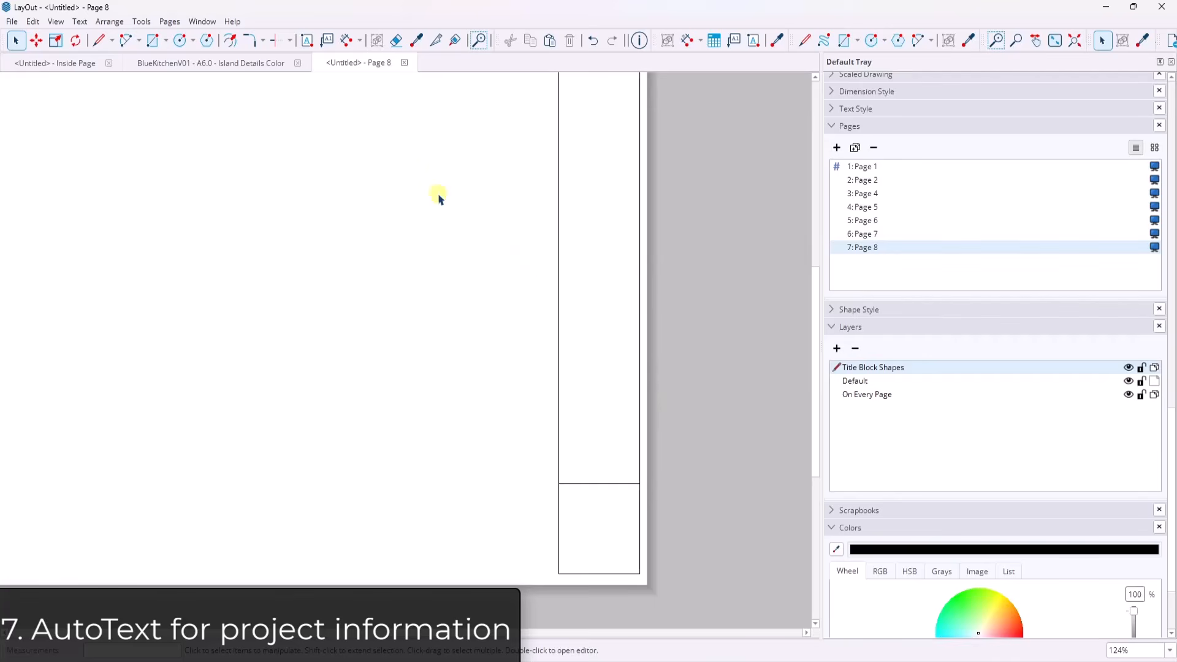
left_click(306, 40)
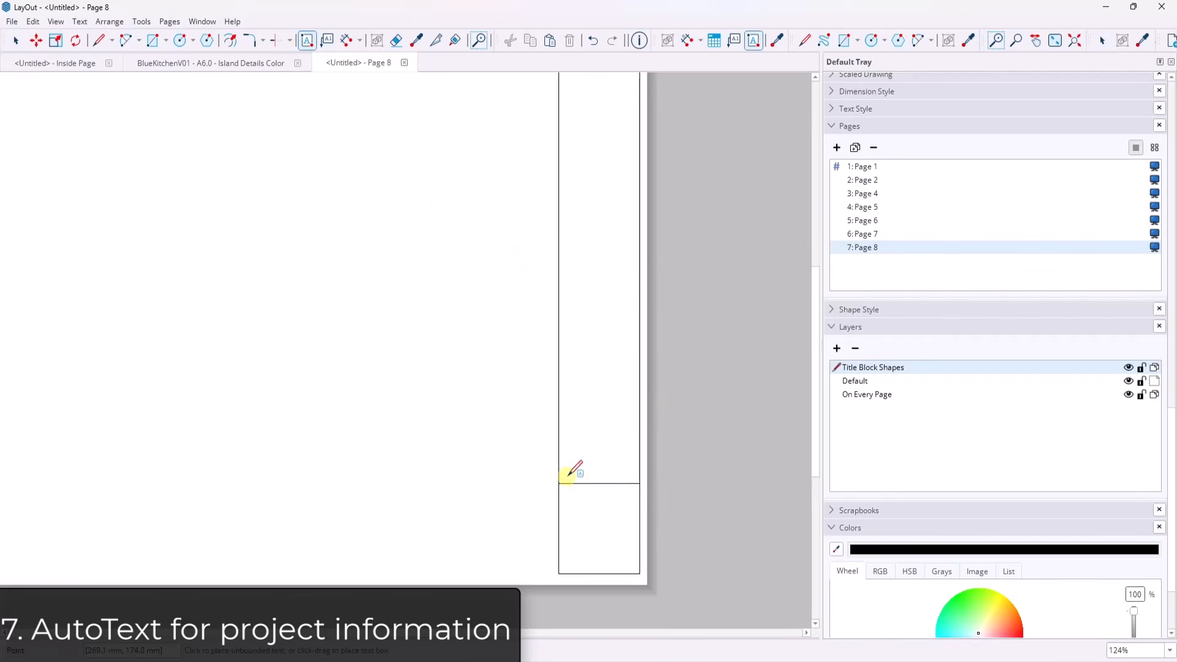
scroll(568, 452, "up", 5)
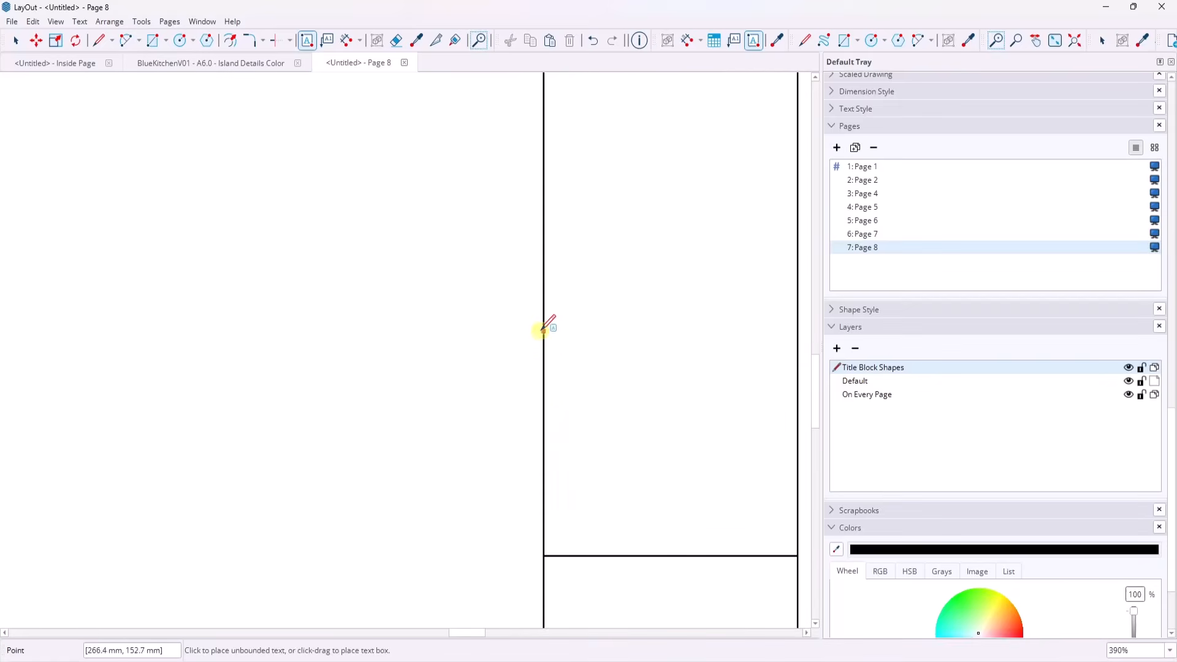
left_click_drag(557, 341, 784, 390)
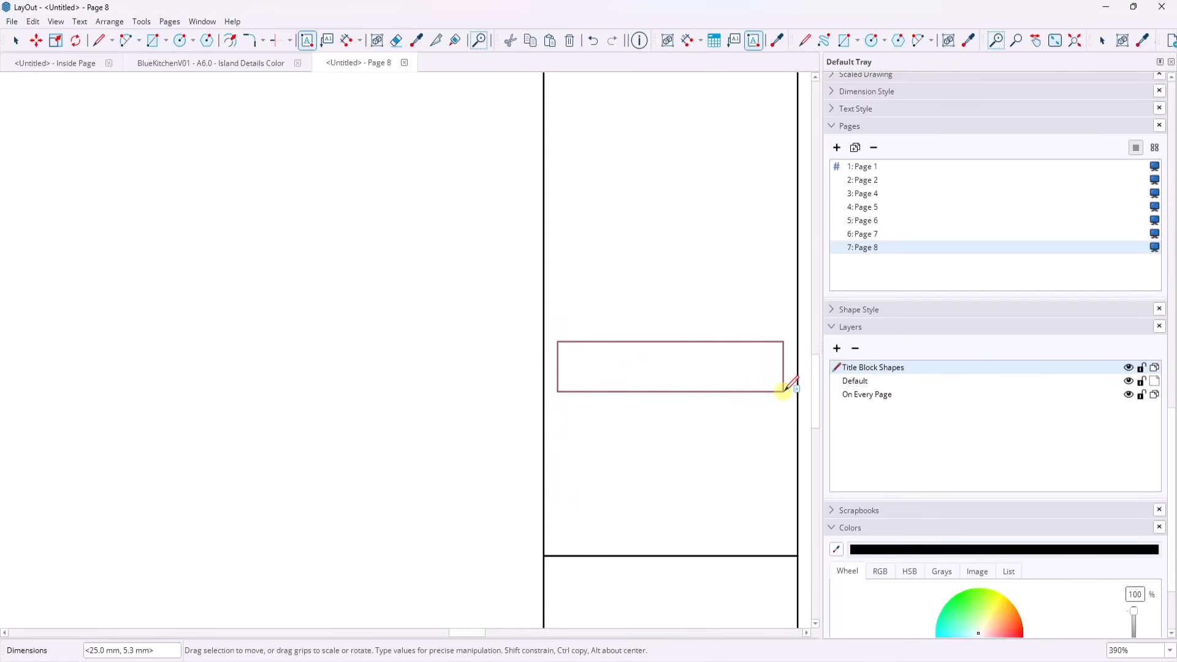
key("Escape")
key("space")
left_click(544, 364)
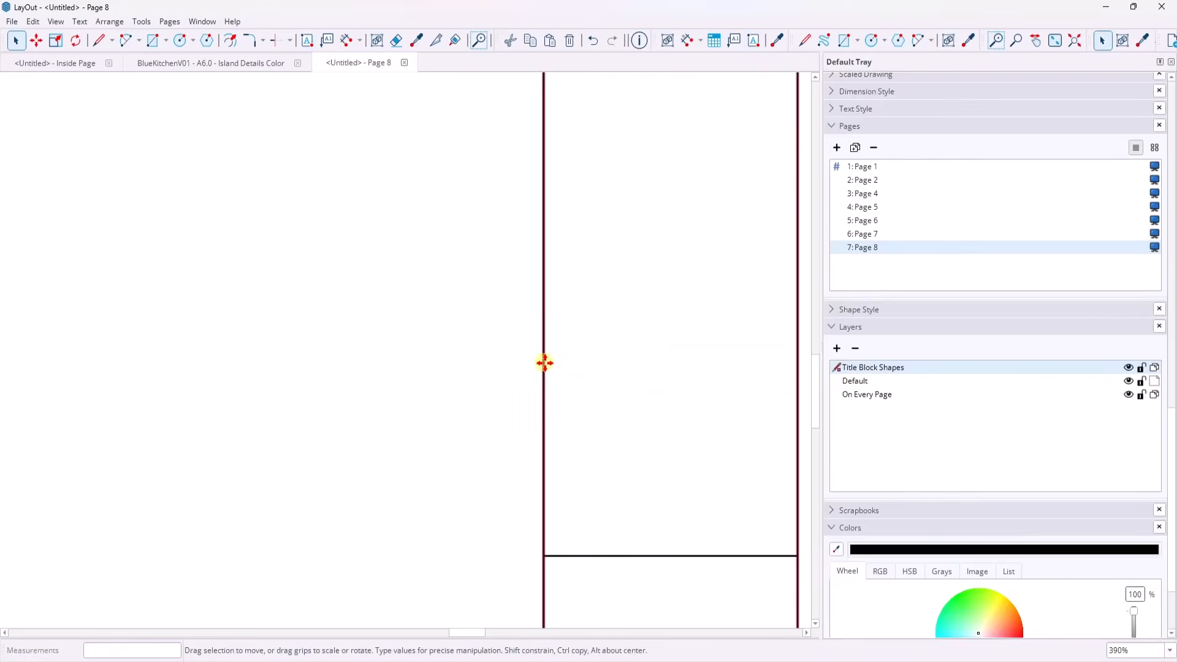
scroll(540, 358, "down", 2)
scroll(540, 359, "down", 5)
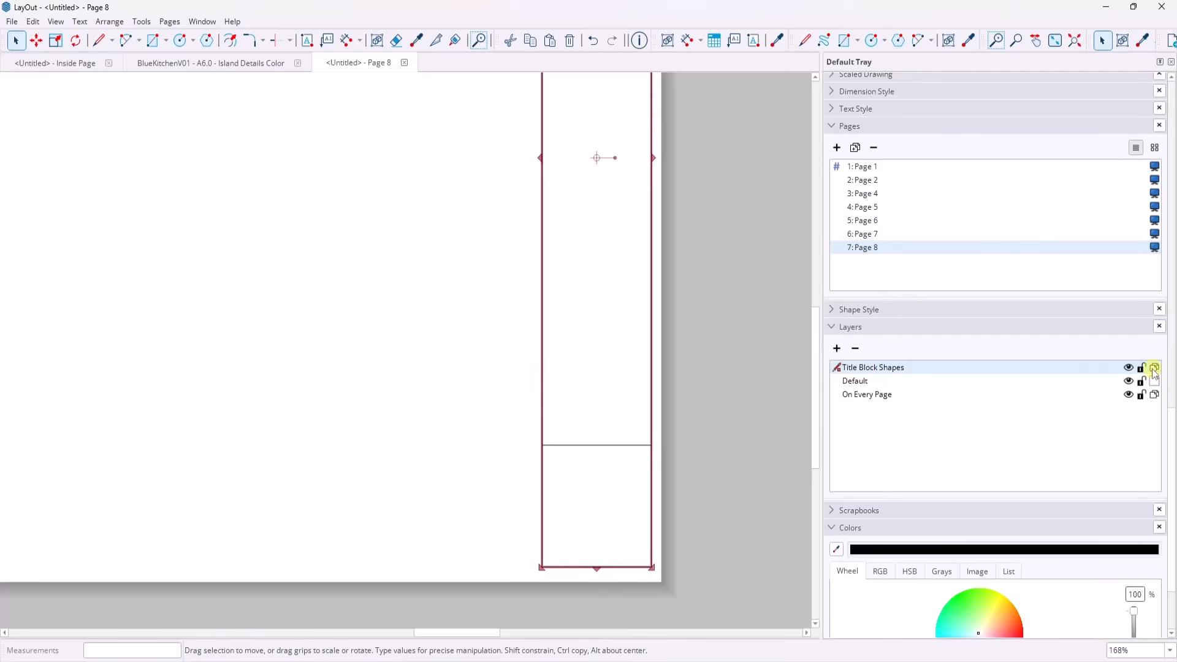
Step: Add a new layer named Title Information and share it across all pages
left_click(837, 349)
double_click(866, 368)
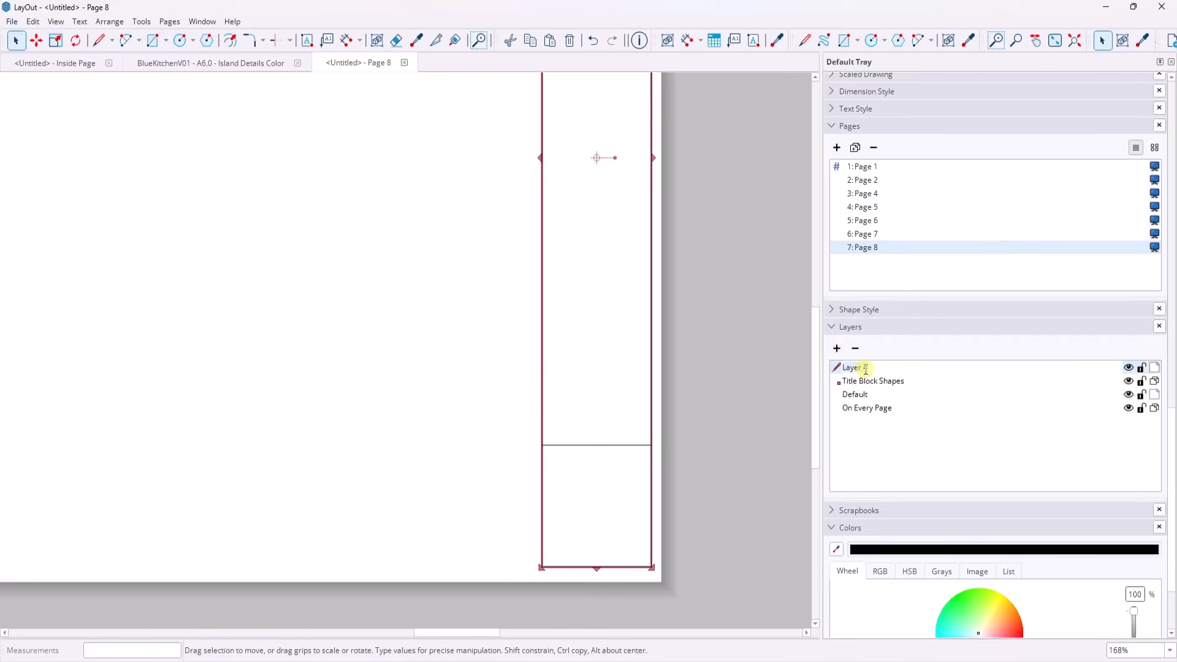
type("Title Information")
key("Return")
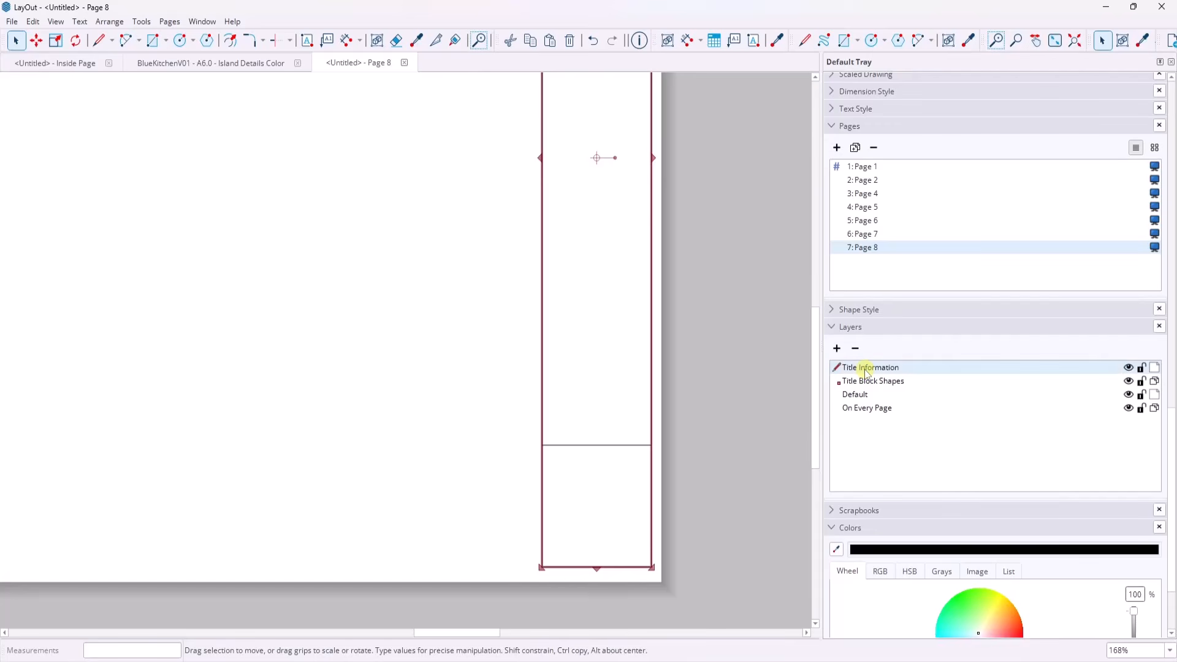
left_click(1155, 368)
left_click(696, 362)
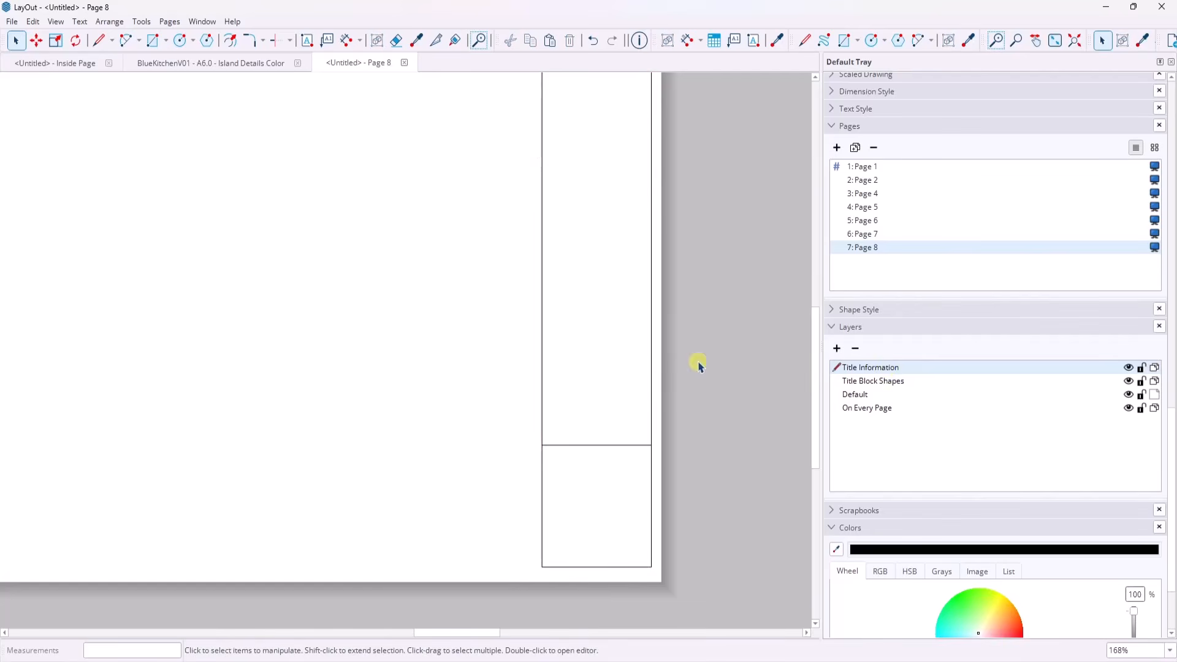
Step: On the Title Information layer, draw a text box just above the lowest title block cell and enter Sample Kitchen
left_click(867, 380)
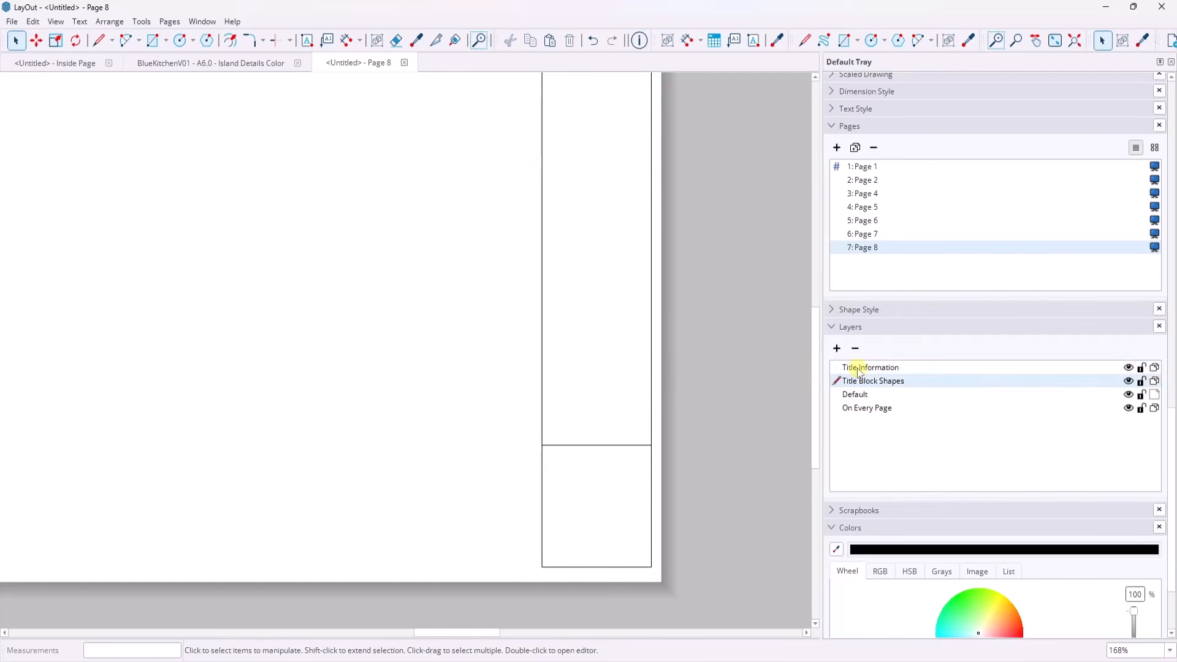
left_click(836, 369)
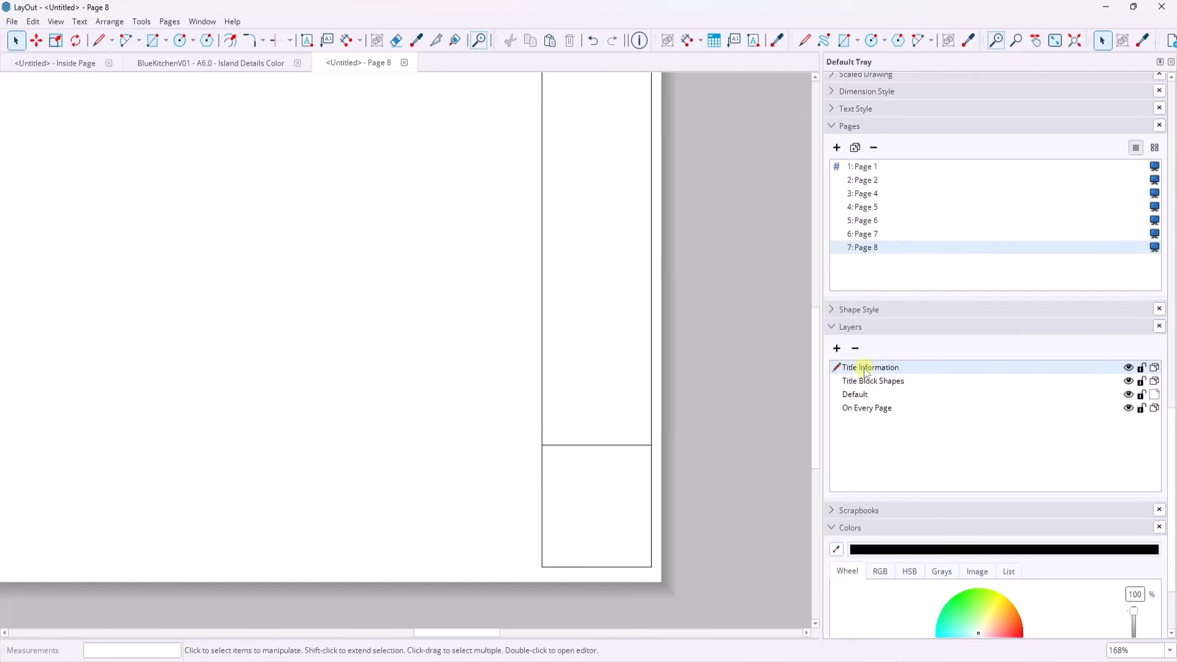
left_click(307, 41)
scroll(550, 383, "up", 4)
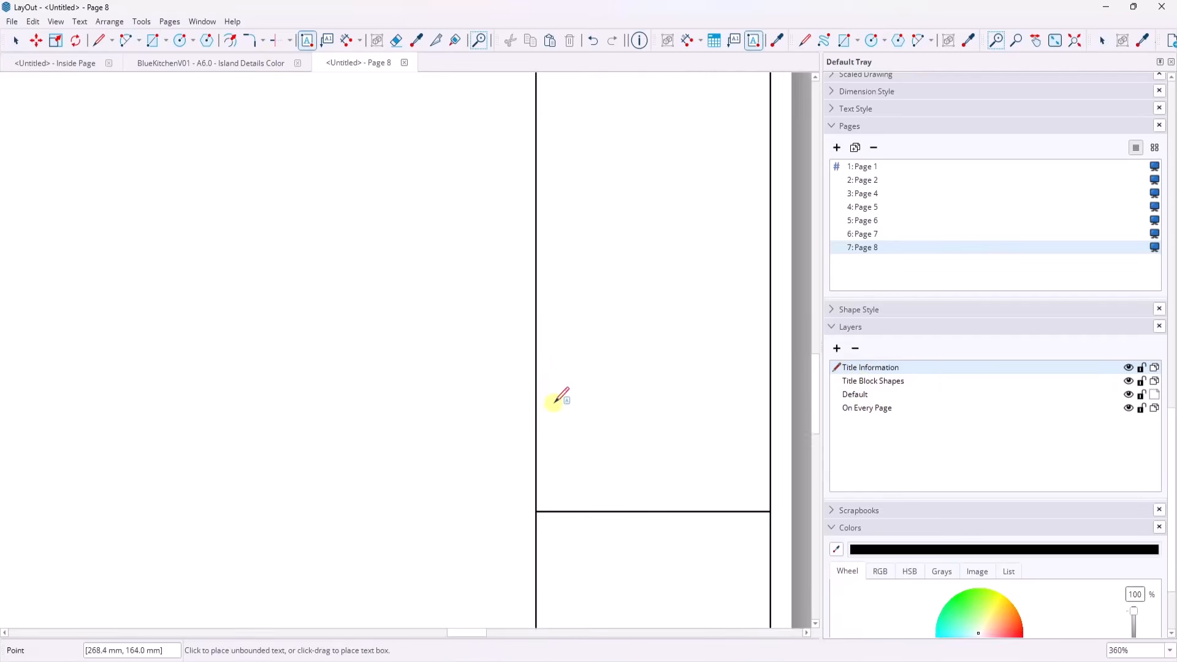
scroll(548, 399, "down", 1)
left_click_drag(542, 405, 750, 445)
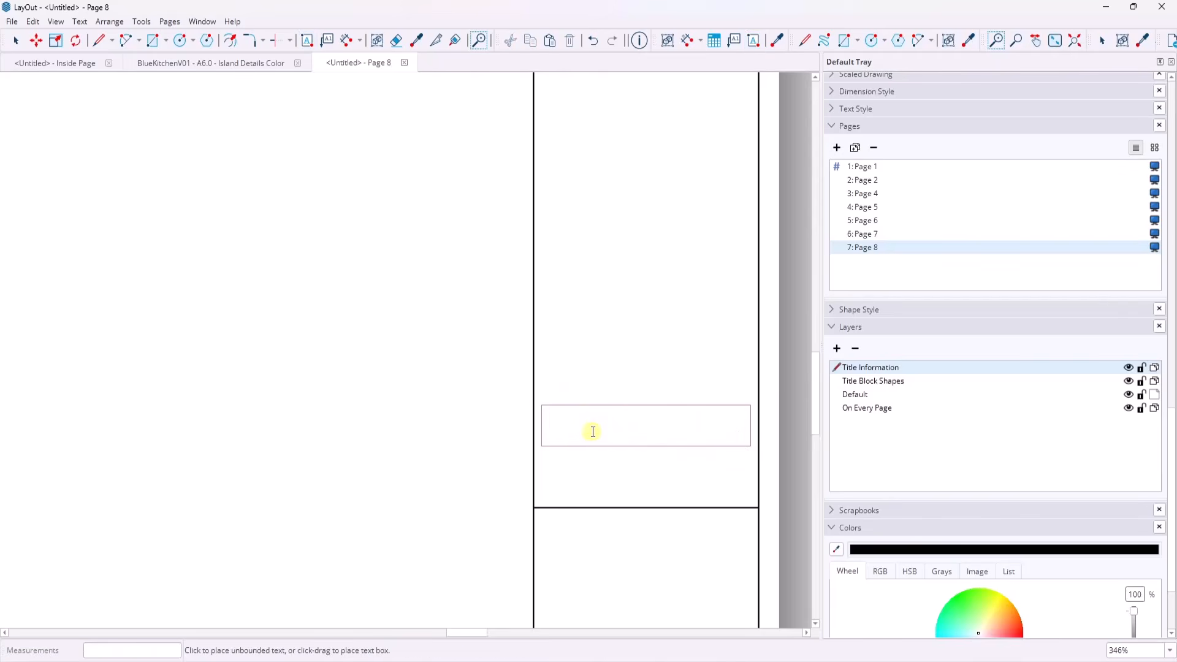
type("Same")
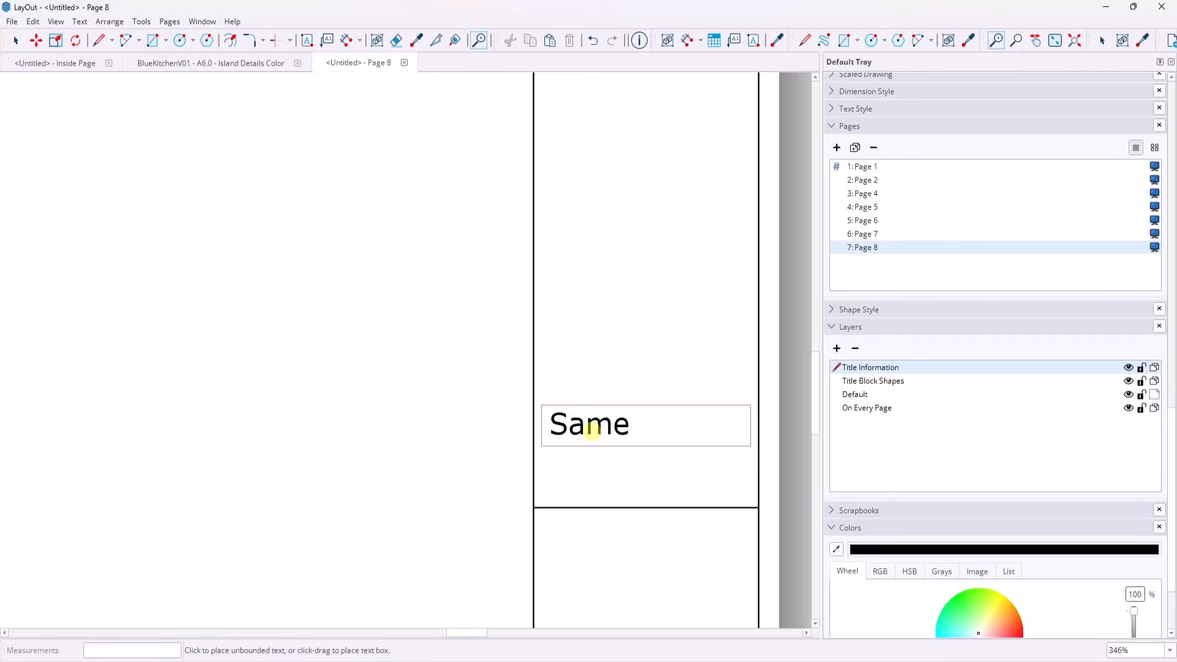
key("BackSpace")
type("ple Kit")
type("chen")
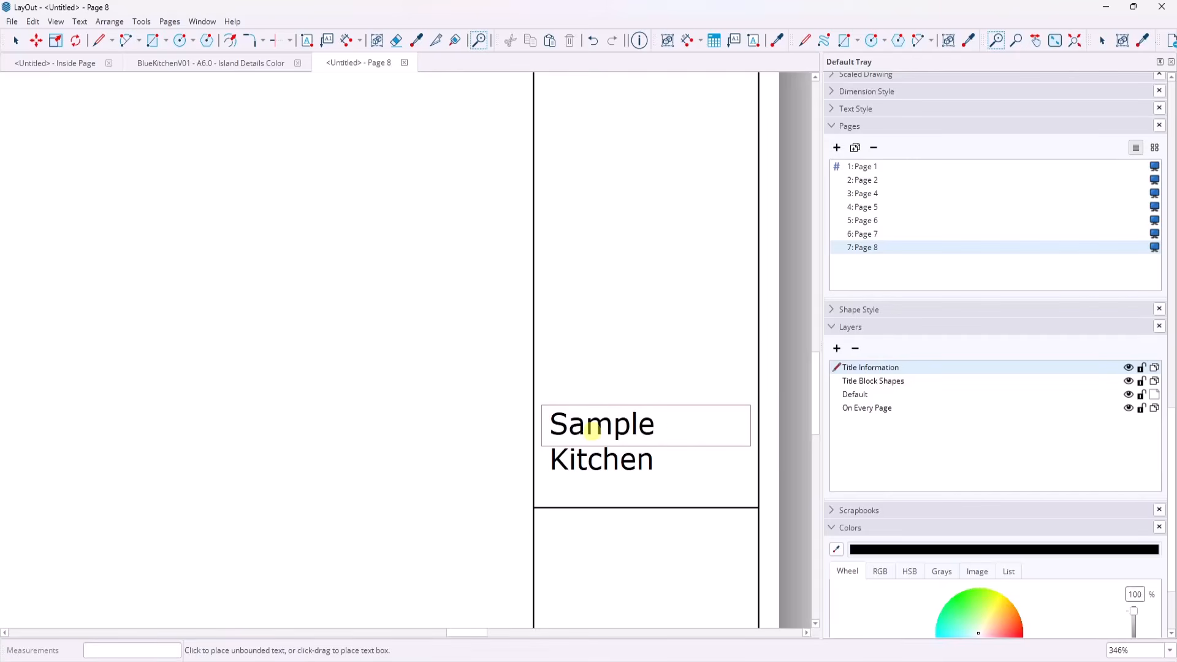
Step: Set the Sample Kitchen text size to 8 pt and finish editing it
key("ctrl+a")
scroll(943, 175, "up", 3)
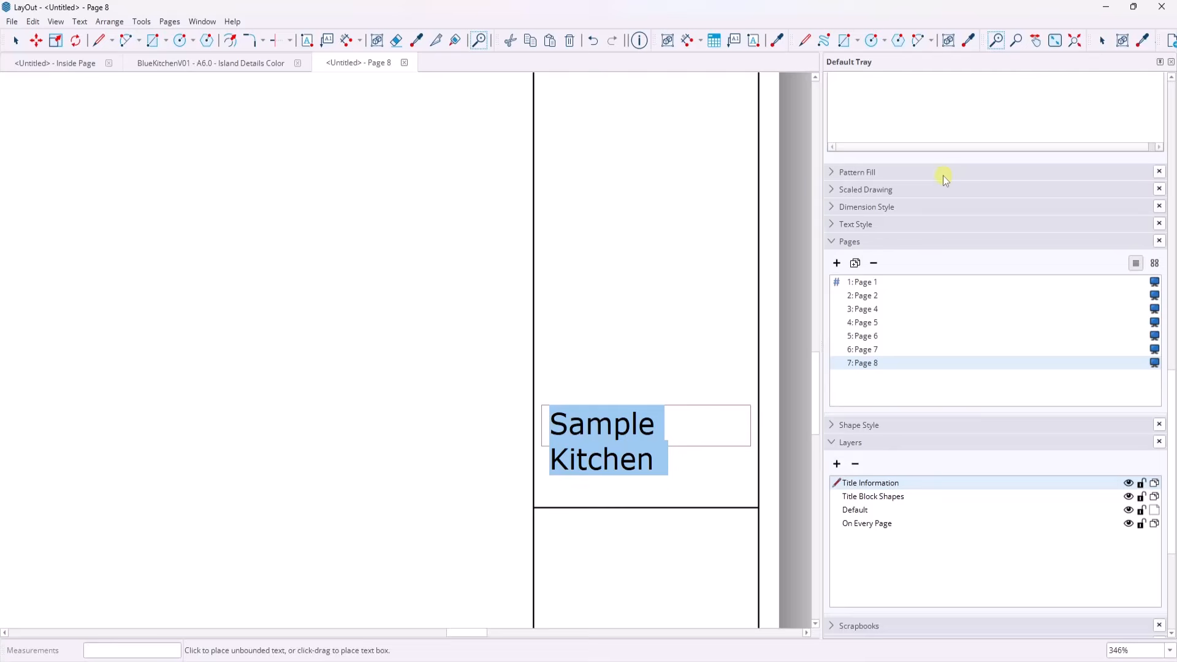
left_click(835, 227)
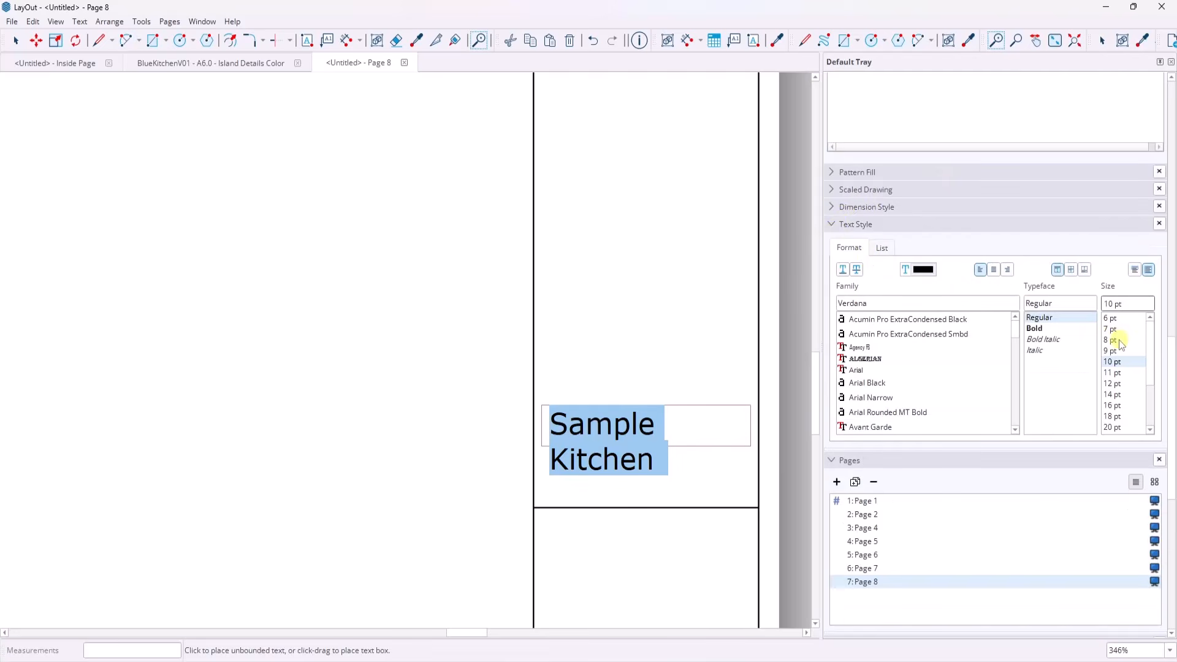
left_click(1113, 340)
left_click(797, 341)
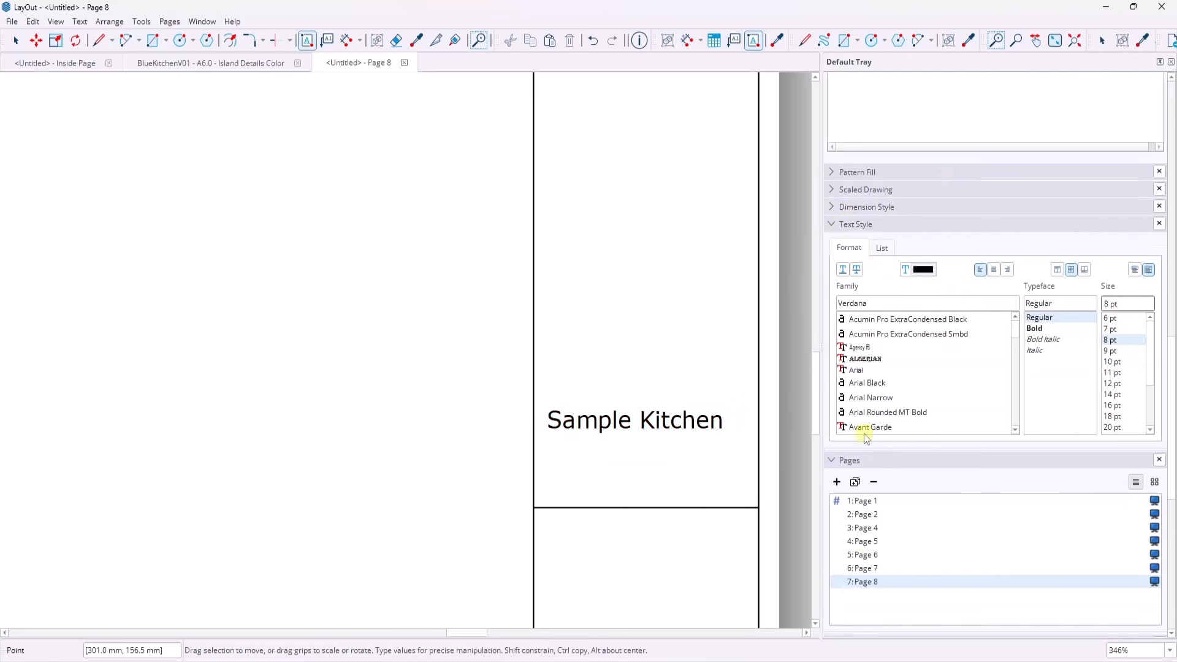
Step: Check Page 1 and Page 2 for the Sample Kitchen text in the title block
left_click(872, 501)
left_click(865, 515)
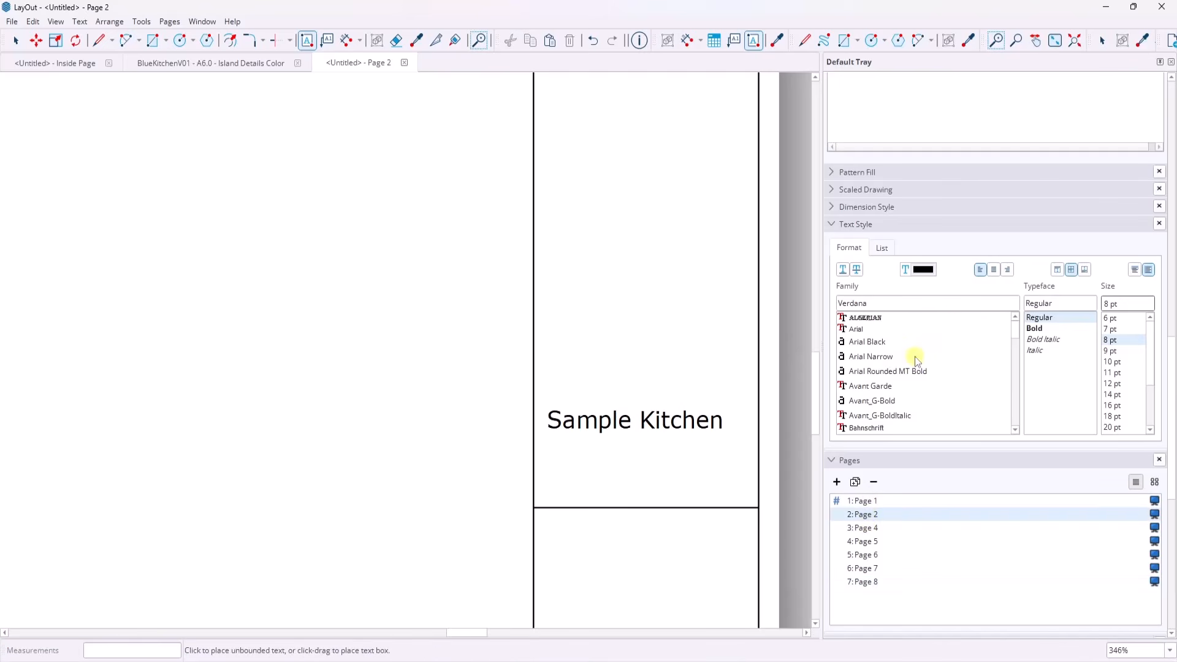
scroll(546, 384, "down", 5)
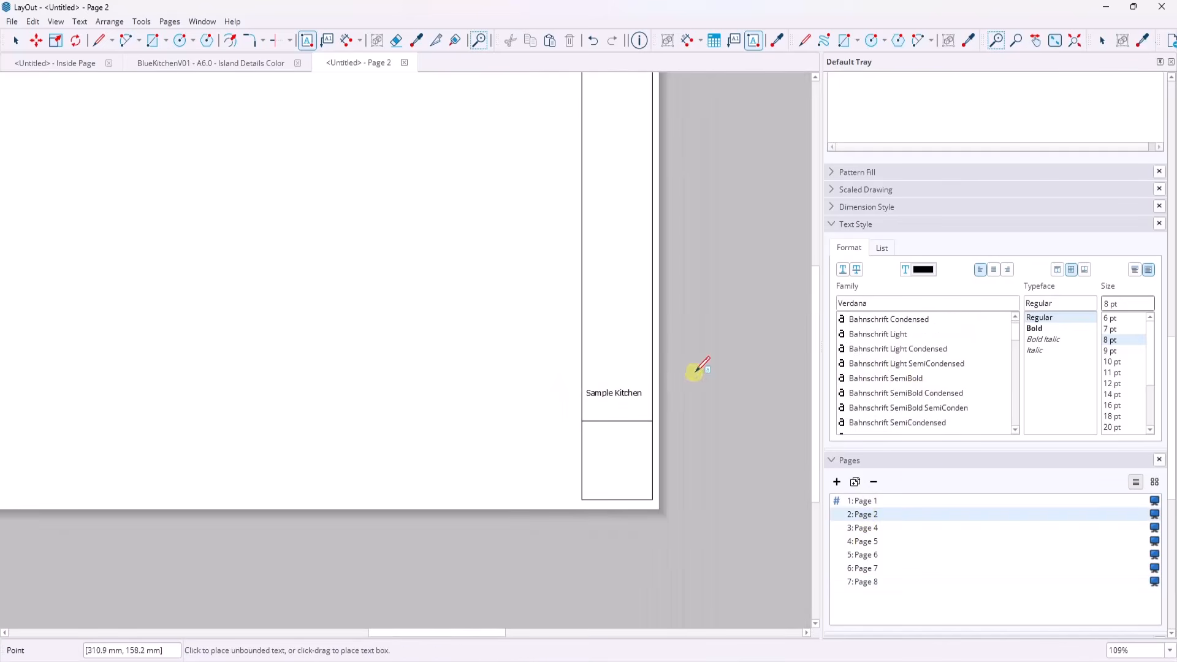
scroll(667, 399, "up", 2)
key("space")
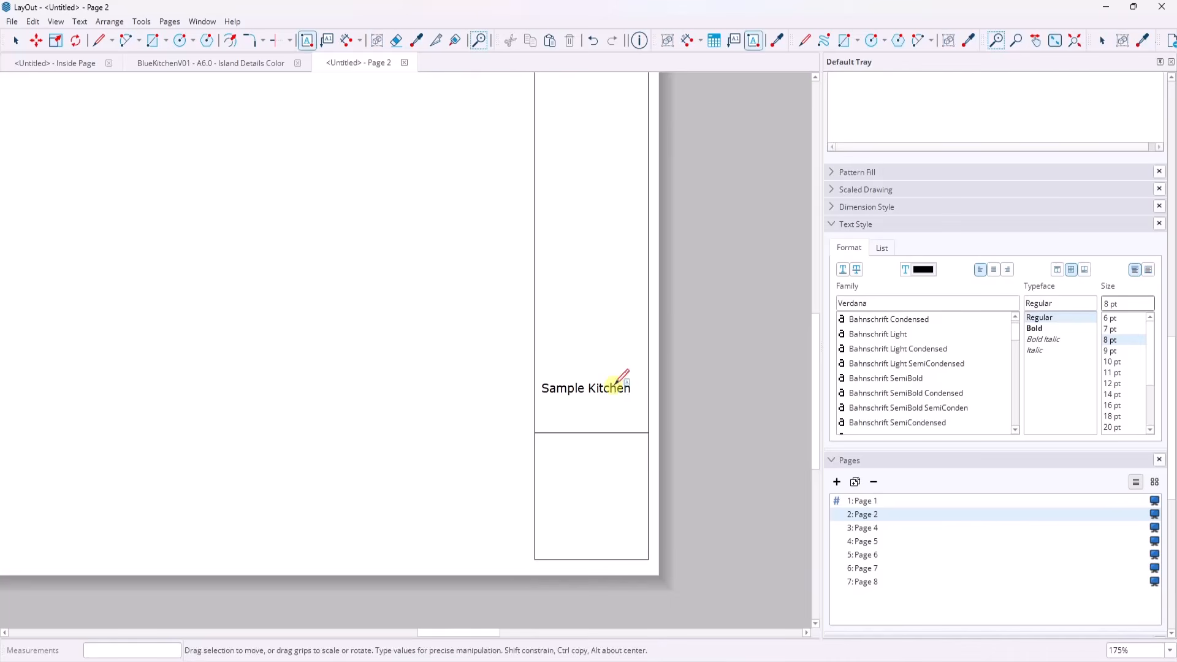
scroll(615, 393, "up", 3)
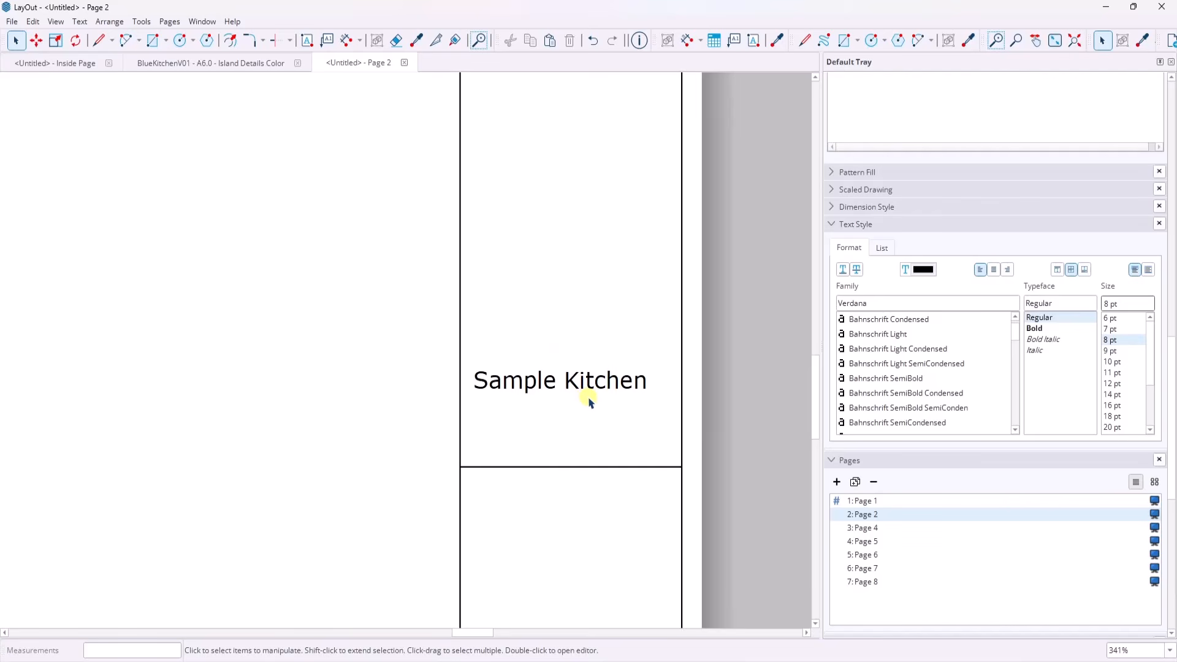
Step: Review the document's Auto Text tags and add a new Custom Text tag
left_click(13, 22)
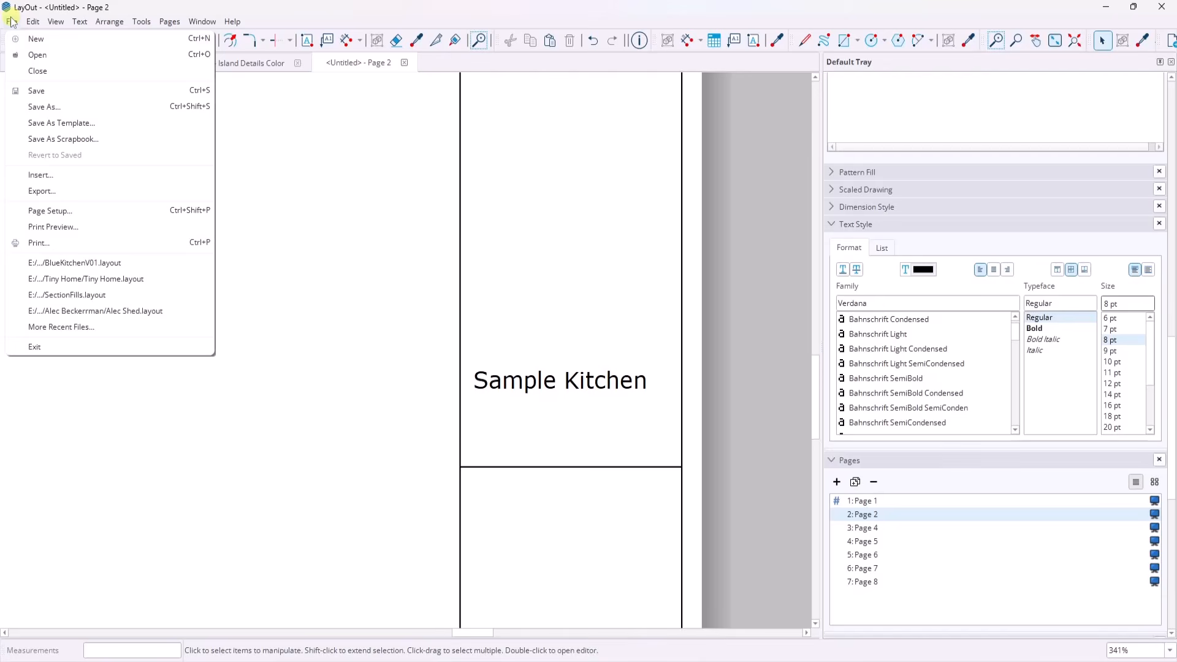
left_click(197, 22)
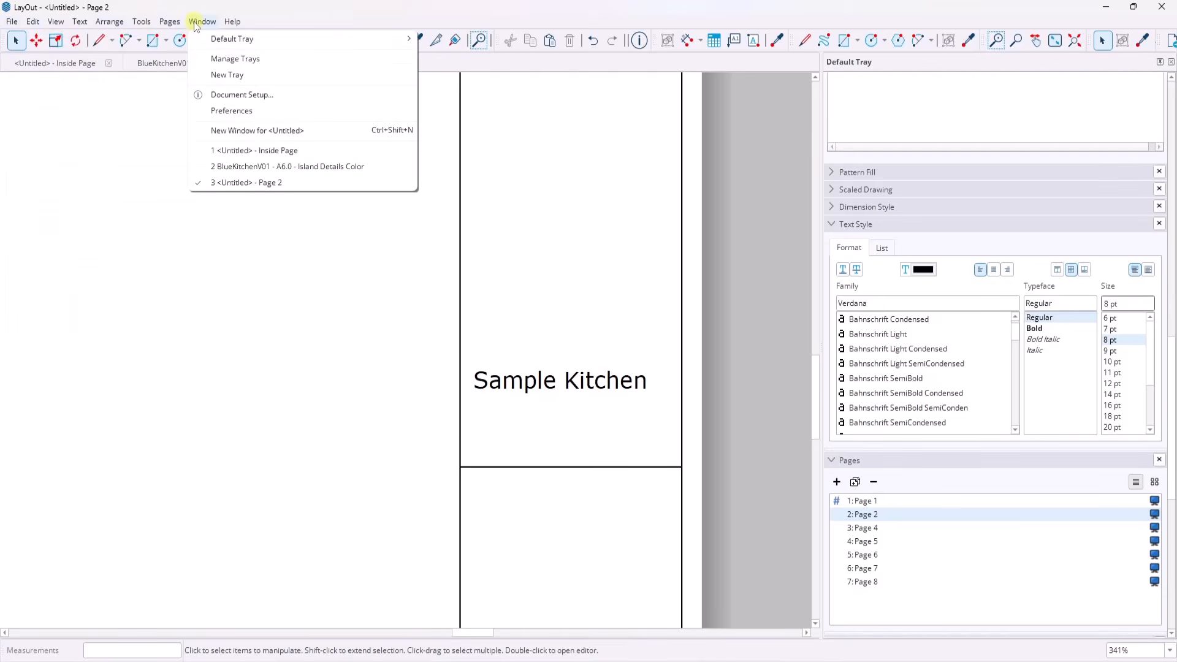
left_click(231, 95)
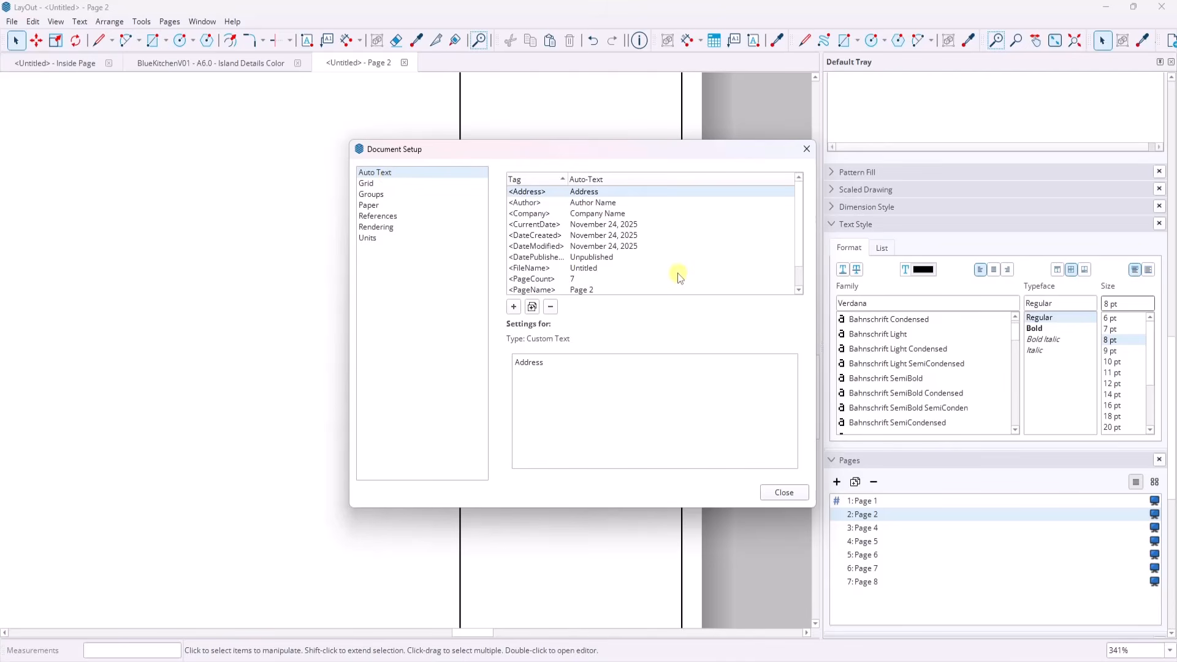
scroll(677, 273, "down", 1)
scroll(649, 248, "up", 1)
left_click(514, 306)
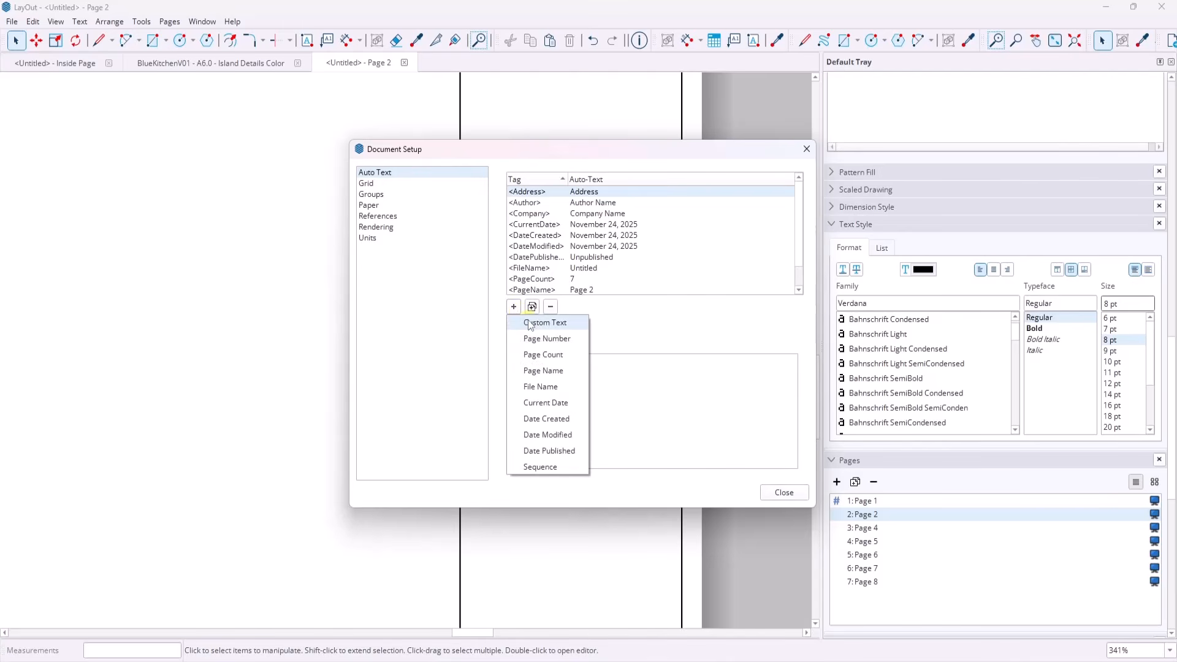
left_click(530, 323)
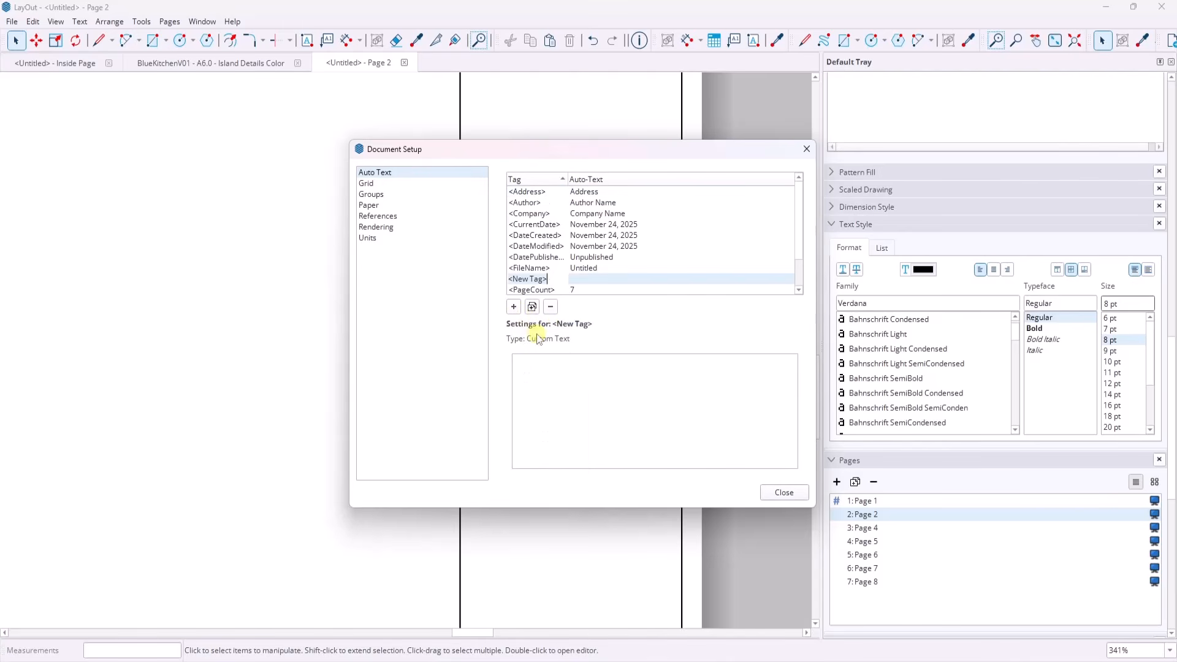
Step: Name the new auto-text tag <ProjectTitle>, enter the project title as its custom text, and close the document setup
double_click(518, 278)
type("ProjectTitle>")
key("Return")
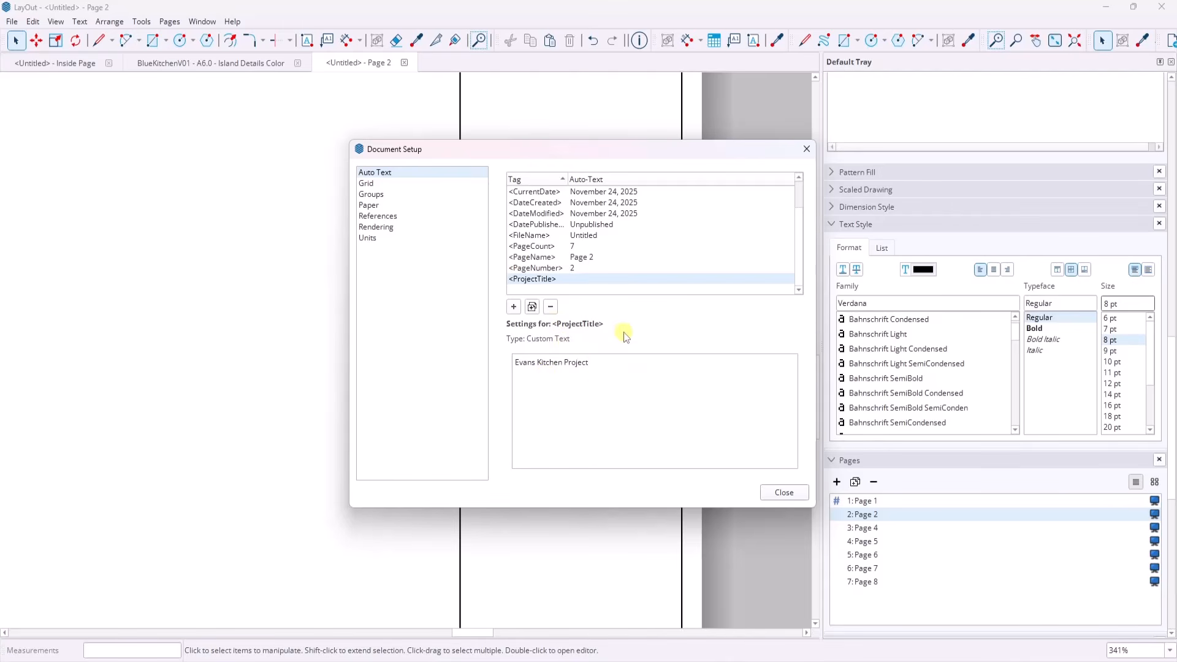
left_click(575, 269)
left_click(577, 281)
left_click(785, 494)
Step: Replace the Sample Kitchen text in the title block with the <ProjectTitle> tag and set its size to 6 pt
double_click(548, 381)
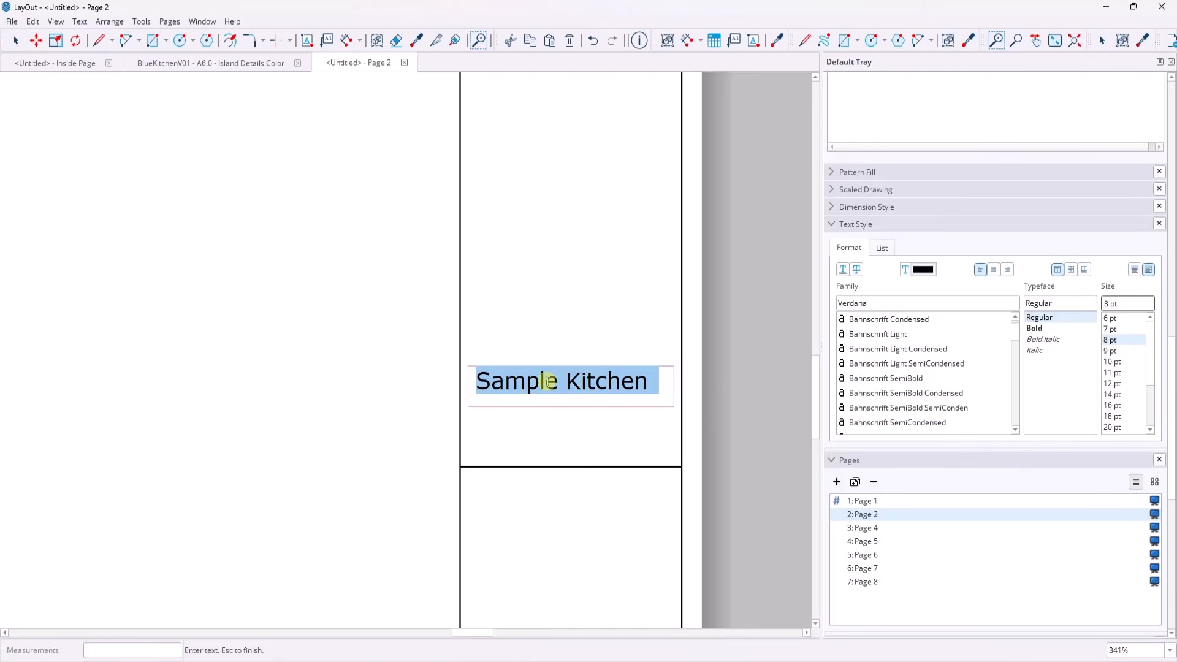
type("<")
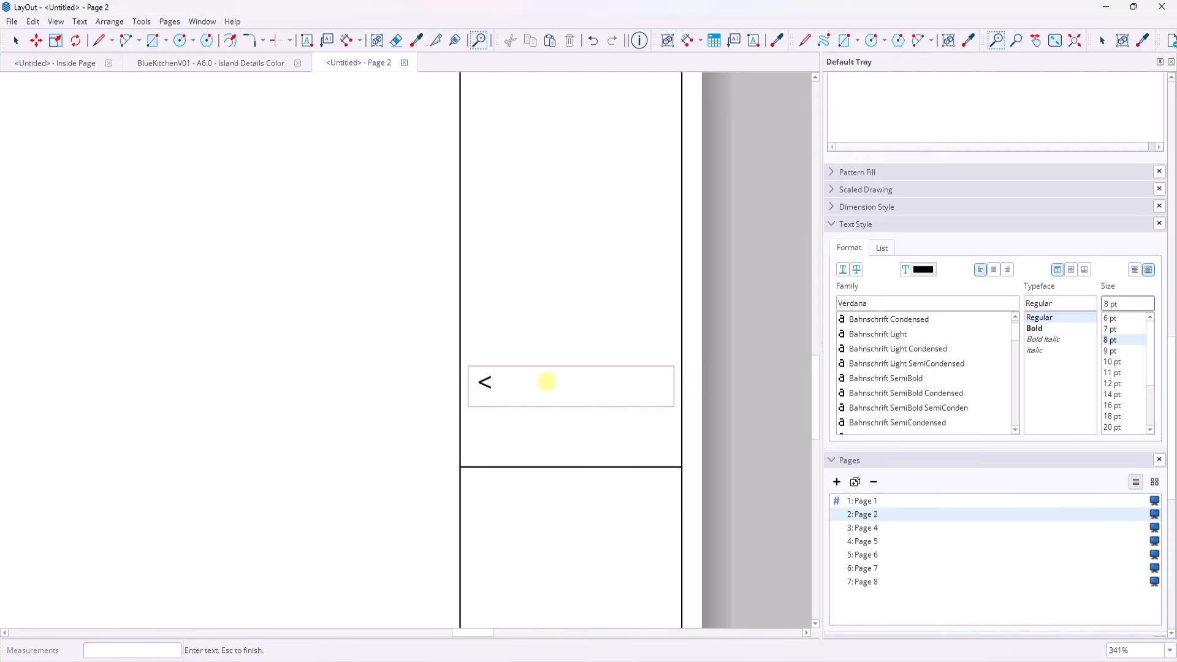
type("Proj")
key("BackSpace")
key("BackSpace")
type("rojectTitle>")
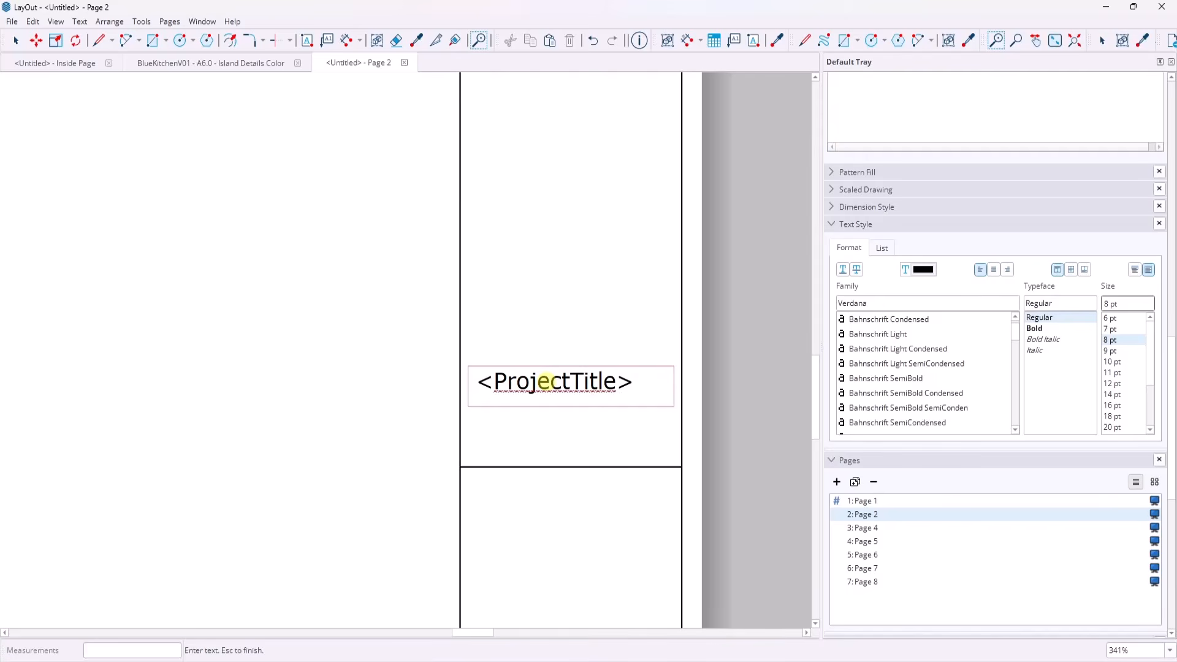
key("Escape")
left_click(558, 383)
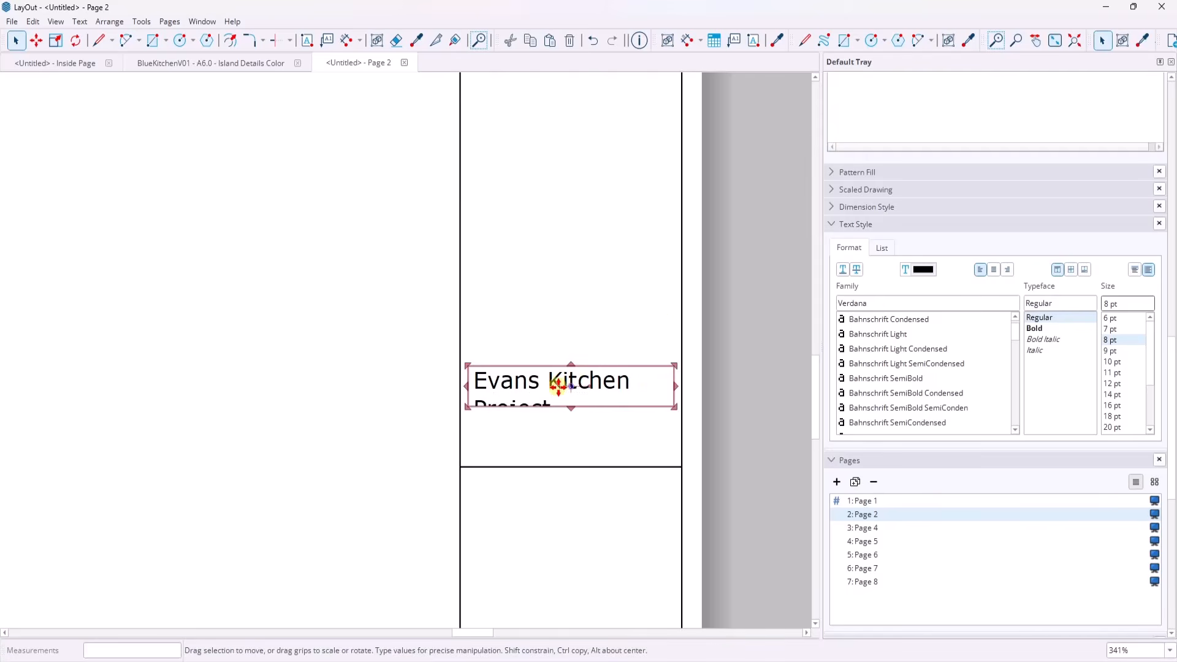
left_click(744, 351)
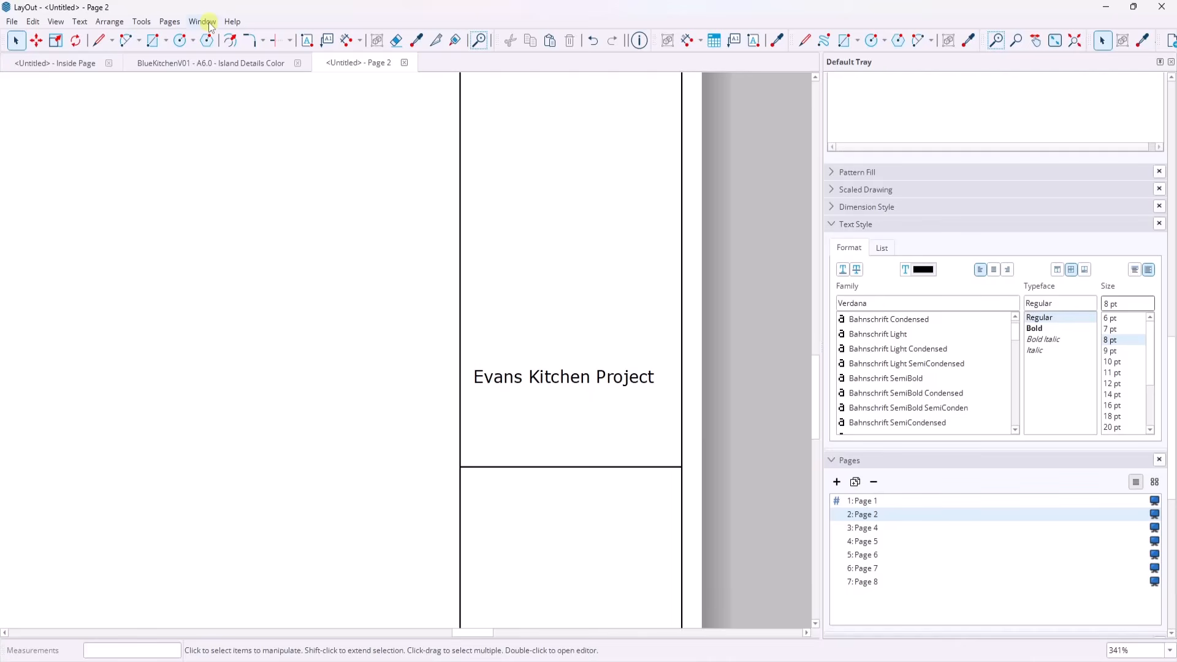
Step: Review the <ProjectTitle> tag's custom text in the document's Auto Text settings
left_click(518, 372)
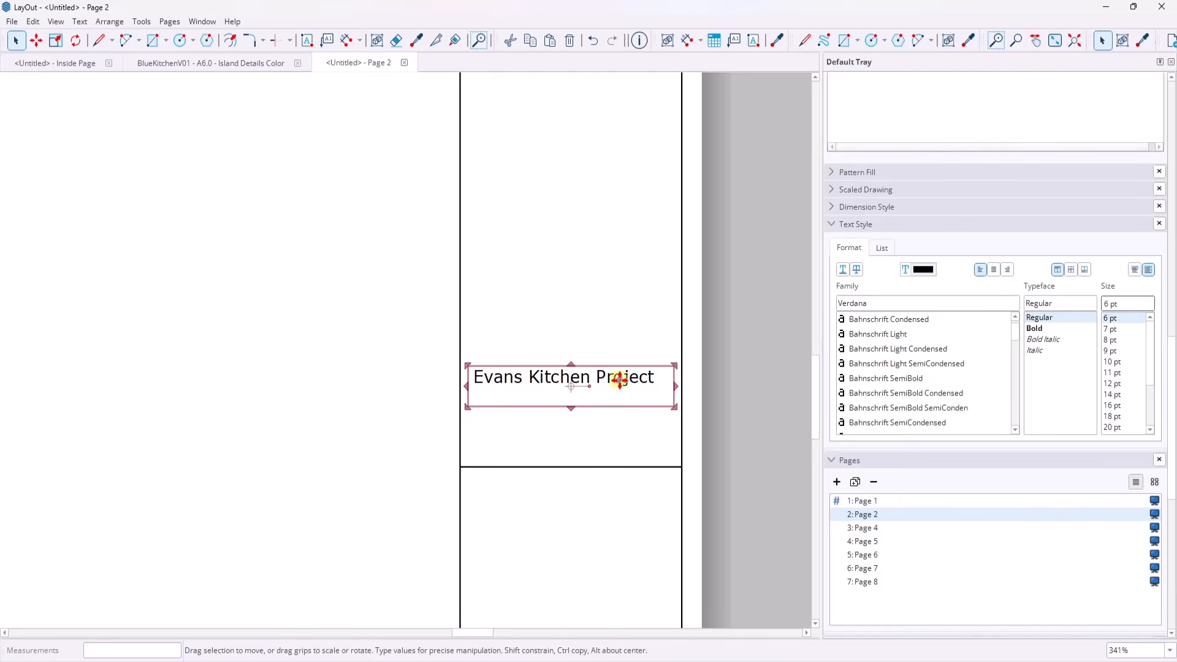
scroll(619, 380, "down", 2)
scroll(668, 398, "up", 3)
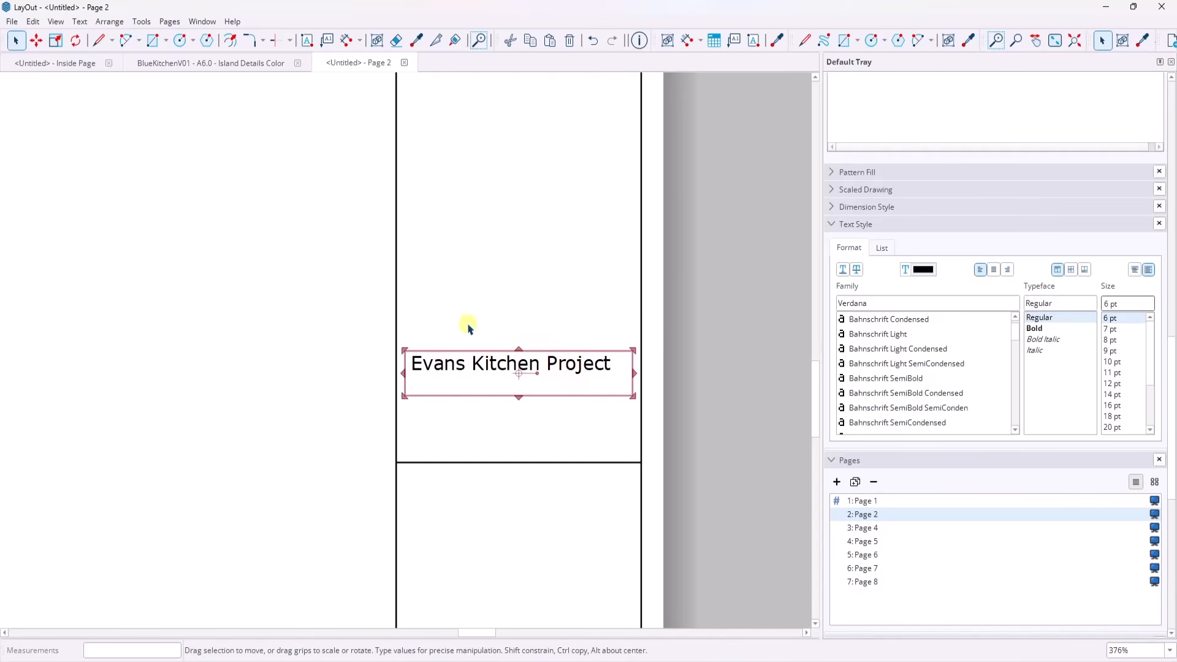
left_click(202, 21)
left_click(219, 95)
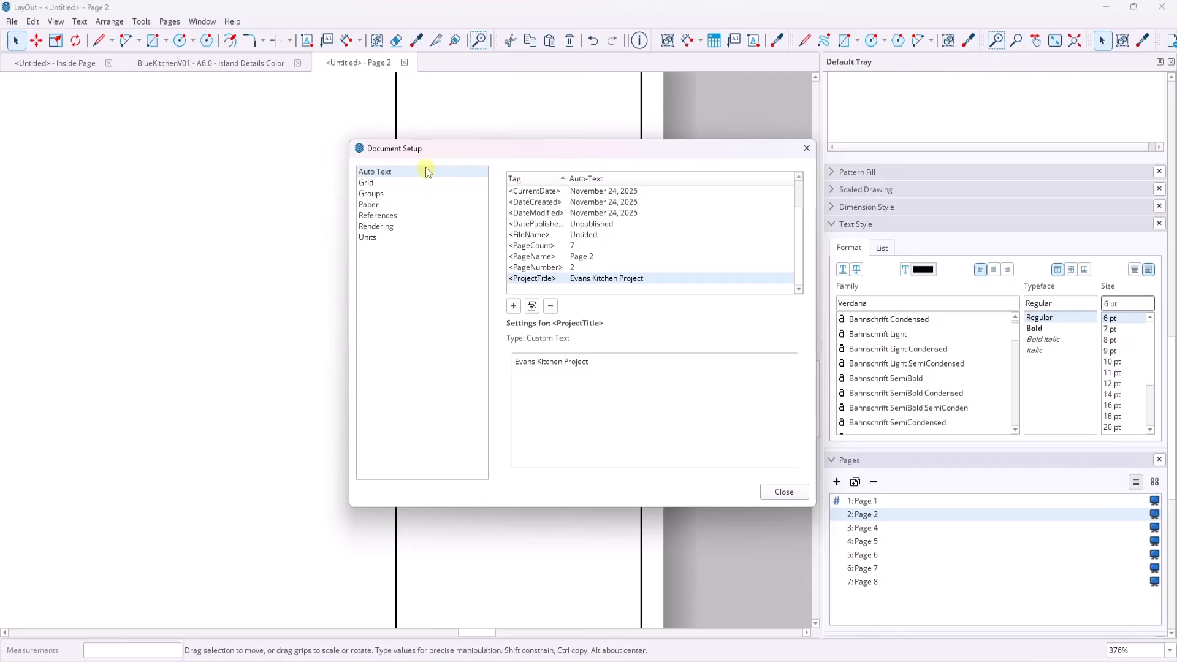
left_click(783, 491)
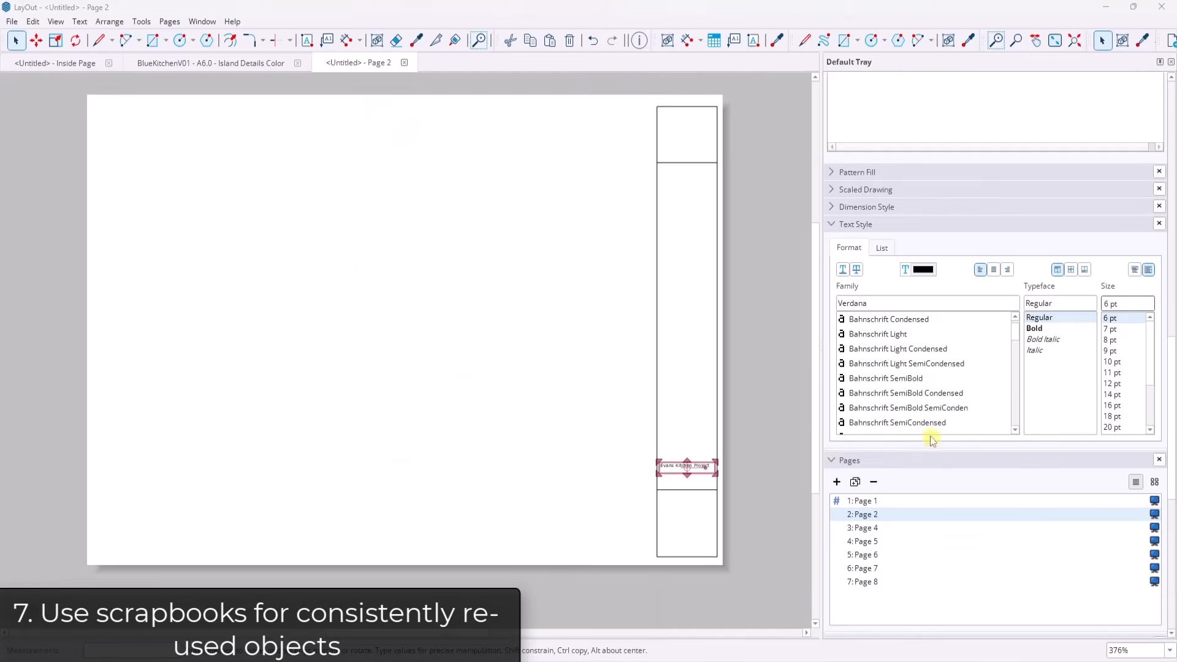
Step: Collapse the text style, page and layer settings, and browse the scrapbooks to the TB-Simple Serif Auto-Text Enabled page
left_click(834, 224)
left_click(833, 242)
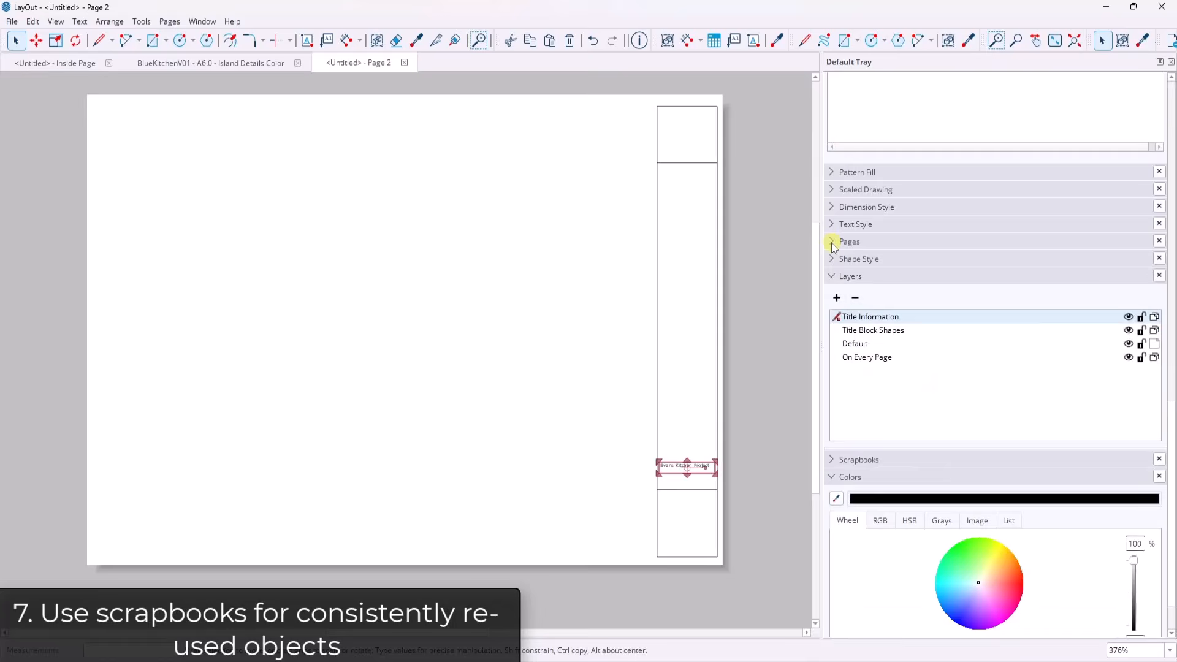
left_click(832, 277)
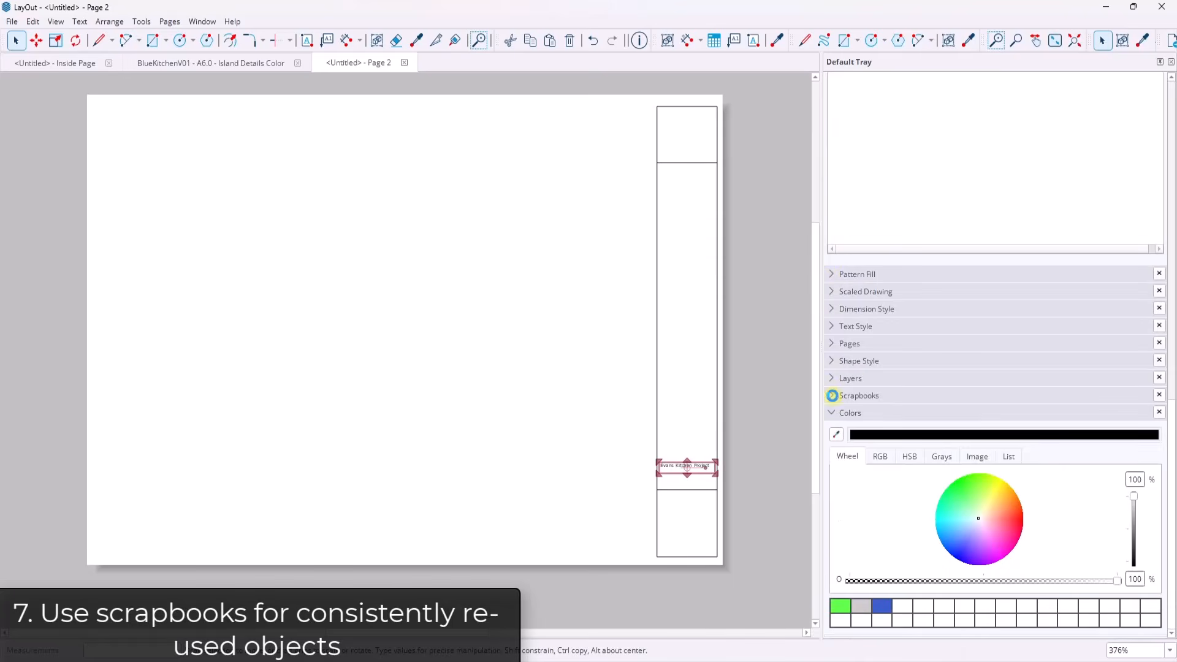
left_click(831, 395)
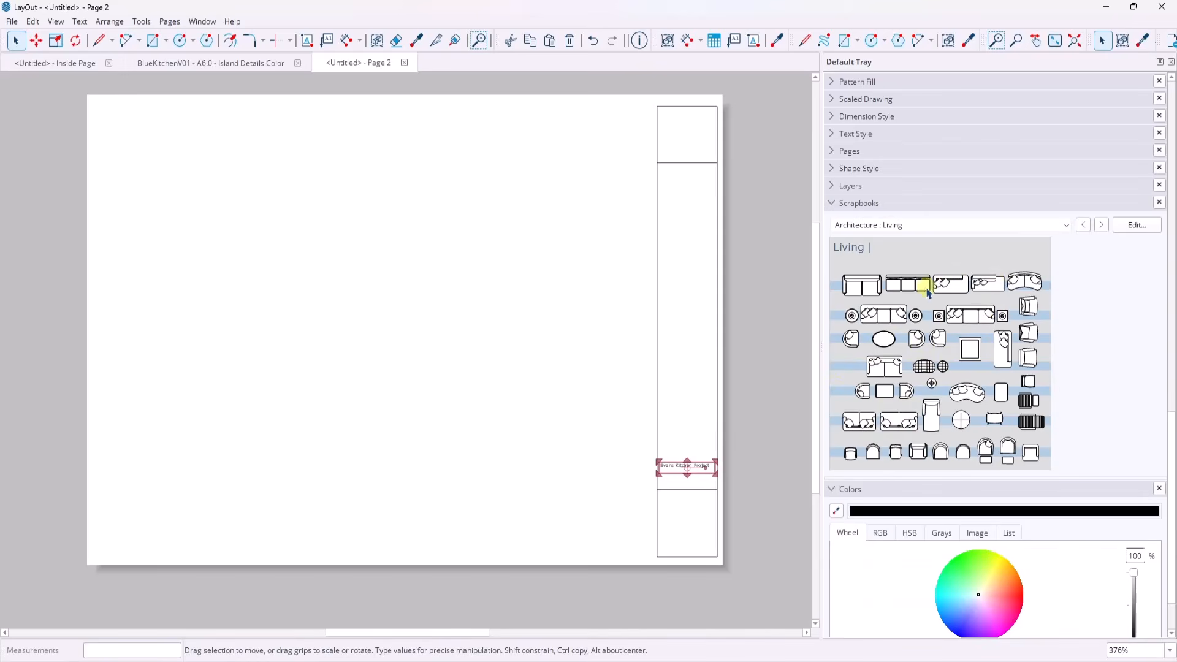
left_click(1067, 226)
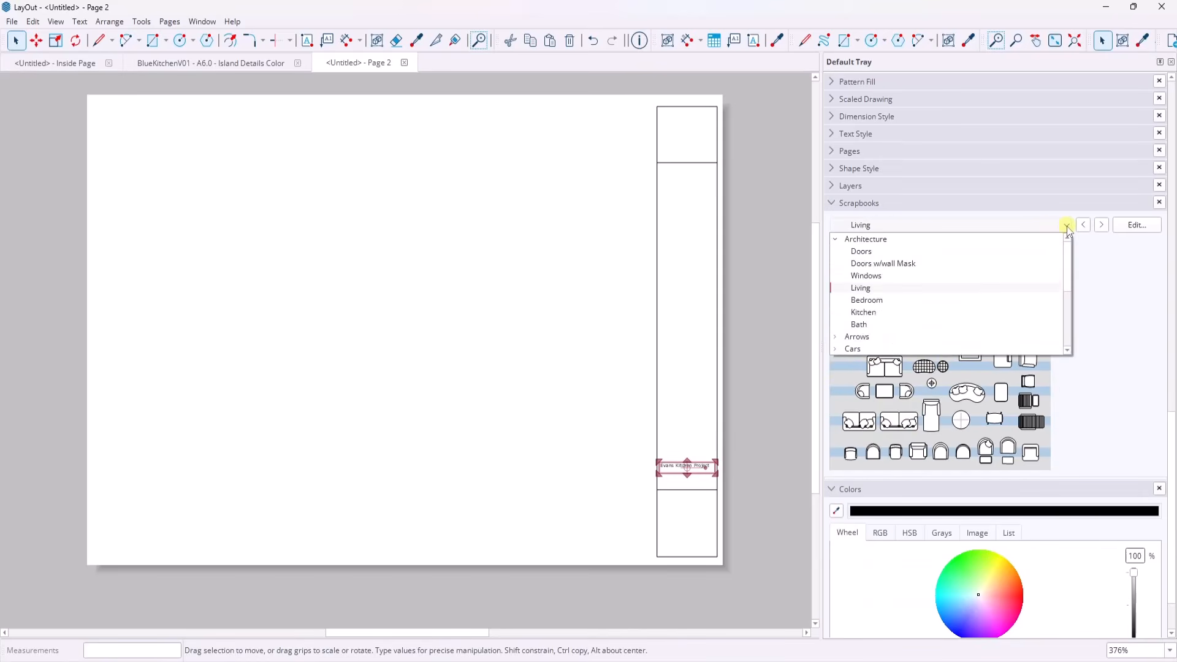
scroll(944, 306, "down", 5)
left_click(874, 301)
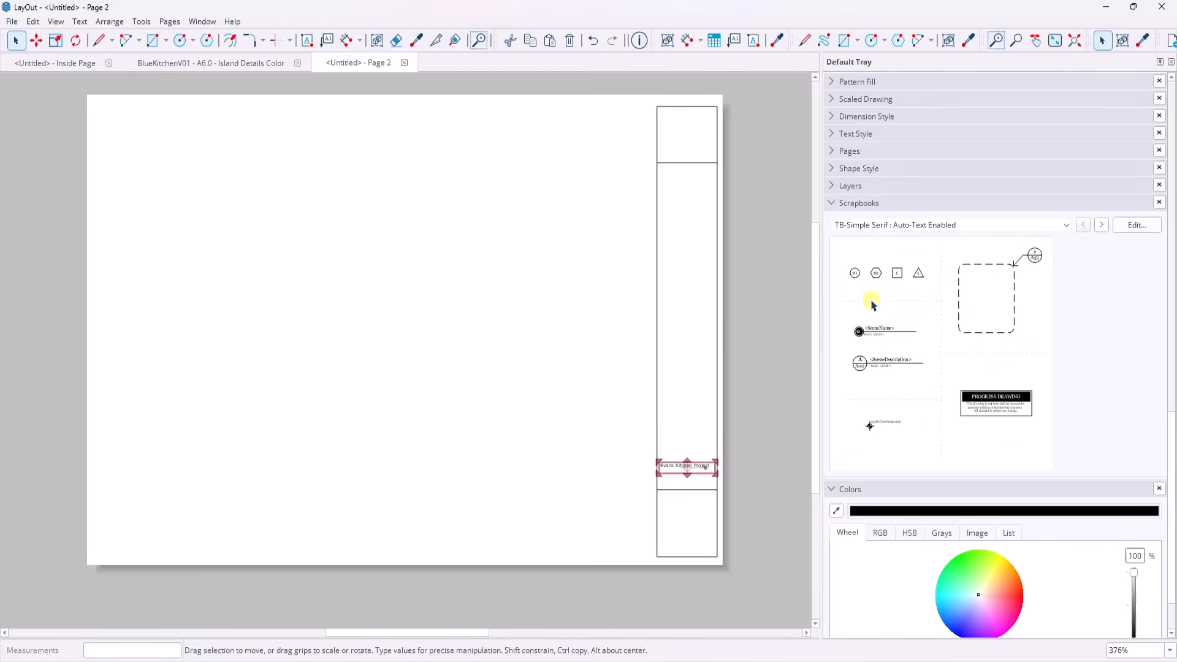
Step: Switch the displayed scrapbook to the Auto-Text Enabled page of TB-Plain
left_click(1064, 228)
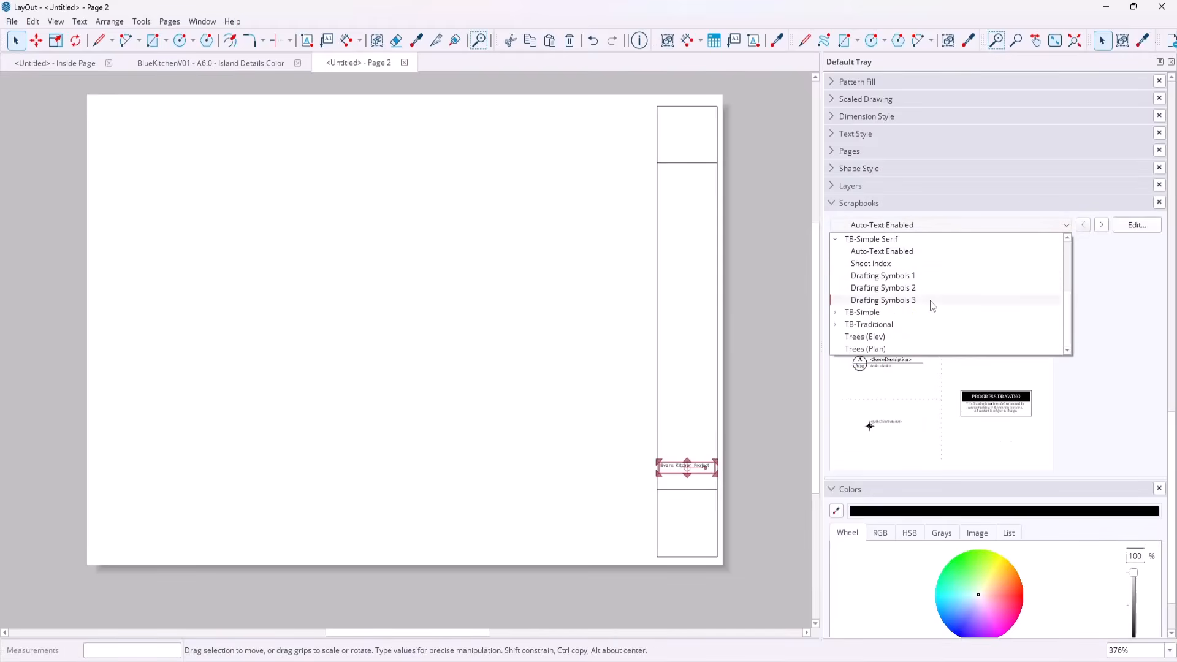
left_click(869, 252)
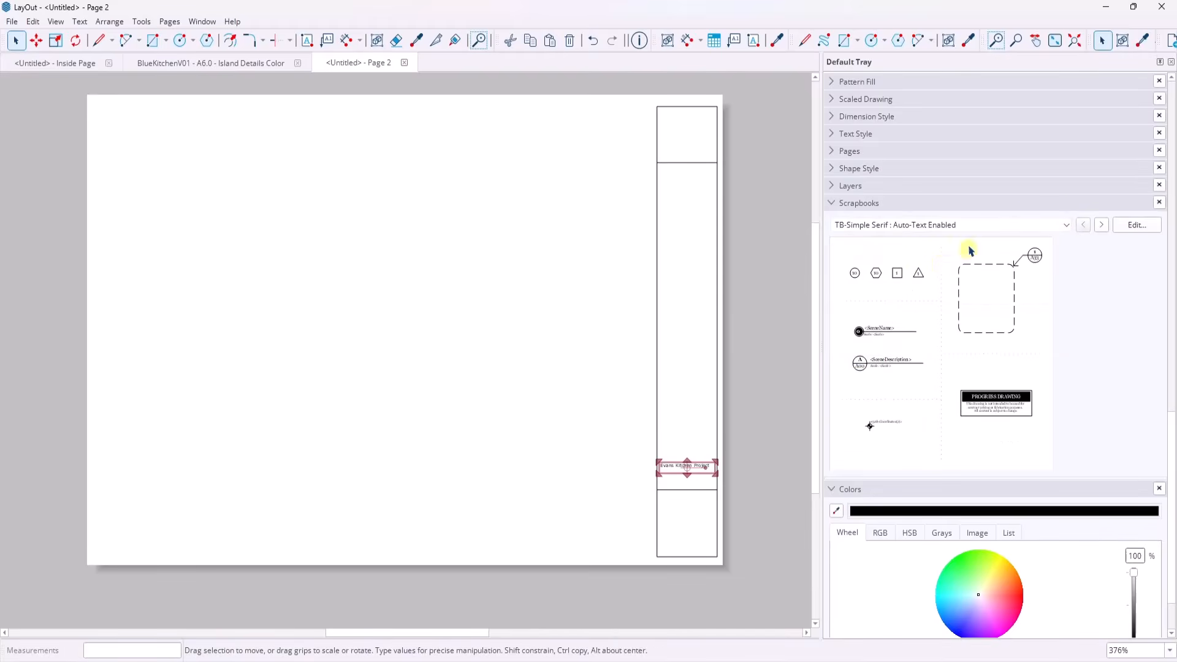
left_click(1067, 226)
scroll(909, 314, "up", 1)
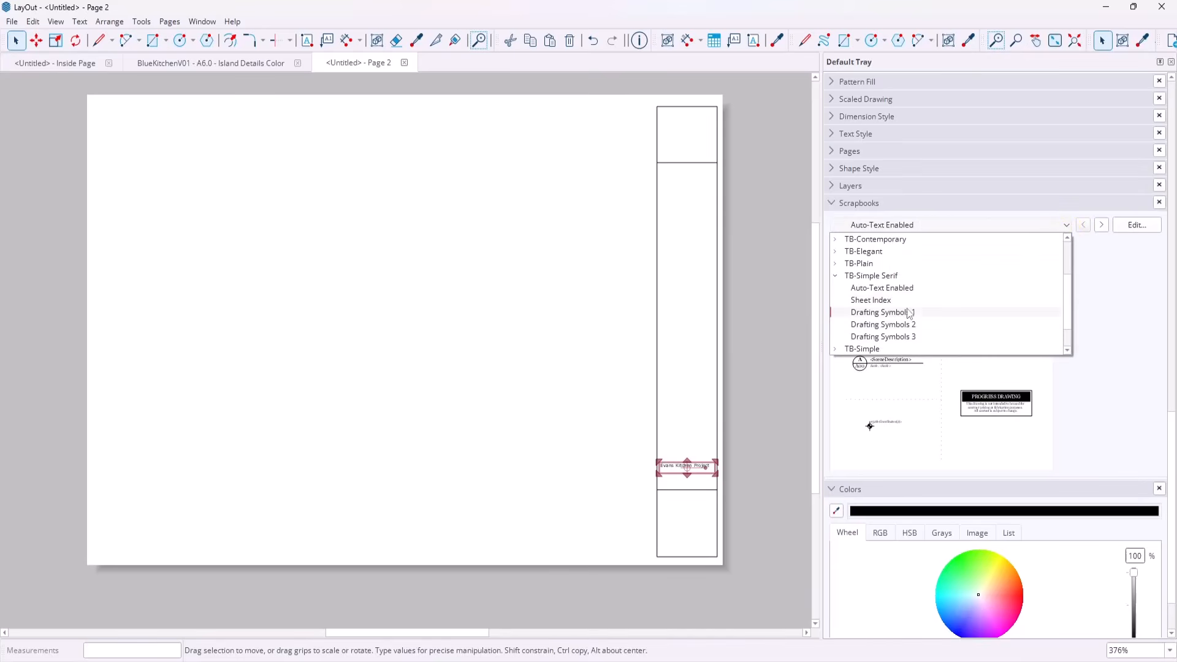
left_click(867, 264)
left_click(1065, 226)
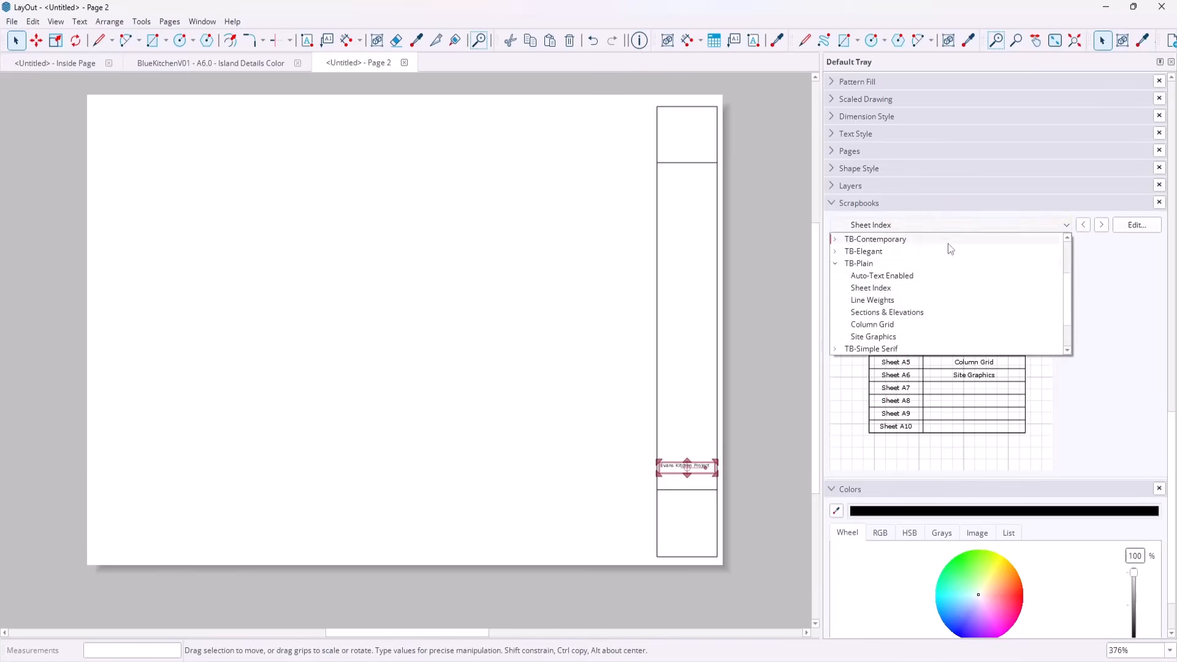
left_click(866, 277)
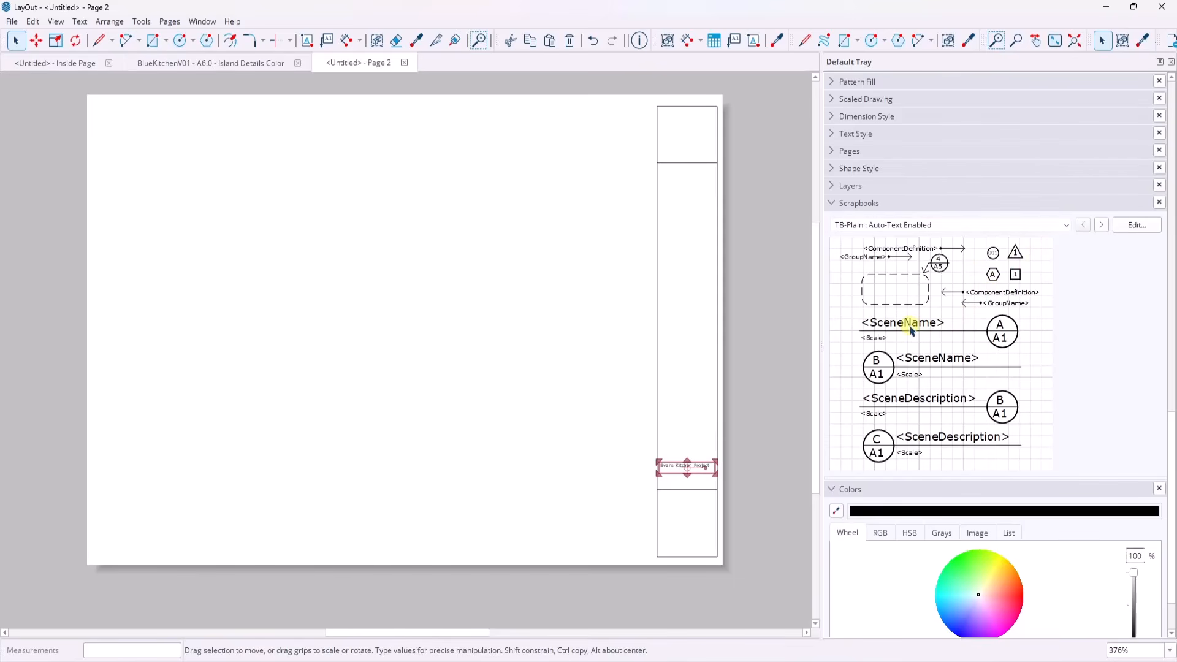
Step: Open the TB-Plain scrapbook file for editing and inspect its sheet index table
left_click(1141, 229)
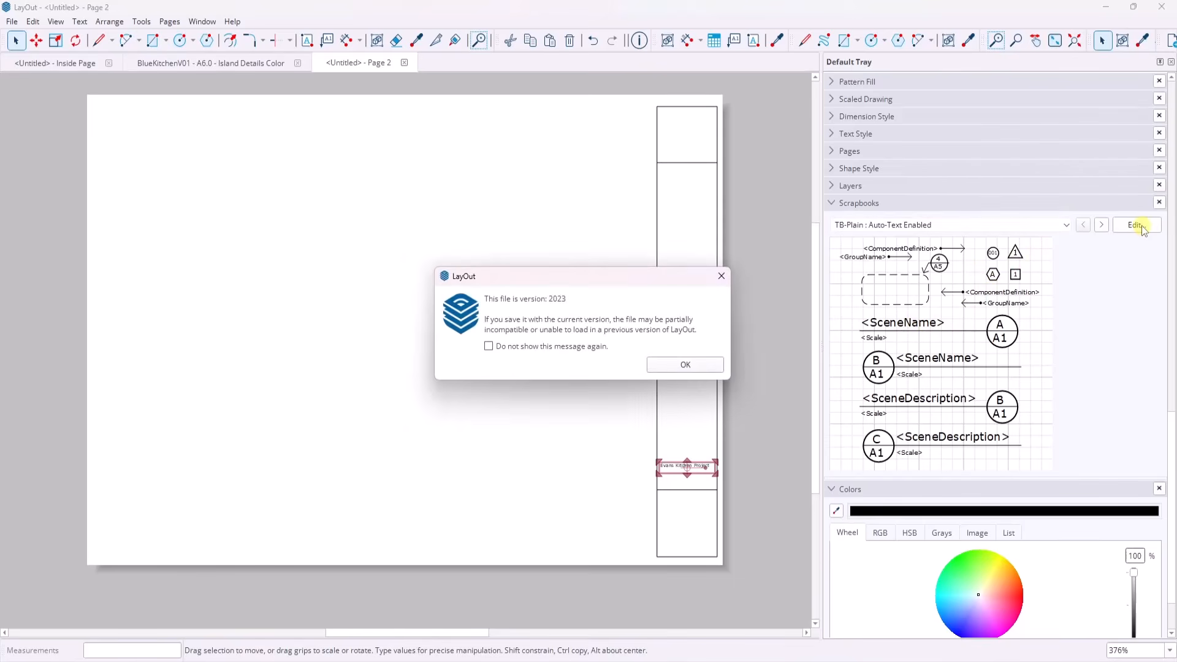
left_click(683, 366)
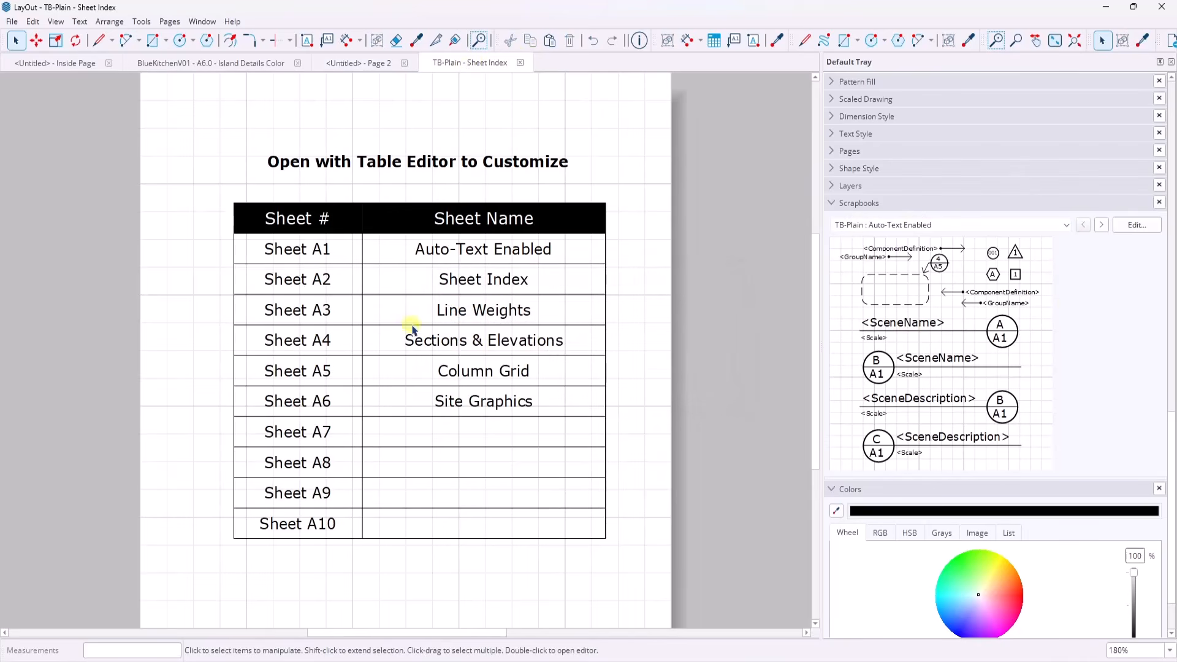
left_click(439, 378)
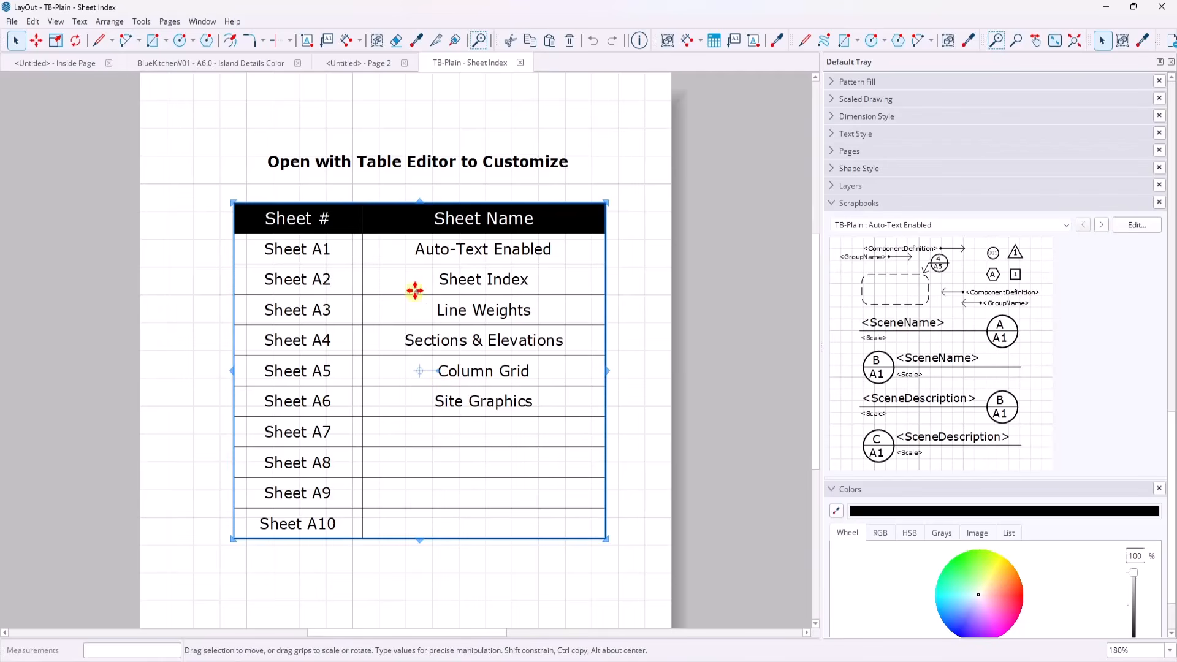
left_click(738, 259)
Step: Return to the Page 2 drawing and place the scrapbook's B/A1 <SceneName> label in the page's lower-left area
left_click(370, 68)
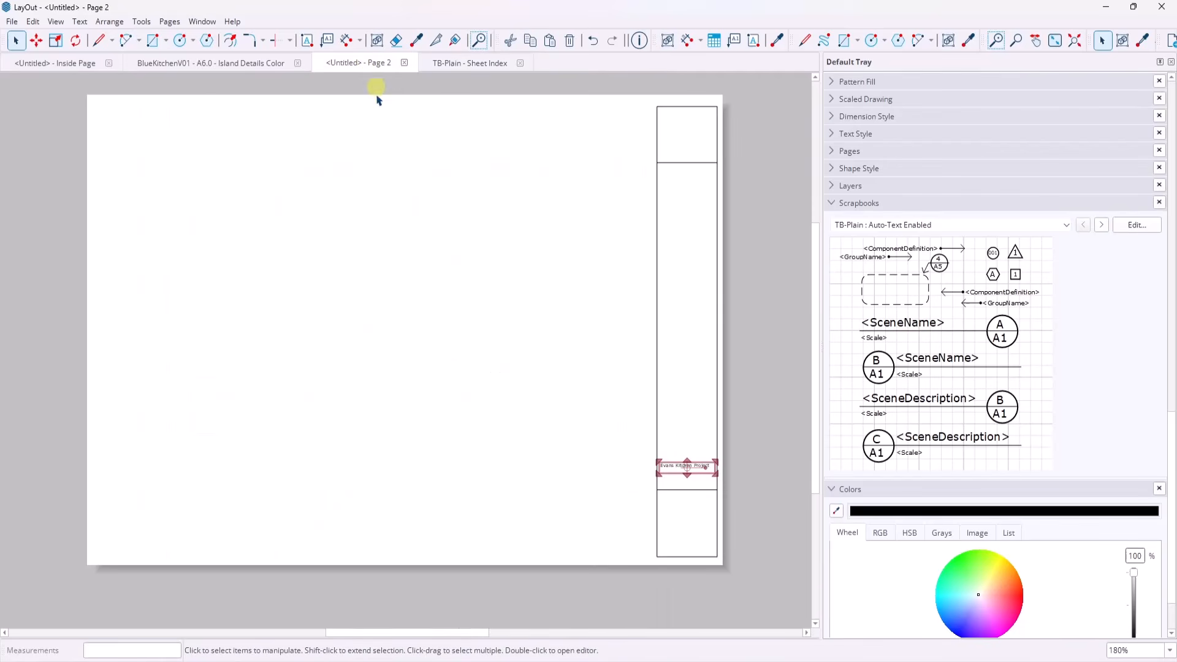
left_click_drag(957, 343, 185, 476)
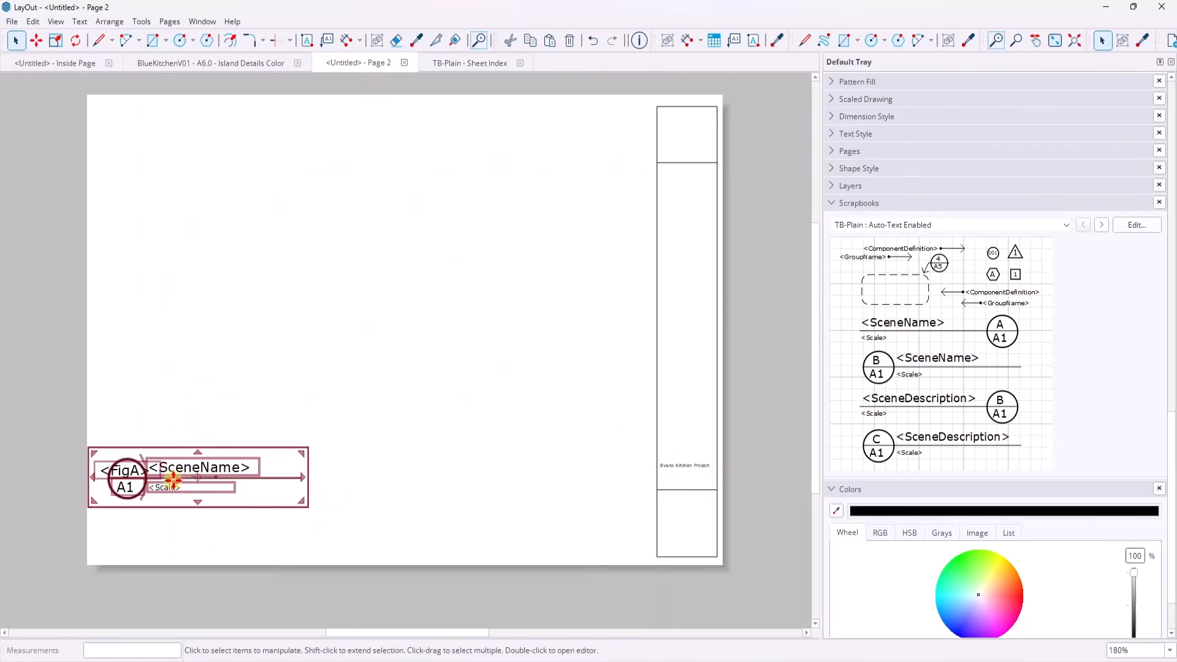
scroll(157, 475, "up", 4)
scroll(285, 479, "down", 2)
scroll(175, 488, "up", 2)
scroll(218, 466, "down", 1)
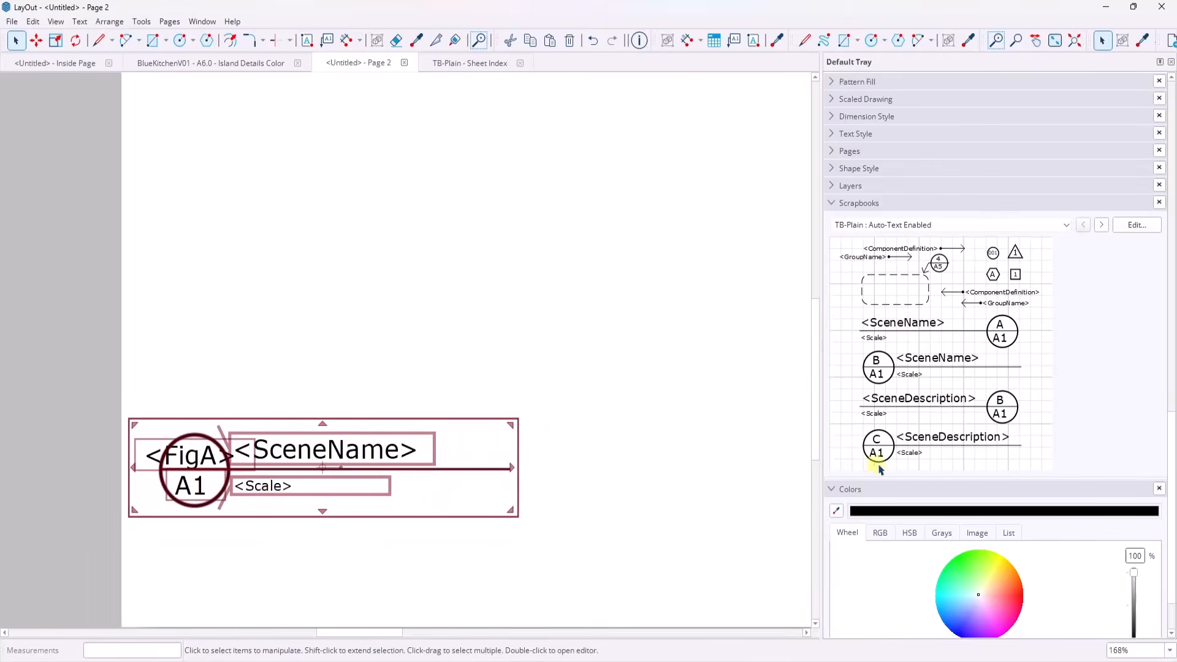
Step: Add a new layer named Annotation
scroll(877, 466, "down", 2)
scroll(1153, 484, "up", 5)
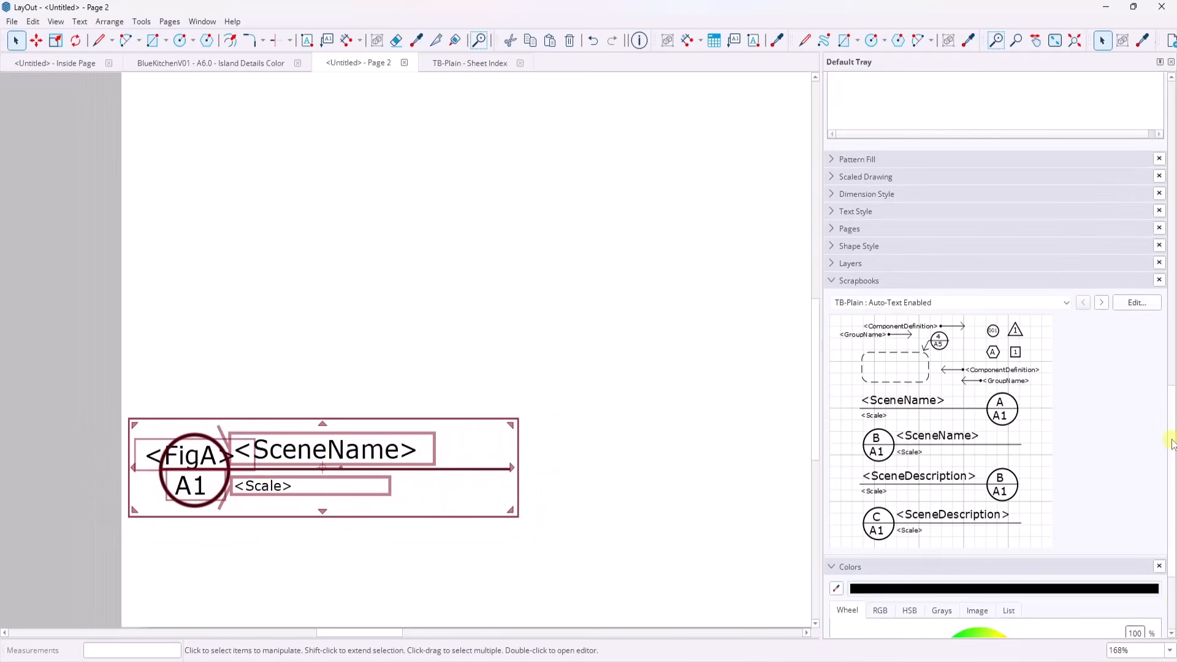
left_click(836, 380)
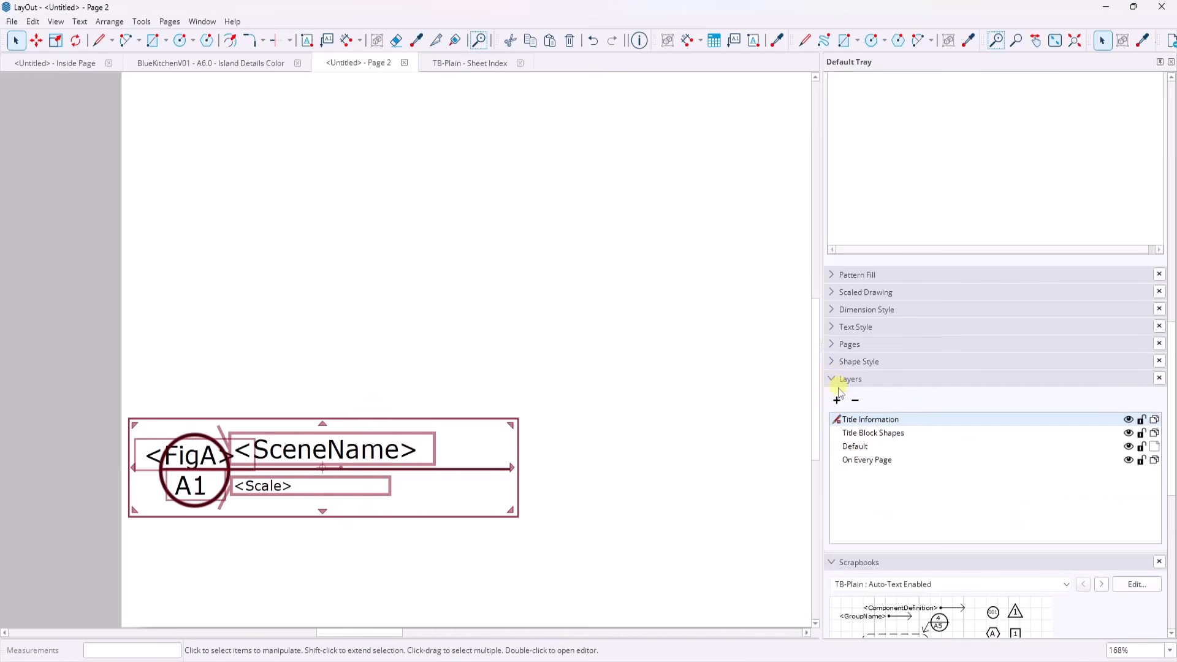
left_click(837, 402)
double_click(862, 421)
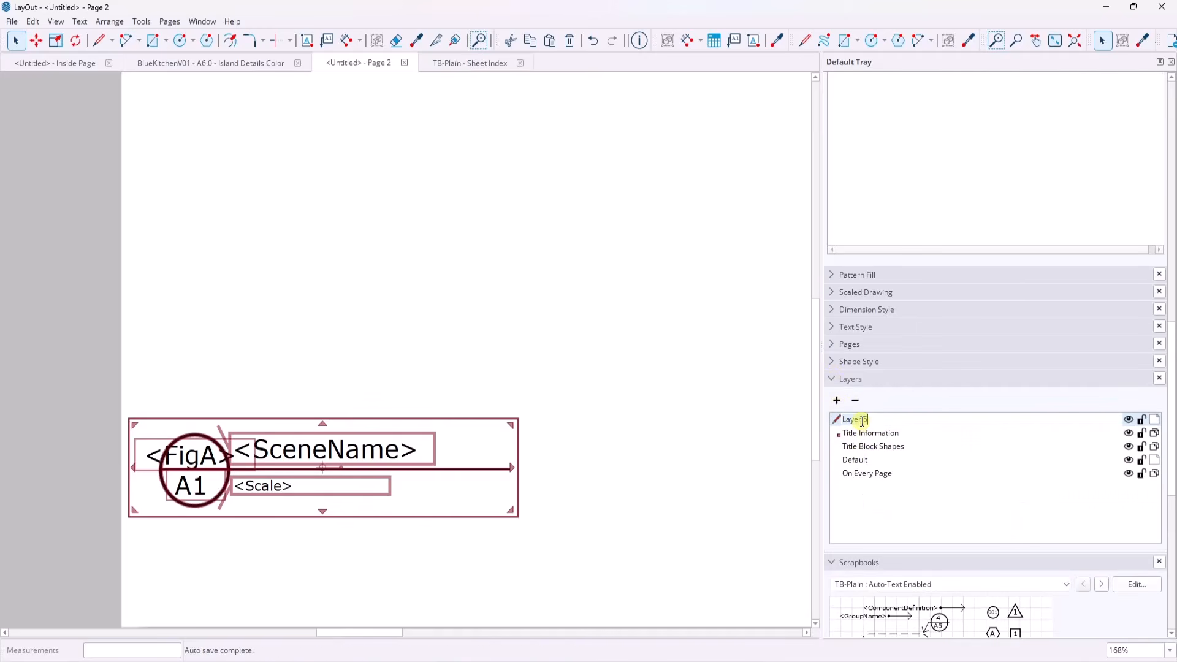
type("Annotation")
key("Return")
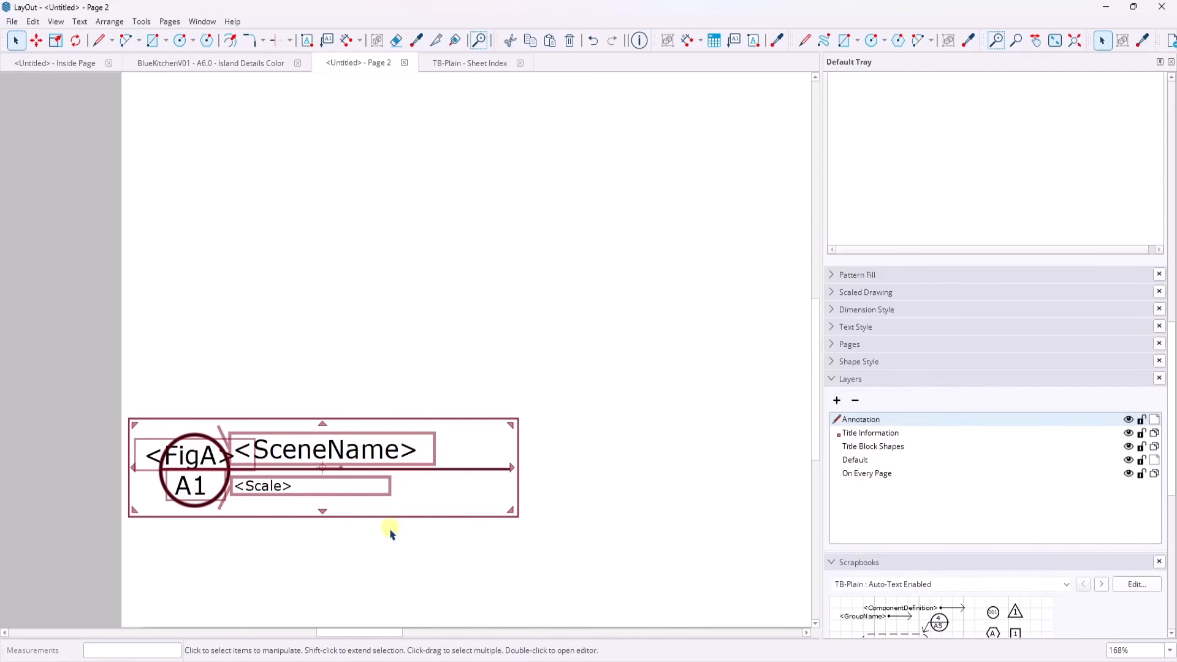
Step: Move the <SceneName> label group to the Annotation layer and bring the TB-Plain scrapbook back into view
right_click(397, 451)
mouse_move(439, 572)
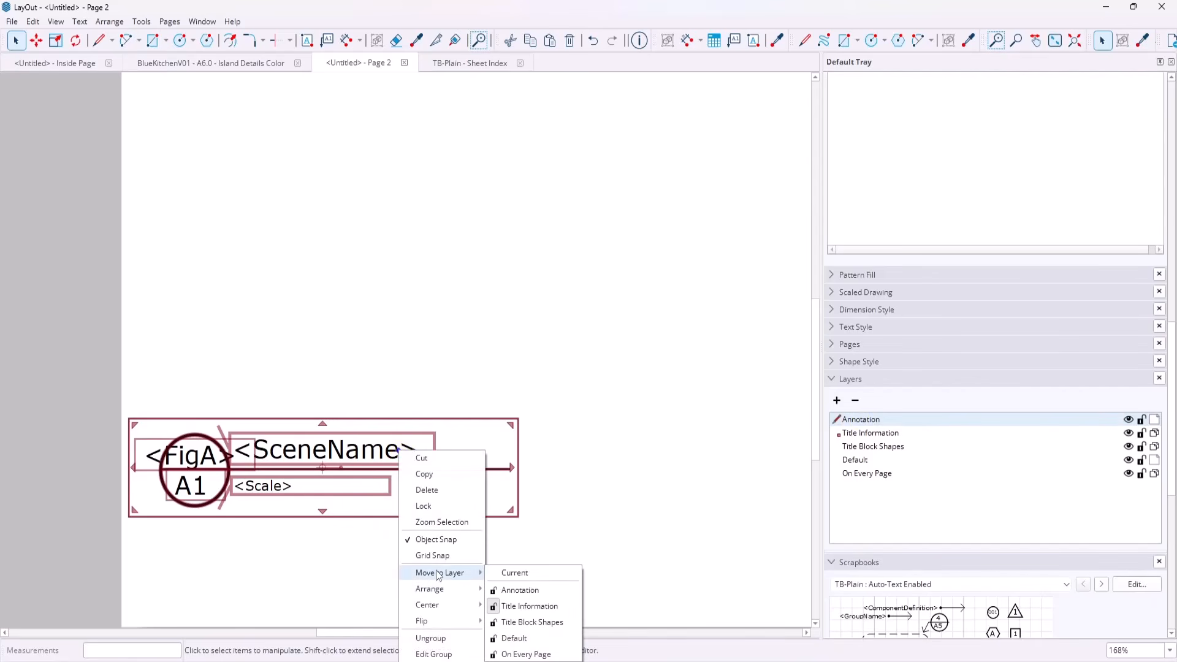
left_click(527, 592)
left_click(651, 311)
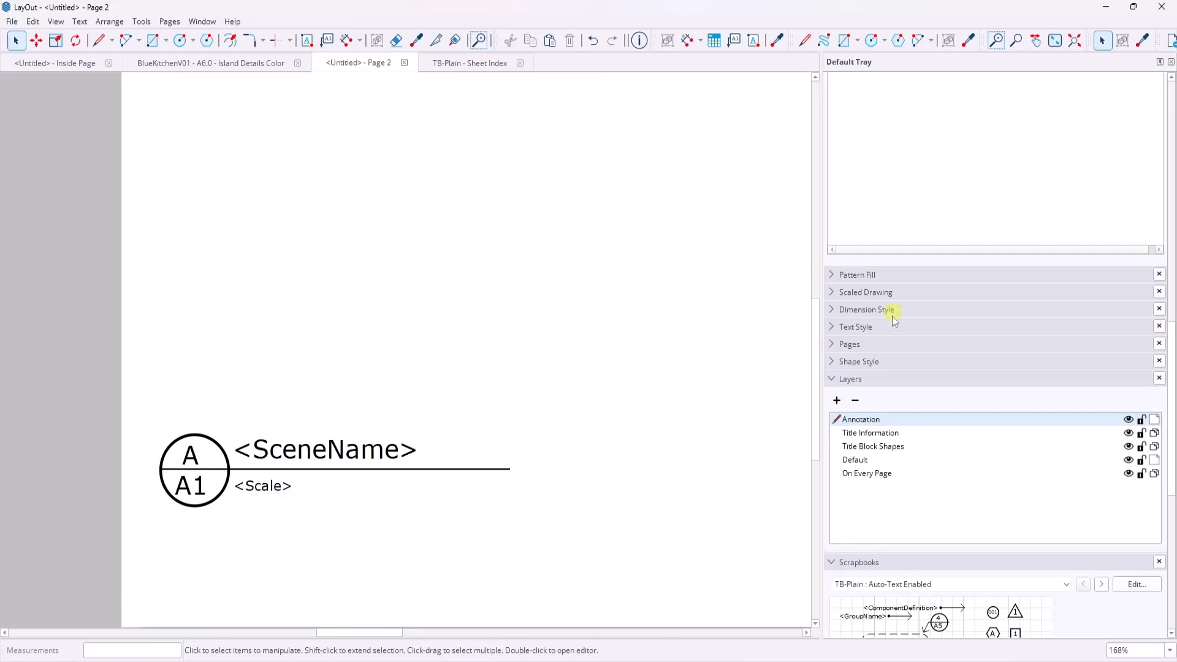
left_click(846, 380)
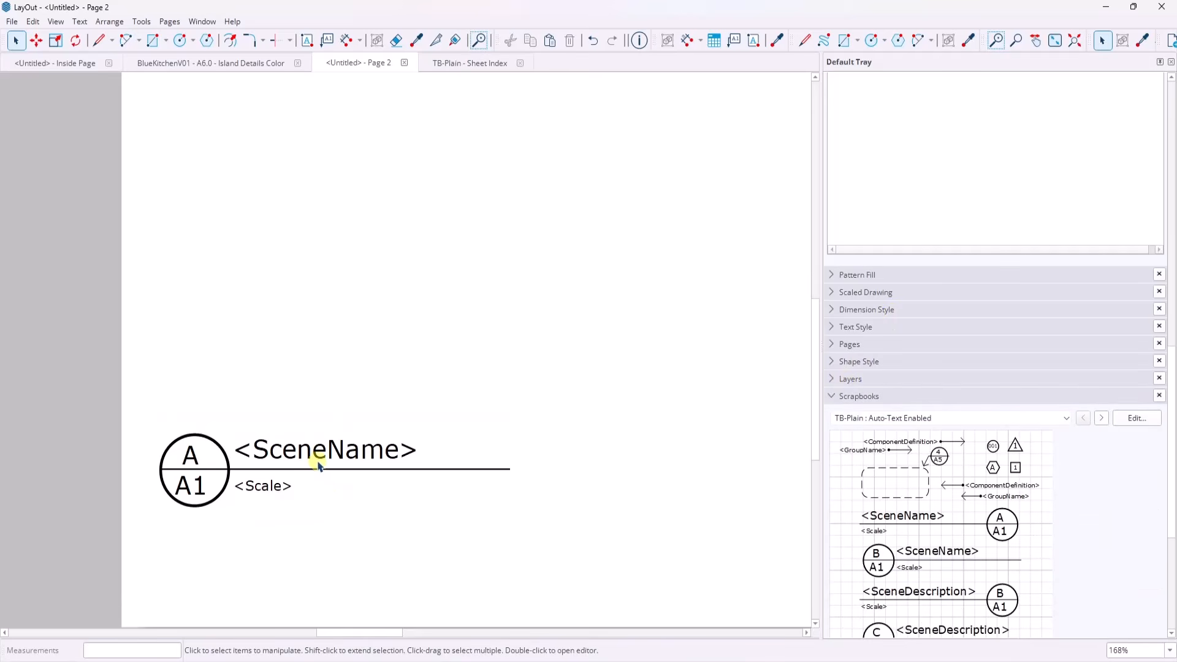
scroll(980, 518, "down", 2)
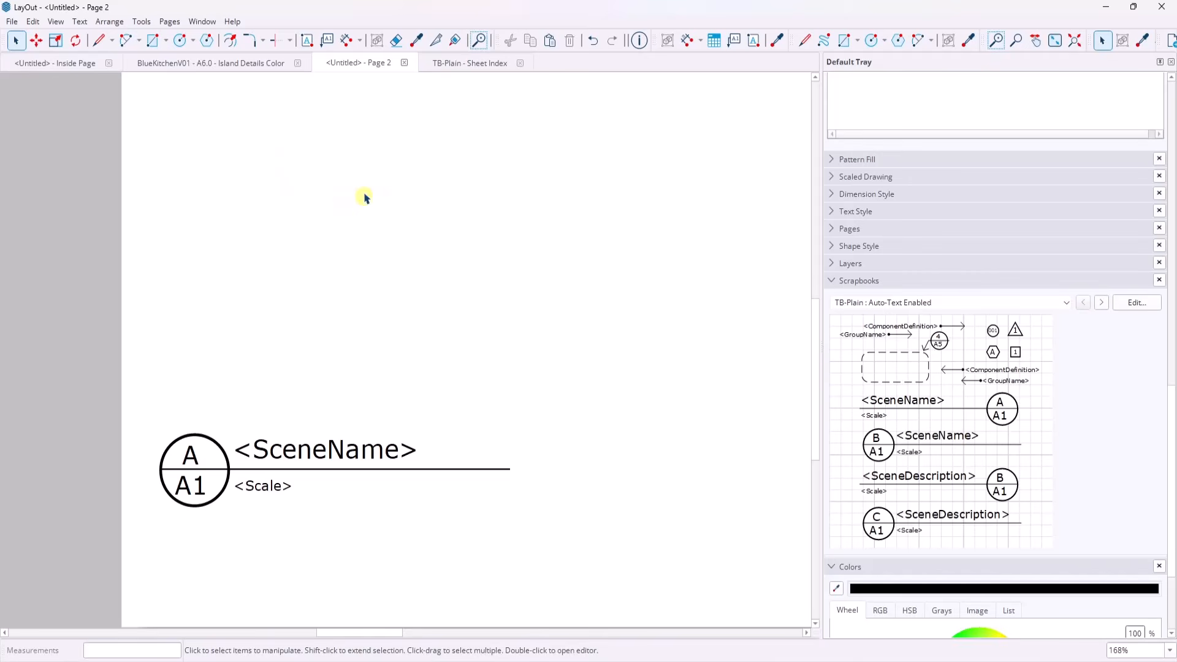
Step: Create a new document and add a text box reading Text Information near the top of its first page
left_click(12, 21)
key("Escape")
key("ctrl+n")
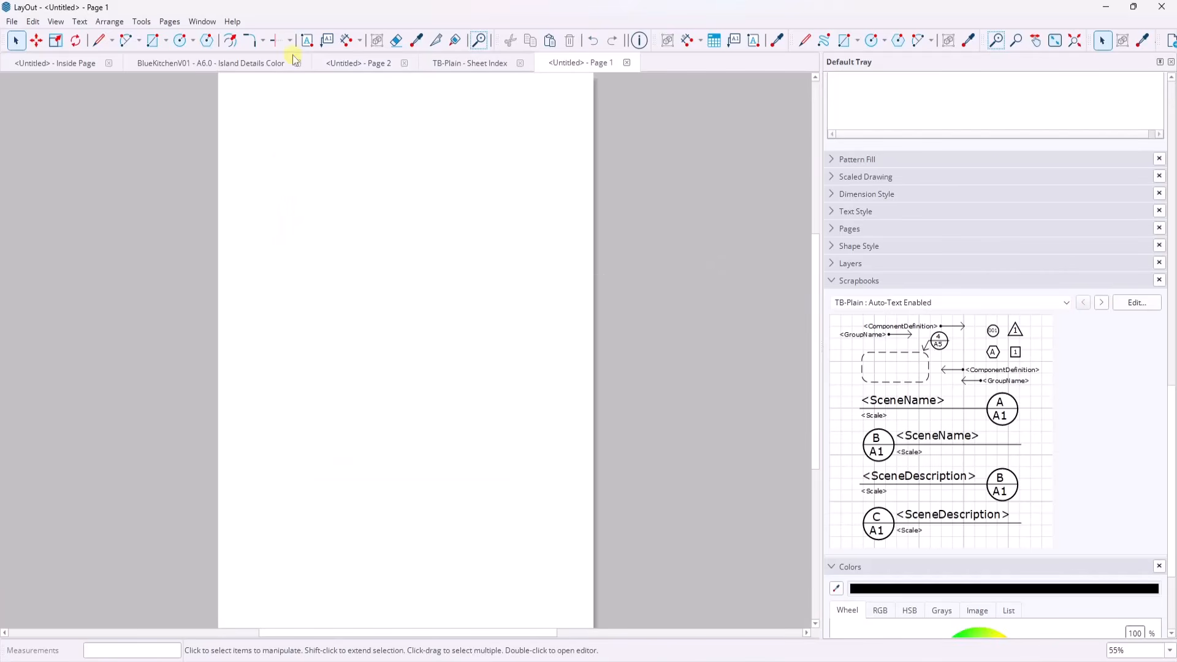
key("t")
left_click_drag(263, 148, 395, 175)
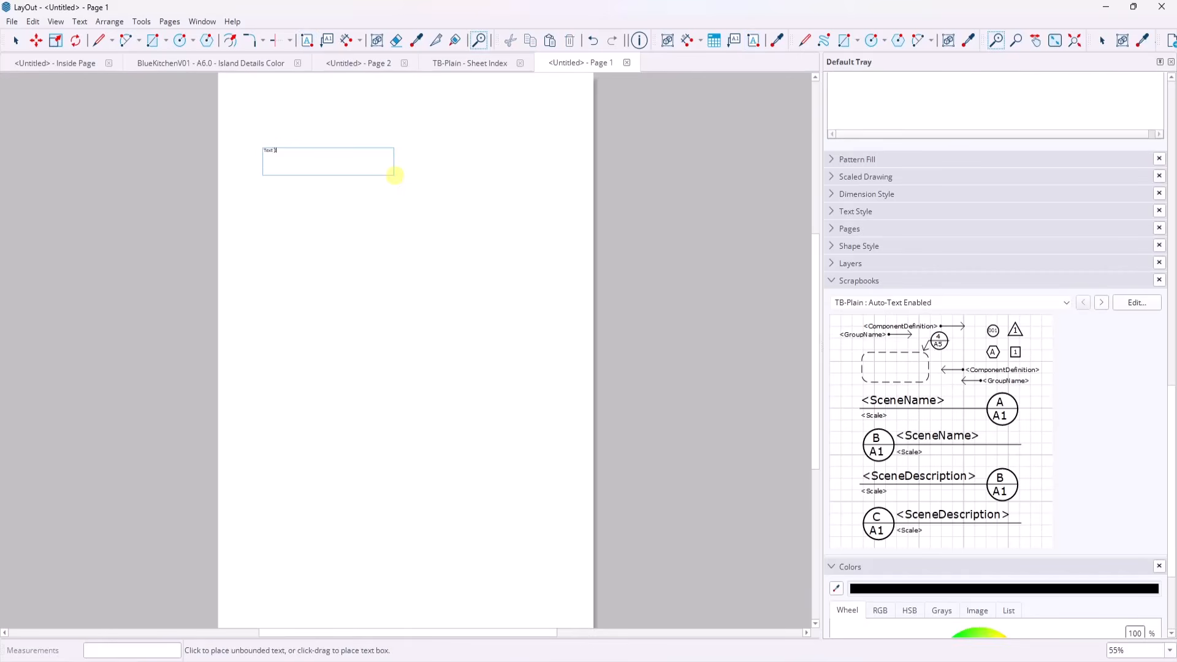
scroll(281, 158, "up", 6)
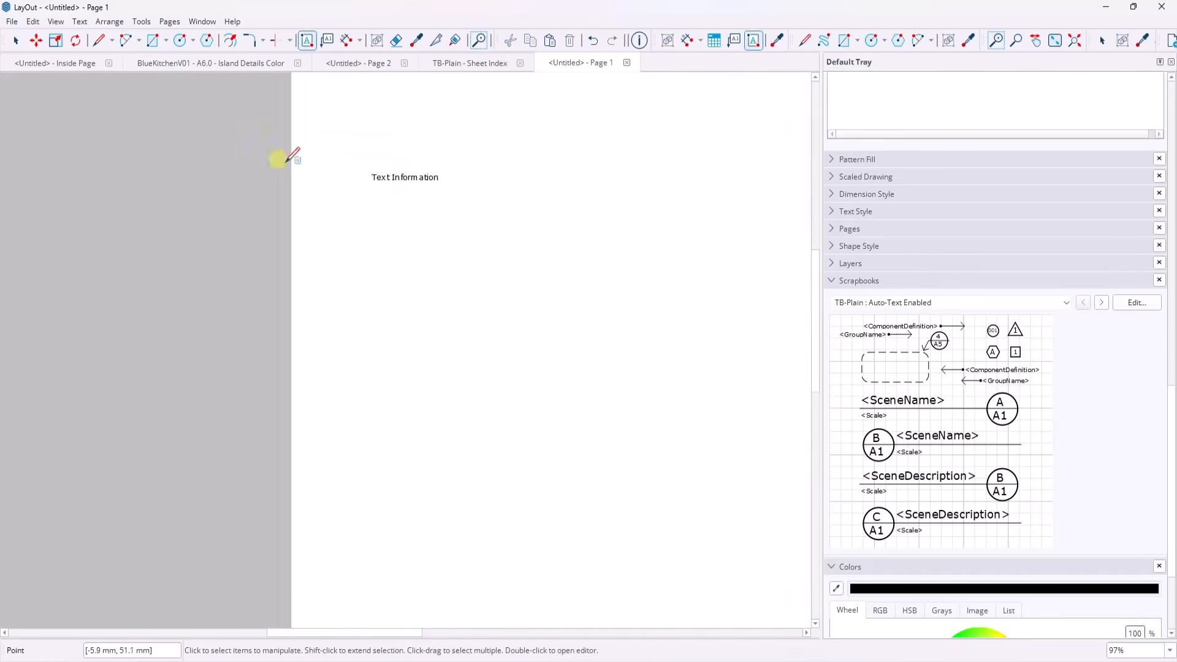
Step: Draw a horizontal line about 35 mm long directly beneath Text Information
key("l")
left_click(299, 216)
left_click_drag(542, 217, 543, 217)
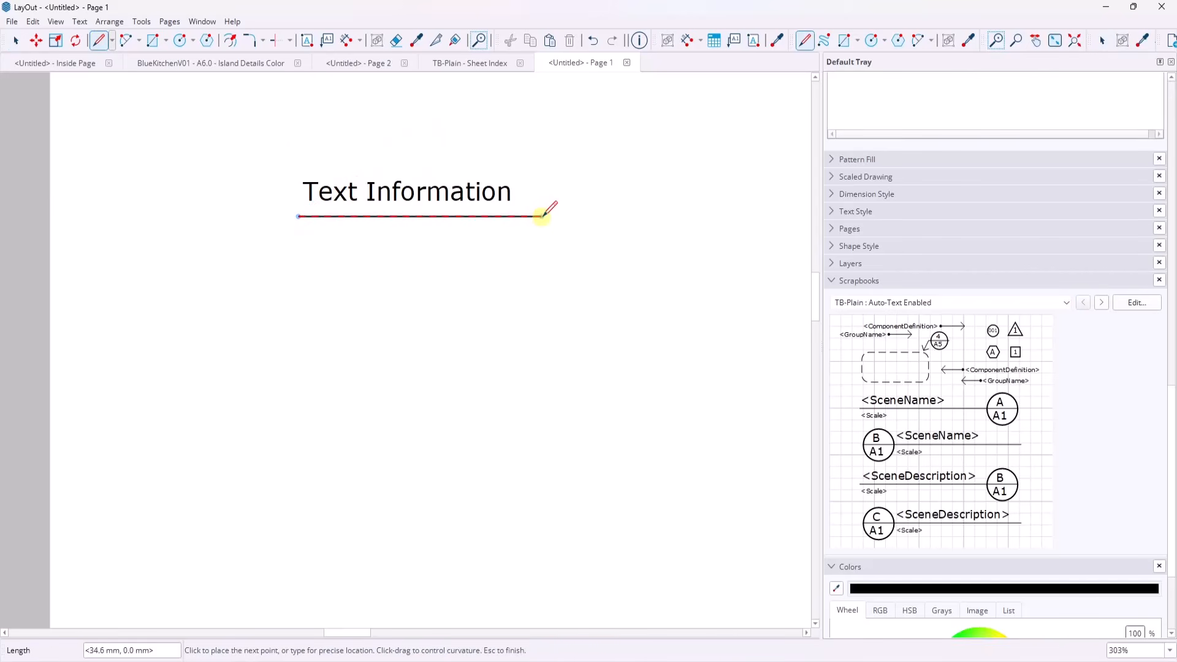
key("space")
key("l")
left_click(299, 217)
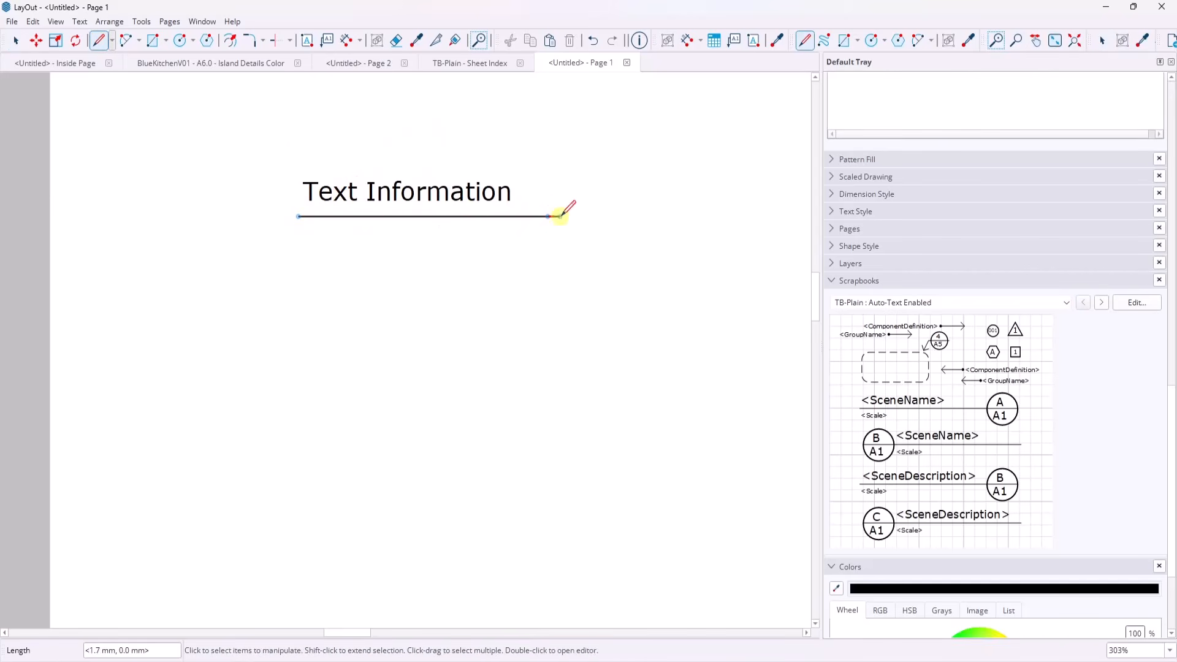
left_click(547, 217)
key("Escape")
key("space")
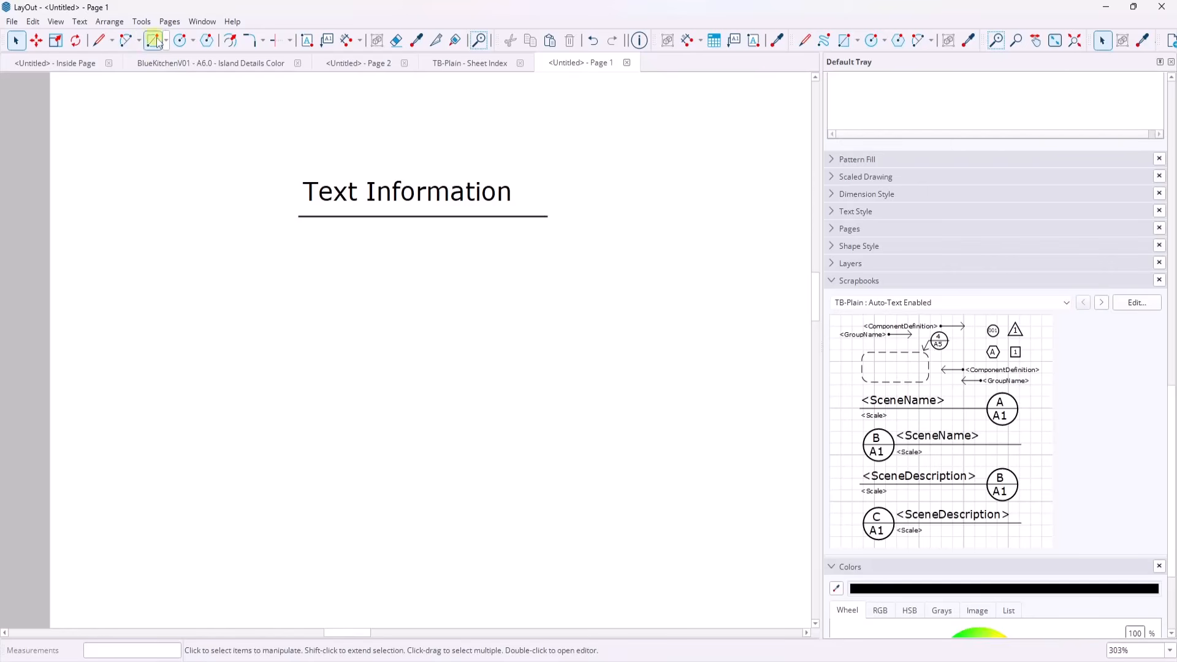
Step: Draw a circle of about 4 mm radius just before Text Information and place the text A inside it
left_click(179, 40)
left_click(264, 197)
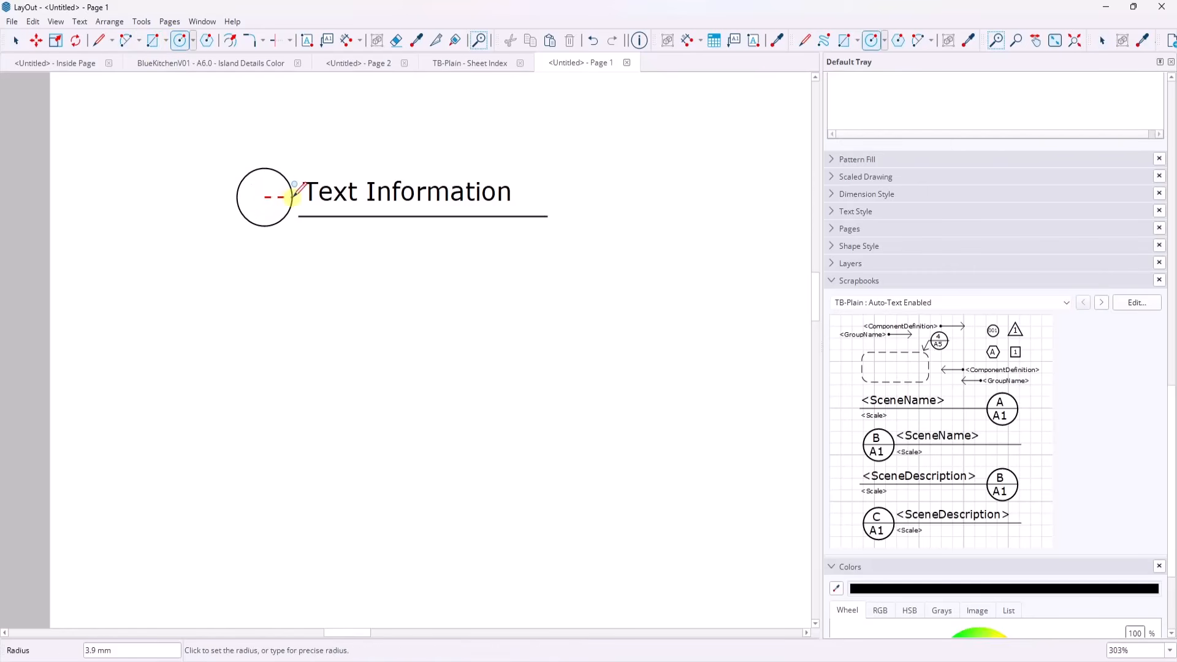
left_click(293, 194)
key("t")
left_click(266, 200)
left_click(480, 119)
key("space")
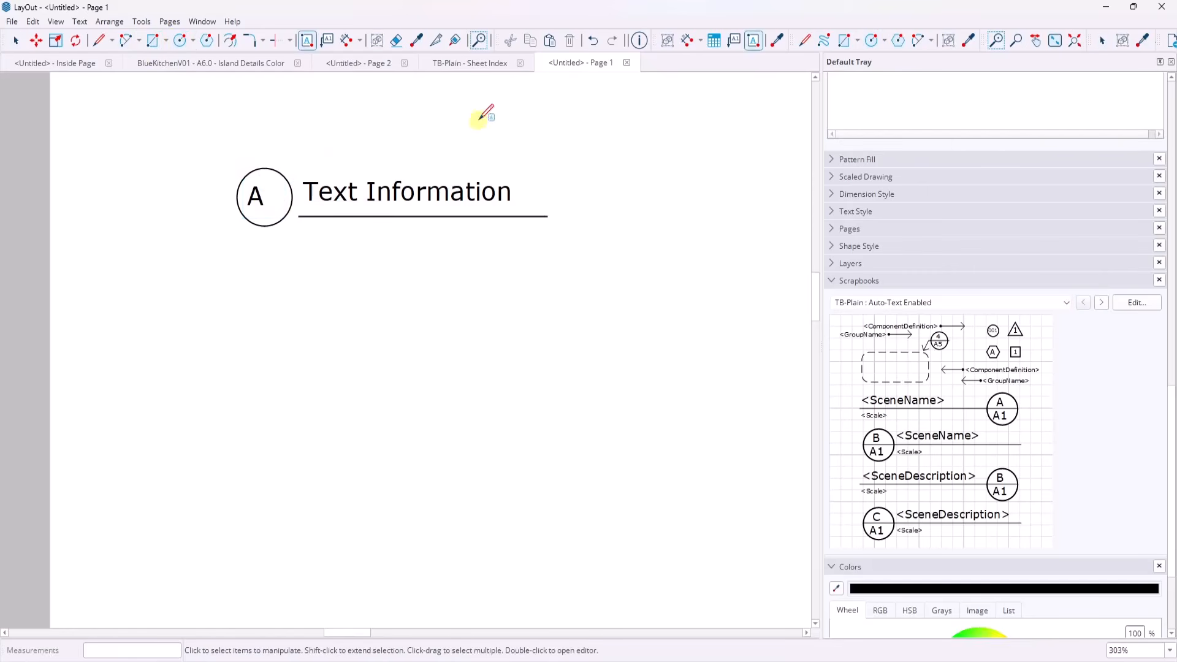
Step: Make the circle's text read A1 and widen its text box so it fits on one line
left_click(261, 195)
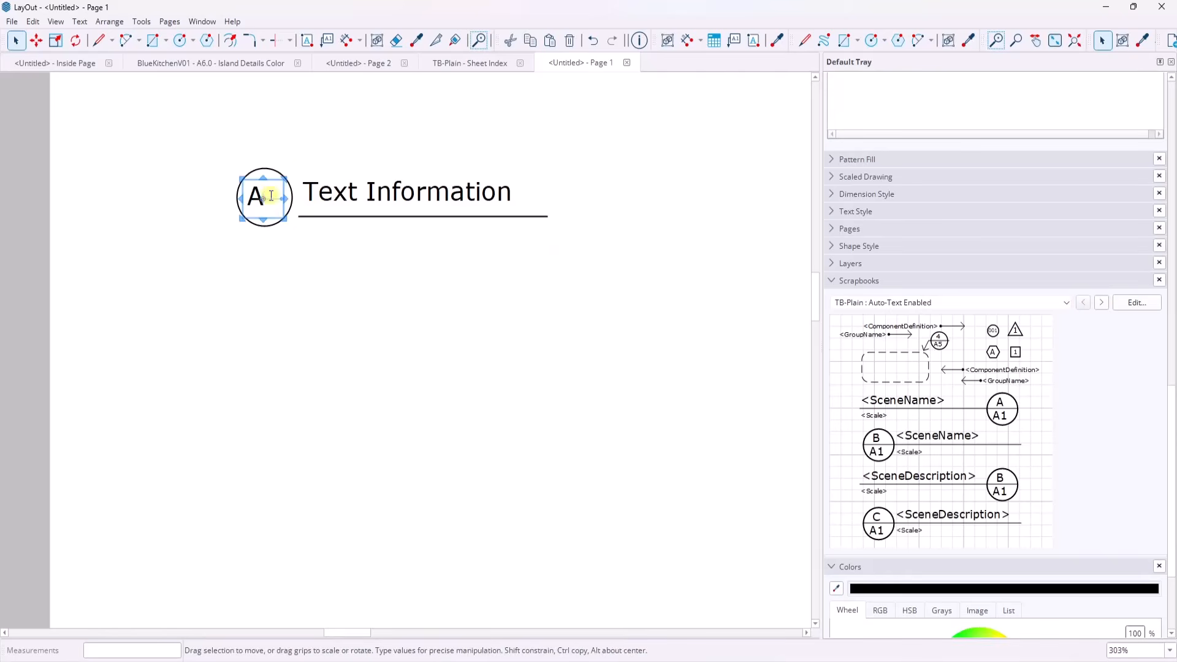
double_click(259, 195)
left_click(328, 150)
left_click(276, 196)
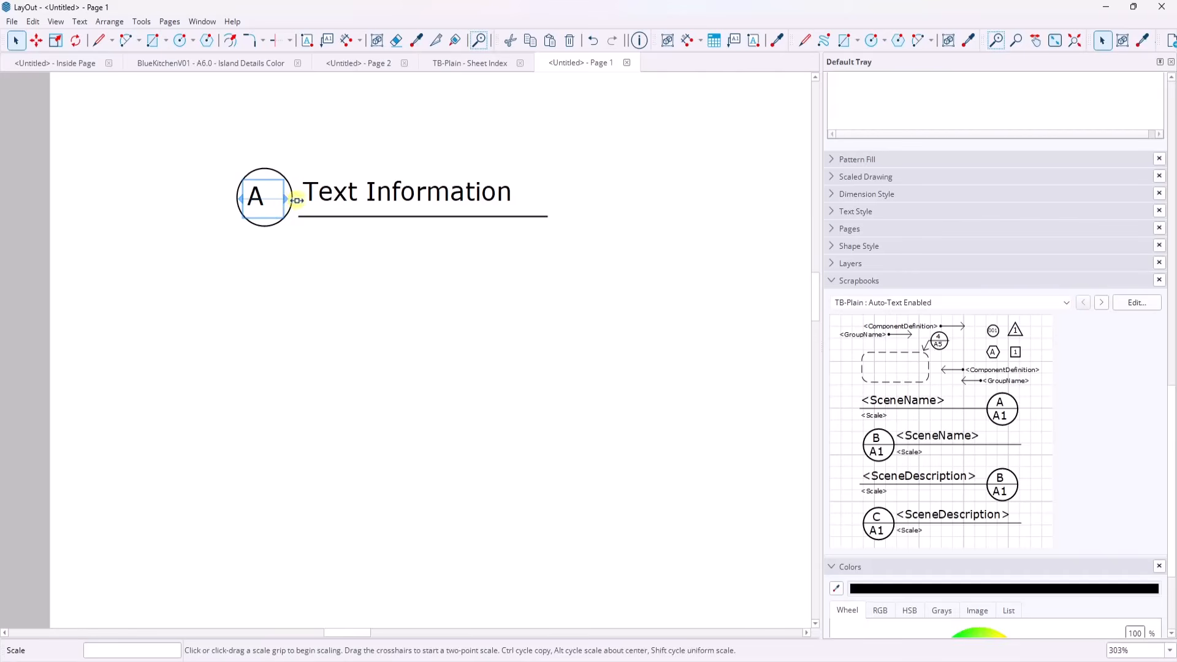
left_click_drag(296, 200, 307, 196)
left_click(339, 95)
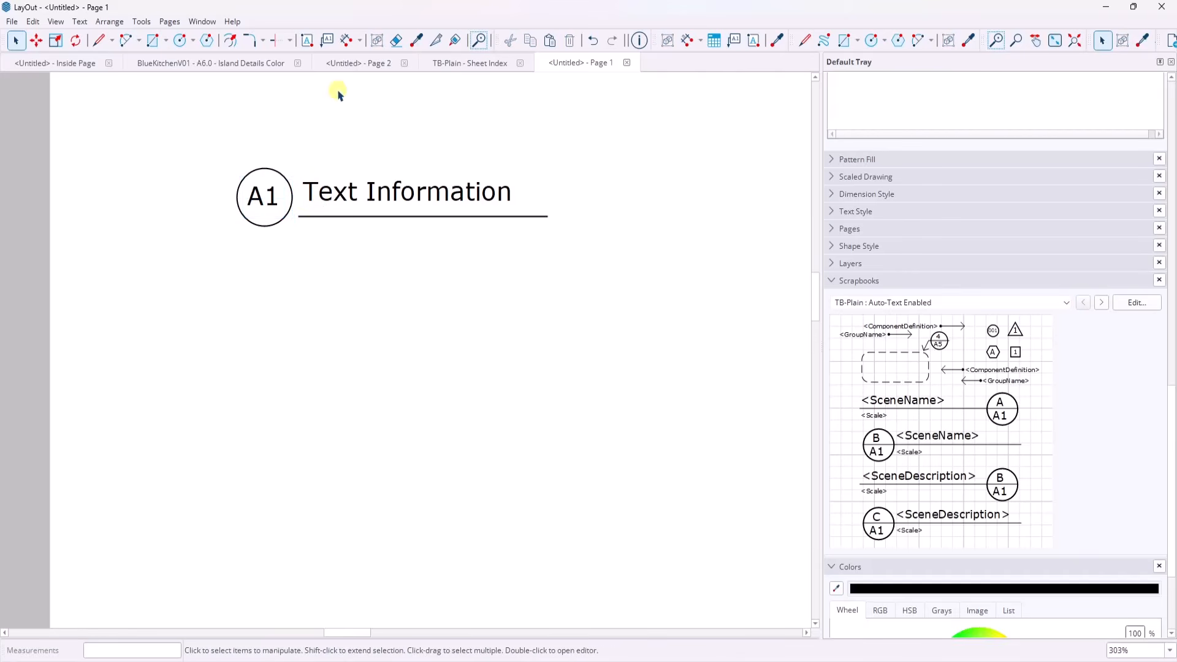
scroll(410, 235, "down", 5)
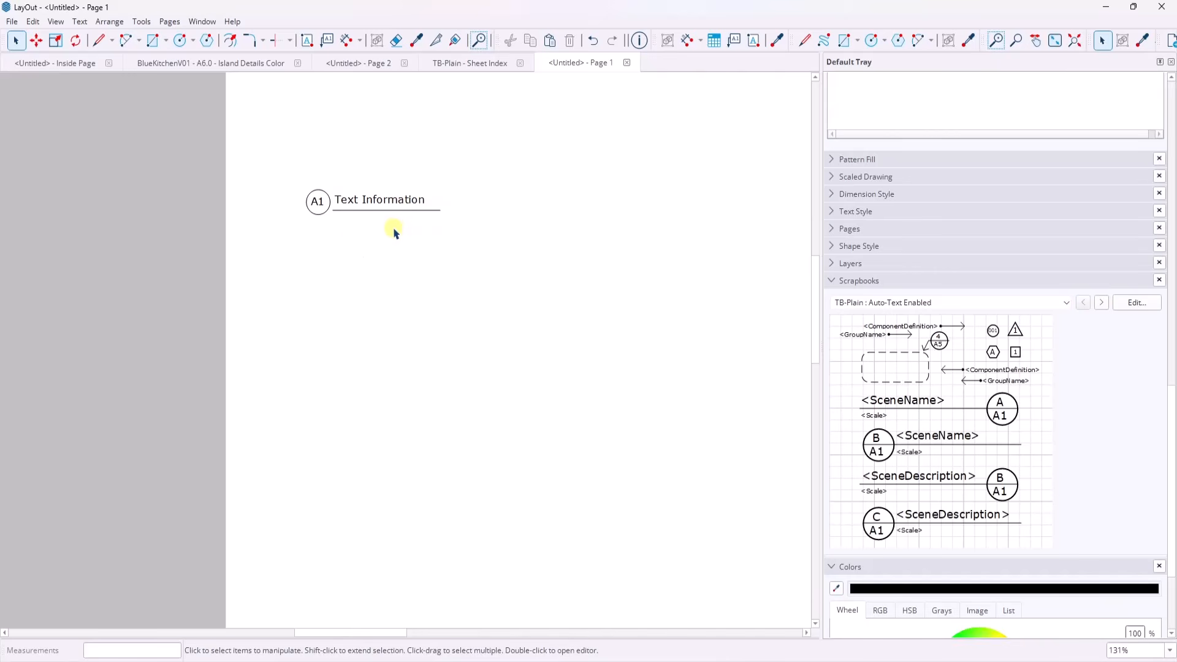
scroll(394, 233, "up", 3)
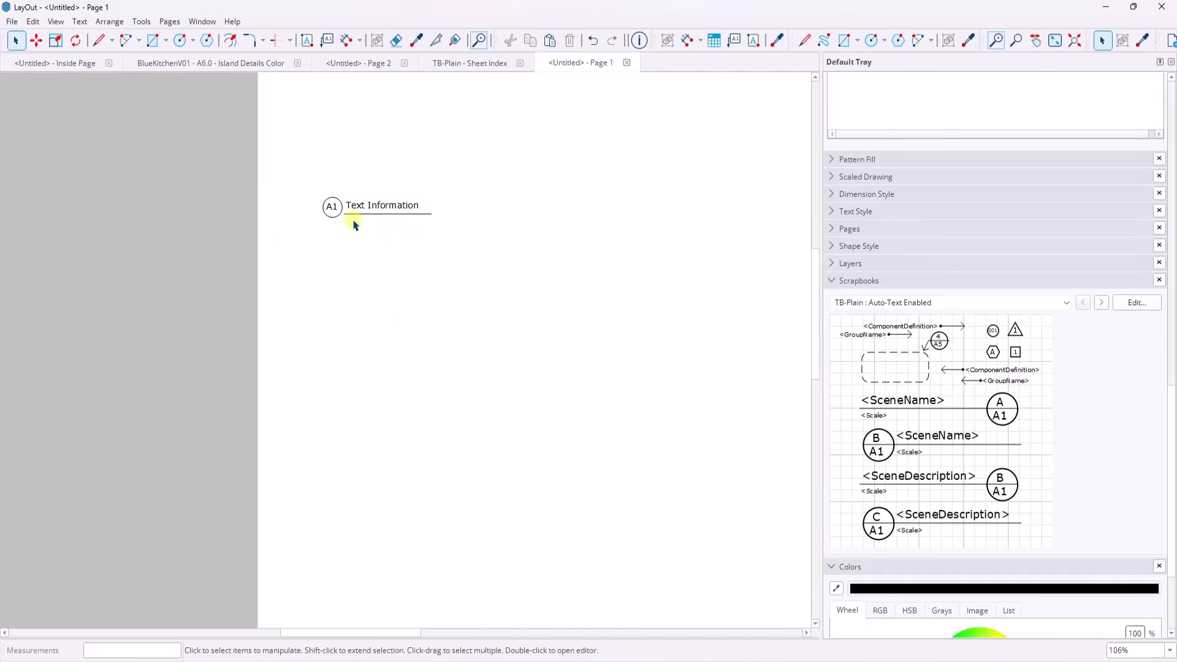
left_click_drag(236, 119, 560, 282)
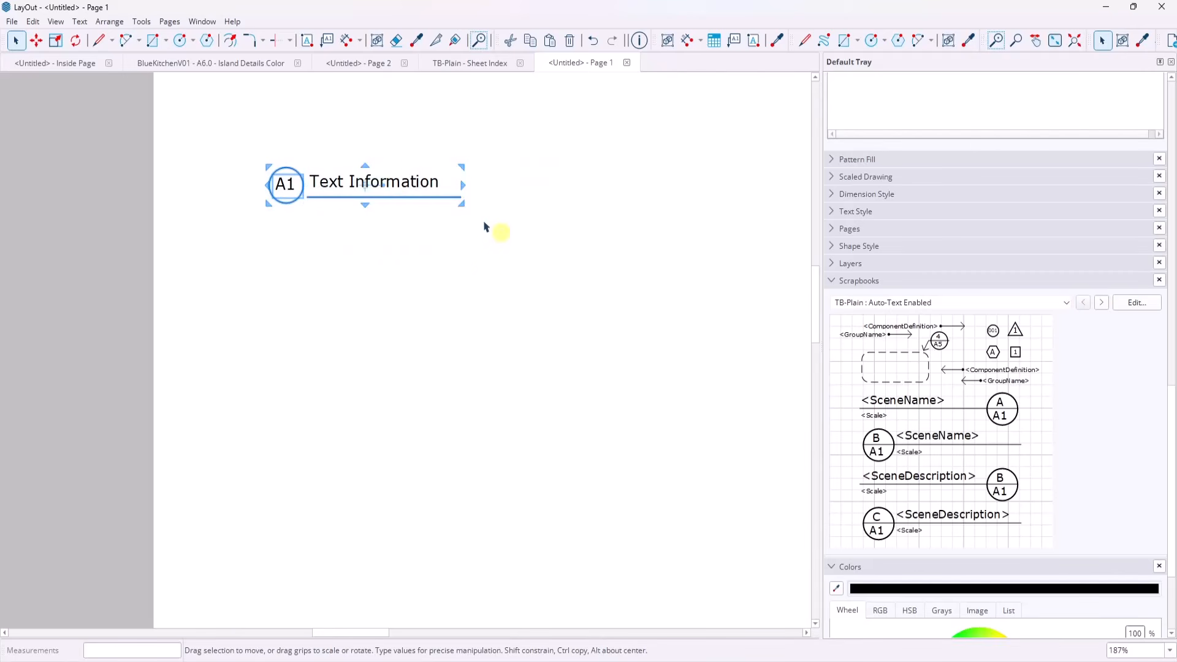
right_click(417, 185)
left_click(260, 143)
left_click_drag(226, 134, 699, 312)
Step: Shrink the Text Information text box in width and height to fit closely around its text and underline
left_click(402, 171)
left_click(405, 179)
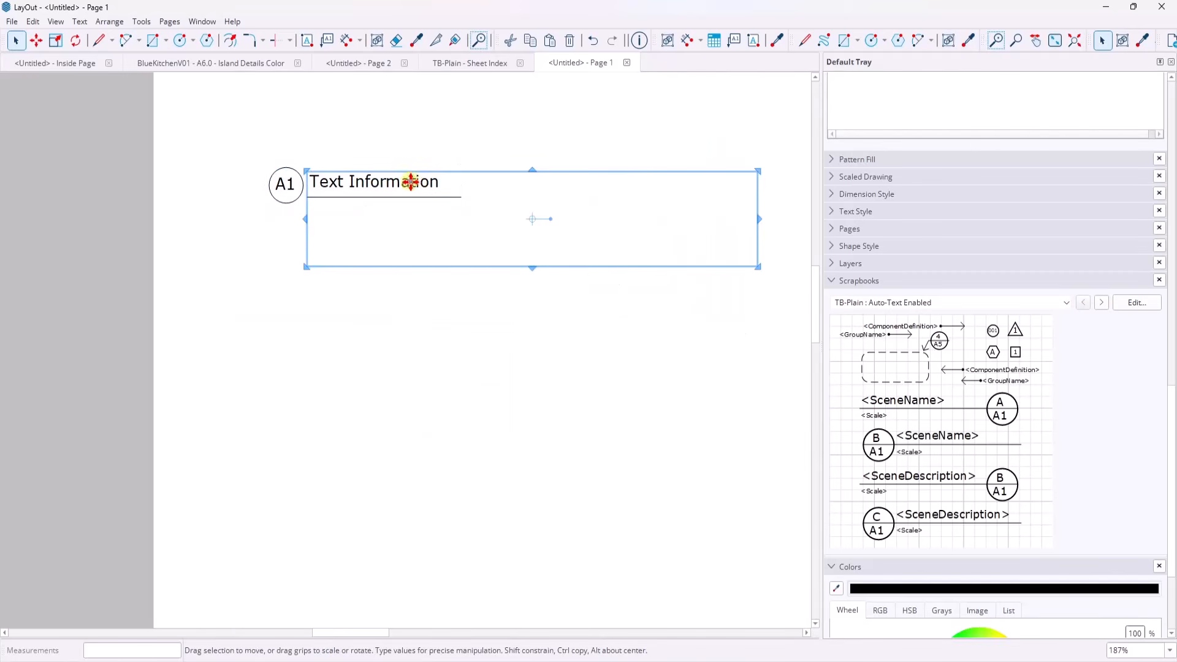
left_click_drag(760, 220, 476, 211)
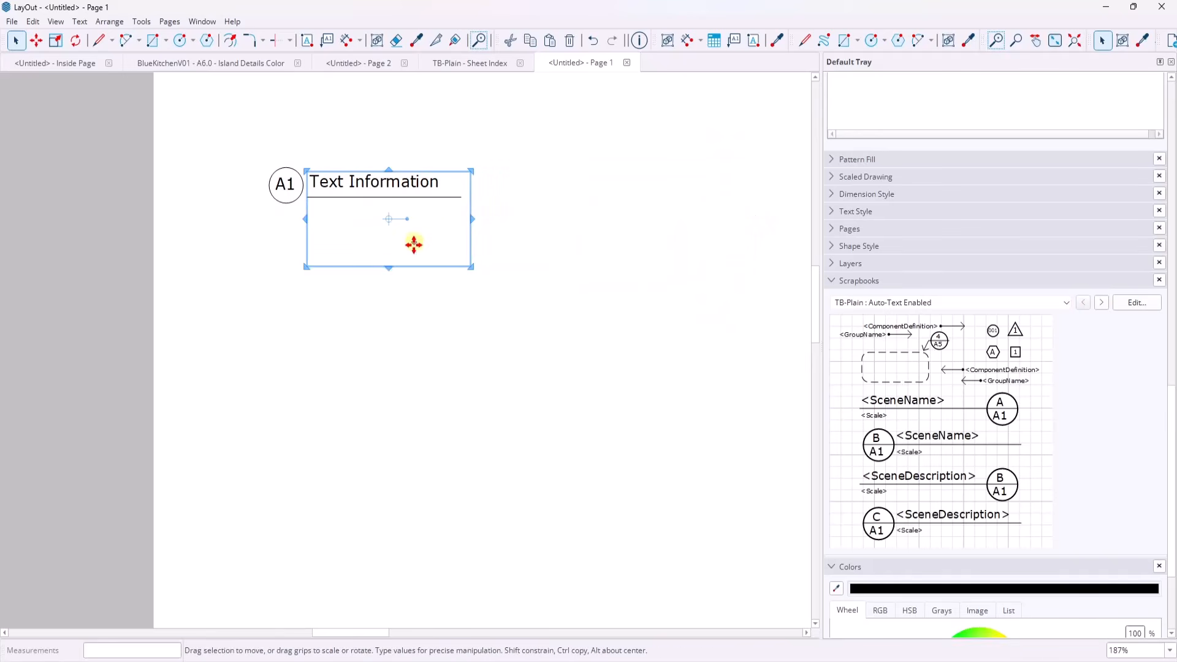
left_click_drag(390, 266, 380, 198)
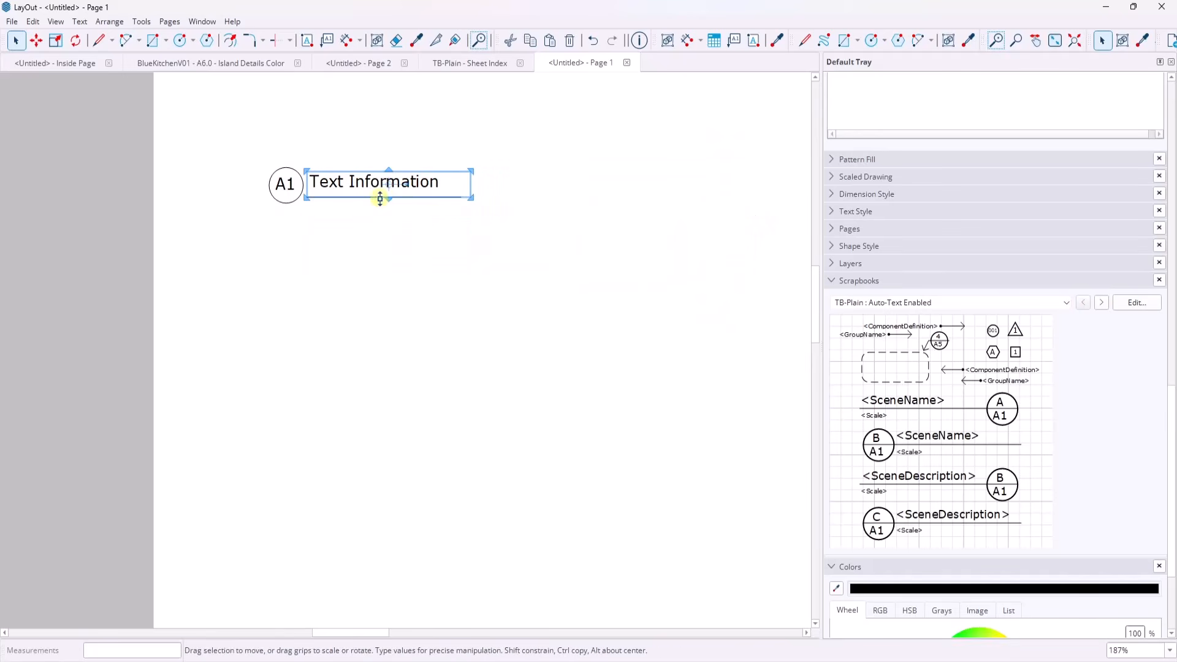
left_click(391, 265)
Step: Place the scrapbook's circled 001 tag on the page and delete it again
left_click_drag(993, 334, 579, 281)
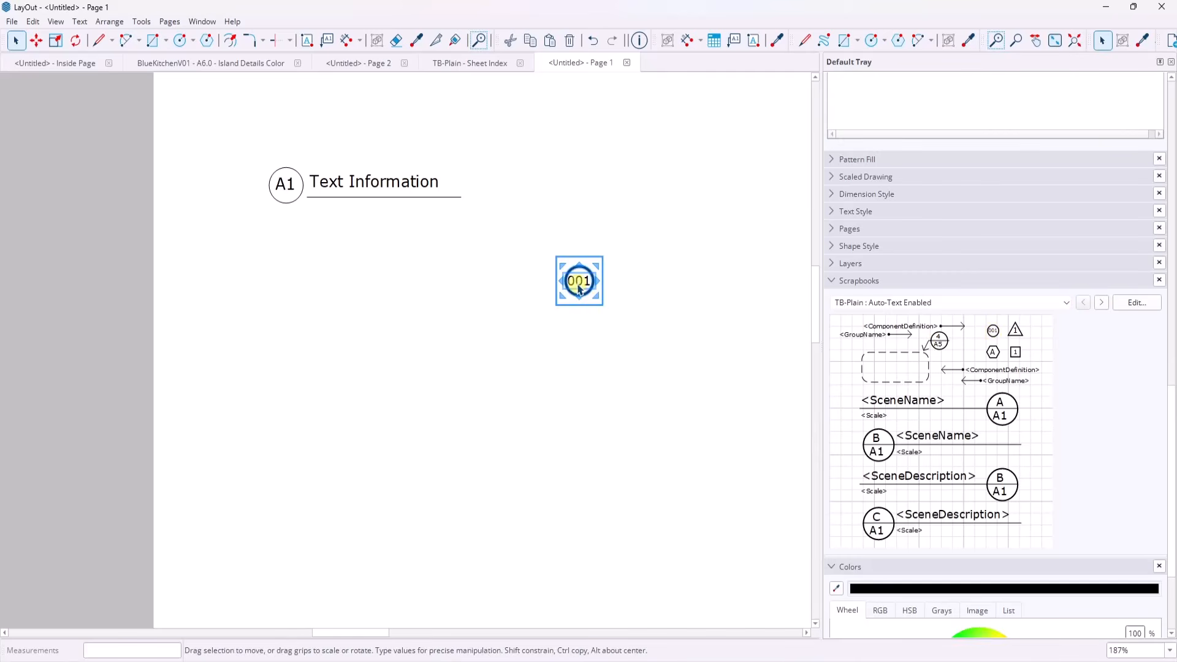
left_click(636, 288)
left_click_drag(538, 240, 625, 328)
key("Delete")
Step: Group the A1 circle, the Text Information text and its underline into a single label
left_click_drag(210, 136, 507, 285)
right_click(366, 193)
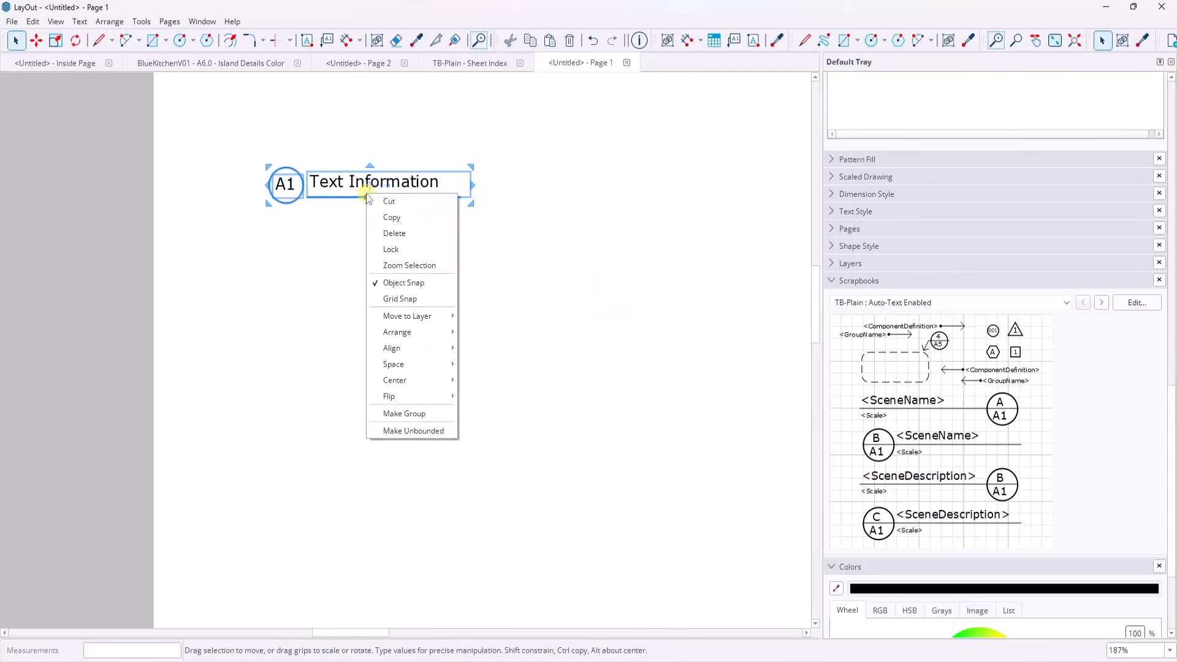
left_click(415, 412)
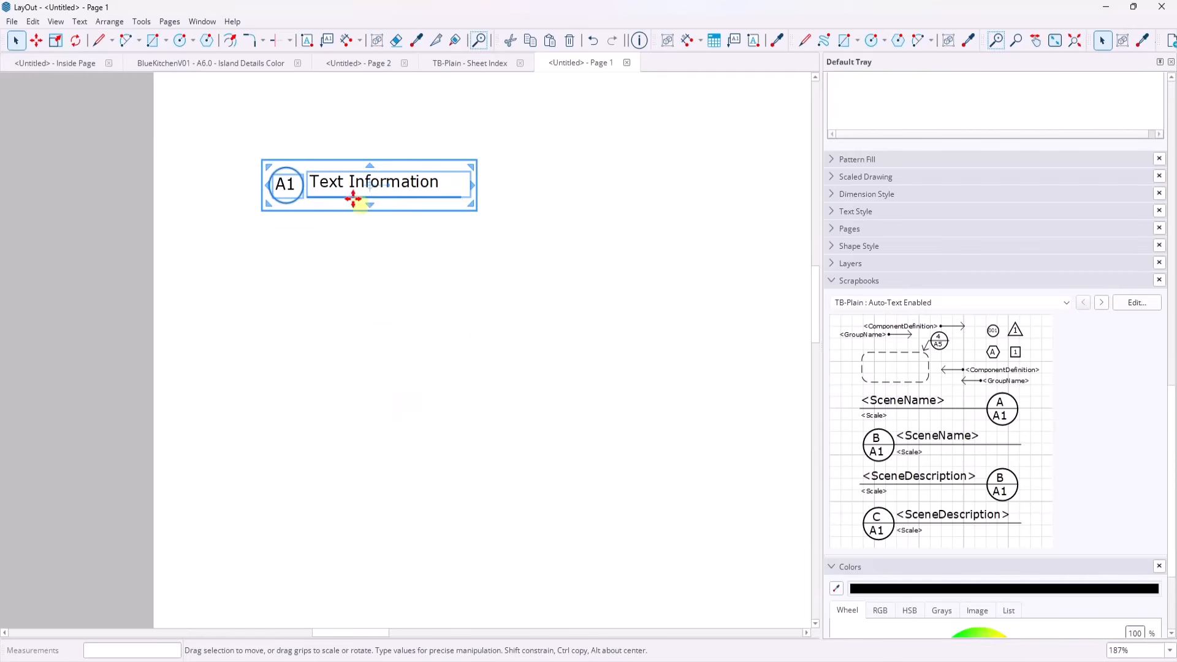
Step: Save the document as a scrapbook named TestScrapbook in the first listed scrapbook folder
left_click(11, 22)
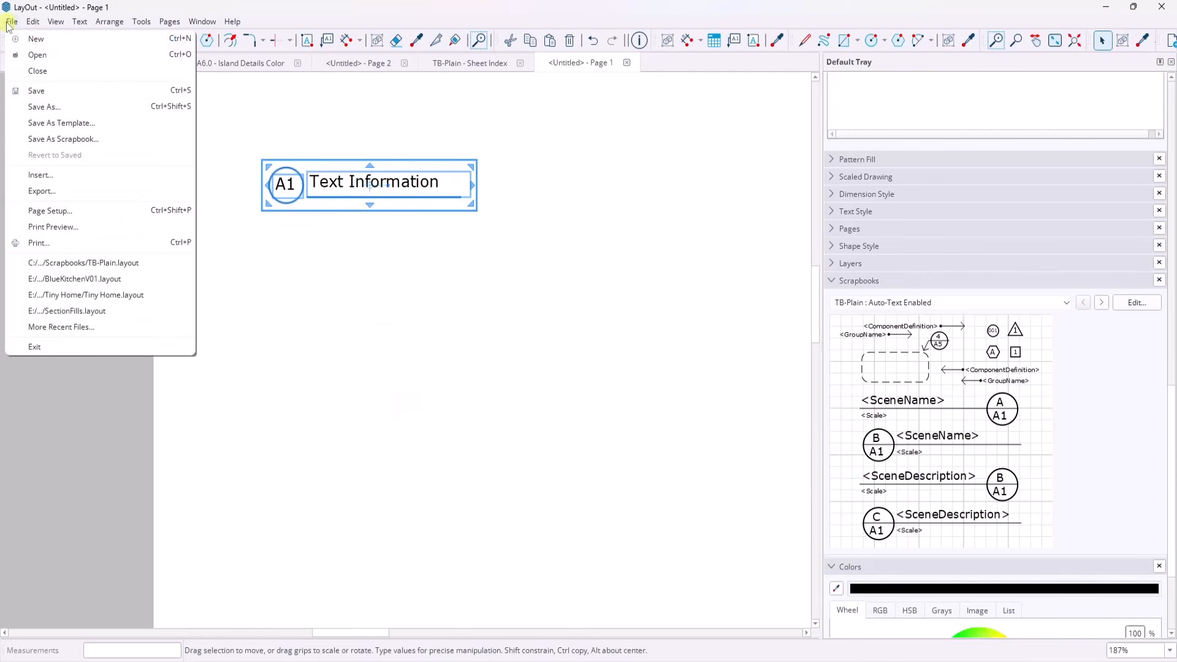
left_click(64, 139)
type("TestScrapbook")
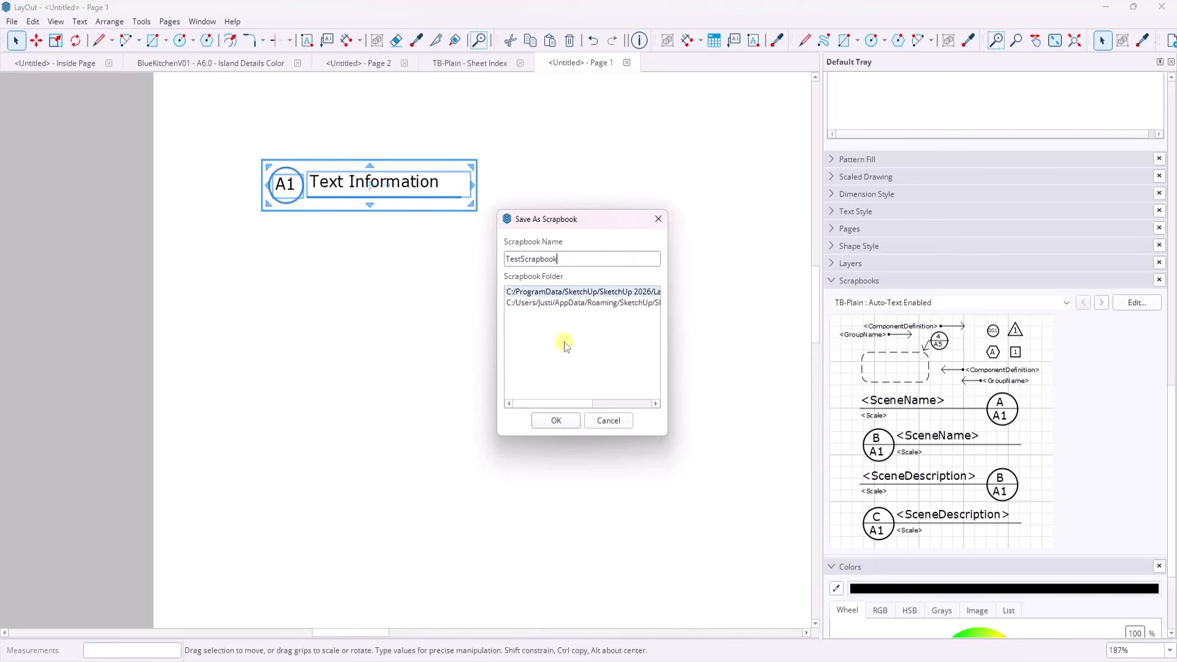
key("Return")
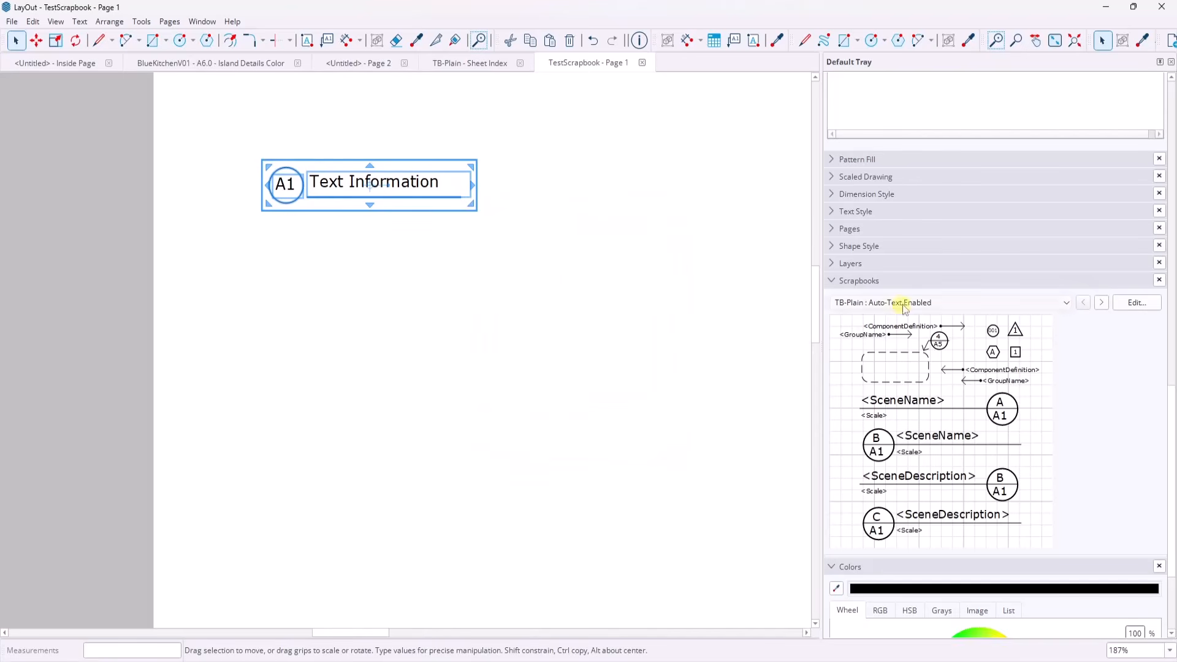
Step: Show TestScrapbook as the current scrapbook in place of TB-Plain
left_click(1064, 303)
scroll(998, 368, "down", 3)
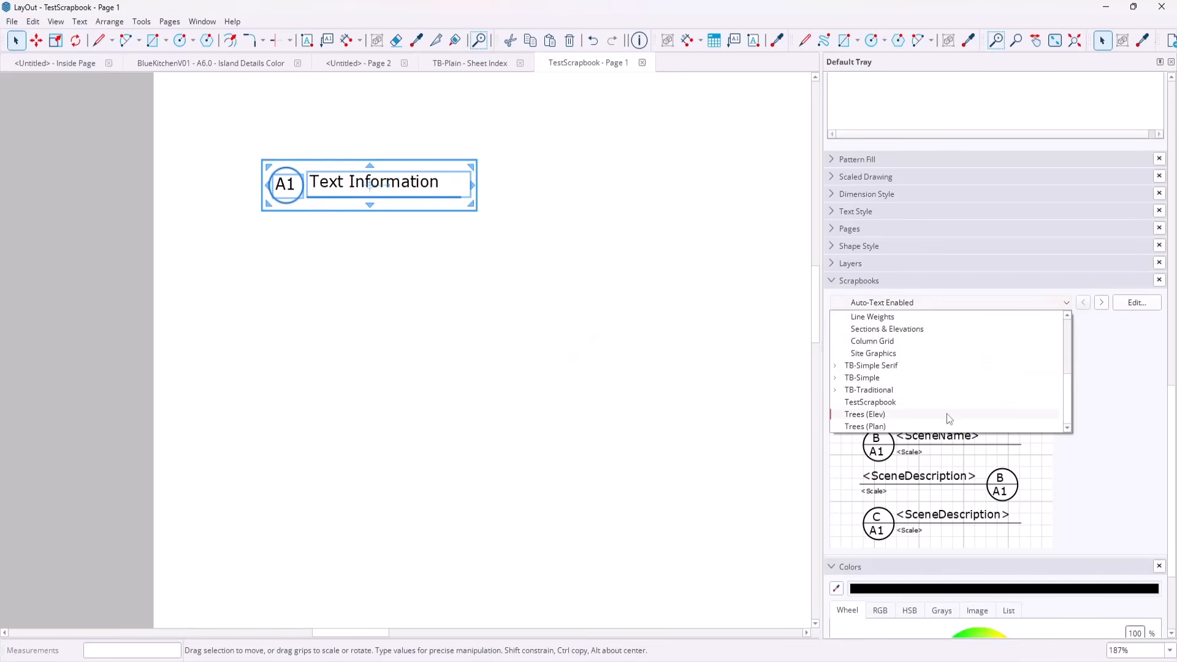
left_click(895, 404)
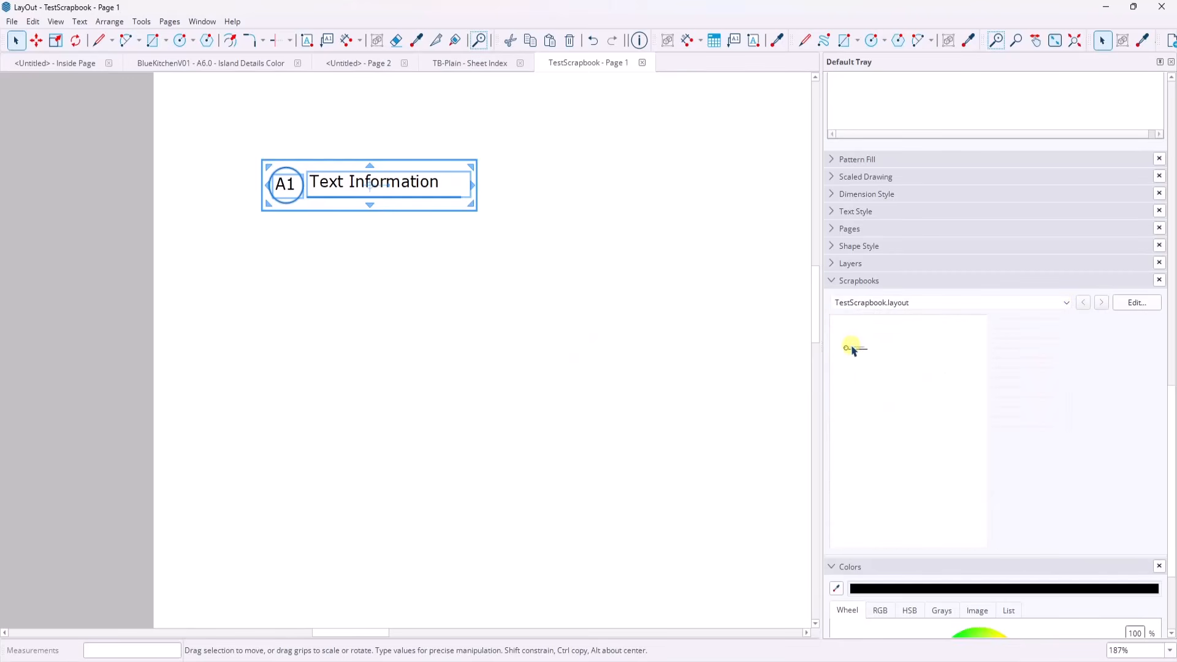
Step: Place two copies of TestScrapbook's A1 Text Information label above the <SceneName> label on Page 2, and delete both
left_click(359, 63)
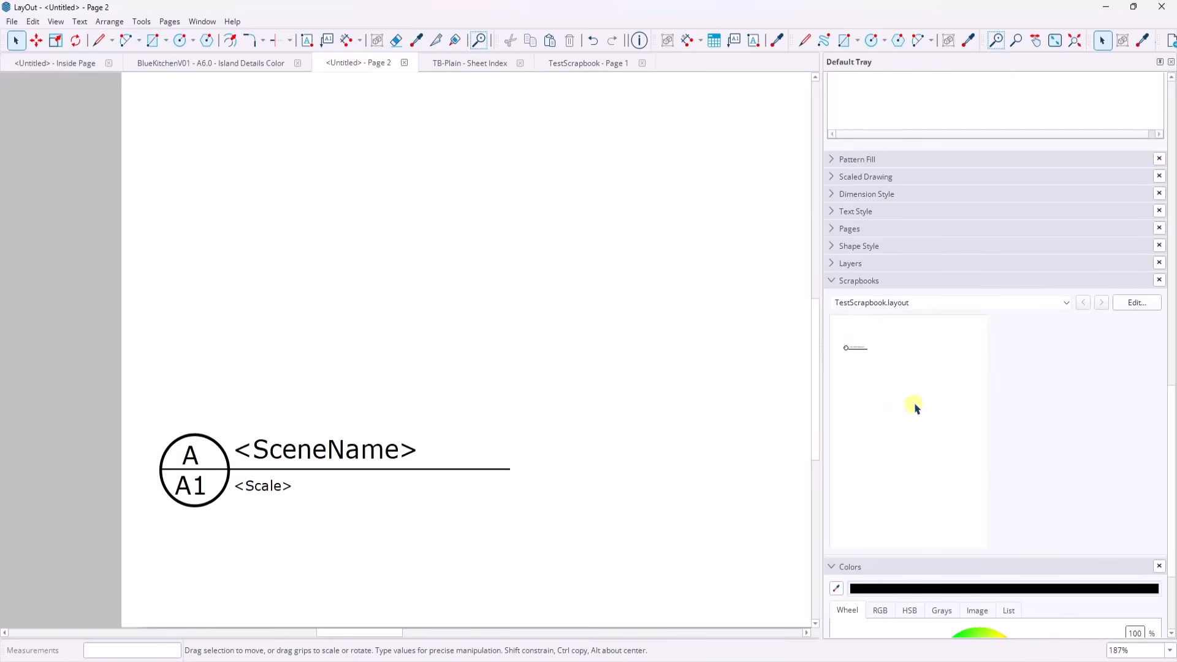
left_click_drag(856, 352, 441, 326)
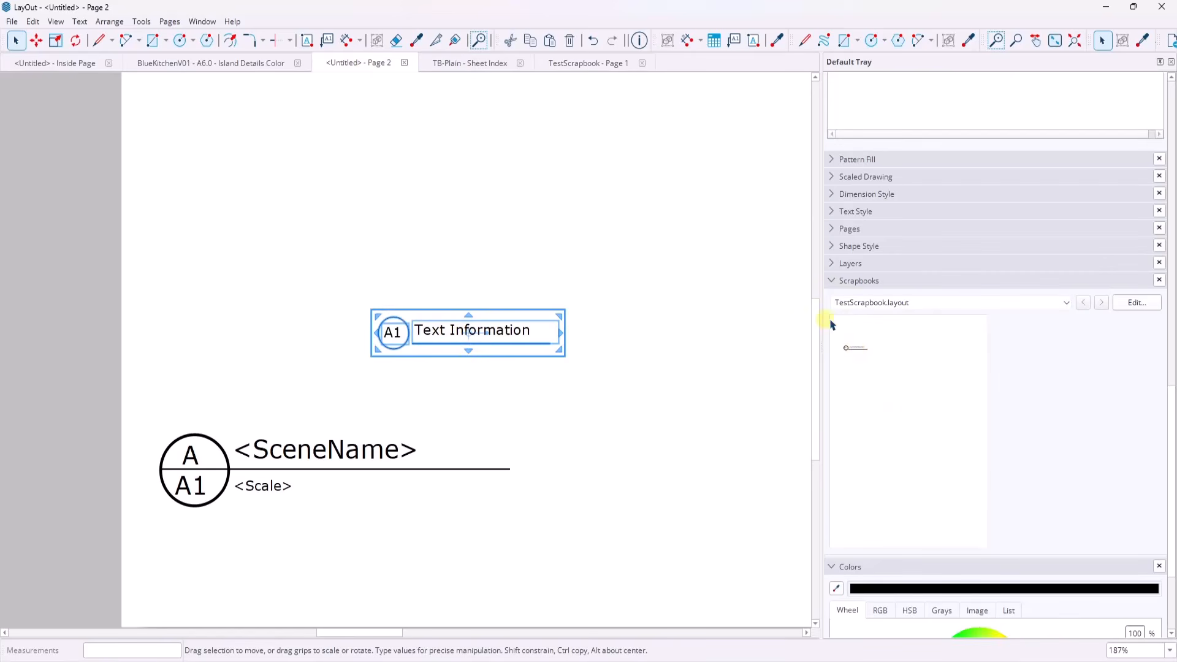
left_click_drag(862, 353, 564, 268)
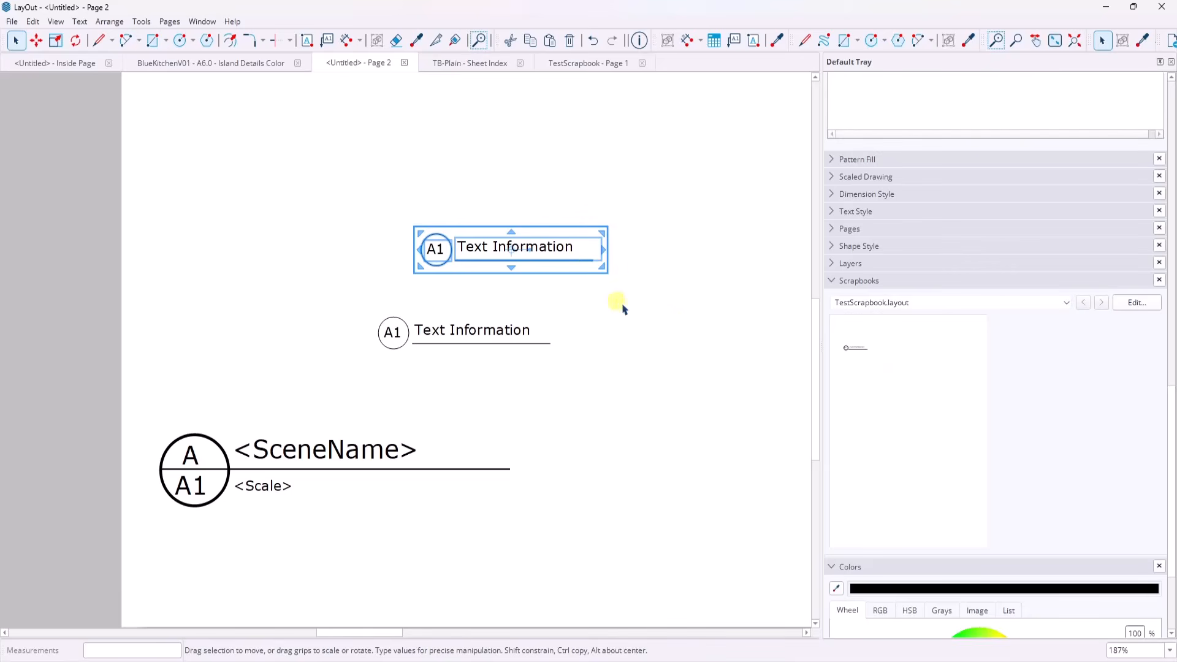
scroll(444, 261, "down", 3)
scroll(447, 260, "up", 2)
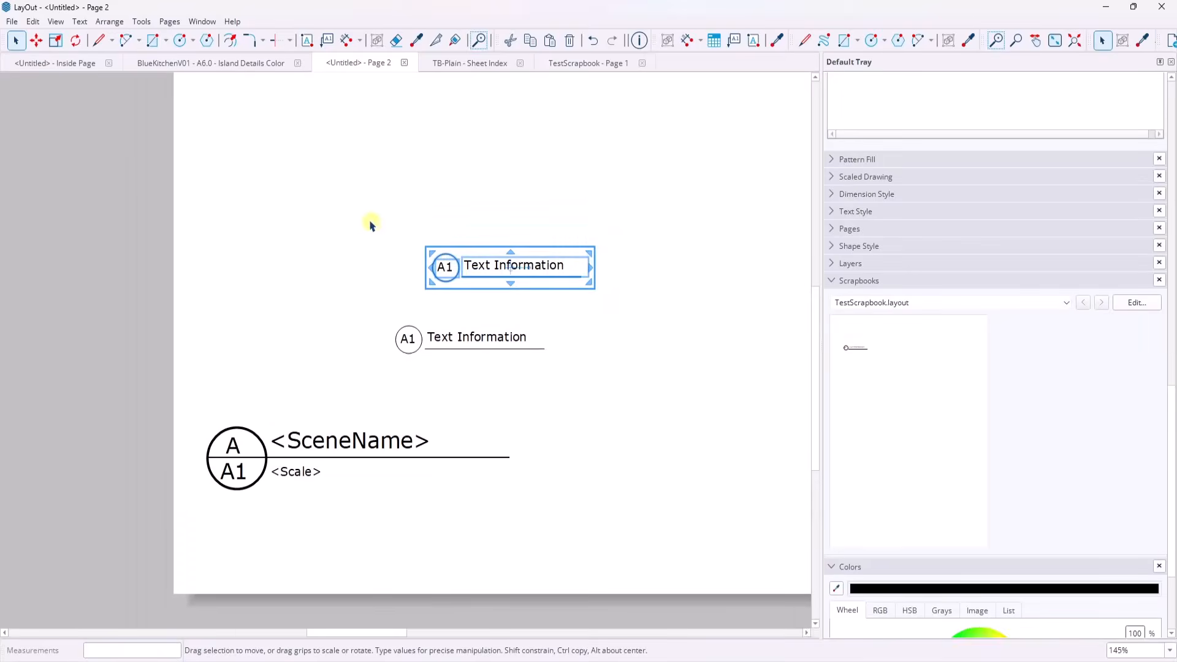
left_click_drag(337, 200, 702, 402)
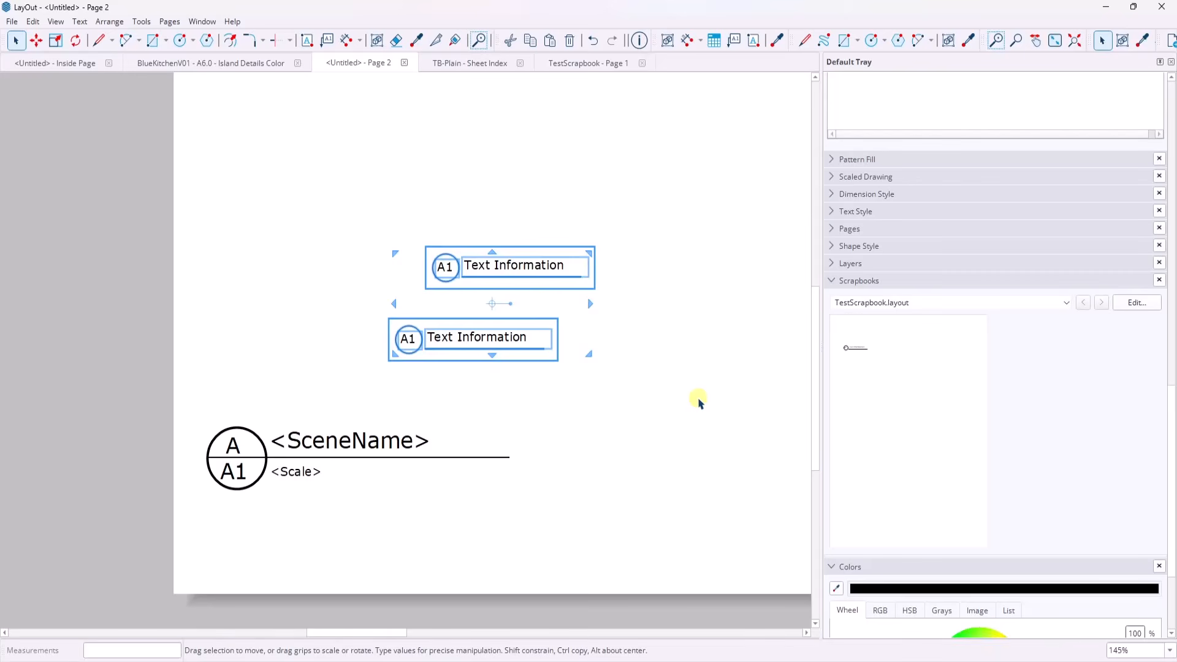
key("Delete")
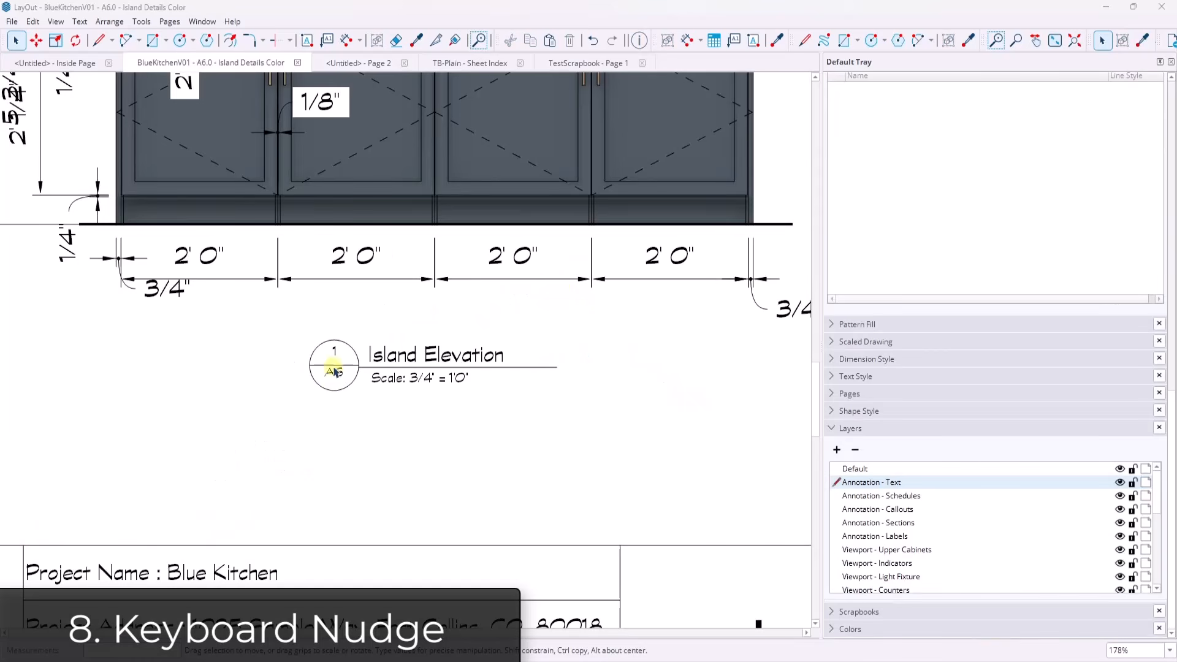
Step: In the BlueKitchenV01 island details drawing, move the Island Elevation label 1 1/16" horizontally to the right
left_click_drag(271, 316, 624, 432)
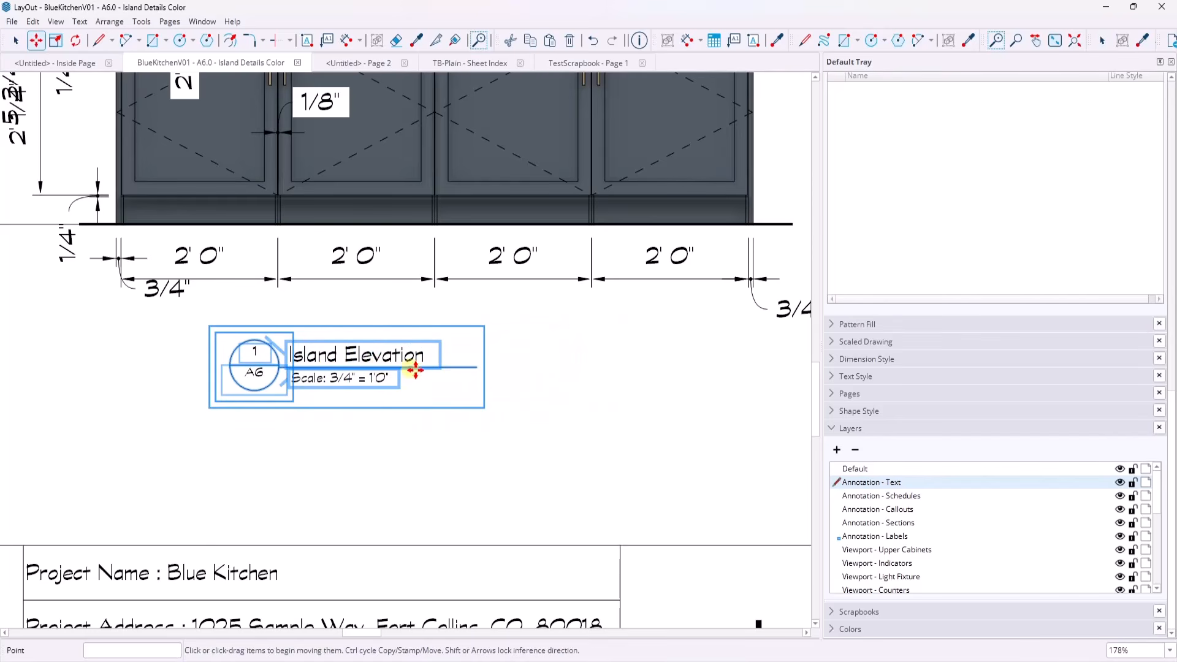
left_click(458, 365)
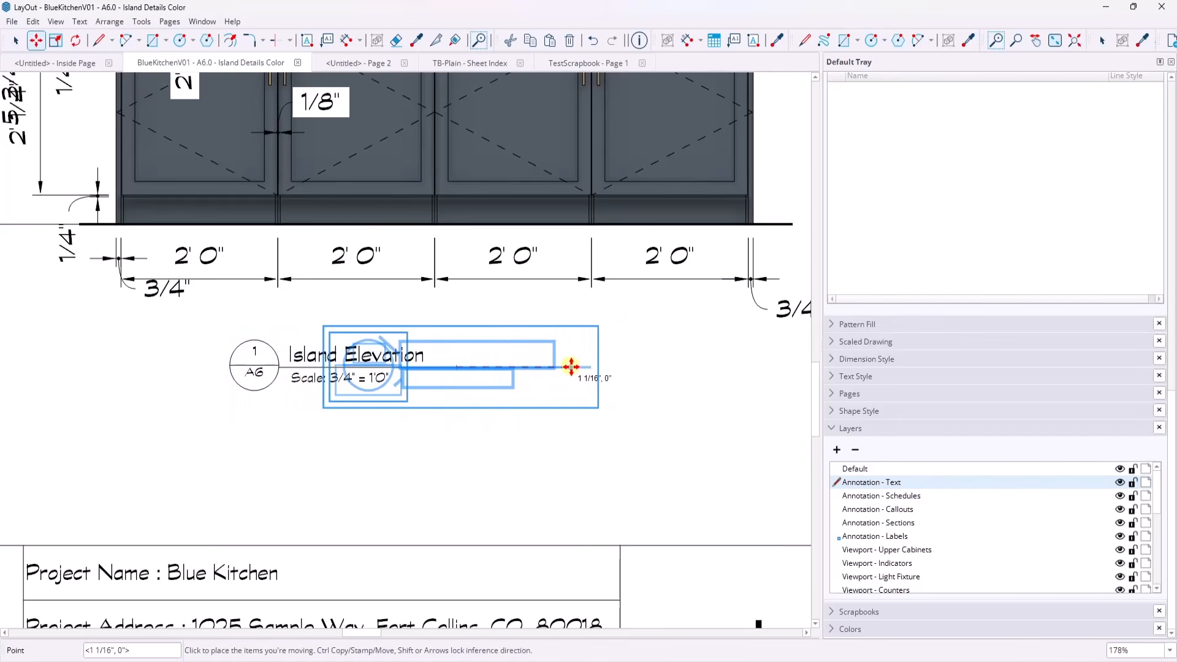
left_click(571, 367)
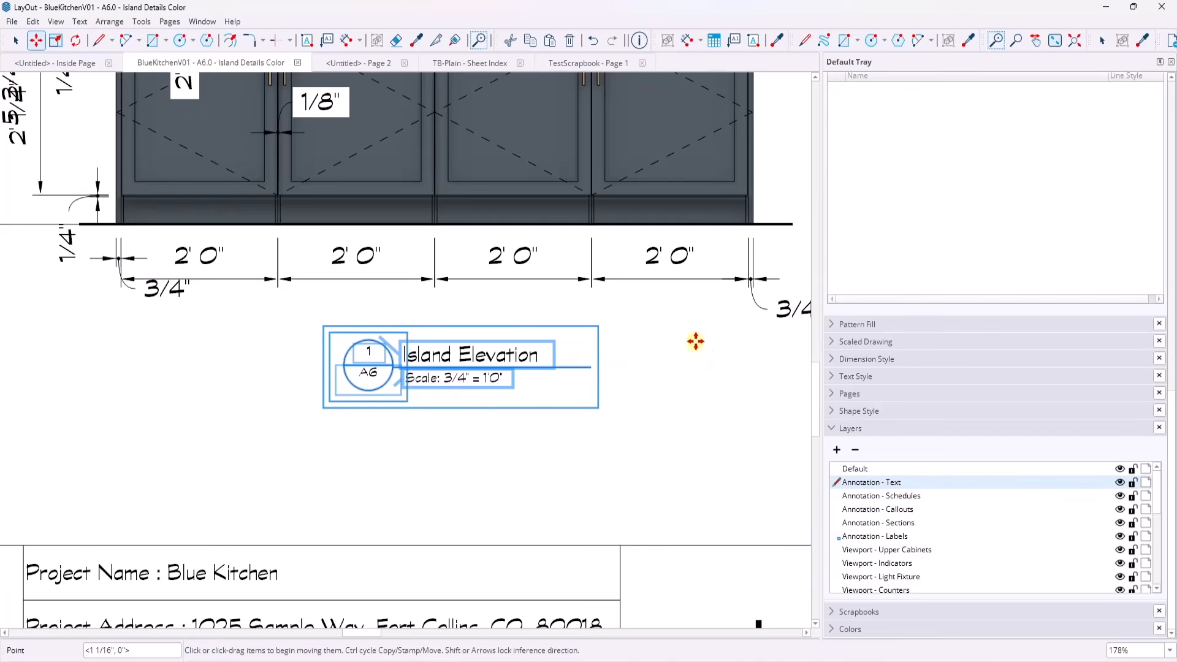
Step: Nudge the selected Island Elevation label three small increments to the left and two back to the right
key("Left")
key("Left")
key("Left")
key("Right")
key("Right")
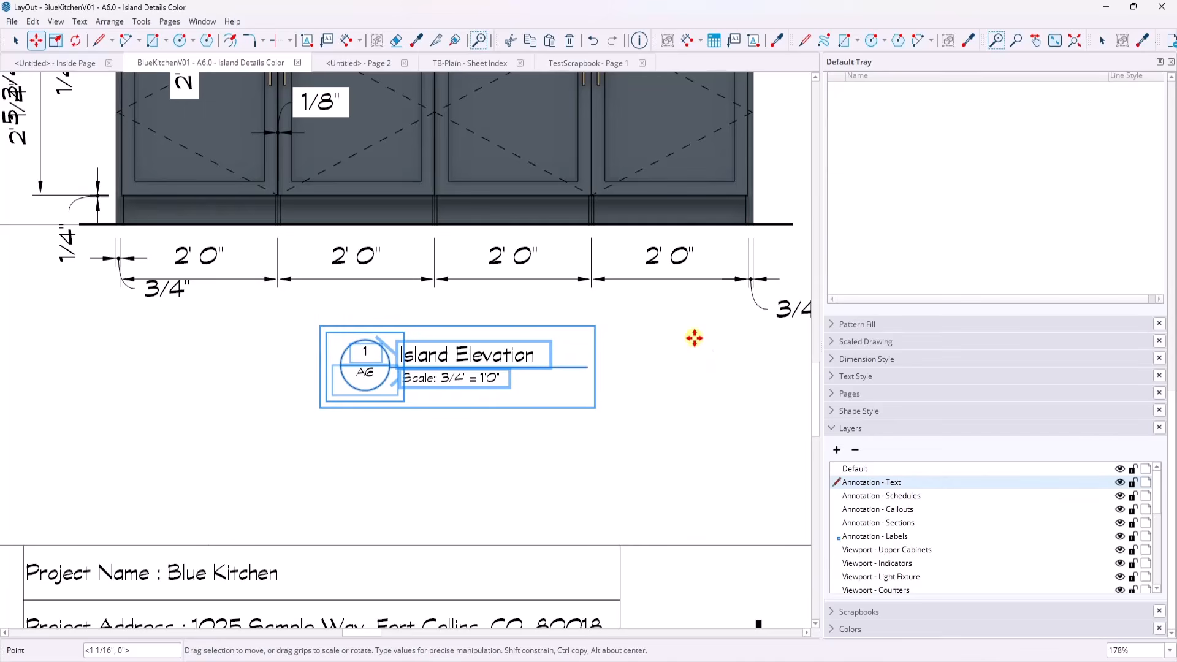
Step: Nudge the selected Island Elevation label one increment up and several increments down
key("Up")
key("Down")
key("Down")
key("Down")
key("Down")
key("Down")
key("Down")
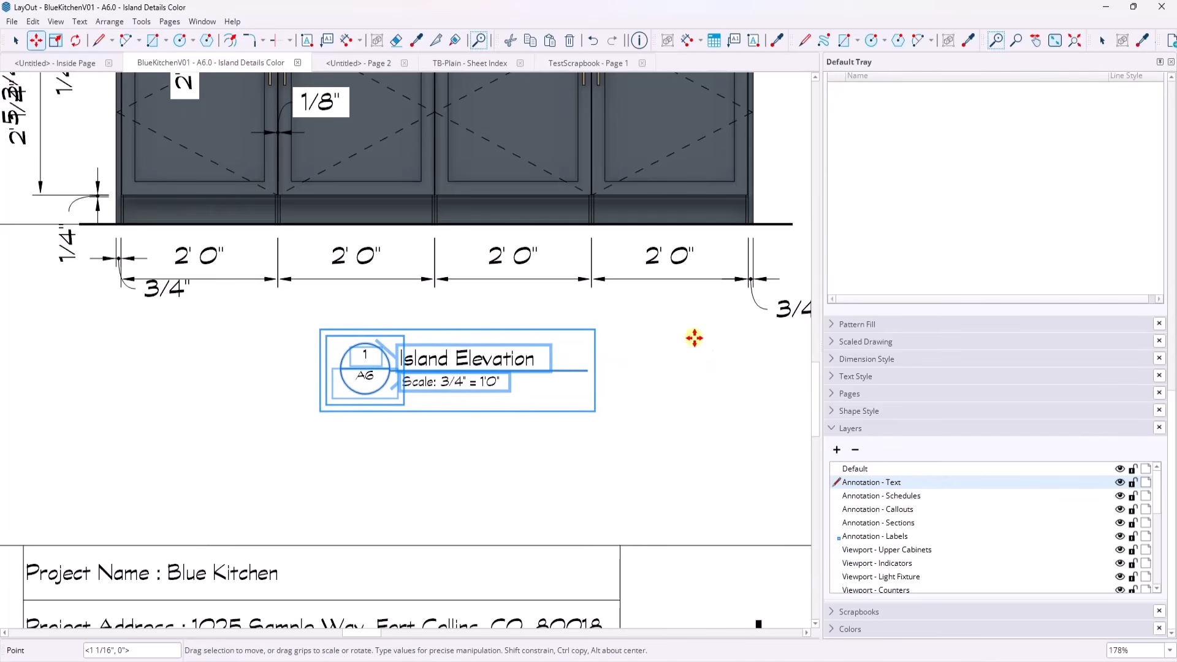
Step: Nudge the Island Elevation label six increments up and a few increments to the right
key("Up")
key("Up")
key("Up")
key("Up")
key("Up")
key("Up")
key("Right")
key("Right")
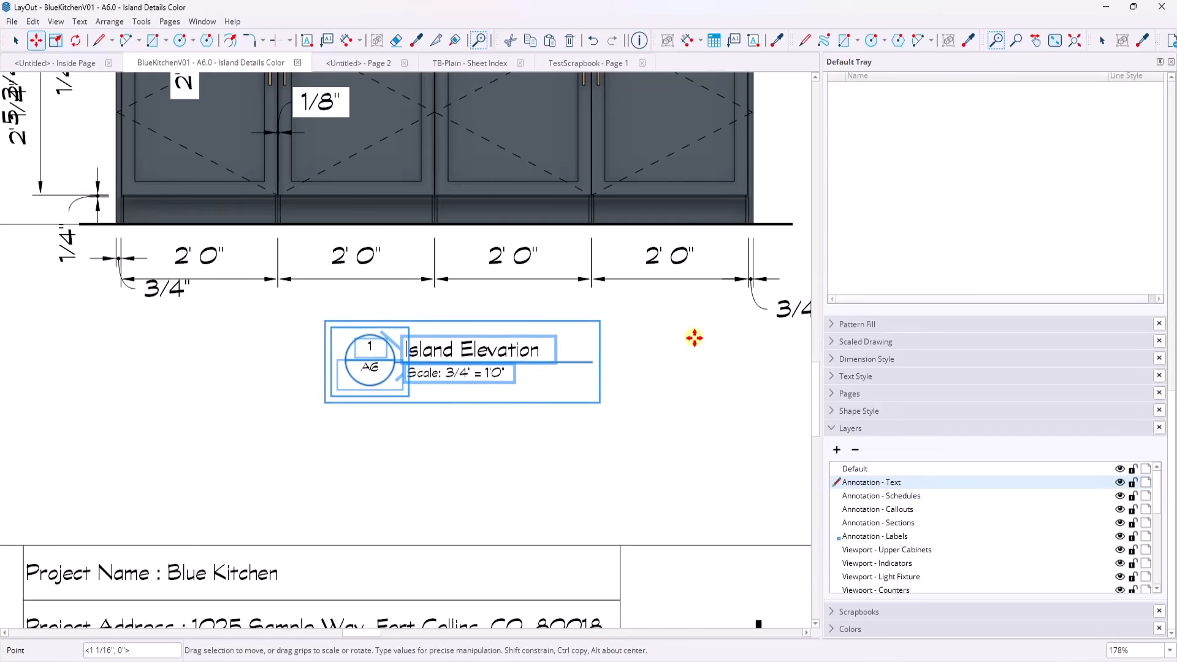
key("Right")
key("Right")
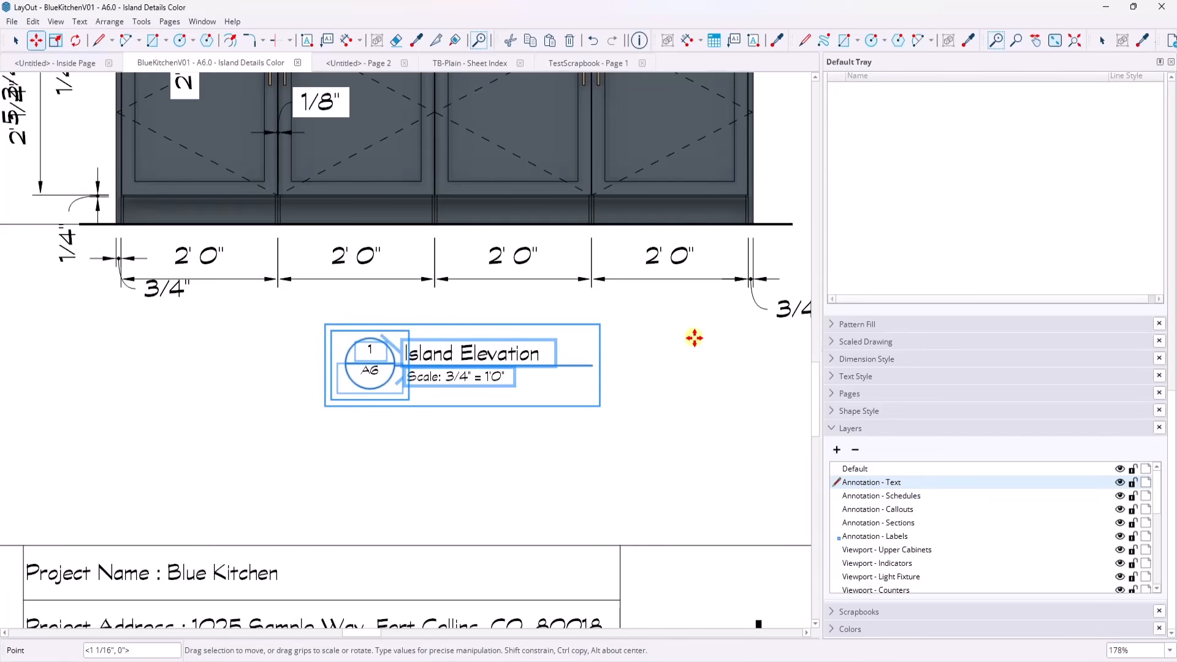
Step: Shift the Island Elevation label slightly down and farther left below the cabinet dimensions
key("Down")
key("Down")
key("Down")
key("Down")
key("Left")
key("Left")
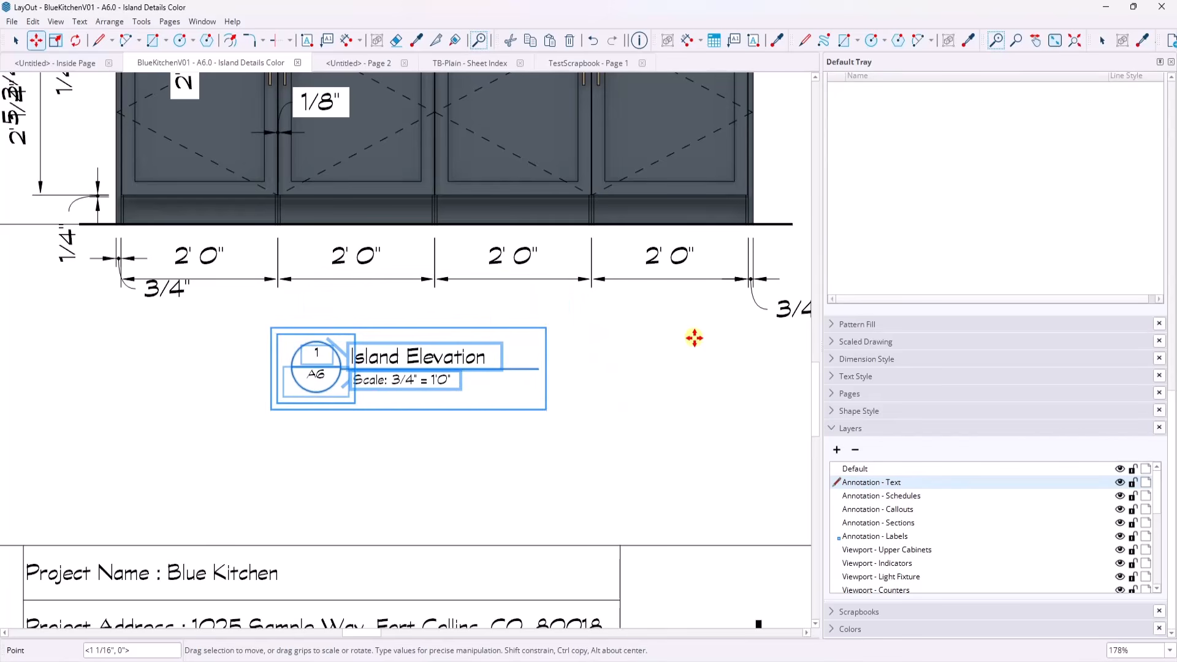
Step: Move the Island Elevation label steadily to the right in about twenty repeated nudges
key("Right")
key("Right")
key("Right")
key("Right")
key("Right")
key("Right")
key("Right")
key("Right")
key("Right")
key("Right")
key("Right")
key("Right")
key("Right")
key("Right")
key("Right")
key("Right")
key("Right")
key("Right")
key("Right")
key("Right")
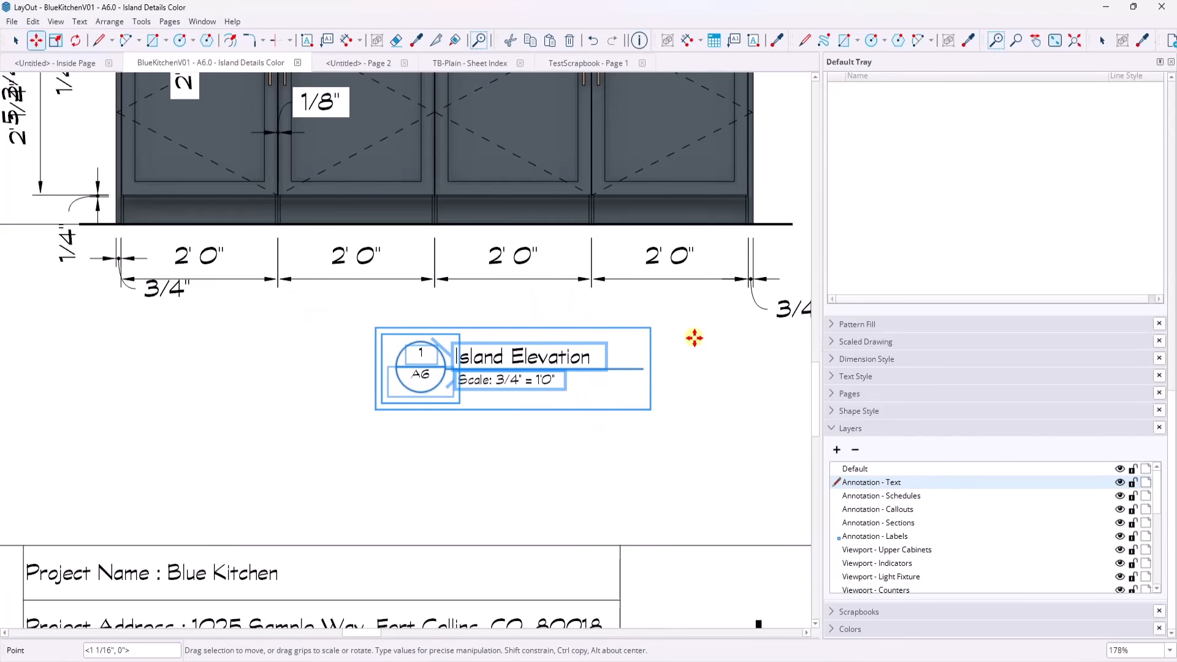
Step: Move the Island Elevation label back to the left in about twenty repeated nudges
key("Left")
key("Left")
key("Left")
key("Left")
key("Left")
key("Left")
key("Left")
key("Left")
key("Left")
key("Left")
key("Left")
key("Left")
key("Left")
key("Left")
key("Left")
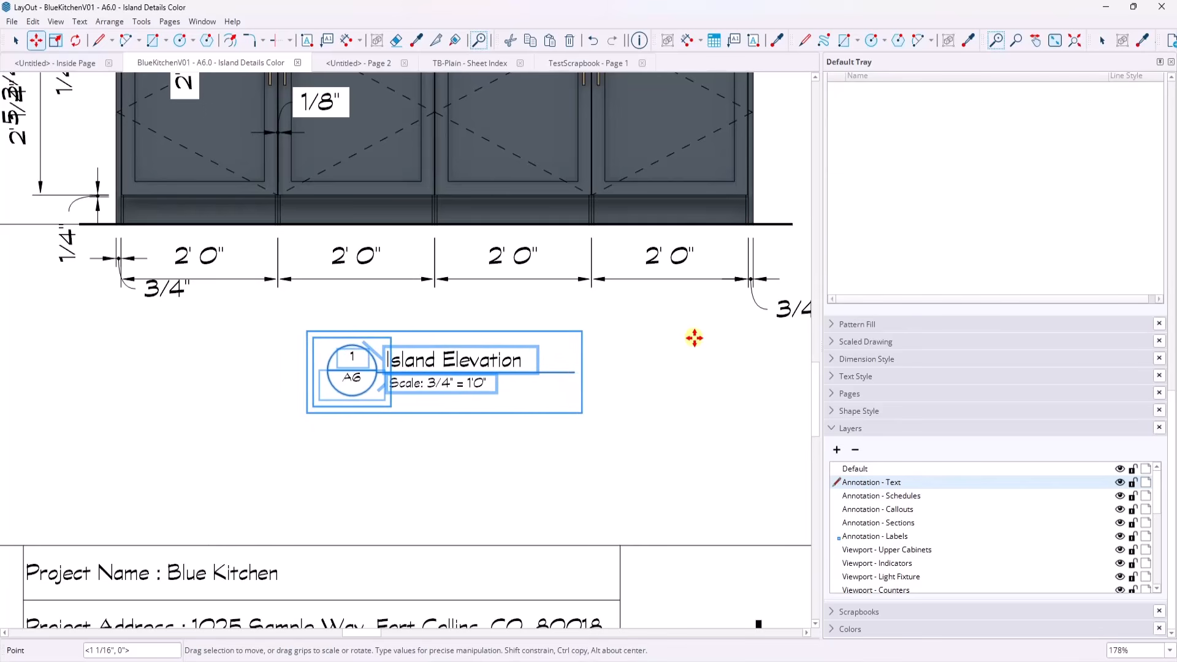
key("Left")
key("Left")
key("Left")
key("Left")
key("Left")
key("Left")
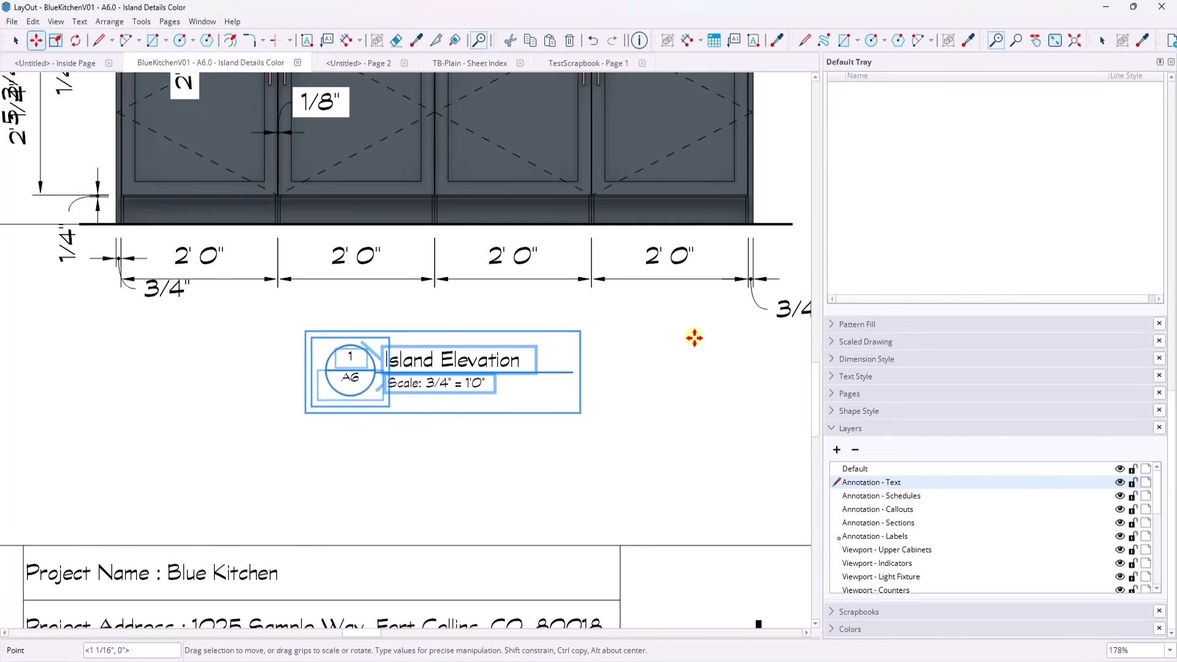
Step: Fine-tune the Island Elevation label's position with single nudges up, down, left and right
key("Up")
key("Down")
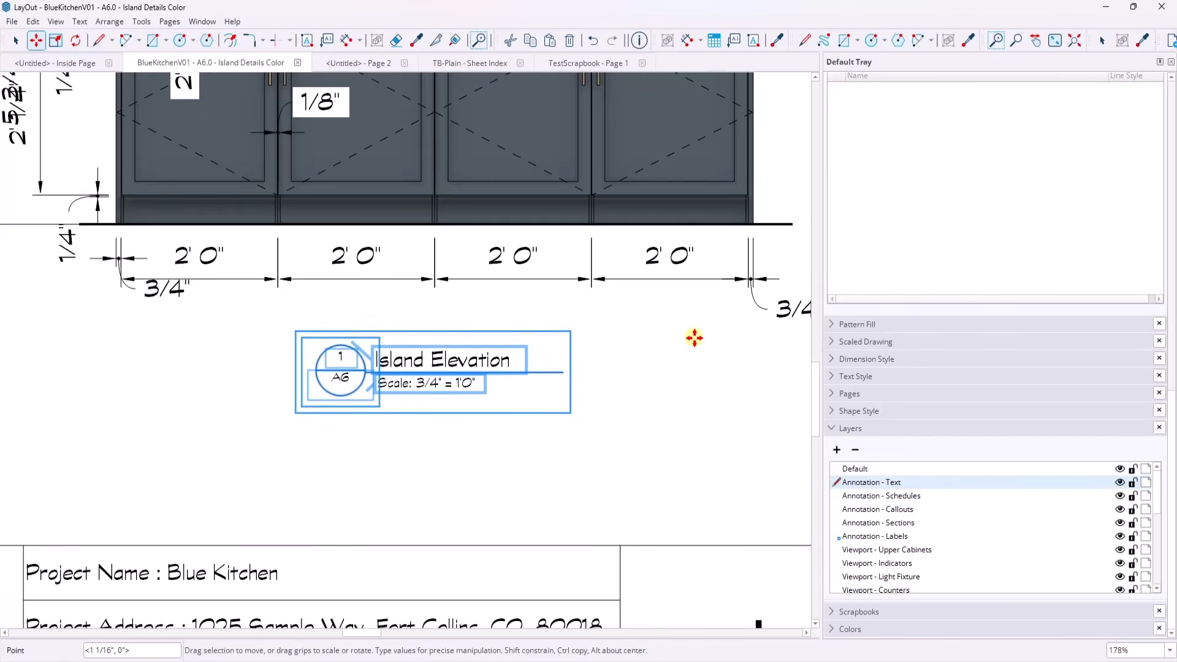
key("Left")
key("Right")
key("Down")
key("Up")
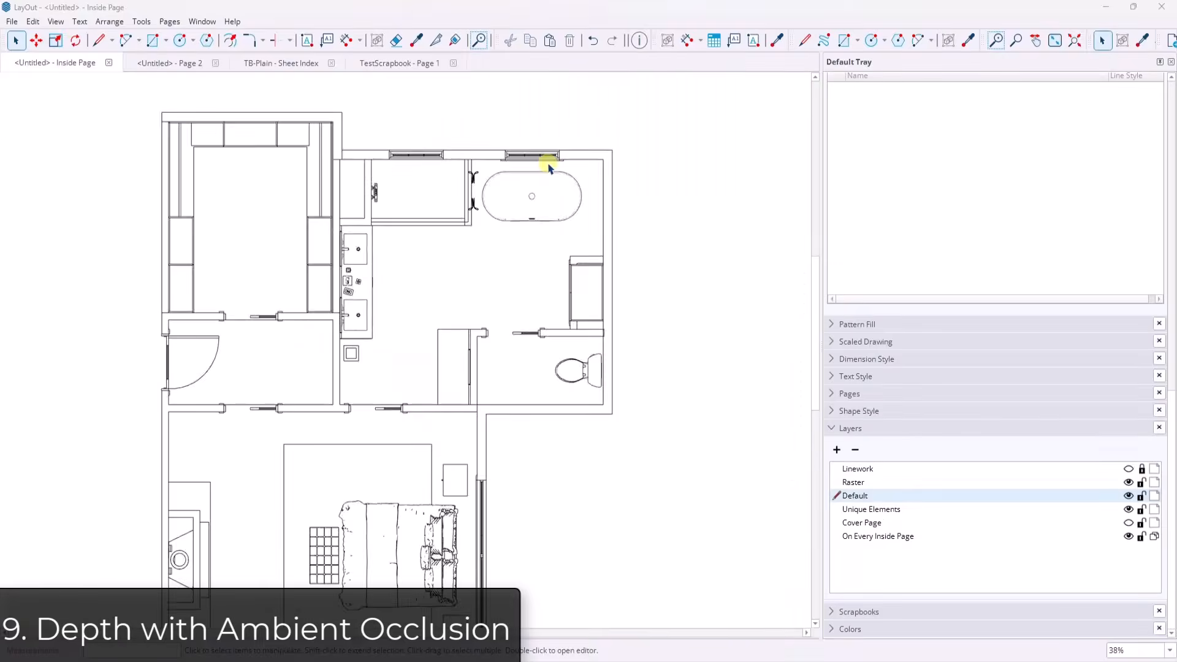
Step: Examine the black-and-white floor plan on Inside Page, comparing the bathroom, closet and bedroom linework
scroll(546, 163, "up", 3)
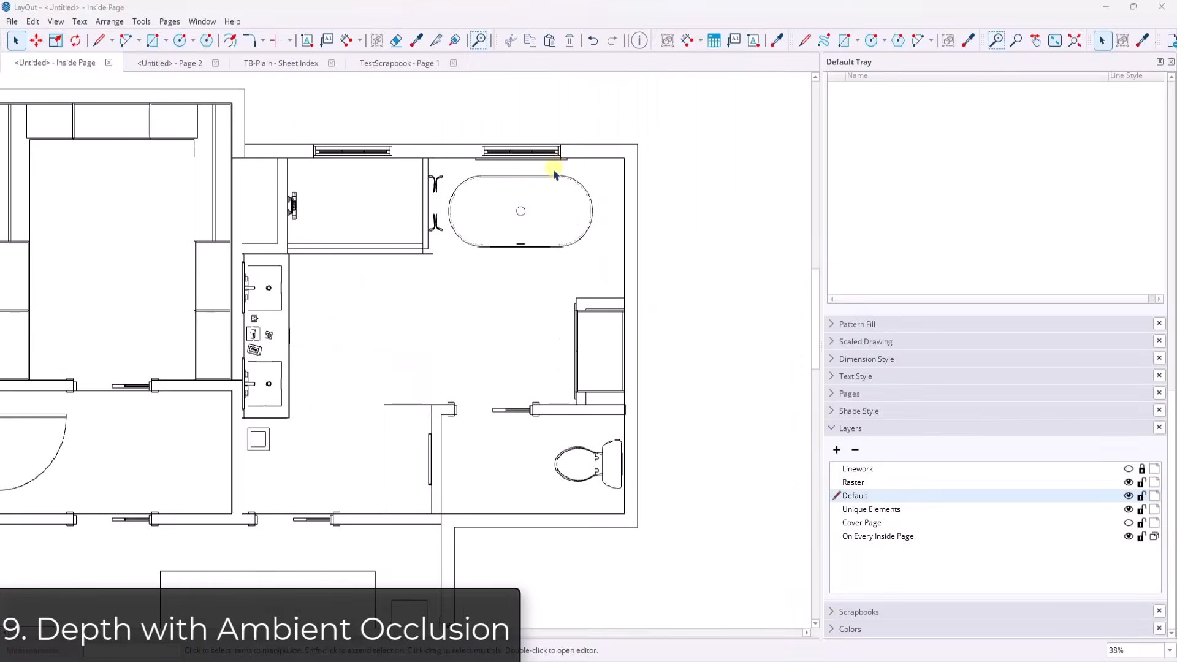
scroll(687, 263, "down", 3)
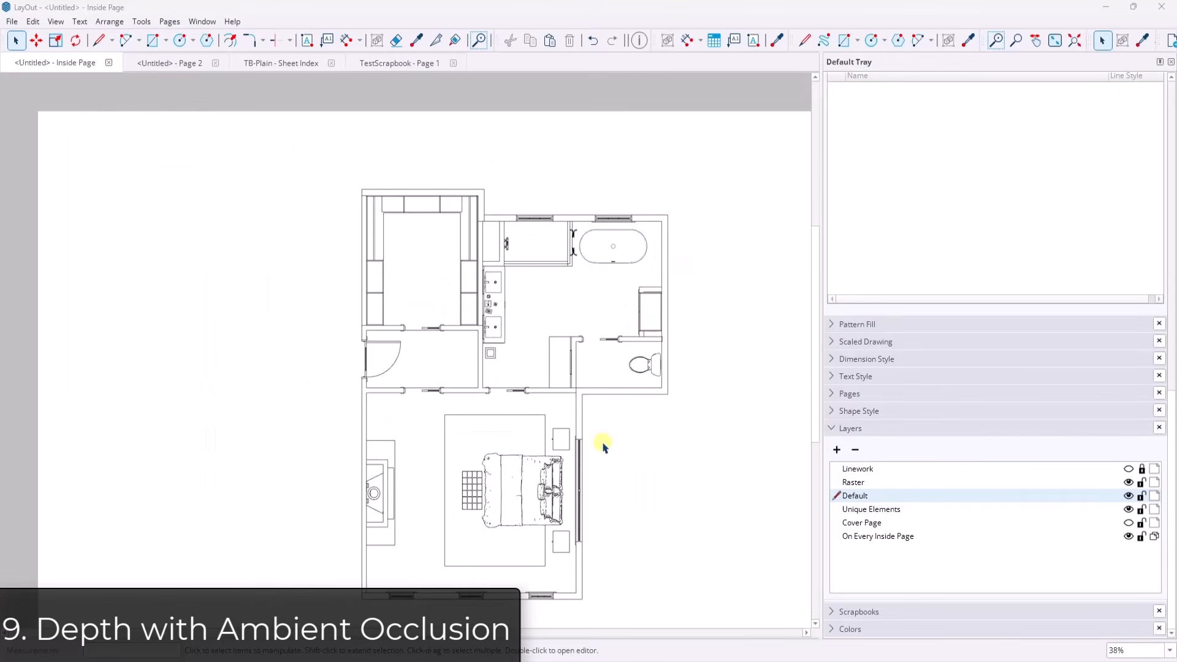
scroll(613, 212, "up", 4)
scroll(659, 191, "up", 2)
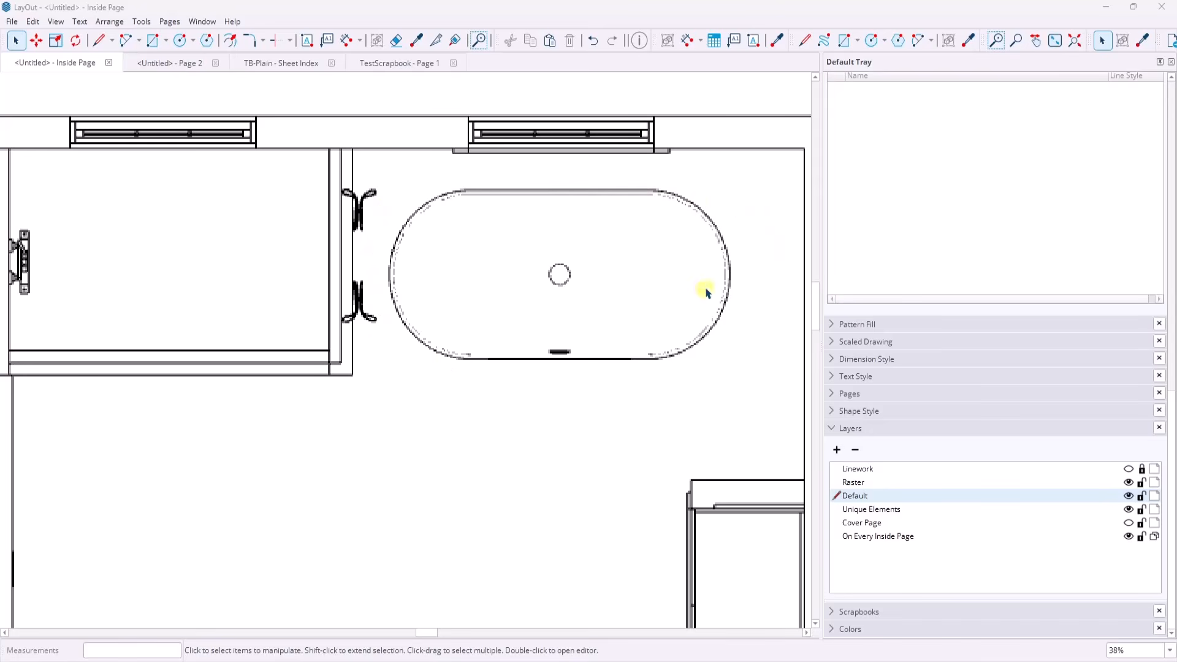
scroll(733, 246, "down", 3)
scroll(711, 232, "down", 2)
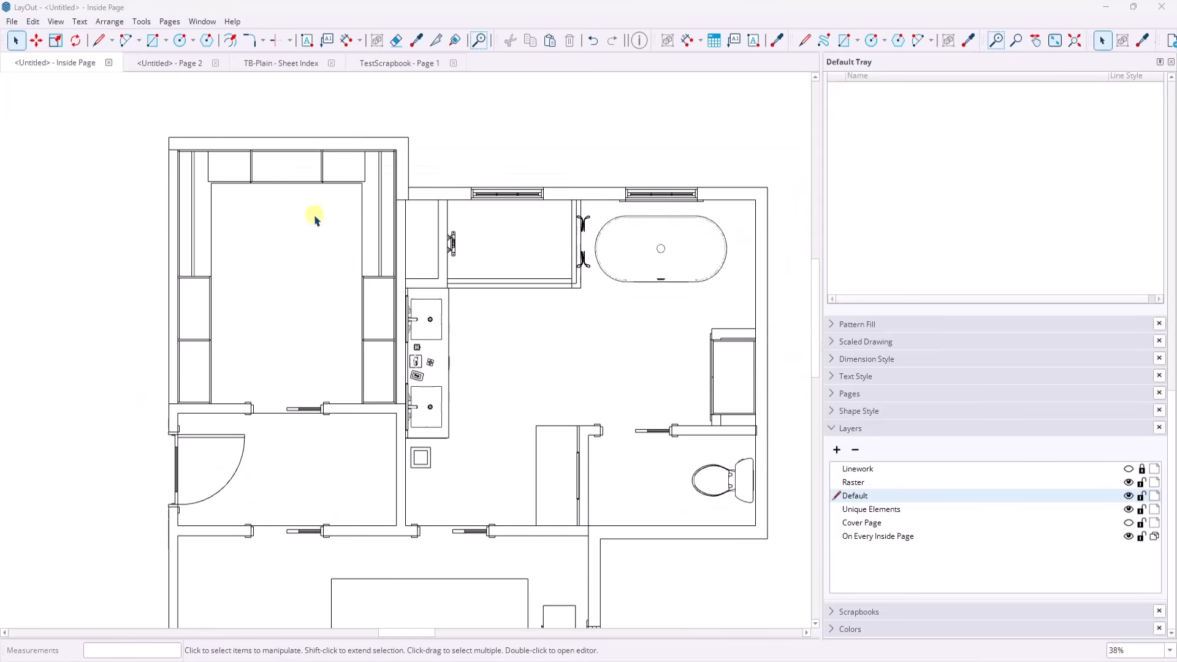
scroll(300, 220, "down", 3)
scroll(266, 562, "up", 2)
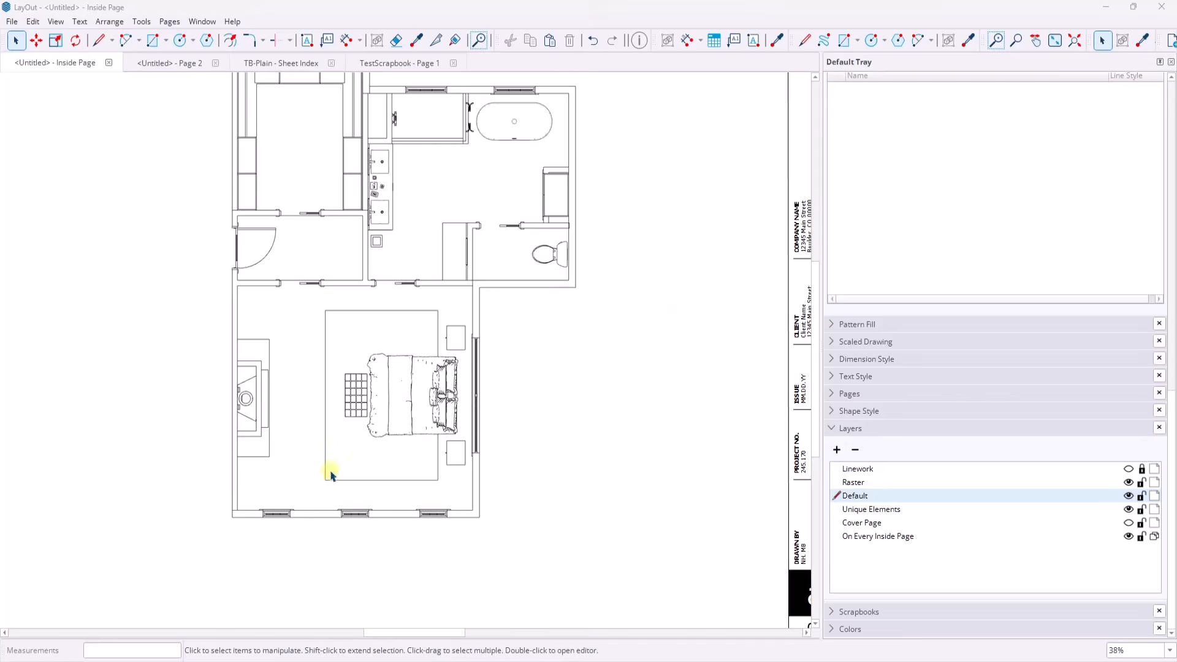
scroll(328, 273, "down", 3)
scroll(323, 292, "up", 1)
scroll(322, 295, "up", 1)
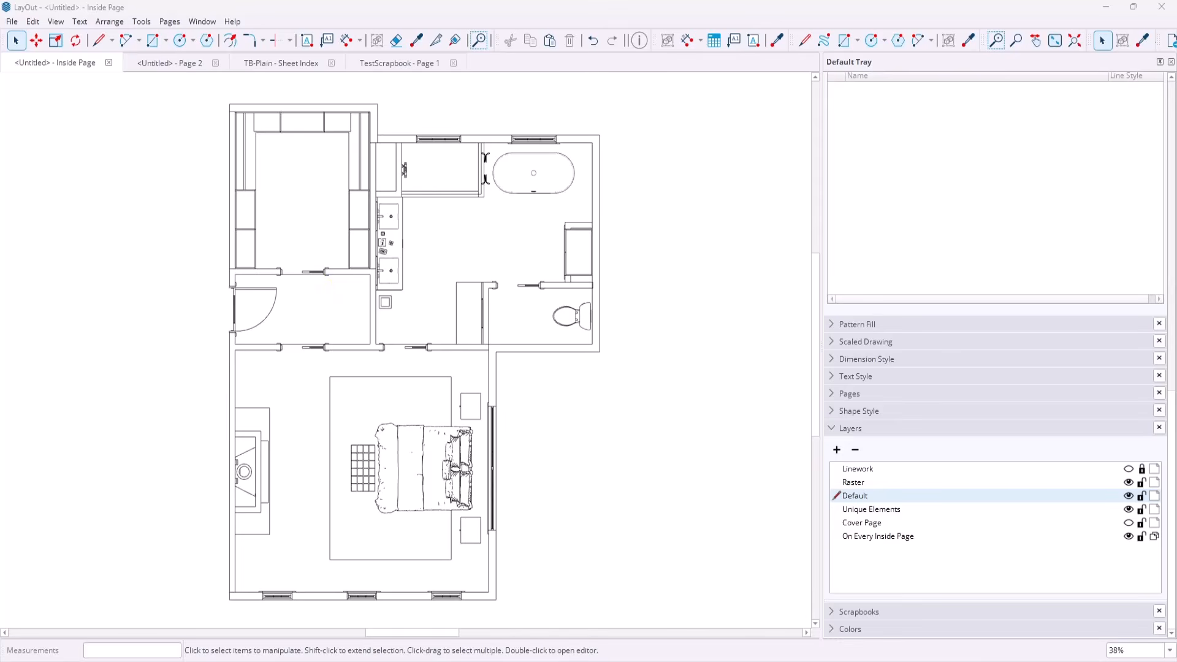
Step: Switch to the Master Suite model in SketchUp and turn on Ambient Occlusion in the FloorPlanBWShaded2 face settings, inspecting the bathtub shading
left_click(863, 659)
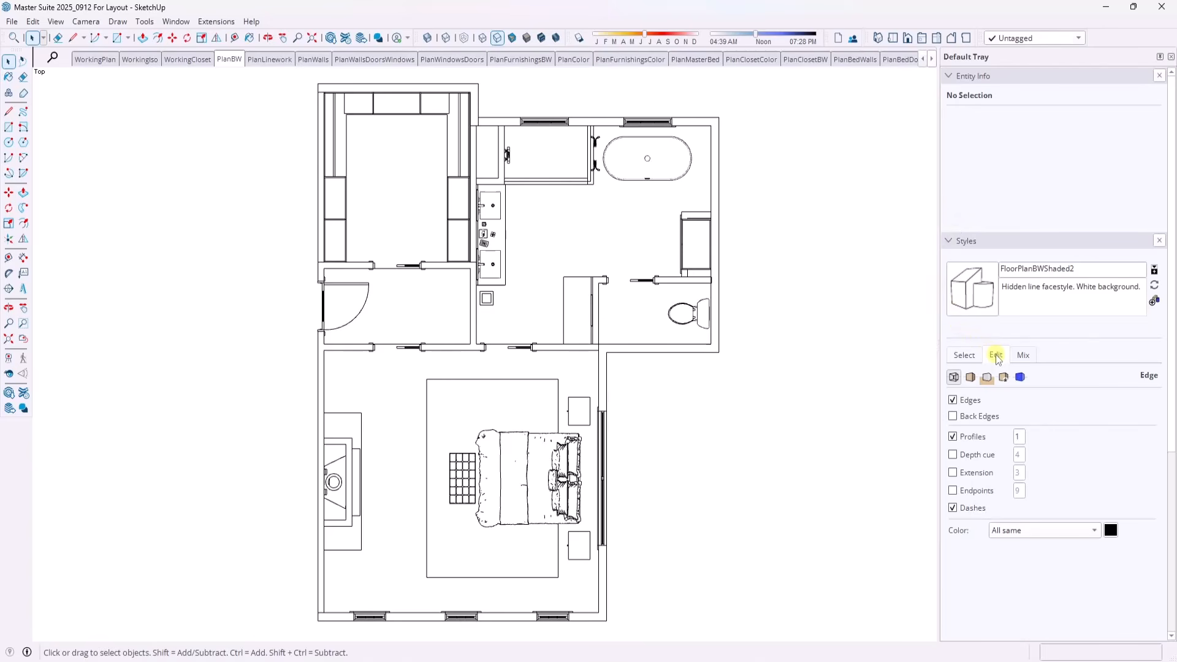
left_click(971, 377)
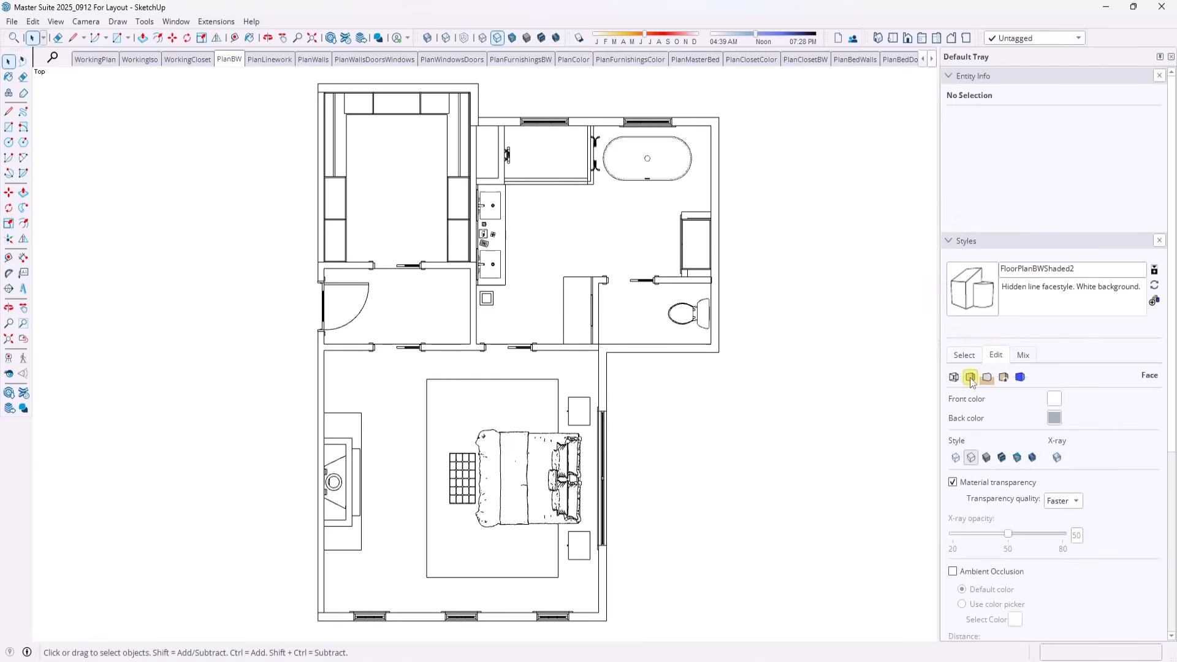
left_click(952, 571)
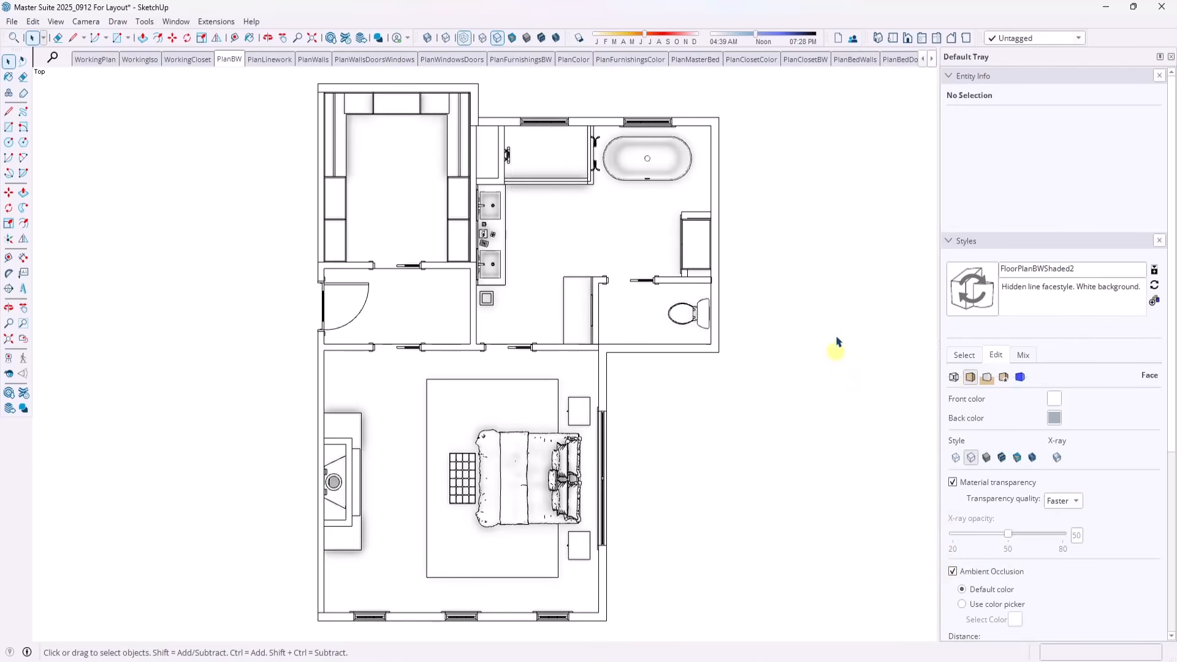
scroll(661, 152, "up", 6)
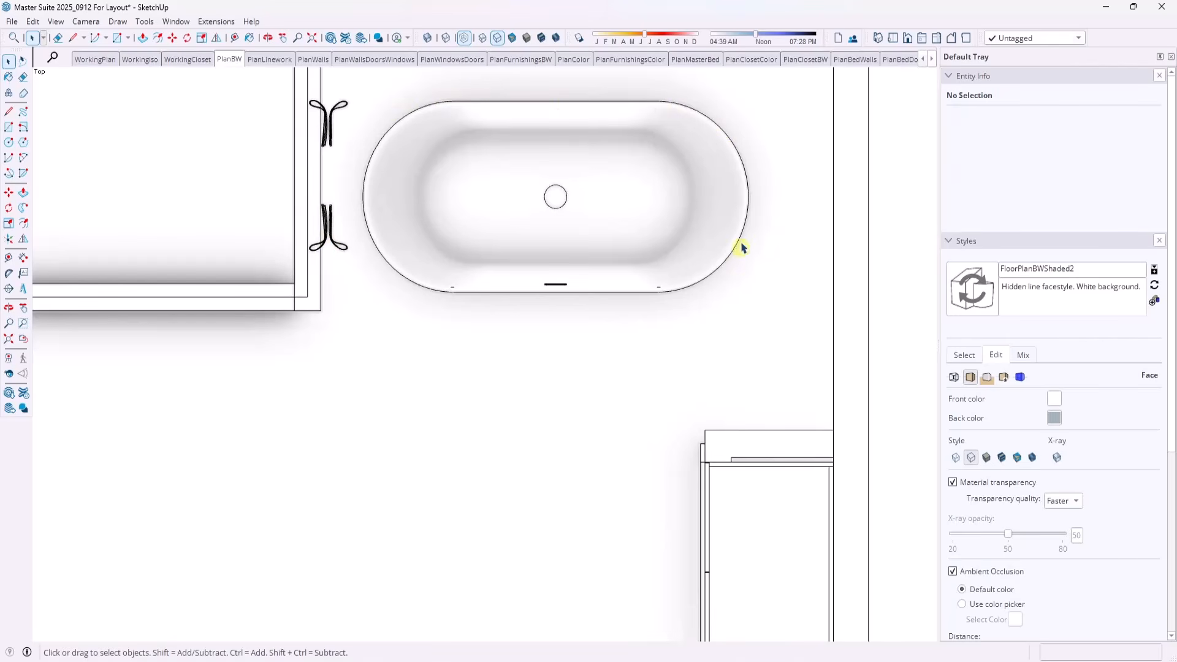
Step: Recall the PlanBW scene, turn on Ambient Occlusion again, and update the FloorPlanBWShaded2 style with the change
left_click(228, 59)
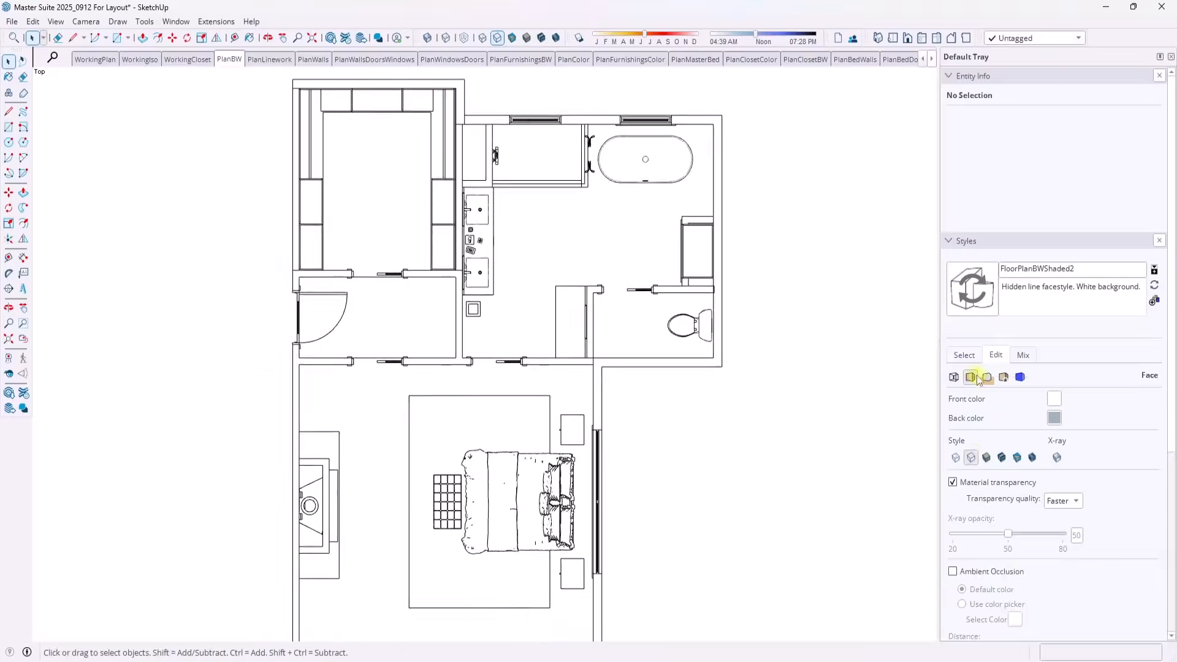
scroll(961, 557, "down", 2)
left_click(952, 494)
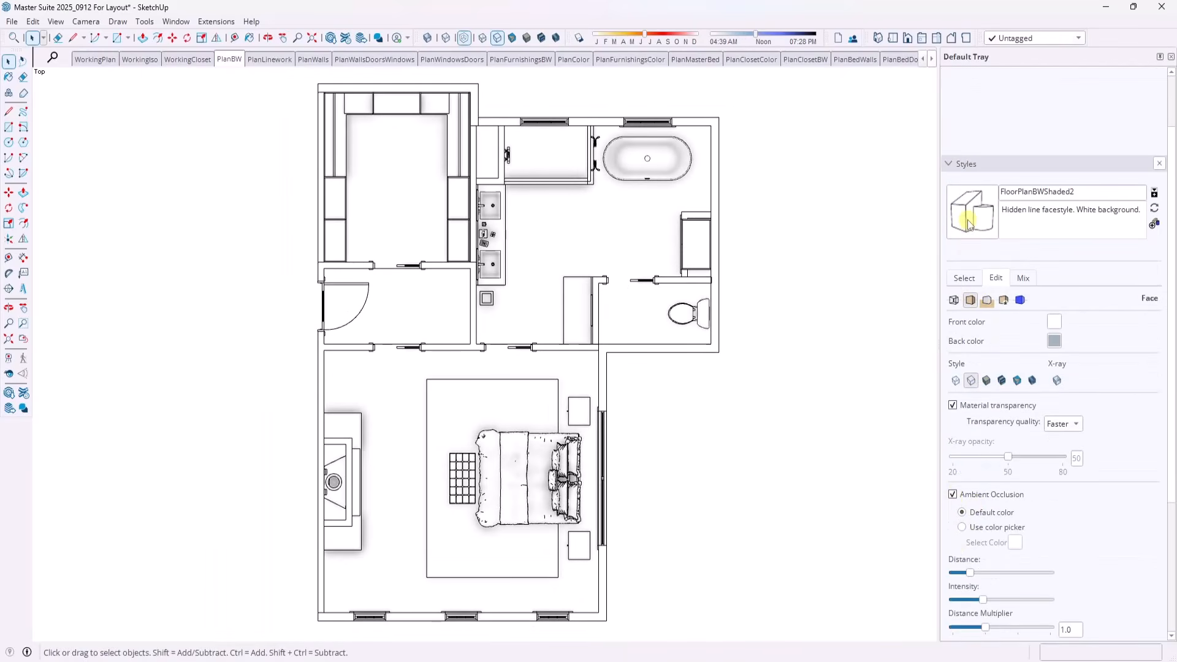
scroll(1109, 528, "down", 2)
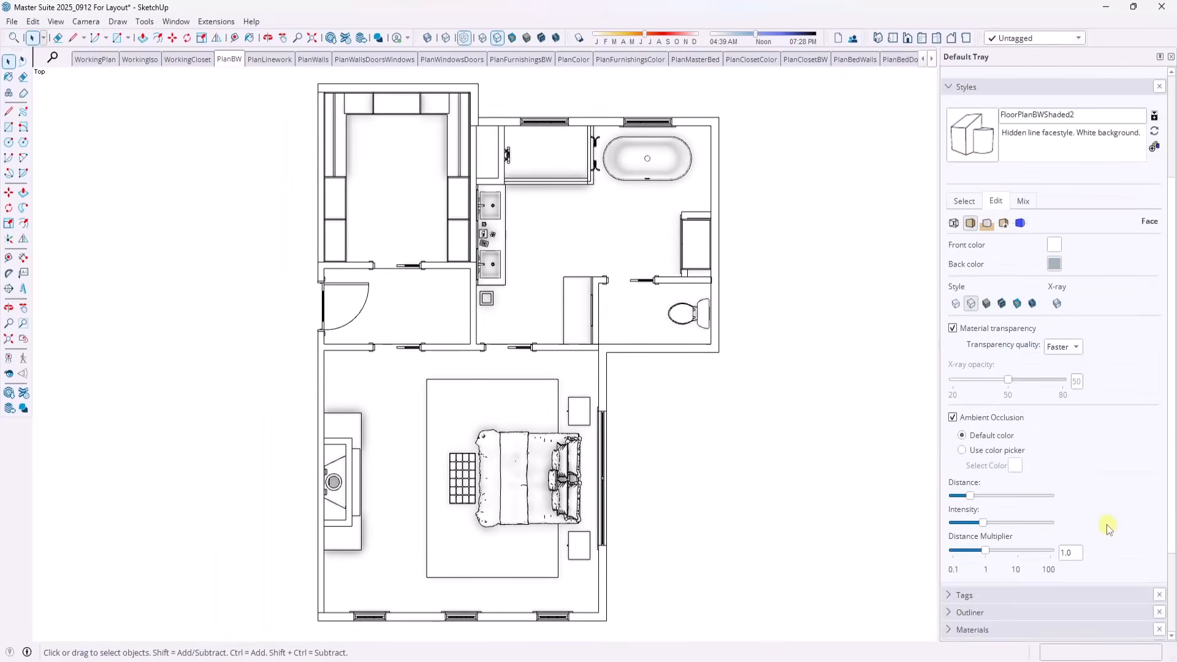
Step: Try a shorter Ambient Occlusion distance with a distance multiplier of 1.3
mouse_move(971, 495)
left_mouse_down()
mouse_move(1040, 525)
mouse_move(982, 523)
left_mouse_up()
left_click_drag(984, 550, 992, 551)
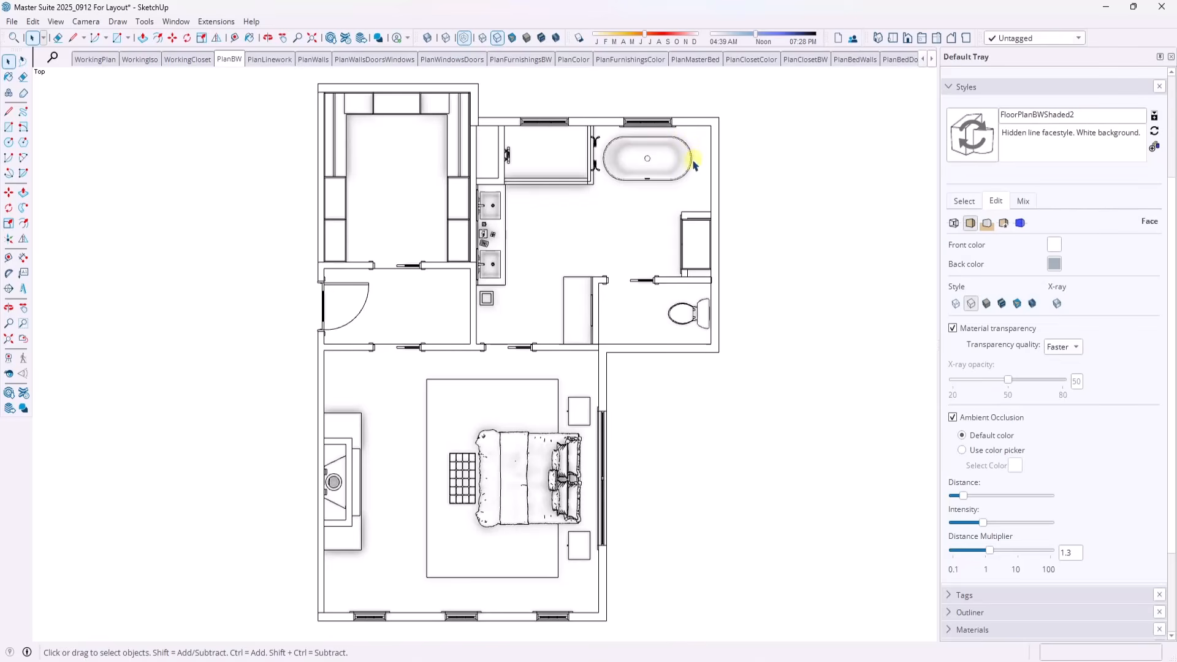
Step: Examine the ambient occlusion shading around the bathtub and double vanity in 3D, and return to the PlanBW scene
mouse_move(839, 472)
middle_mouse_down()
mouse_move(656, 200)
mouse_move(671, 211)
middle_mouse_up()
scroll(744, 252, "up", 6)
middle_click_drag(689, 269, 667, 334)
scroll(651, 258, "up", 4)
scroll(650, 284, "down", 7)
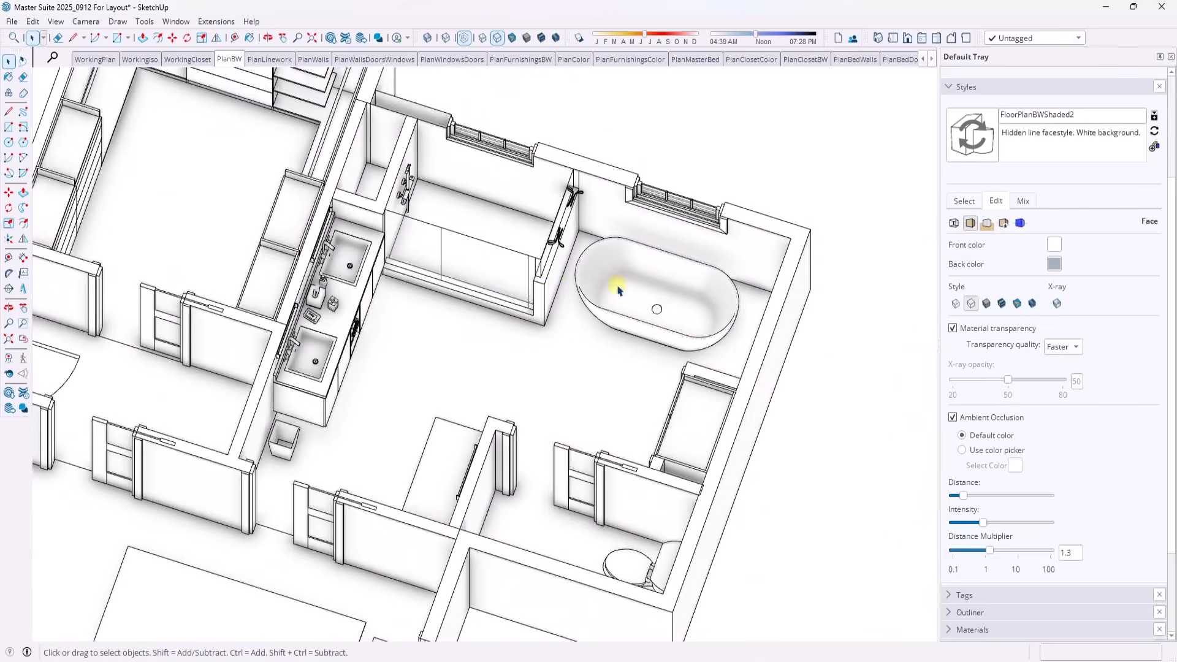
scroll(337, 362, "up", 4)
scroll(367, 263, "up", 3)
scroll(433, 251, "down", 3)
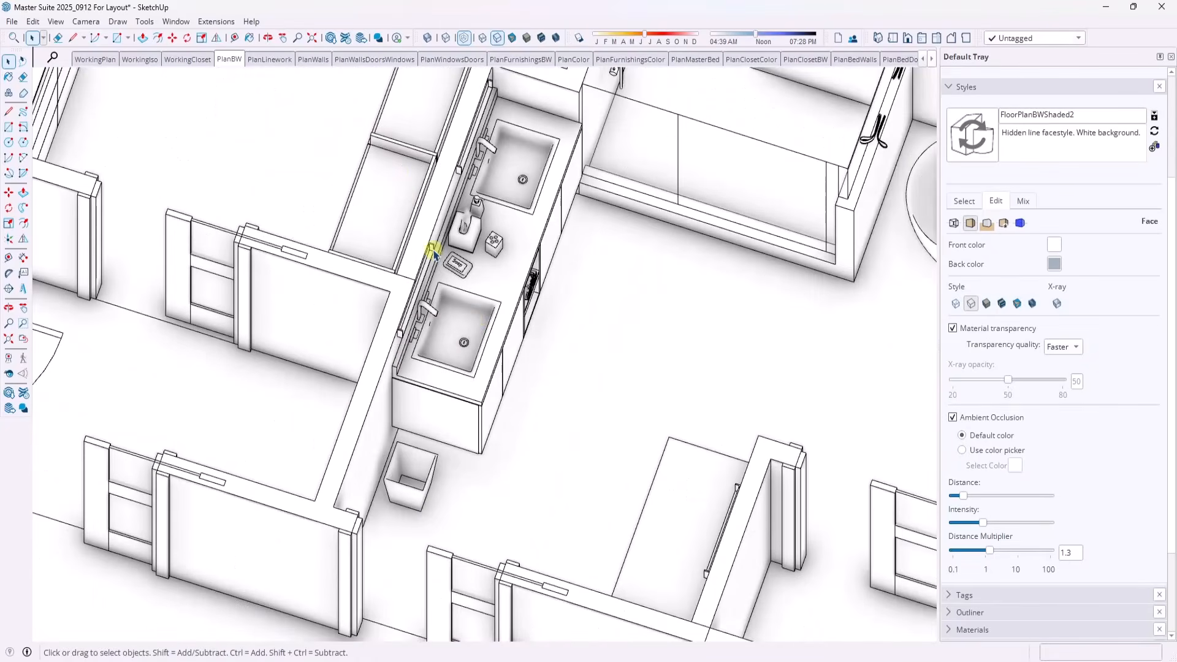
left_click(223, 64)
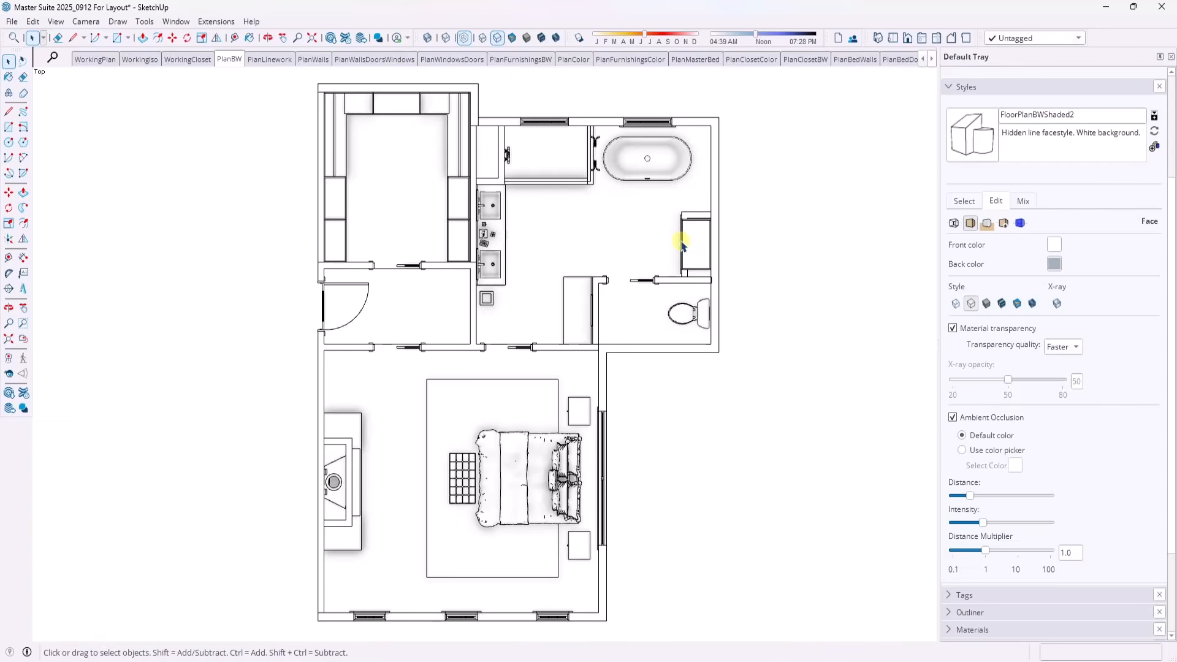
Step: Update the PlanBW scene with the current style and save the model
right_click(229, 59)
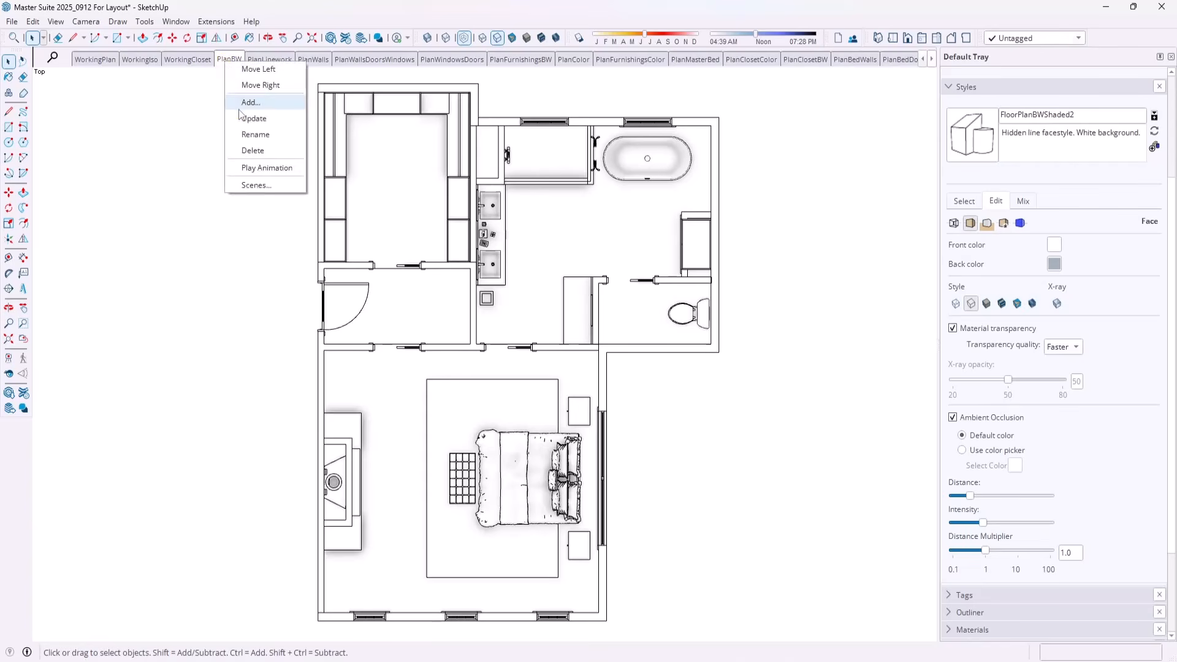
left_click(236, 116)
left_click(12, 22)
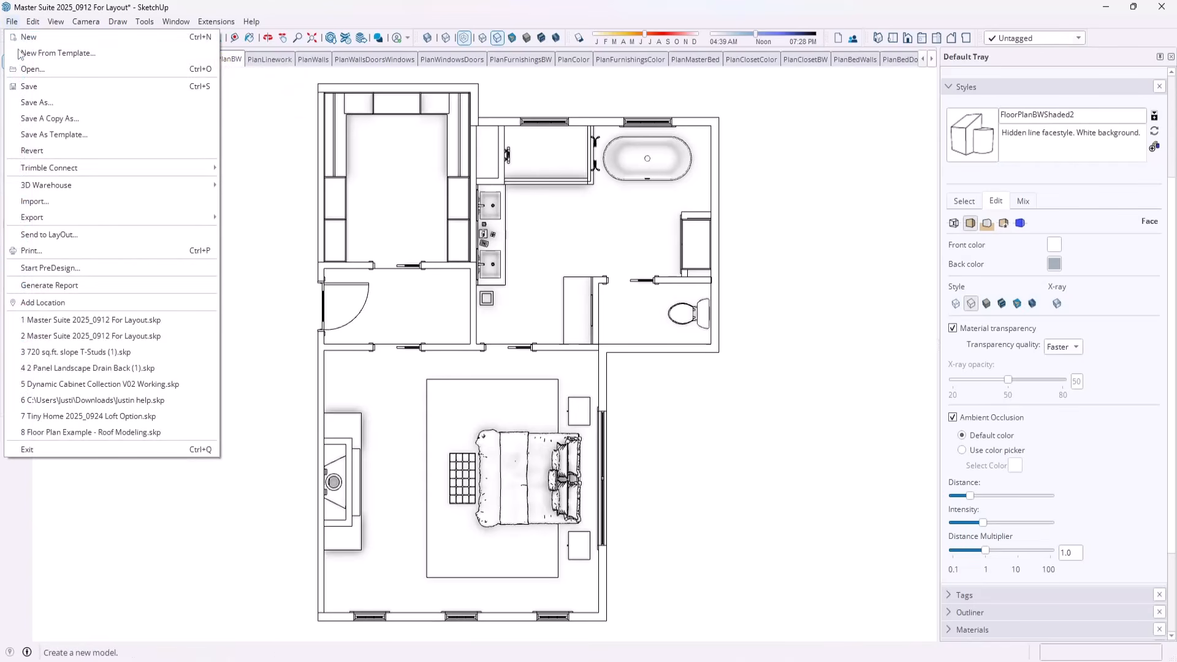
left_click(36, 87)
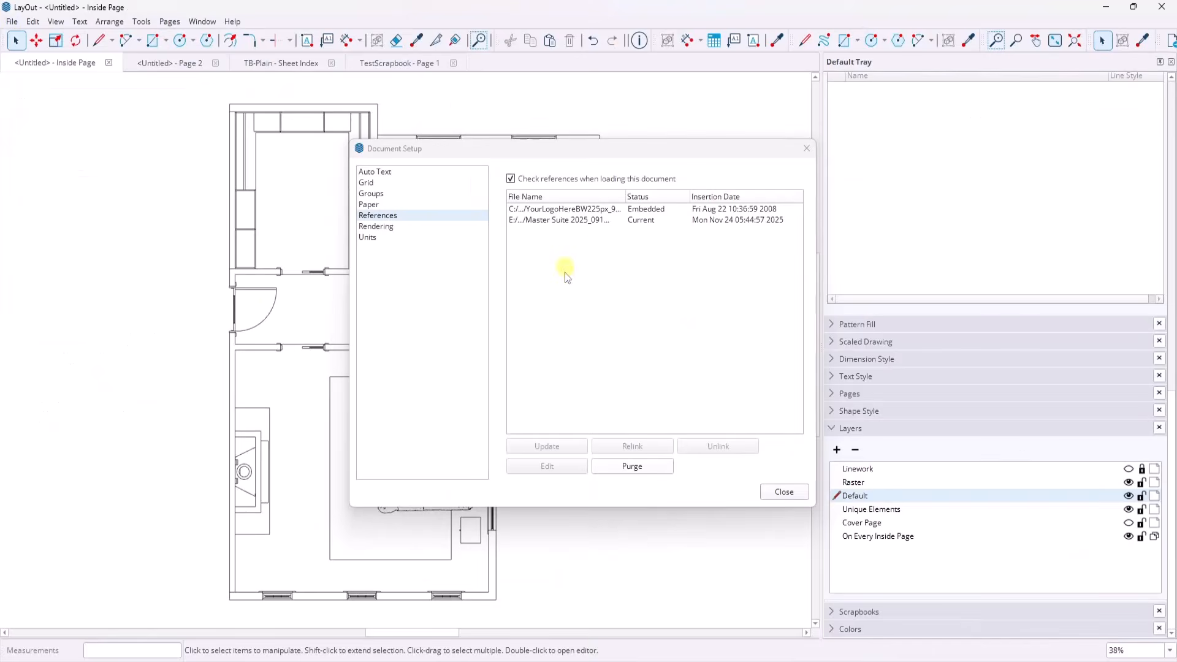
Step: Back in LayOut, close Document Setup and update the floor plan viewport's model reference
left_click(794, 496)
right_click(562, 259)
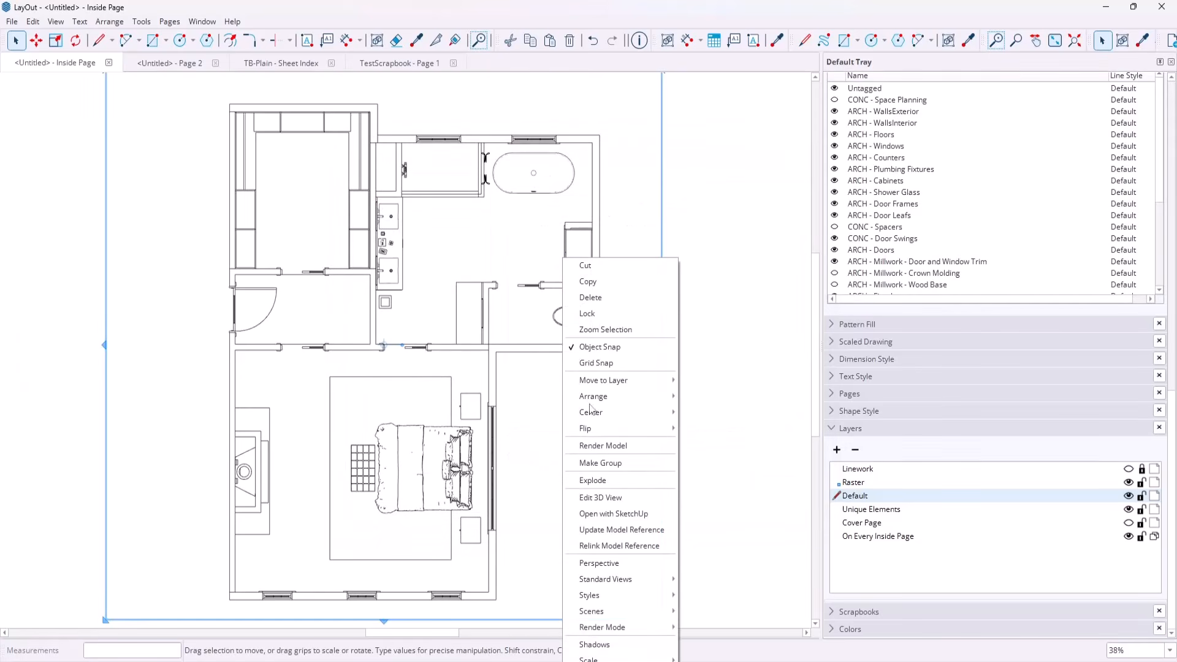
left_click(628, 530)
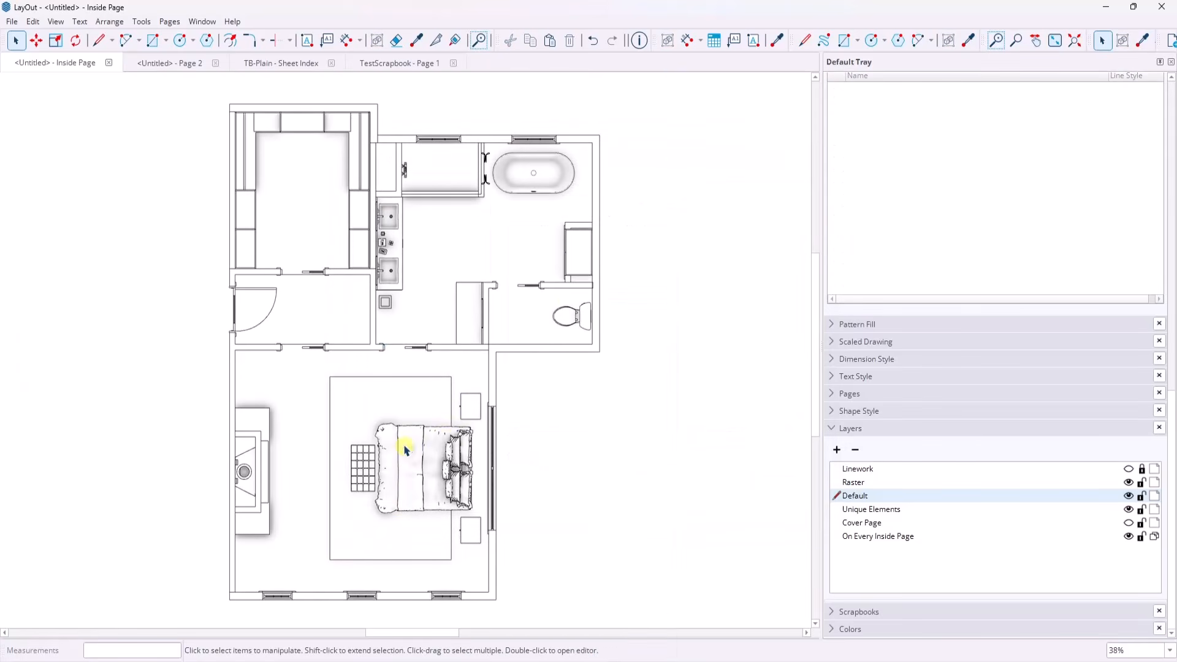